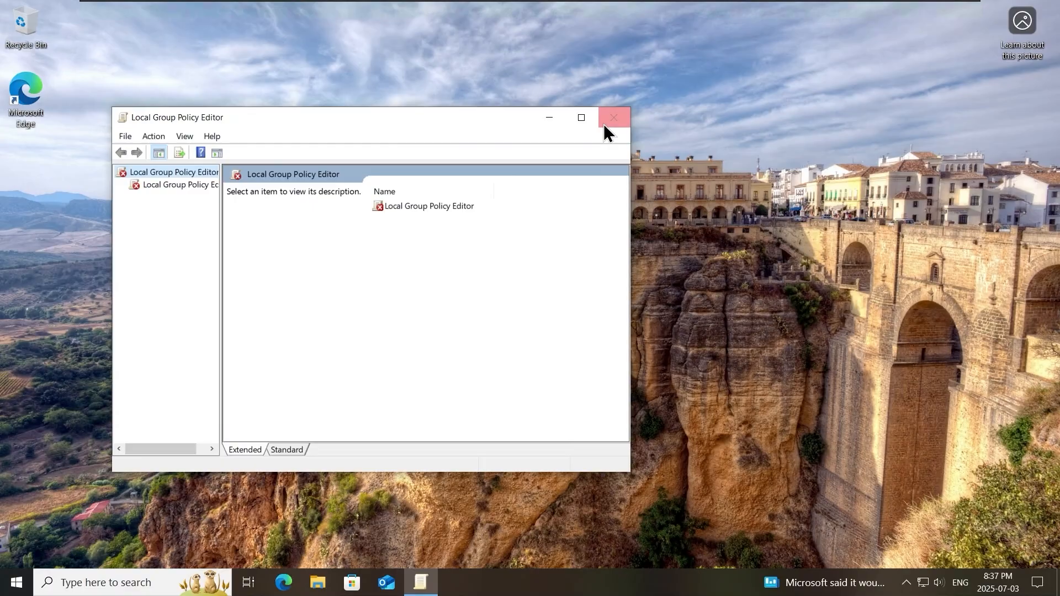
- Close the Local Group Policy Editor, search Start for 'gpedit.', then dismiss the search panel
click(604, 123)
click(21, 589)
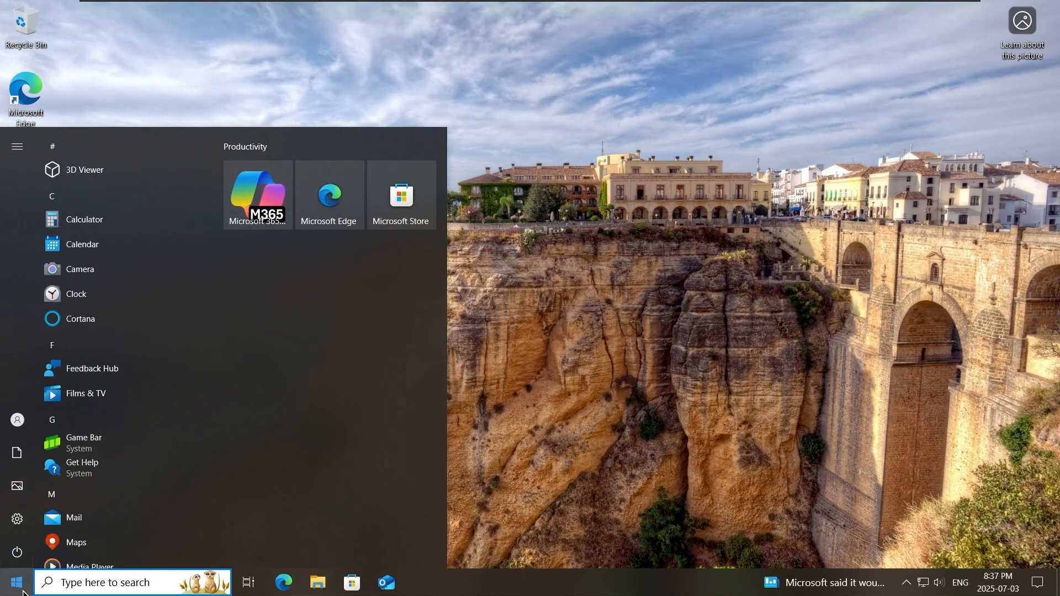
text(gpedit.)
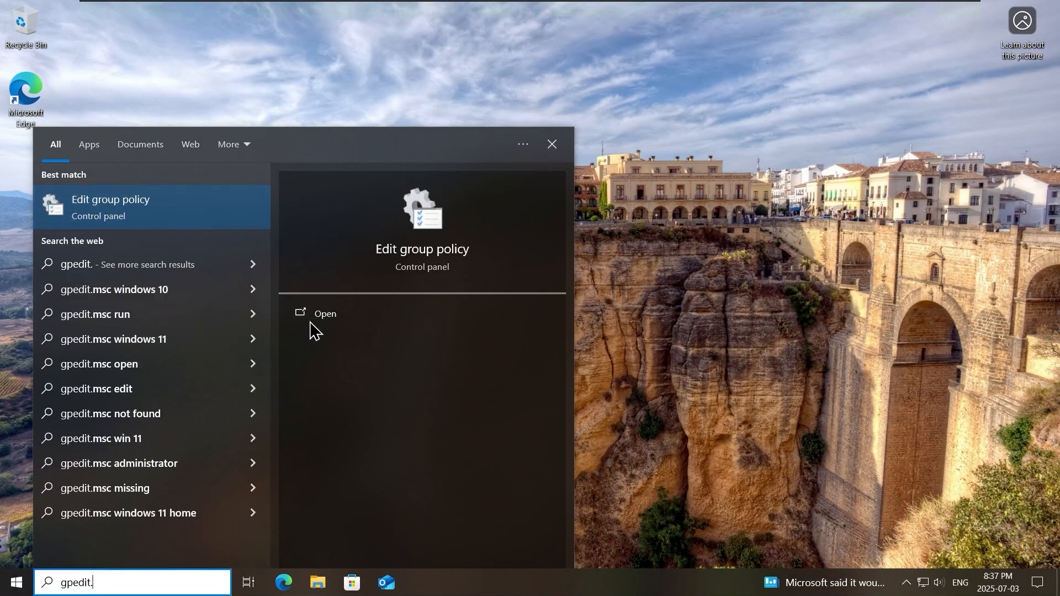
click(634, 439)
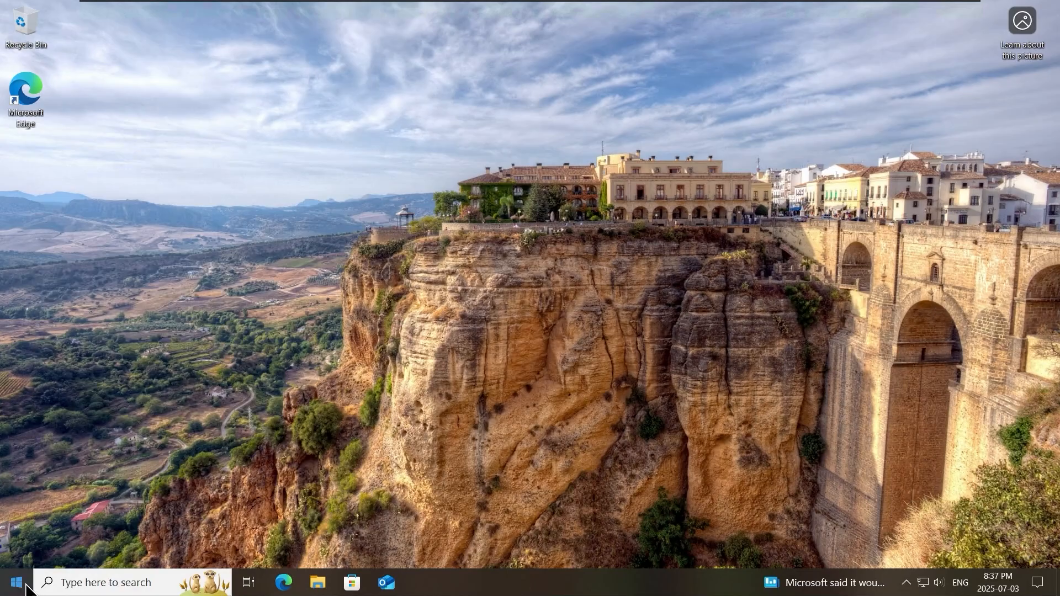
- Launch Windows PowerShell (Admin) and enter the administrator user name and password at the UAC prompt
right_click(15, 583)
click(131, 400)
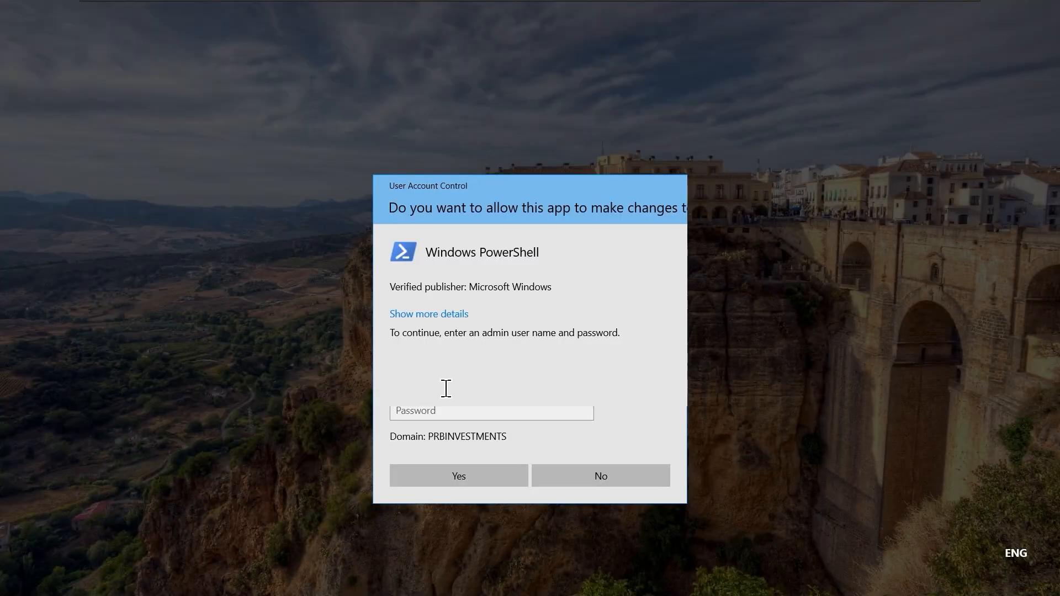
text(prbadmin)
key(BackSpace)
key(BackSpace)
key(BackSpace)
key(BackSpace)
key(BackSpace)
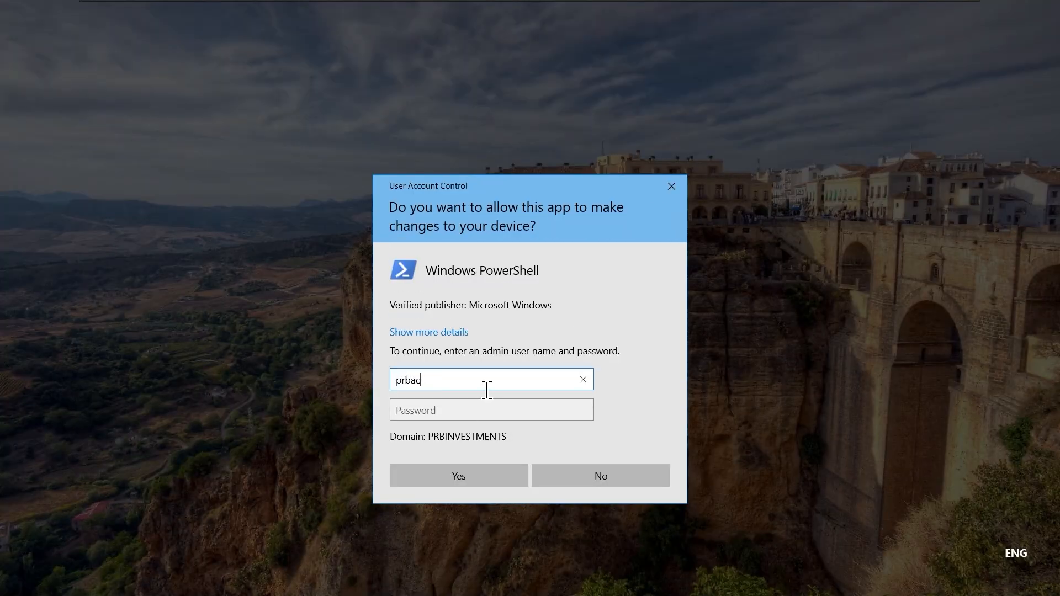
text(amin)
key(BackSpace)
key(BackSpace)
key(BackSpace)
key(BackSpace)
text(admin)
key(Tab)
text(********)
key(Return)
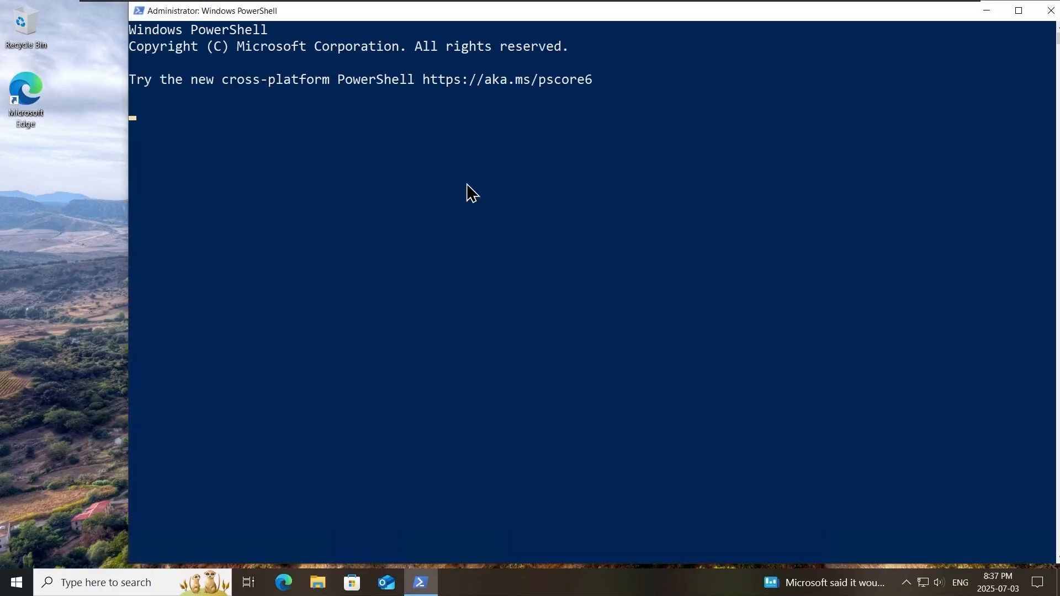
- Run gpedit.msc in the elevated PowerShell console
click(552, 221)
text(gp)
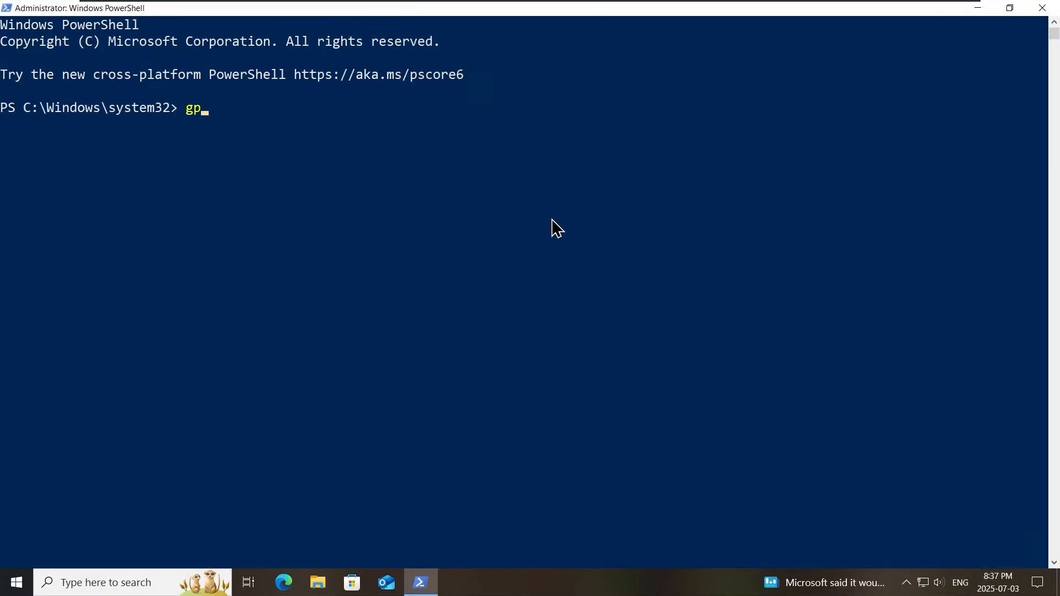
text(edit.msc)
key(Return)
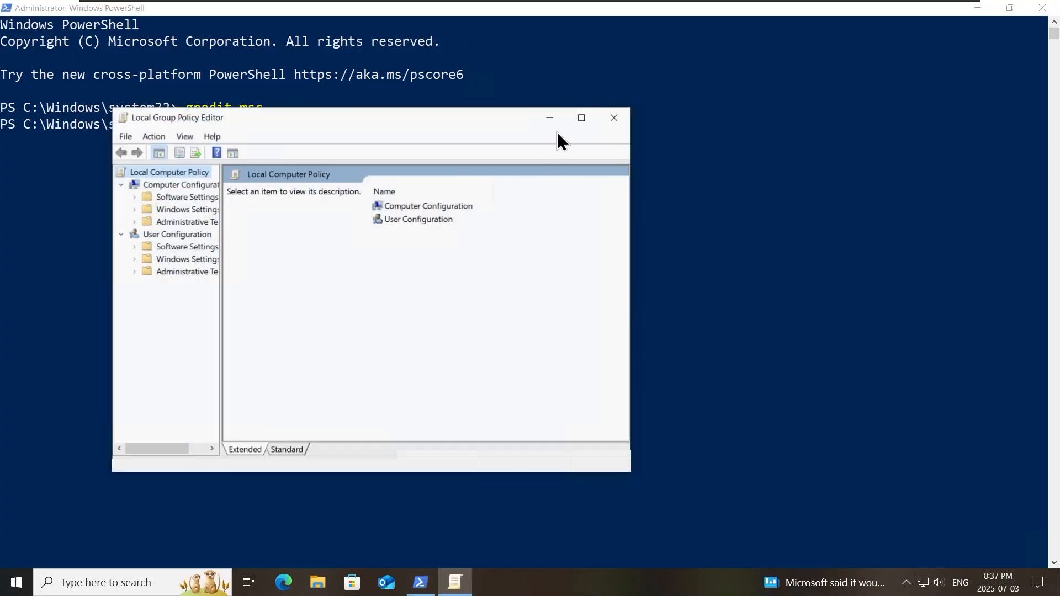
- Maximize the editor, widen the tree pane, and browse User Configuration's Deployed Printers without deploying one
click(582, 118)
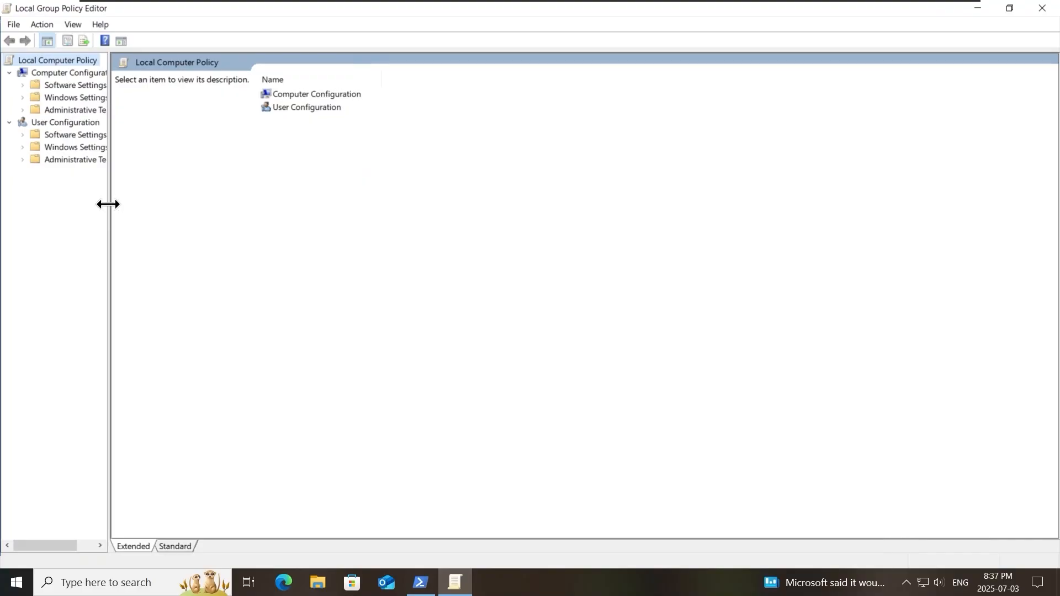
drag(109, 204, 222, 232)
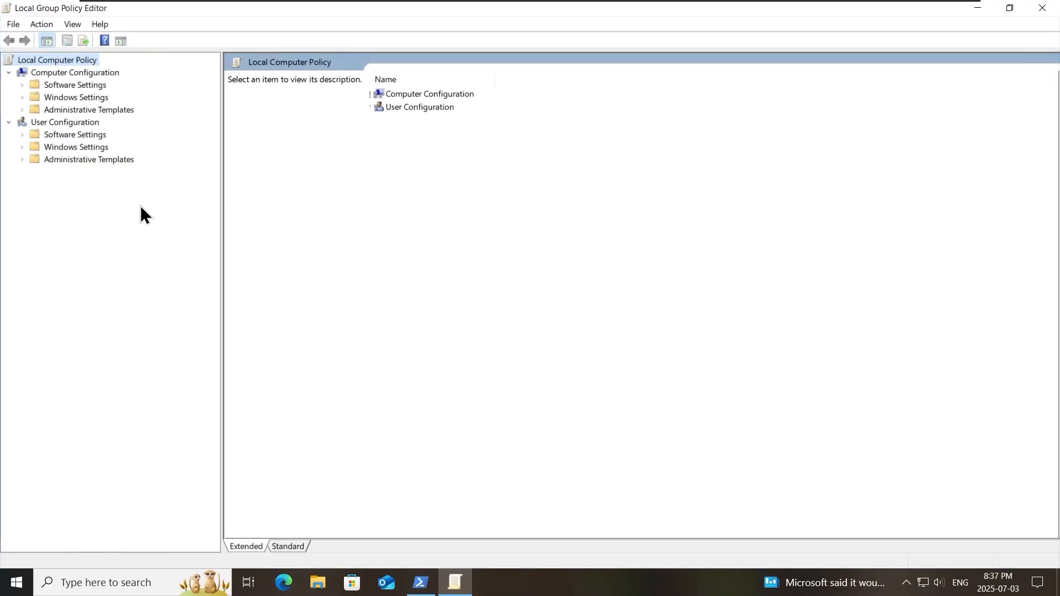
double_click(92, 148)
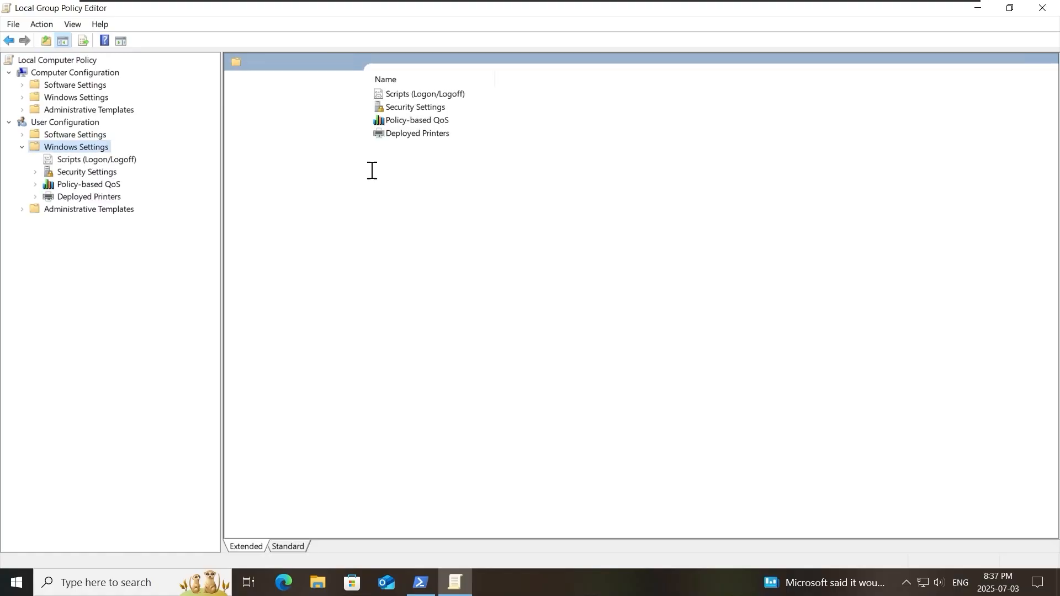
double_click(433, 135)
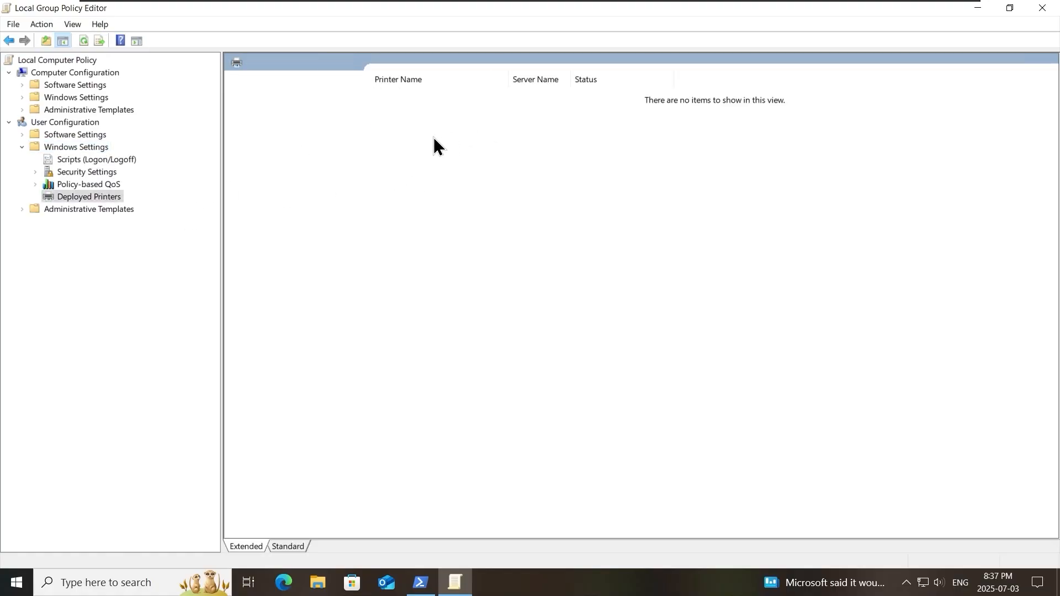
right_click(108, 197)
click(158, 204)
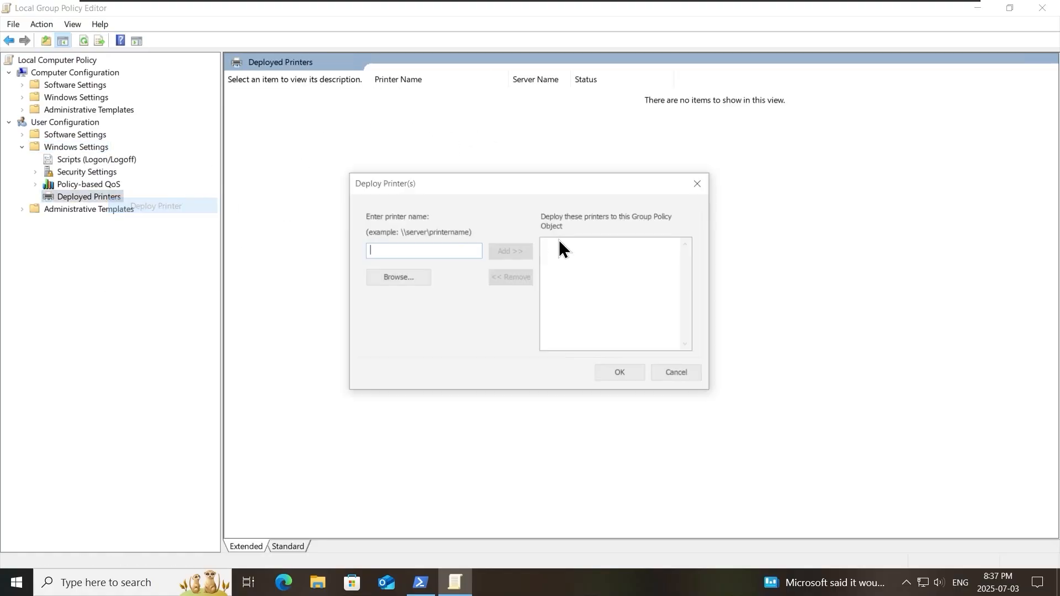
click(669, 376)
- Review the Desktop Wallpaper setting under Administrative Templates > Desktop, then list Computer Configuration's Windows Settings
click(33, 210)
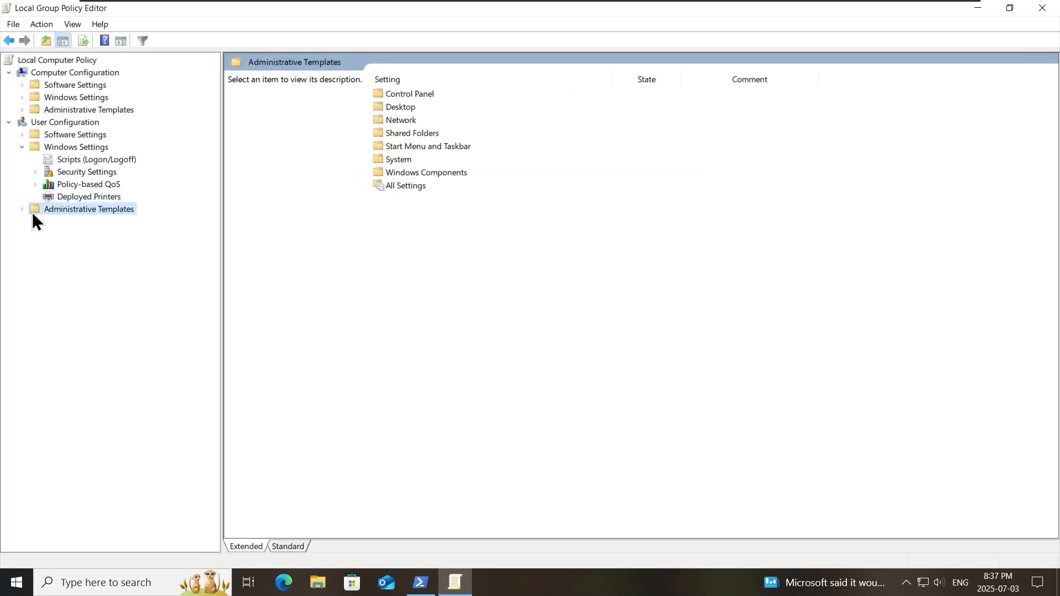
click(22, 209)
click(88, 235)
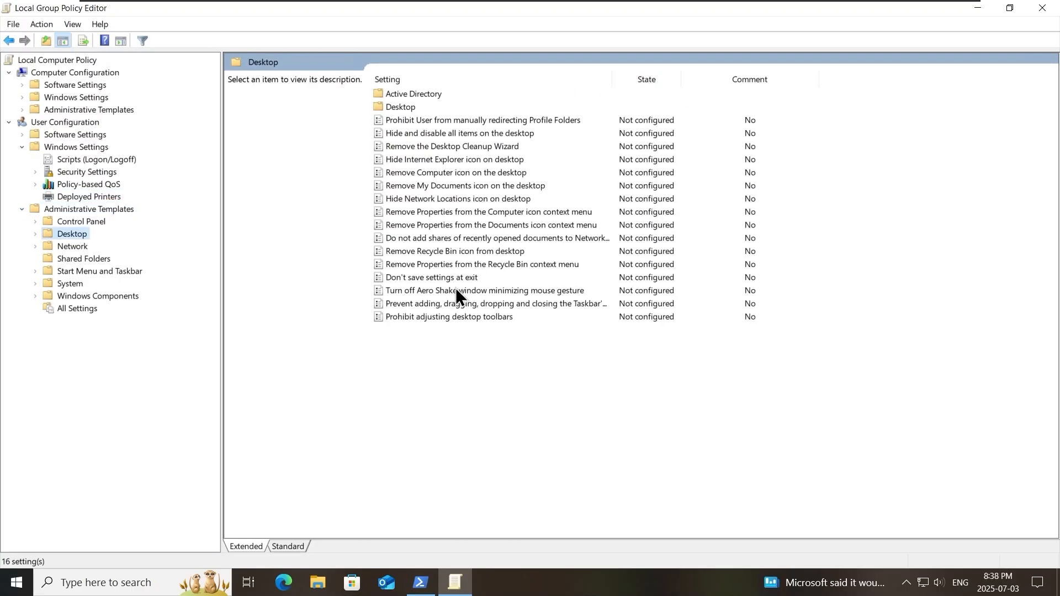
double_click(409, 107)
click(441, 135)
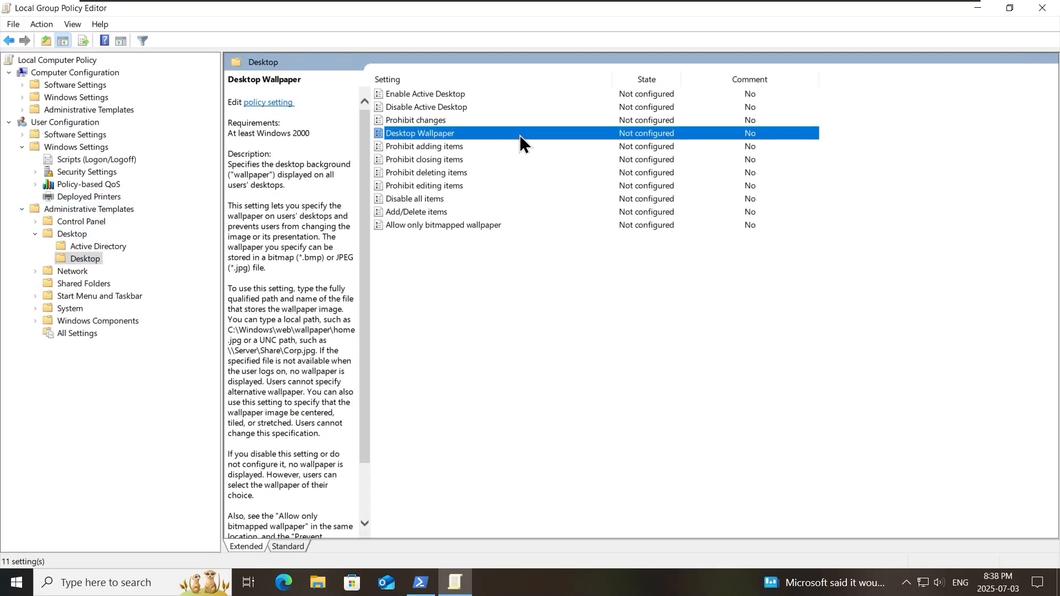
click(504, 186)
click(502, 345)
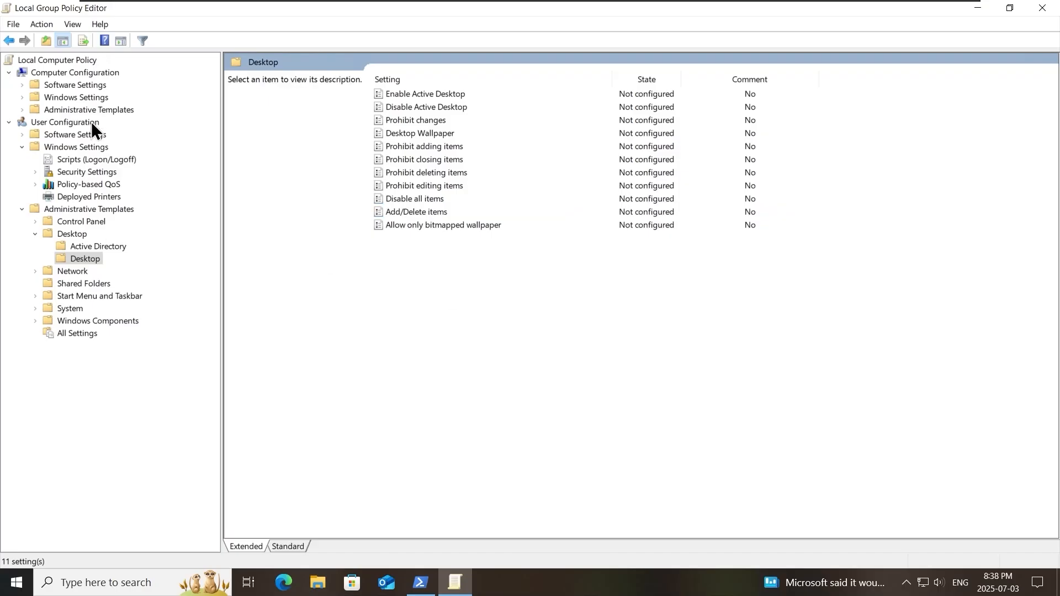
click(69, 97)
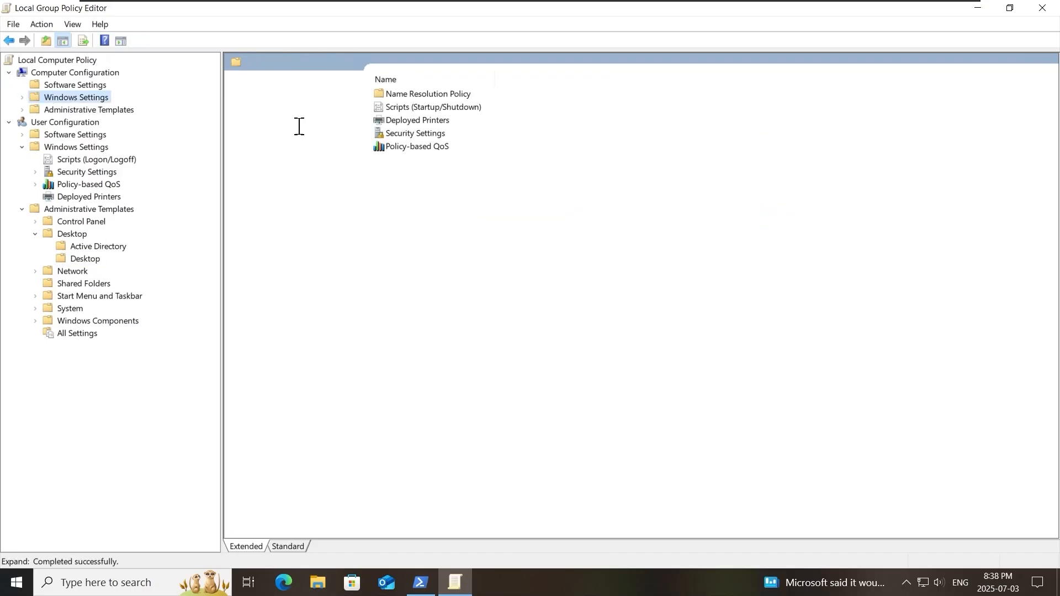
- Open Name Resolution Policy, then drill into Computer Configuration > Administrative Templates > Control Panel > Personalization
double_click(421, 95)
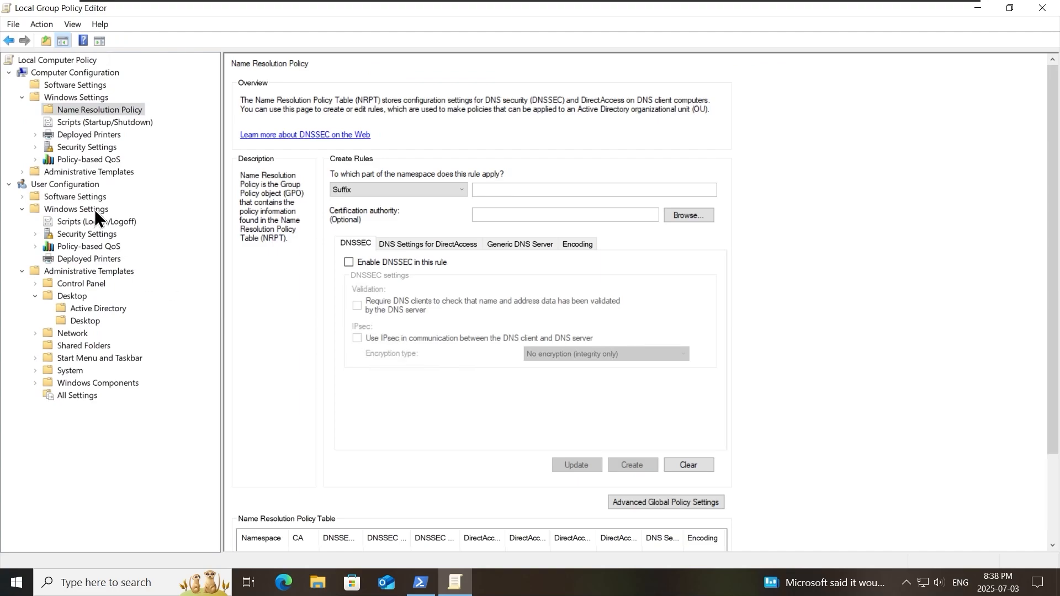
click(22, 172)
click(82, 185)
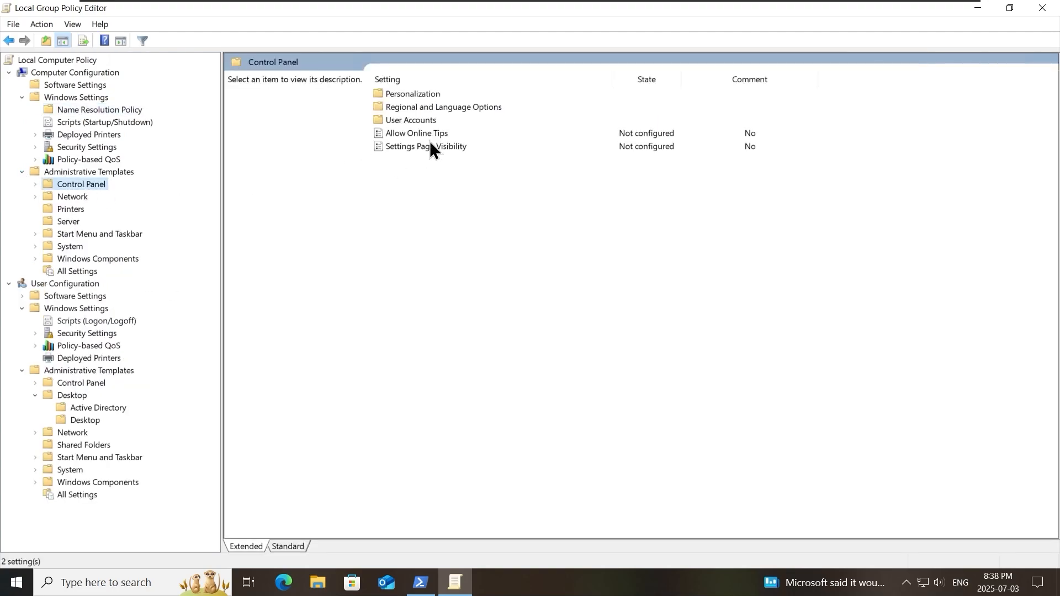
double_click(429, 121)
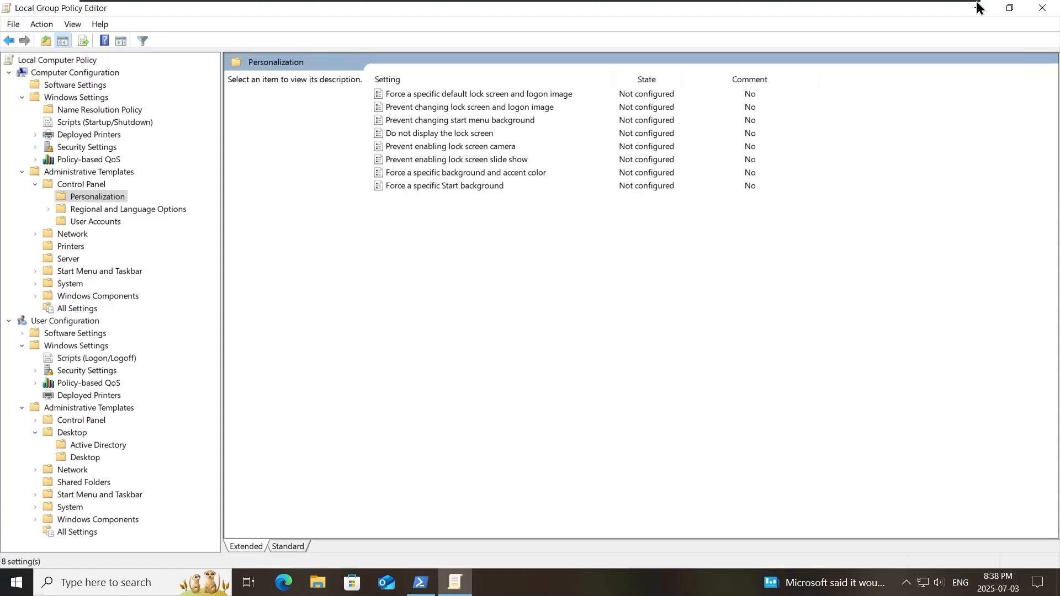
- Close the editor and run Local Security Policy as administrator using the admin credentials
click(1042, 8)
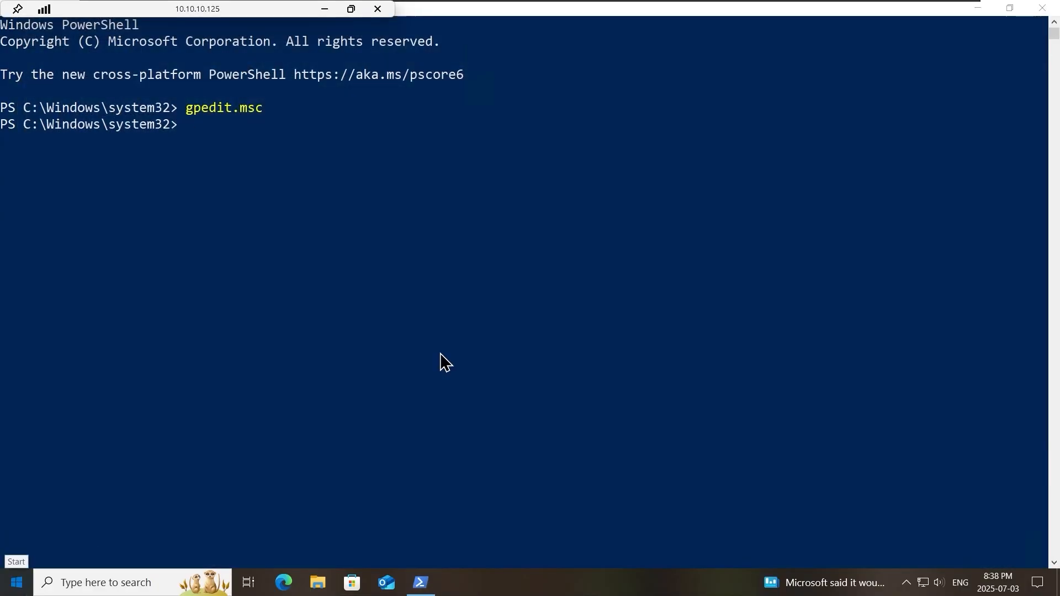
click(16, 583)
text(loca)
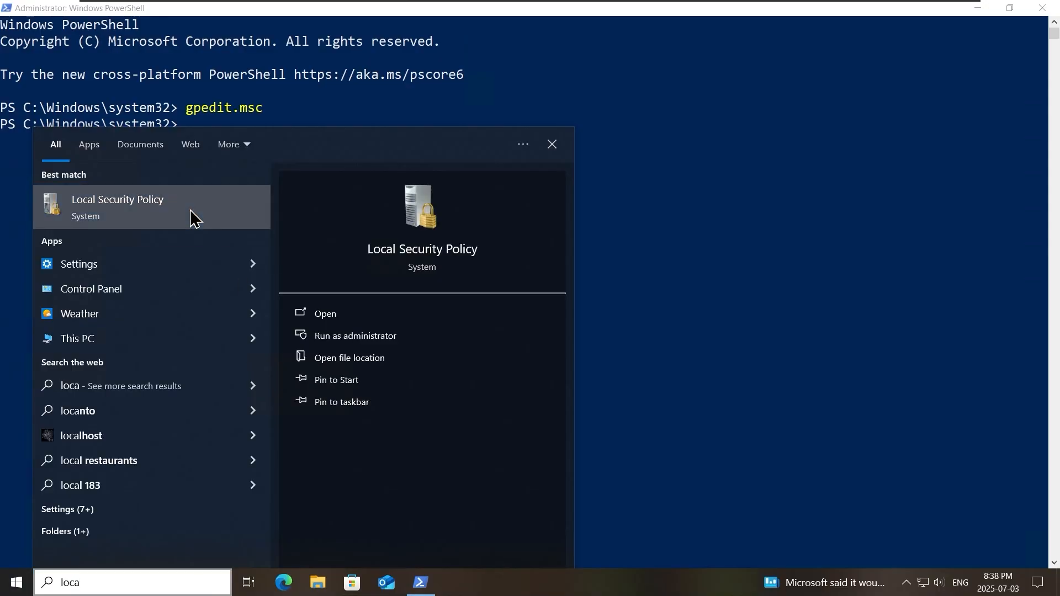
right_click(191, 217)
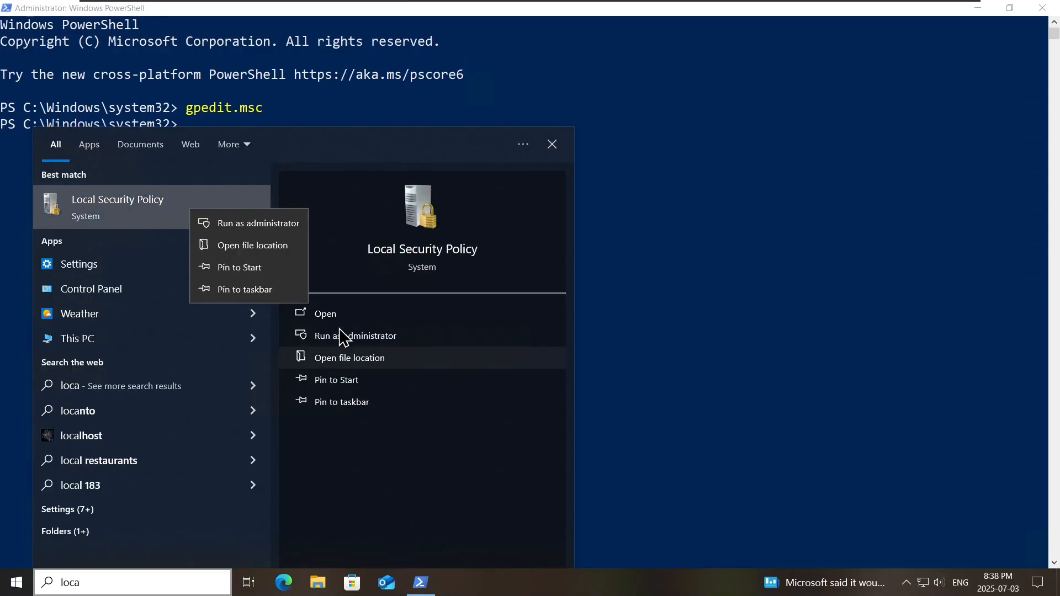
click(278, 227)
text(prbadmin)
key(Tab)
text(•••)
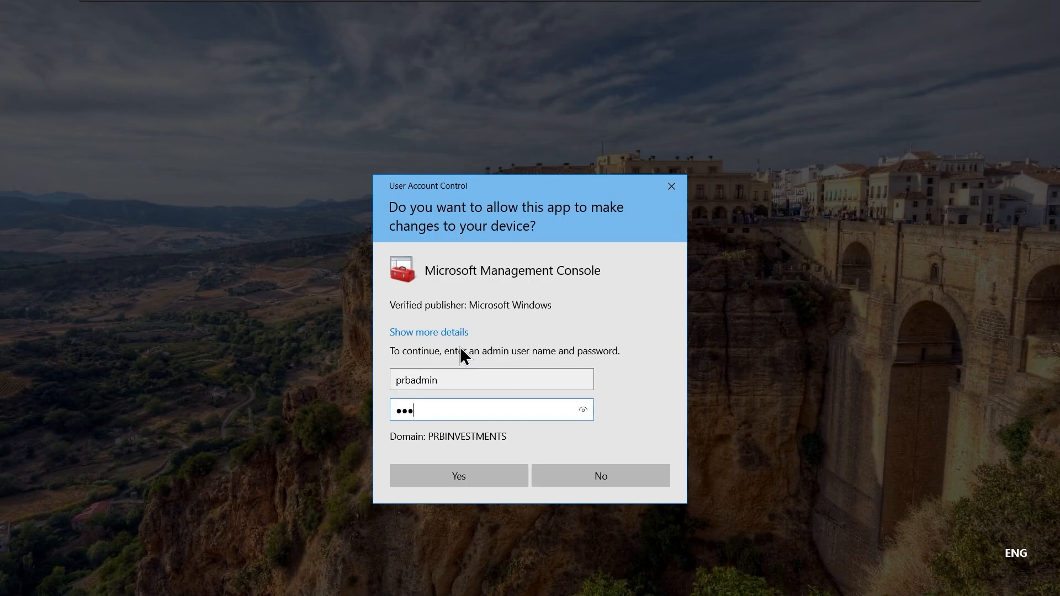
text(•••••••••)
click(428, 479)
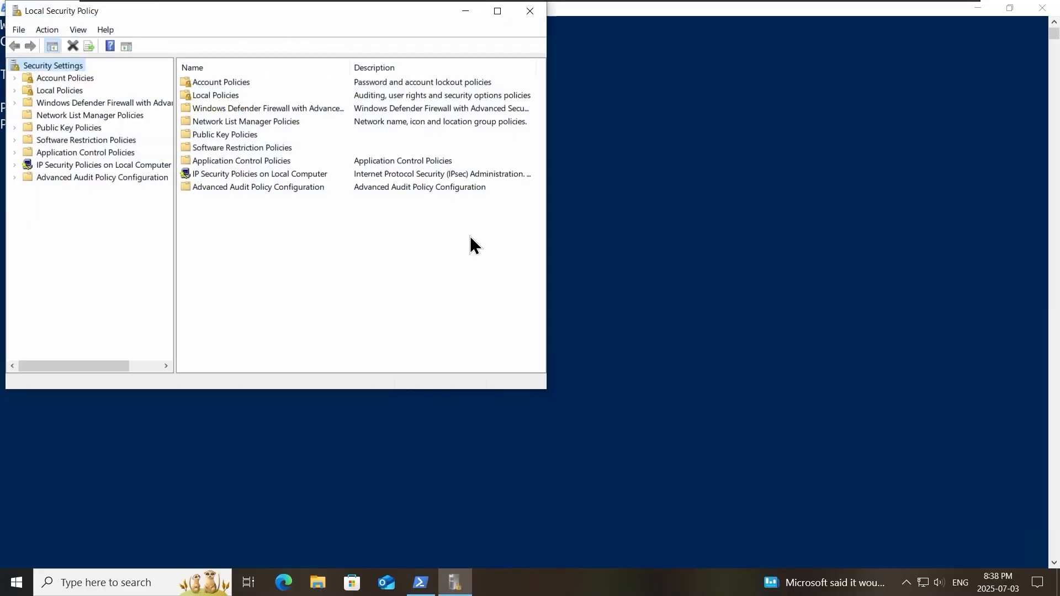
- Maximize Local Security Policy and review each Password Policy entry under Account Policies
click(498, 12)
click(54, 74)
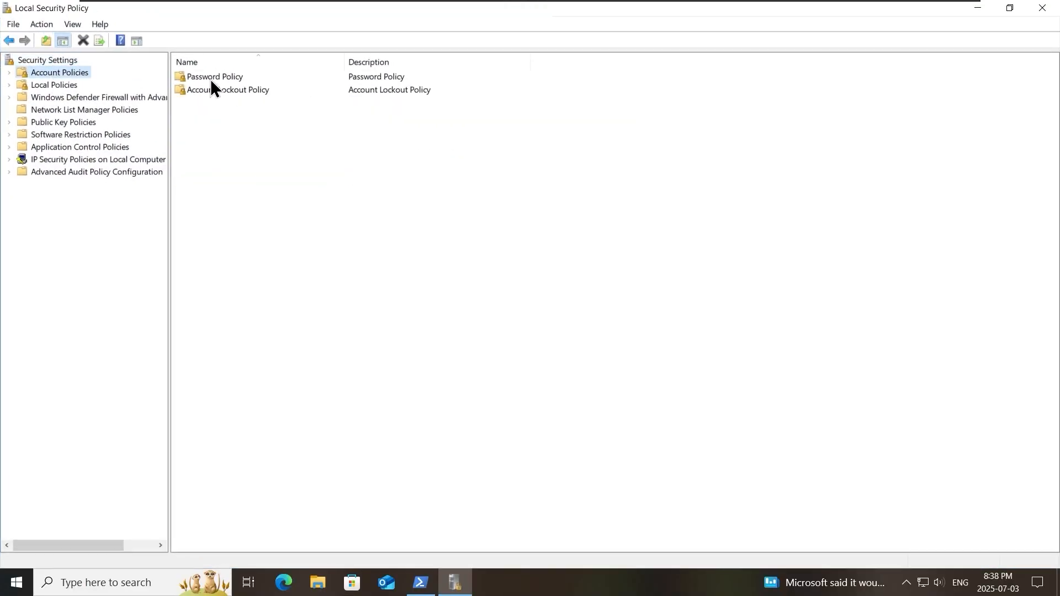
double_click(211, 79)
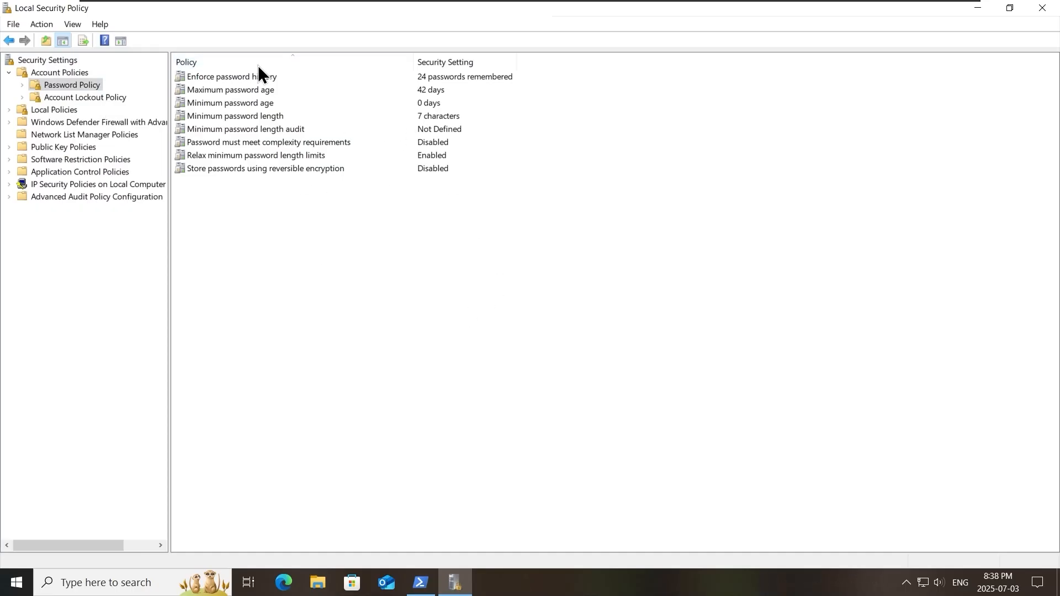
click(332, 79)
click(307, 93)
click(345, 105)
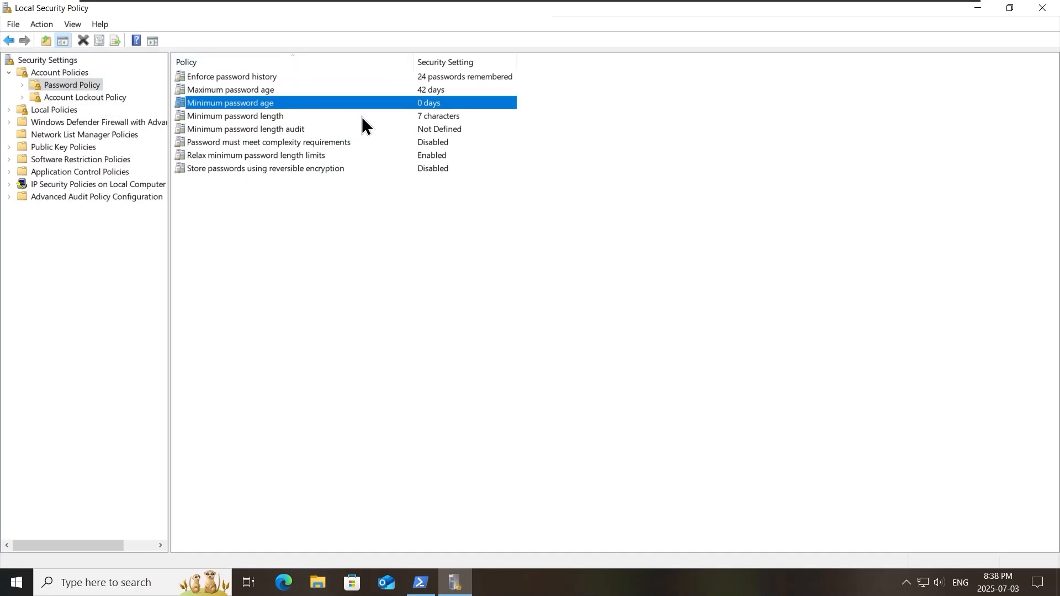
click(363, 118)
click(372, 130)
click(404, 348)
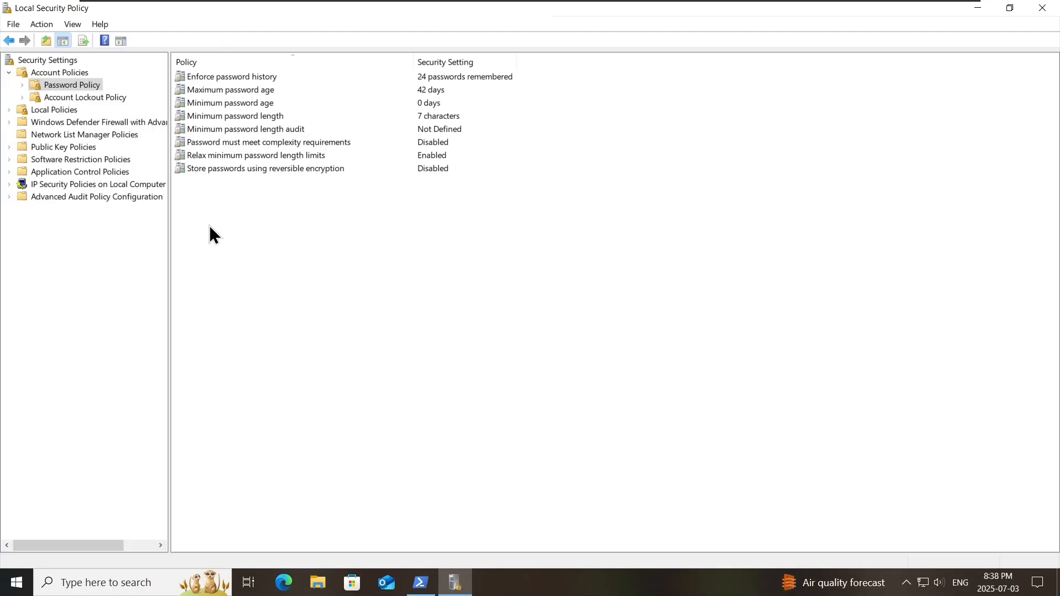
- Glance at Account Lockout Policy, then recheck the maximum and minimum password age settings
click(100, 95)
click(74, 84)
click(485, 90)
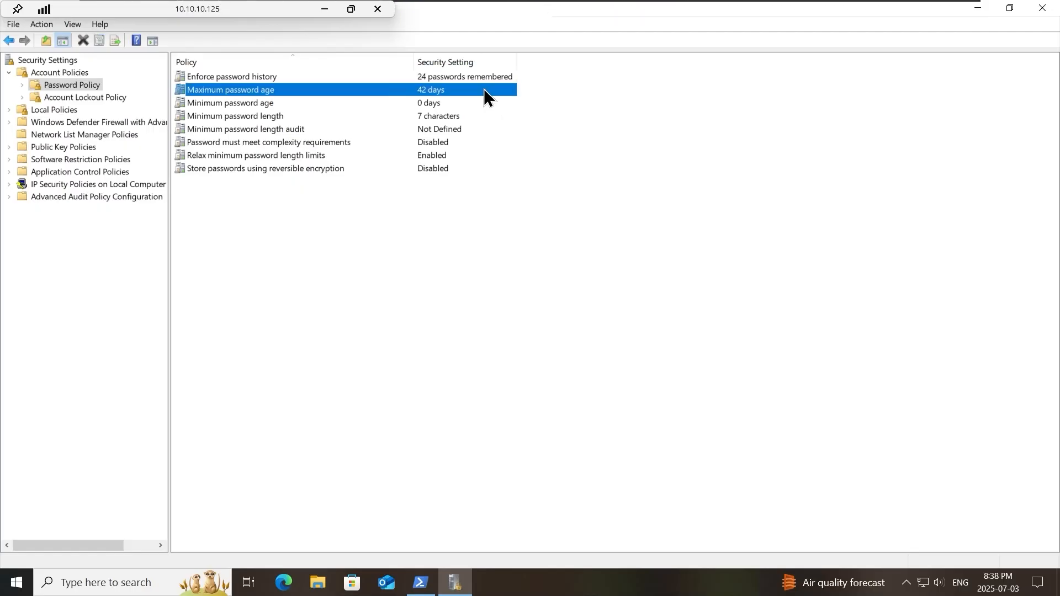
click(476, 107)
click(505, 335)
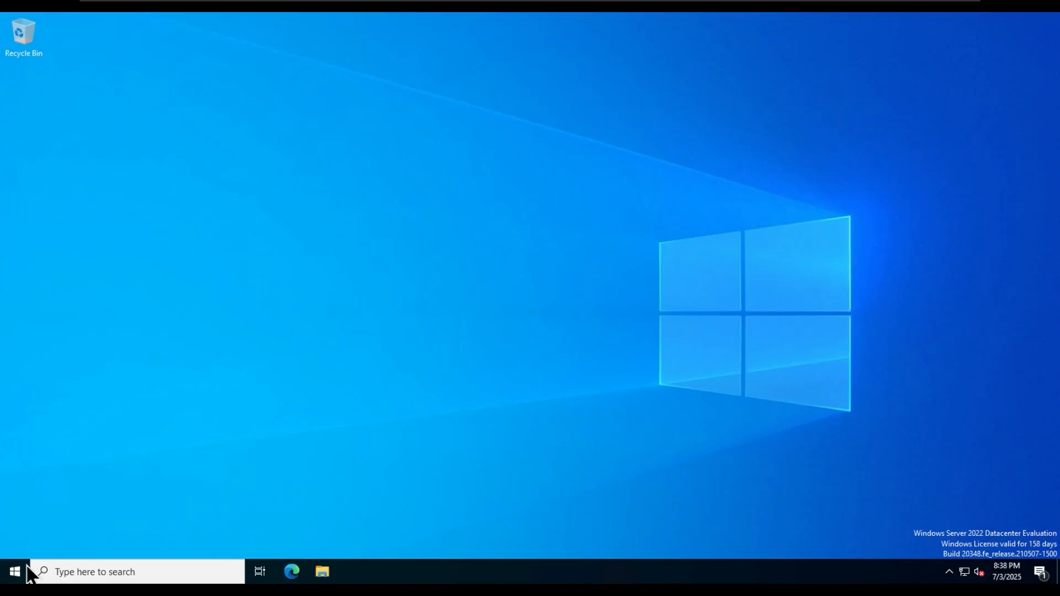
- Launch Server Manager, dismiss the Windows Admin Center prompt, and start Tools > Group Policy Management
click(25, 570)
click(234, 222)
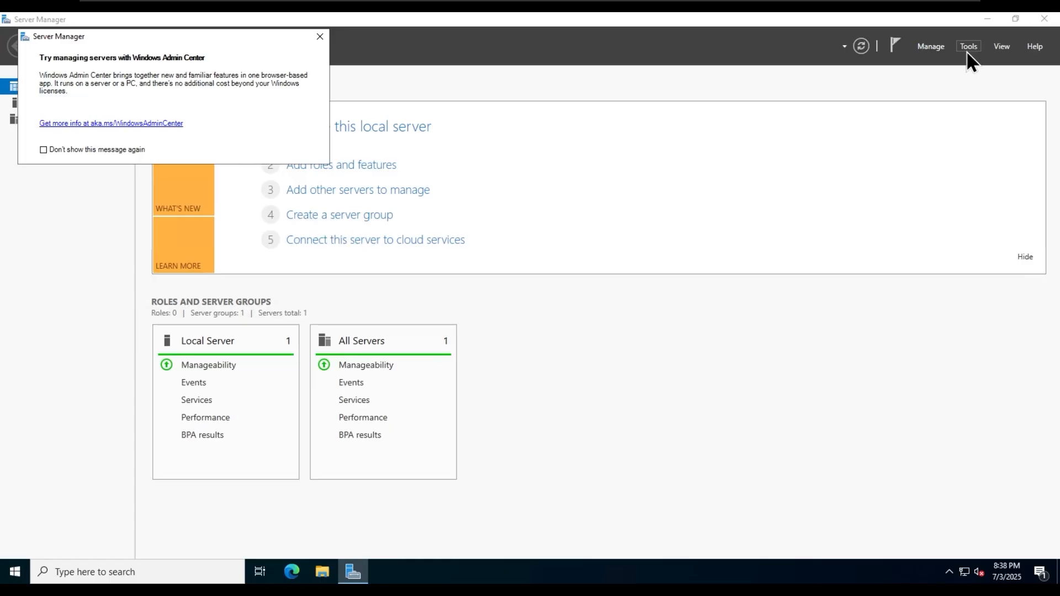
click(325, 36)
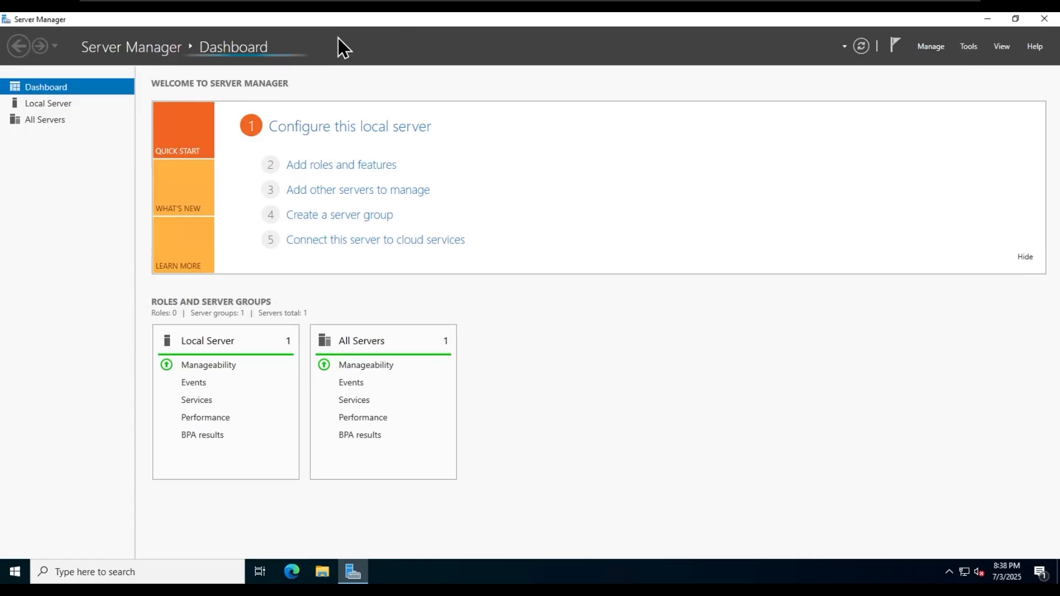
click(968, 47)
click(941, 227)
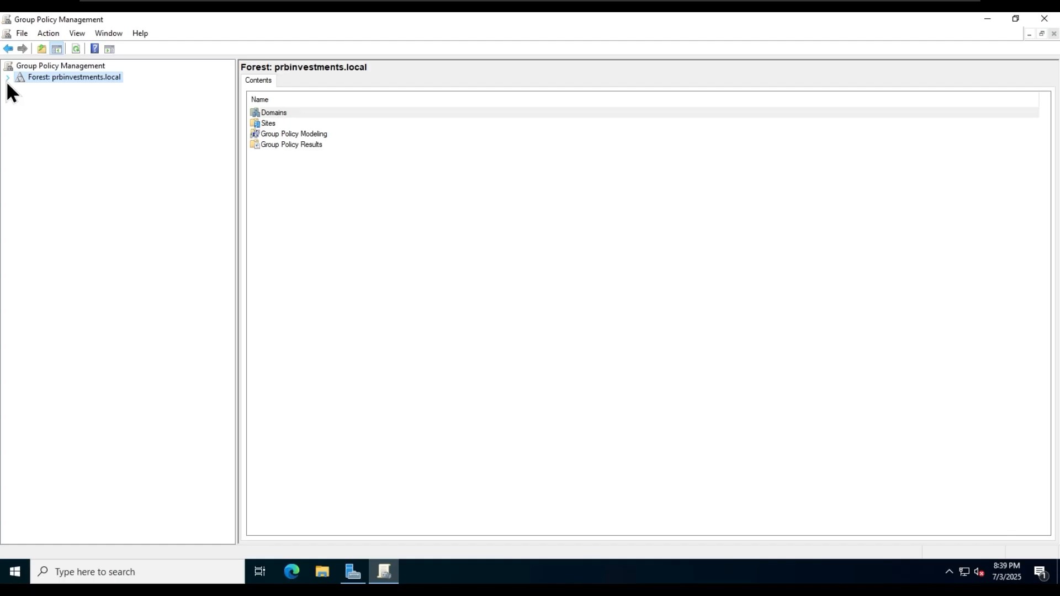
- Expand the forest, prbinvestments.local, Domain Controllers, PRBInvestments - HeadOffice and Group Policy Objects in the tree
click(7, 79)
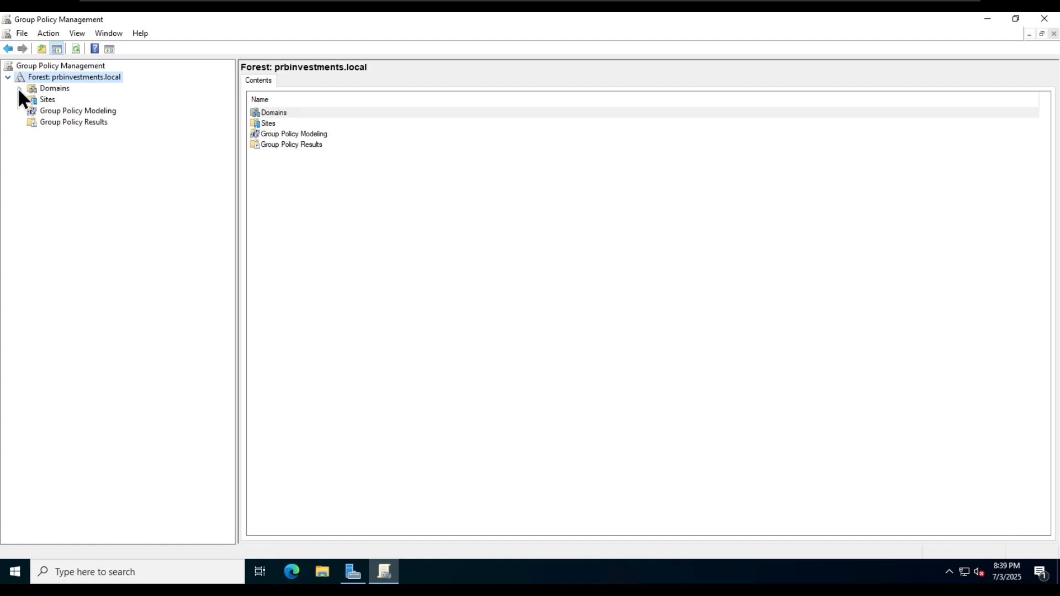
click(20, 88)
click(32, 100)
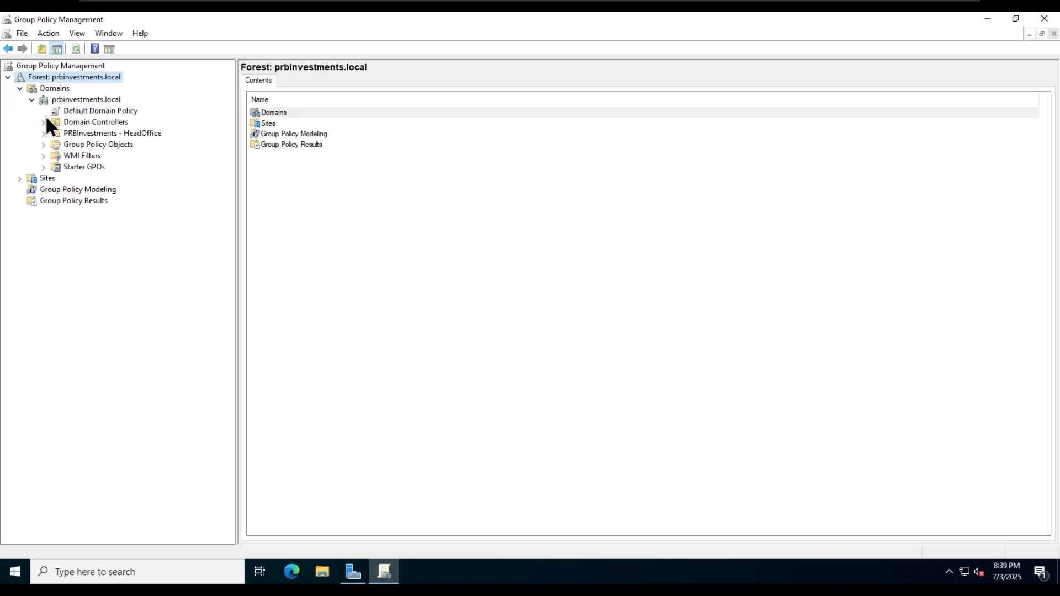
click(44, 122)
click(44, 144)
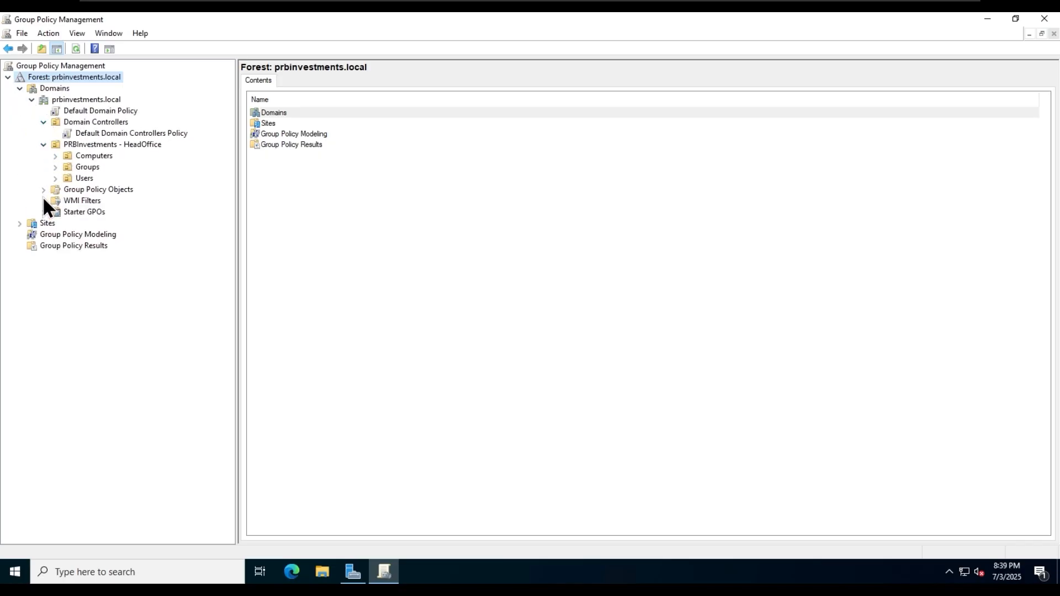
click(44, 189)
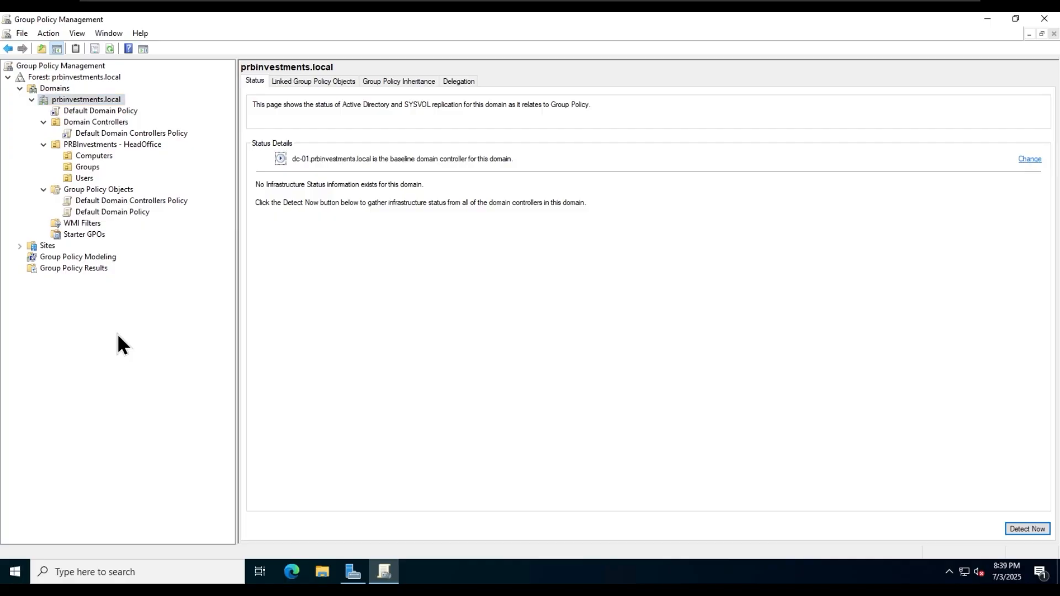
- Review the domain's linked GPOs and the Default Domain Controllers Policy link, dismissing the link warning
click(308, 83)
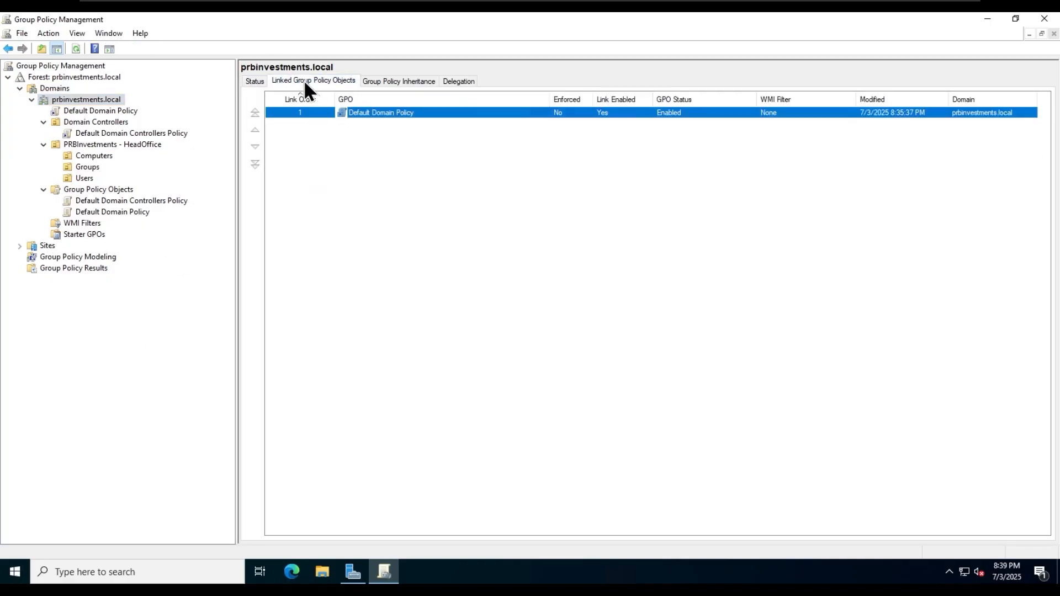
click(413, 192)
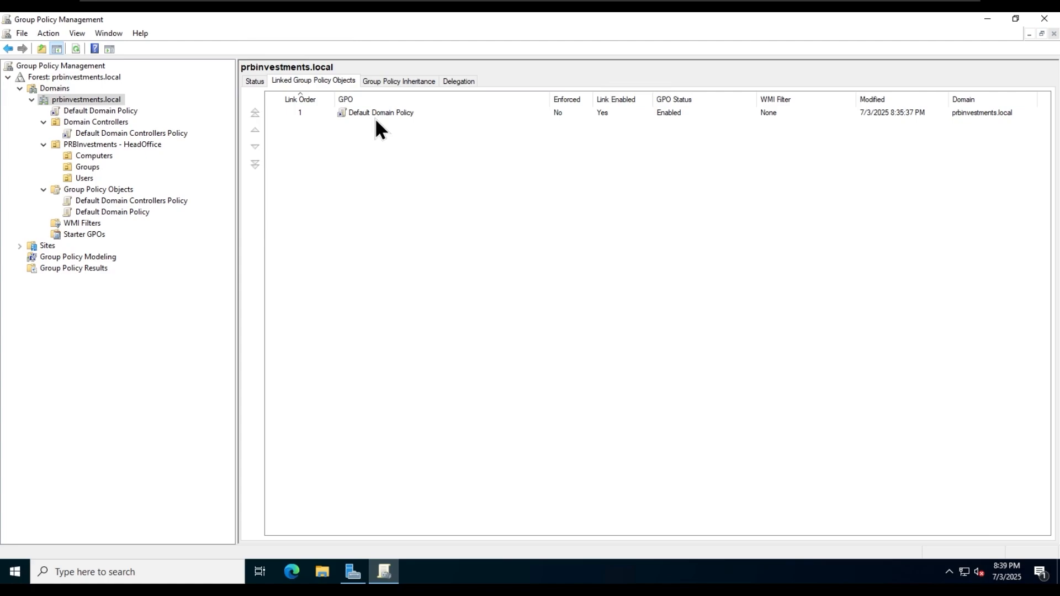
click(114, 133)
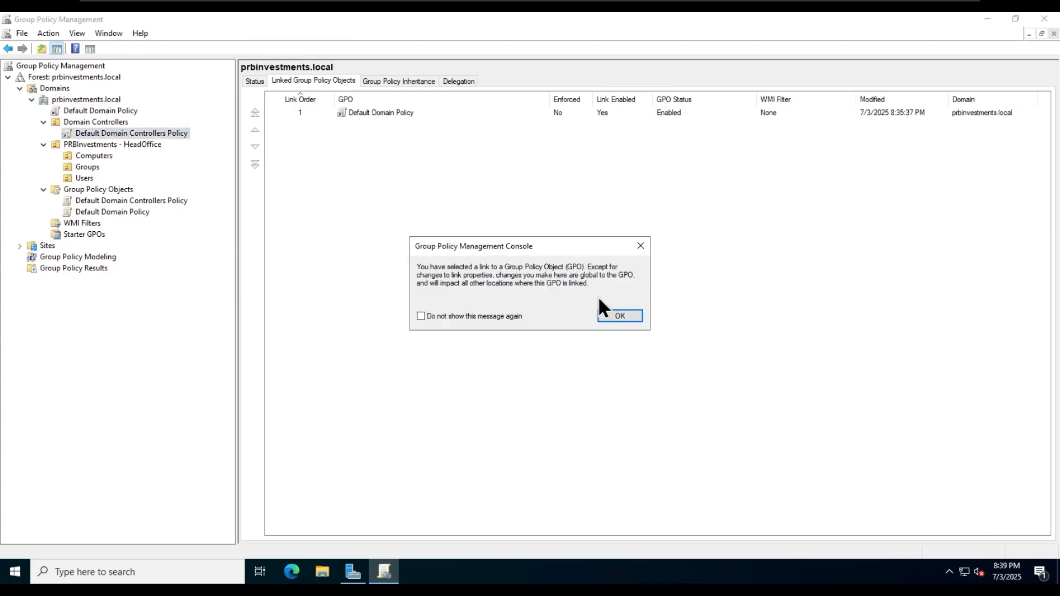
click(608, 313)
click(314, 154)
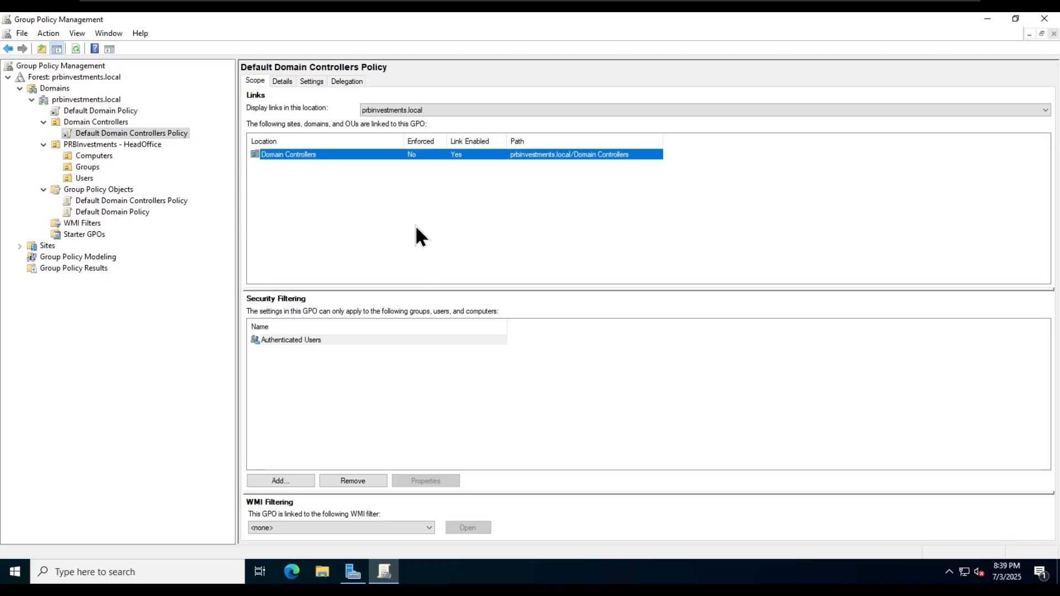
click(416, 226)
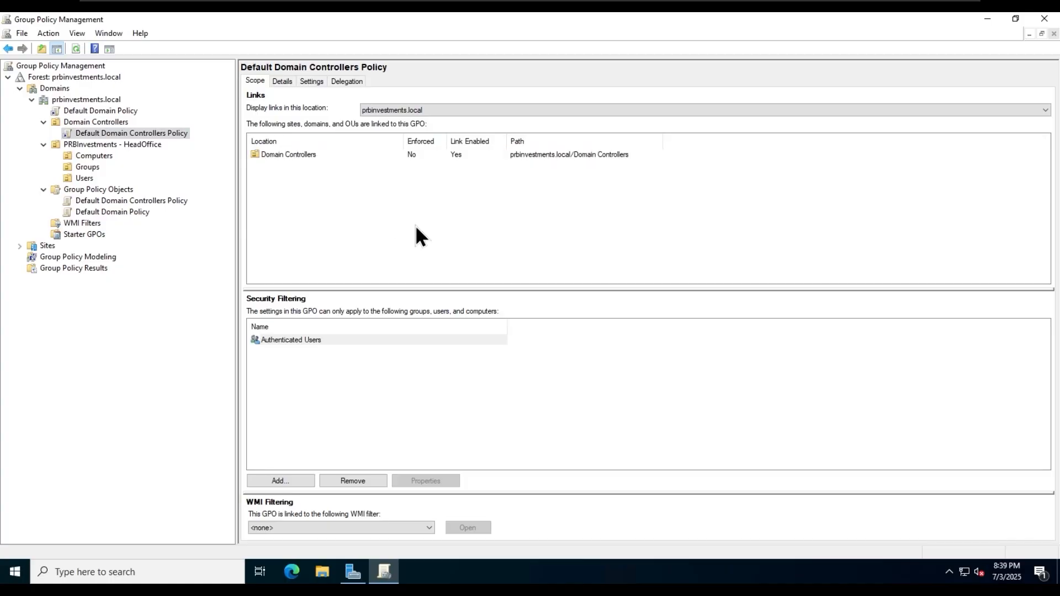
- Browse the Computers, Groups and Users OUs, then inspect Default Domain Policy's scope linked to prbinvestments.local
click(93, 156)
click(86, 167)
click(84, 178)
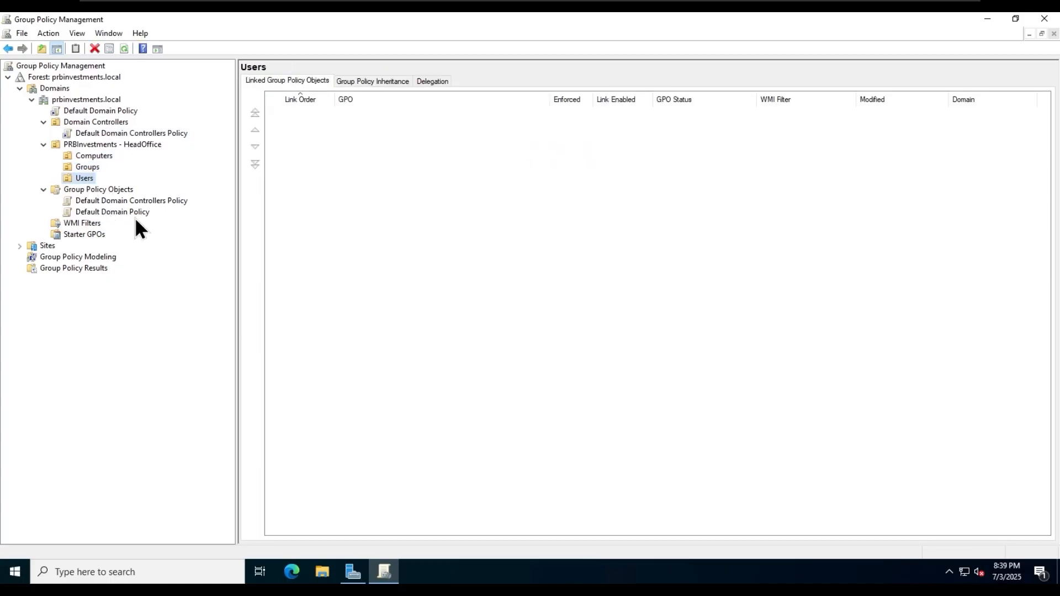
click(153, 200)
click(123, 214)
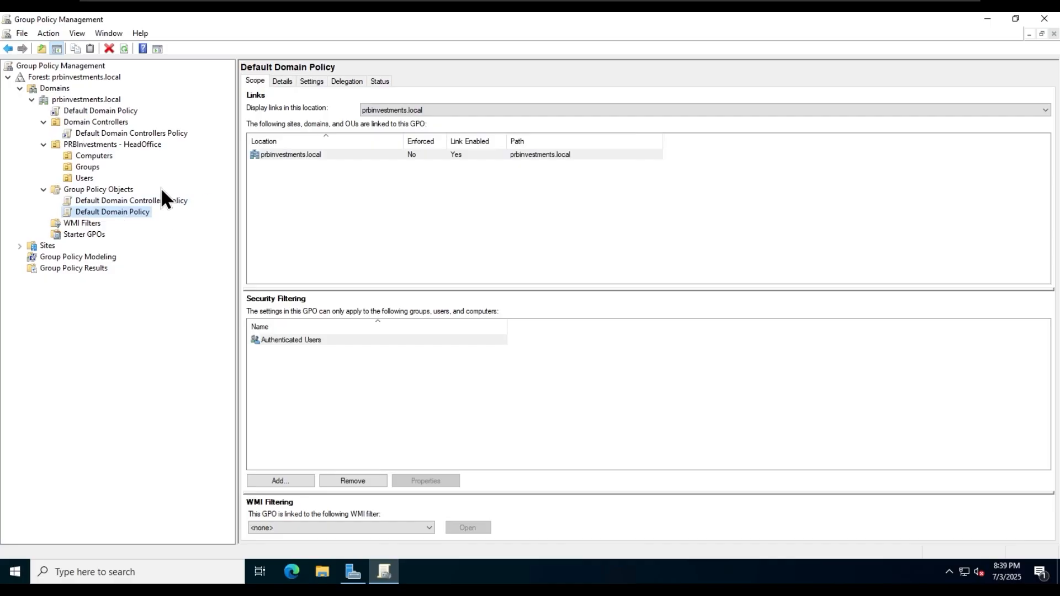
click(367, 210)
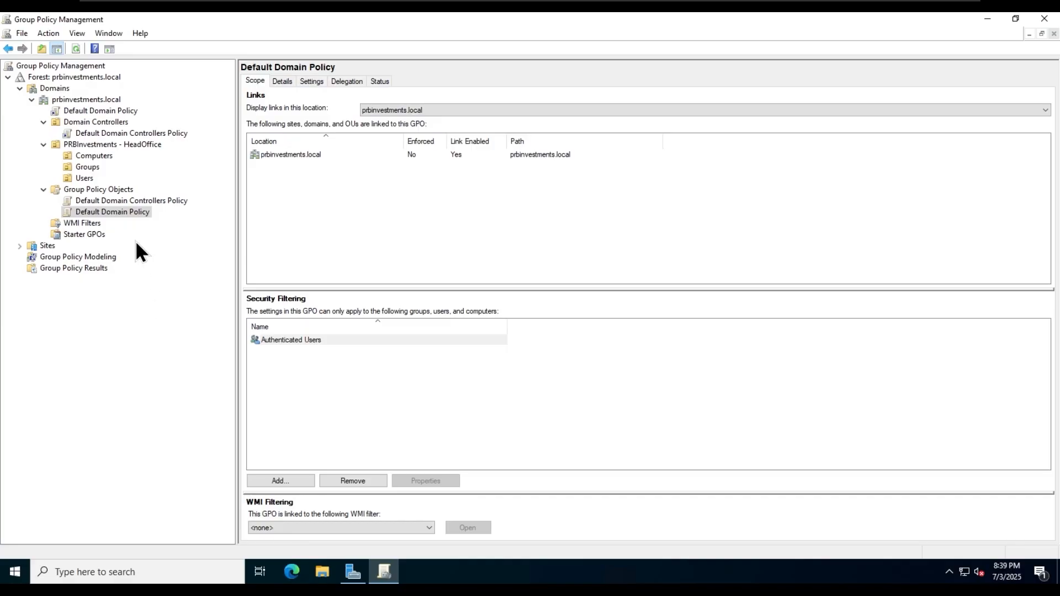
right_click(142, 212)
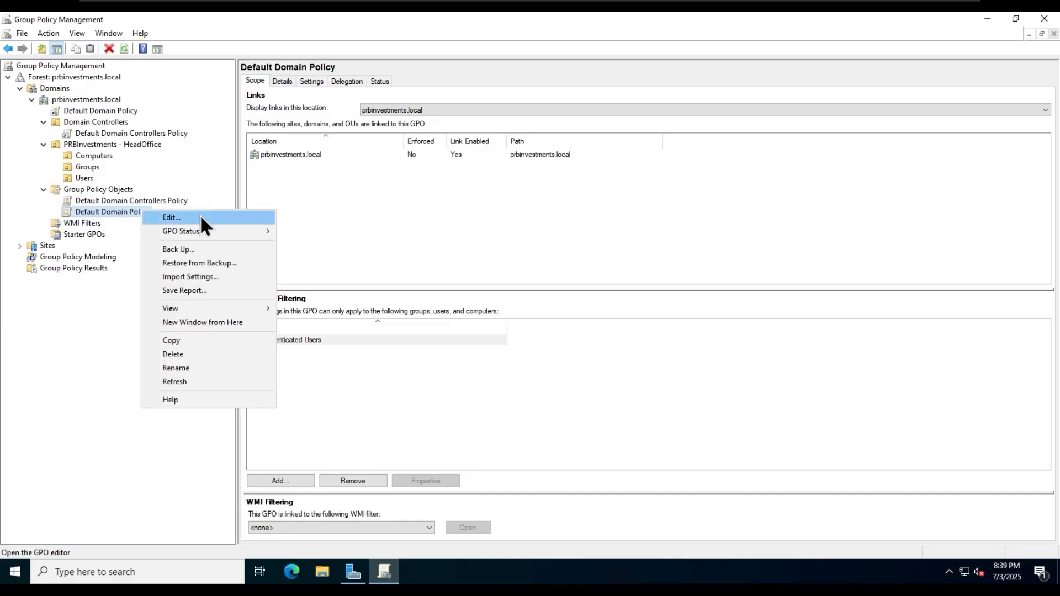
- Edit Default Domain Policy and open Computer Configuration > Policies > Windows Settings > Security Settings > Account Policies > Password Policy
click(201, 217)
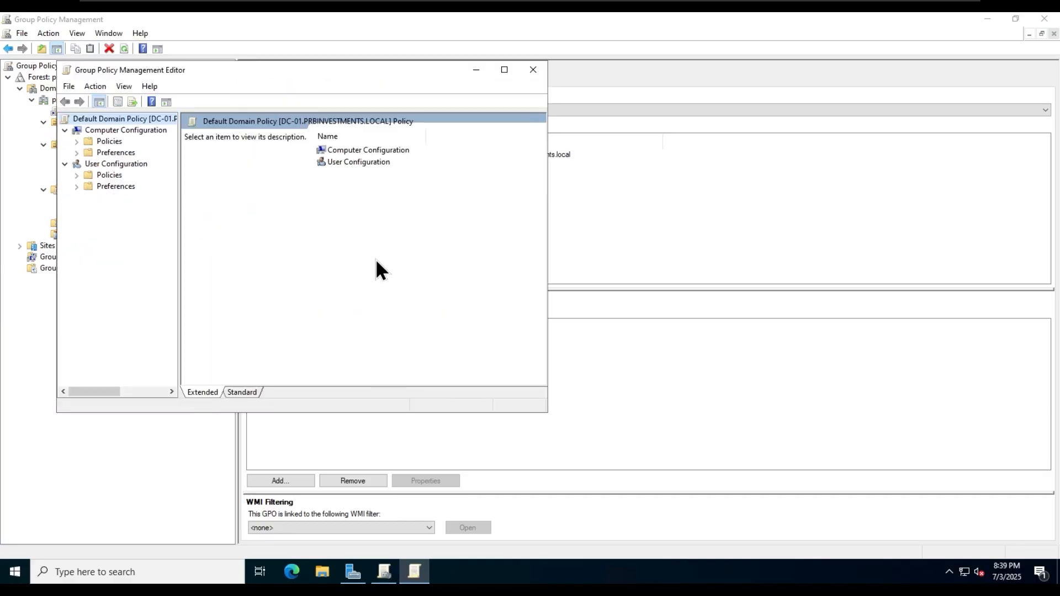
click(504, 70)
double_click(346, 98)
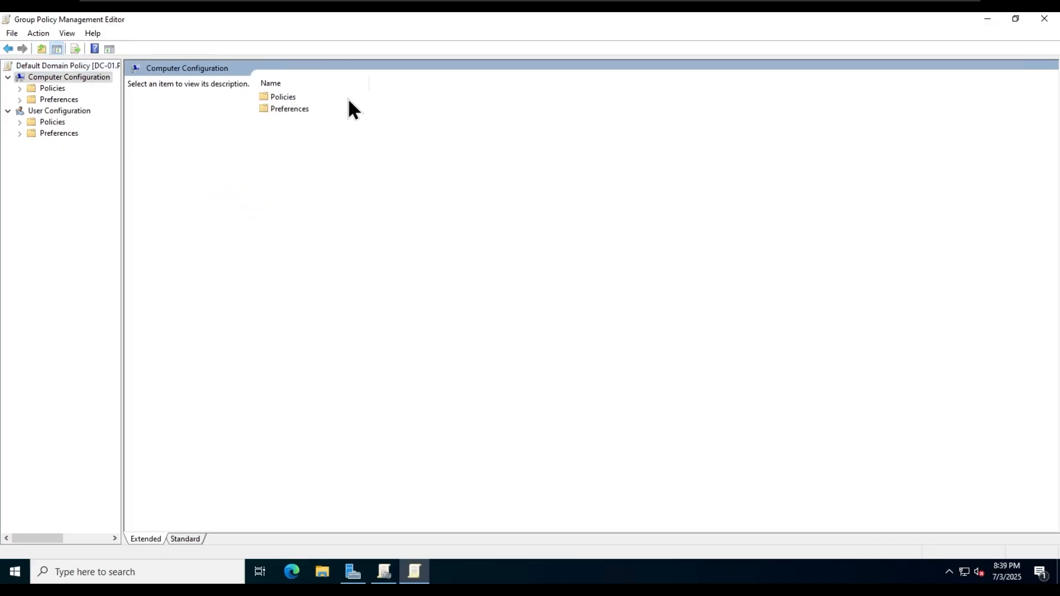
double_click(277, 97)
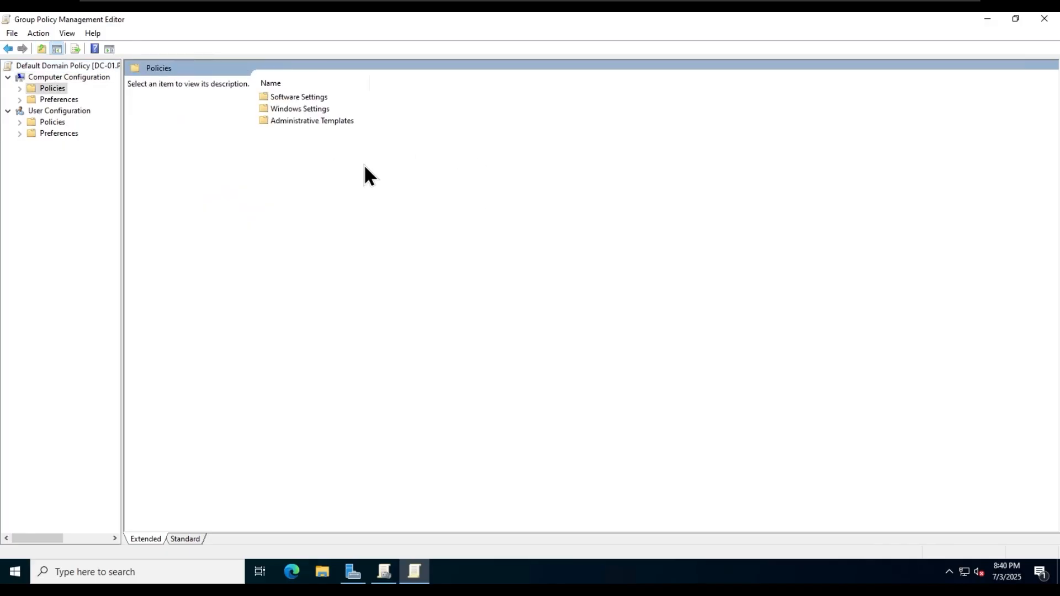
double_click(306, 108)
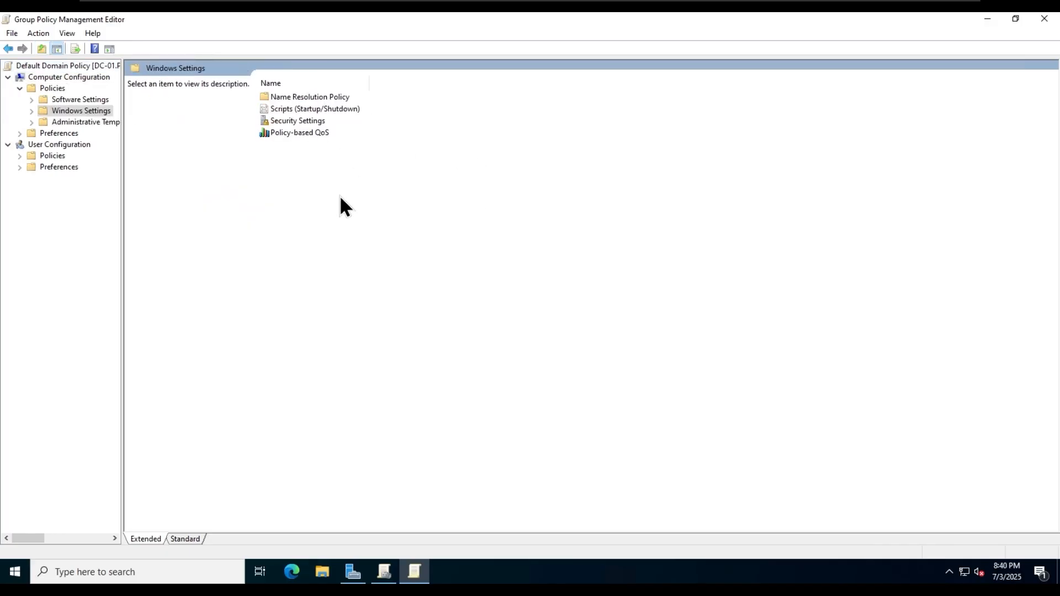
double_click(308, 121)
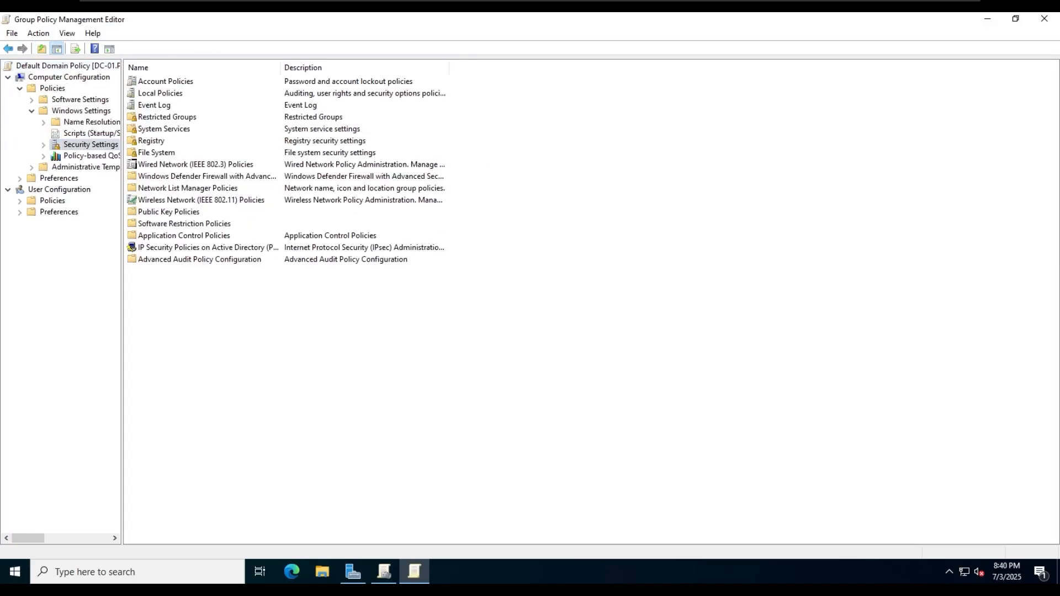
double_click(169, 84)
double_click(176, 83)
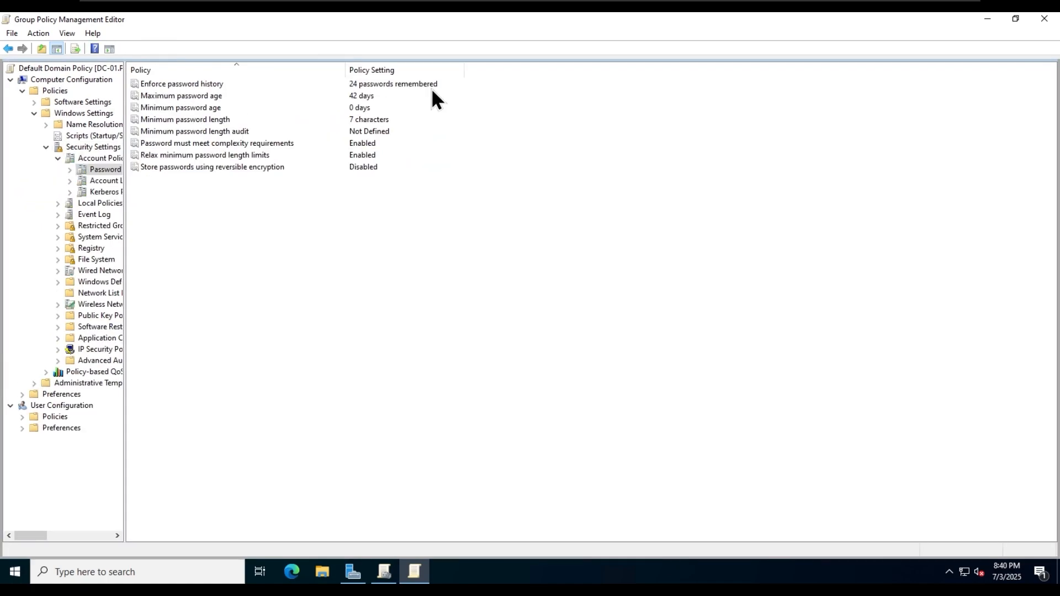
mouse_move(575, 3)
- Set Enforce password history to 15 remembered passwords and read its explanation
double_click(239, 84)
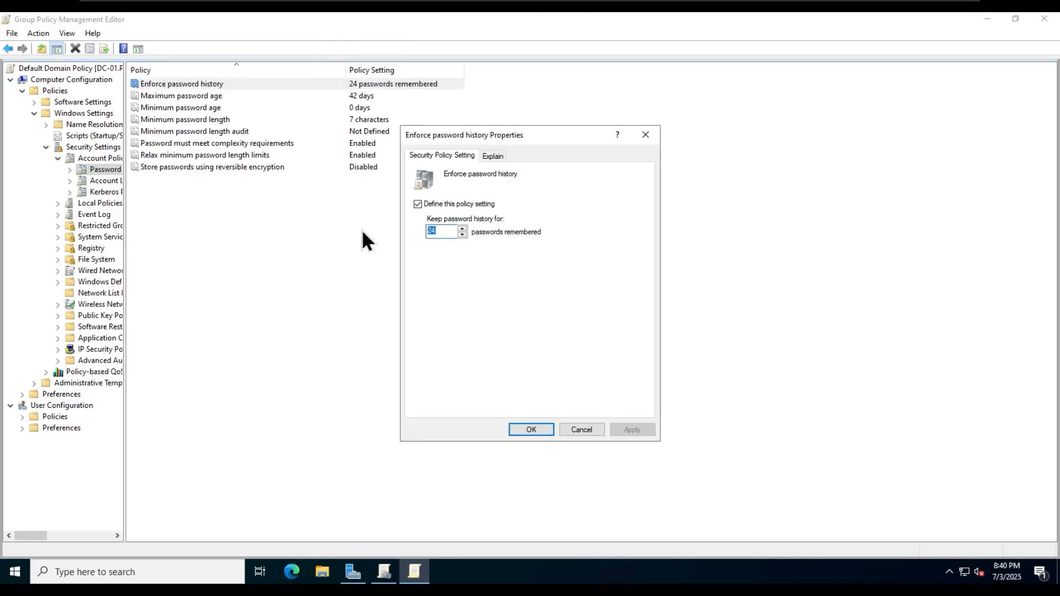
click(462, 228)
click(462, 234)
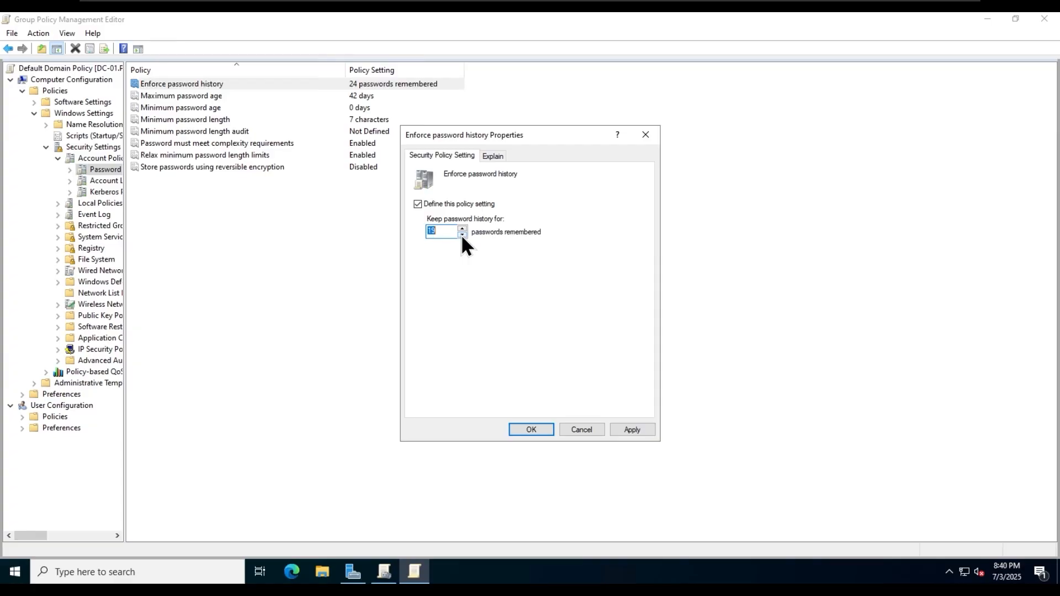
click(630, 429)
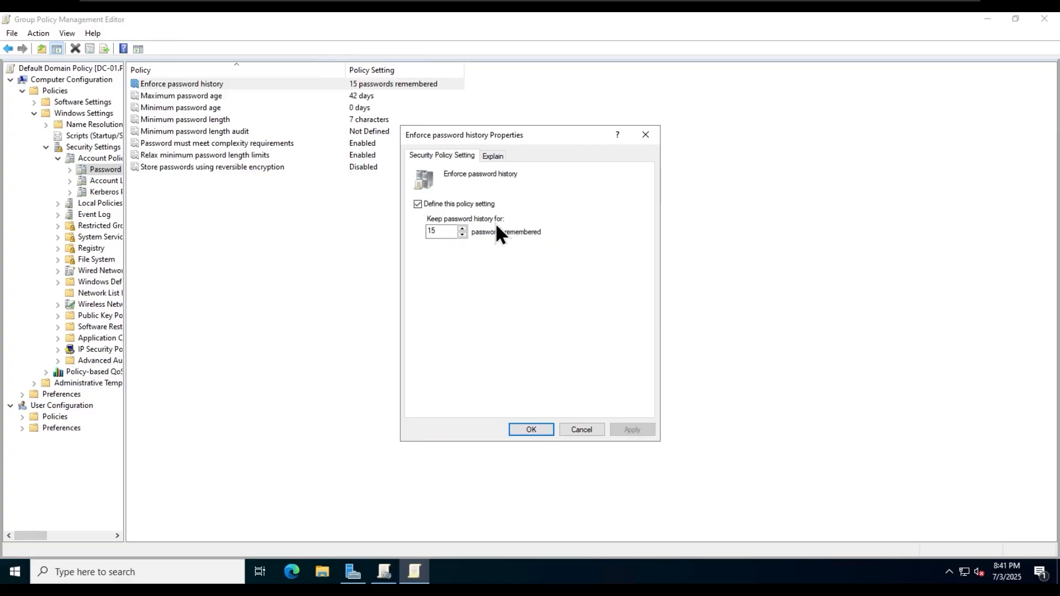
click(500, 157)
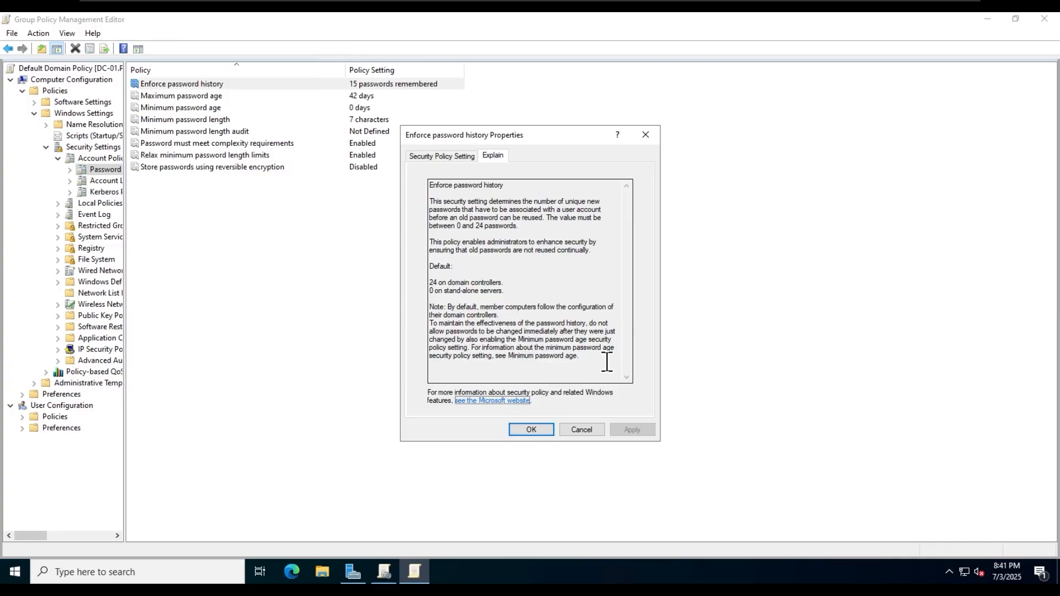
click(529, 434)
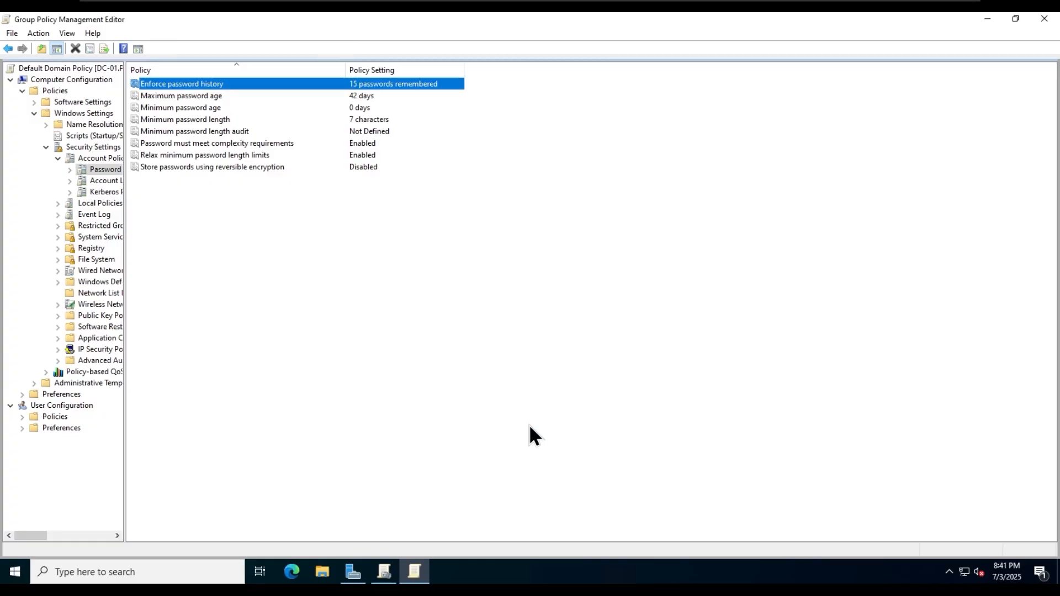
- Set Maximum password age to 90 days and leave Minimum password age at 0 days
double_click(196, 95)
drag(441, 234, 379, 231)
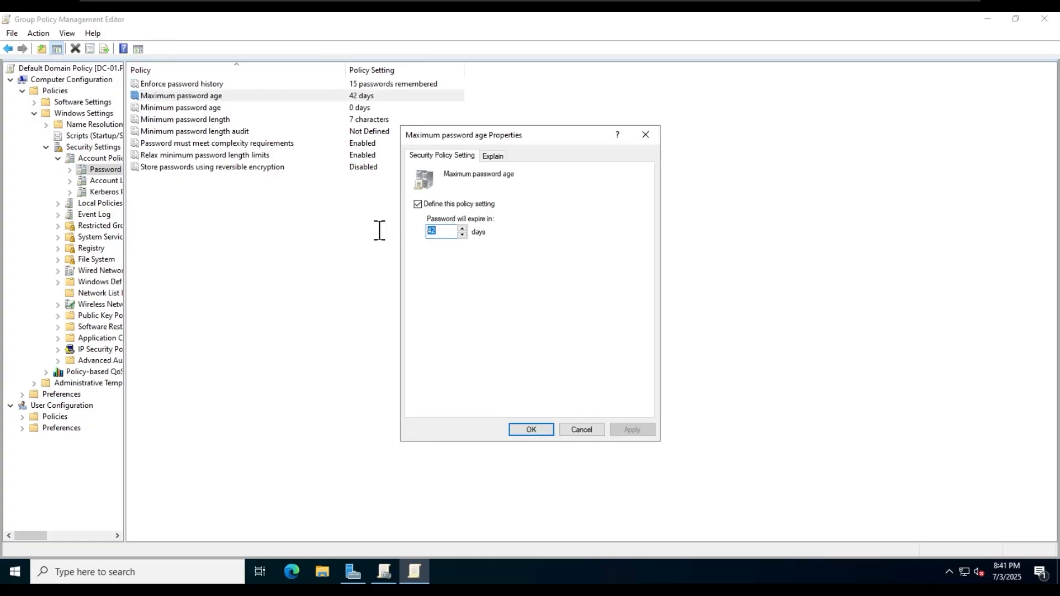
text(90)
click(534, 431)
double_click(356, 108)
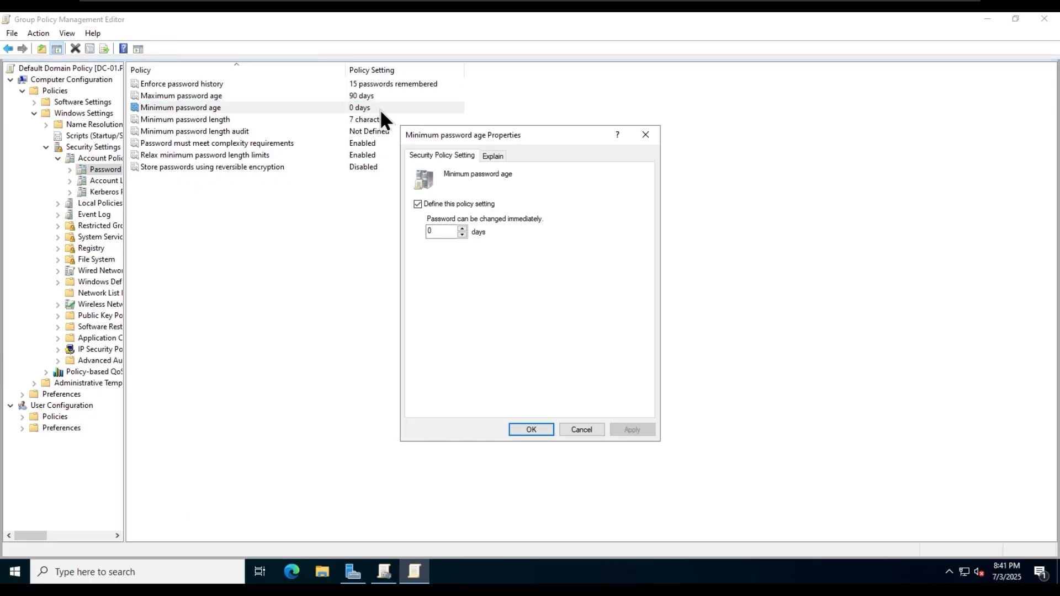
click(493, 155)
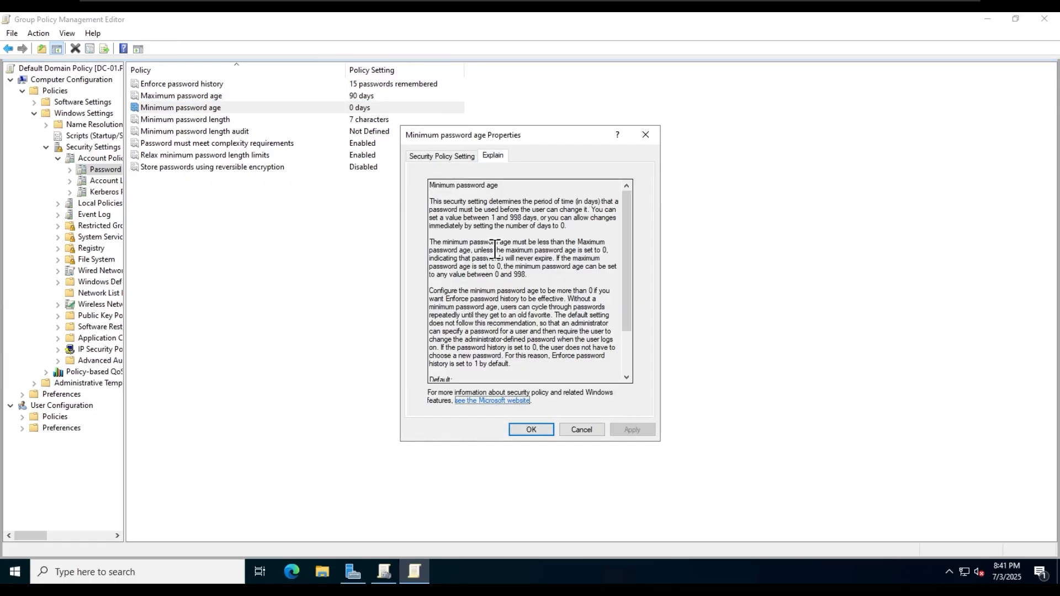
click(521, 432)
- Raise Minimum password length to 8 characters and keep password complexity Enabled
double_click(276, 119)
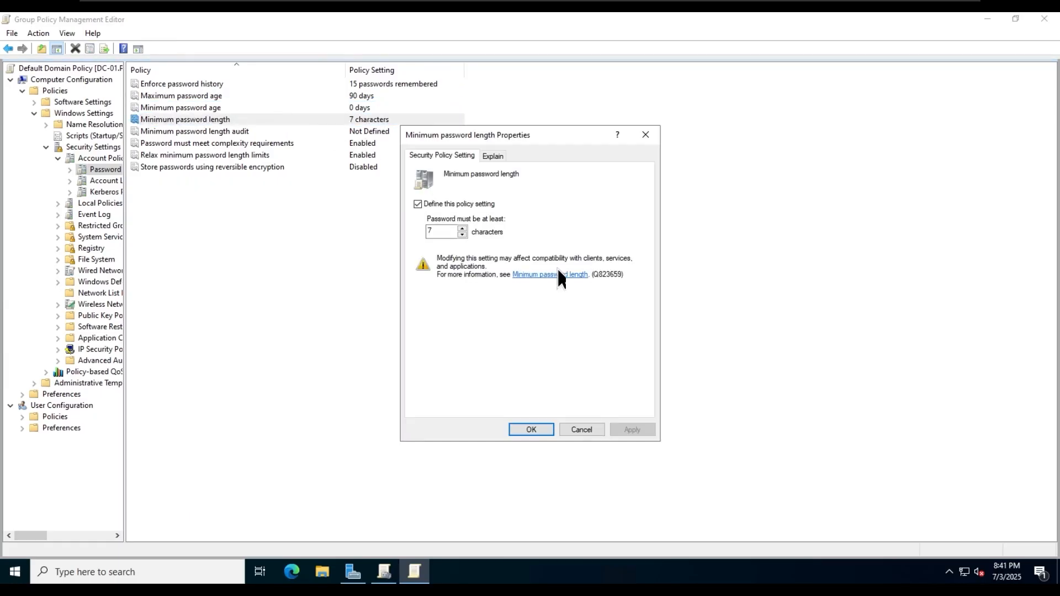
click(461, 228)
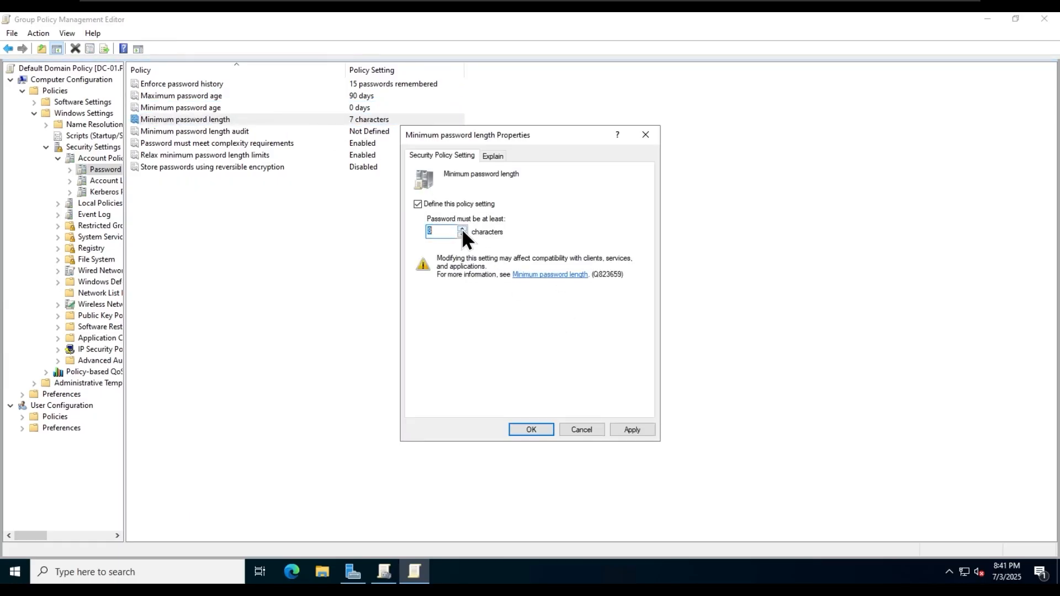
click(531, 428)
double_click(276, 143)
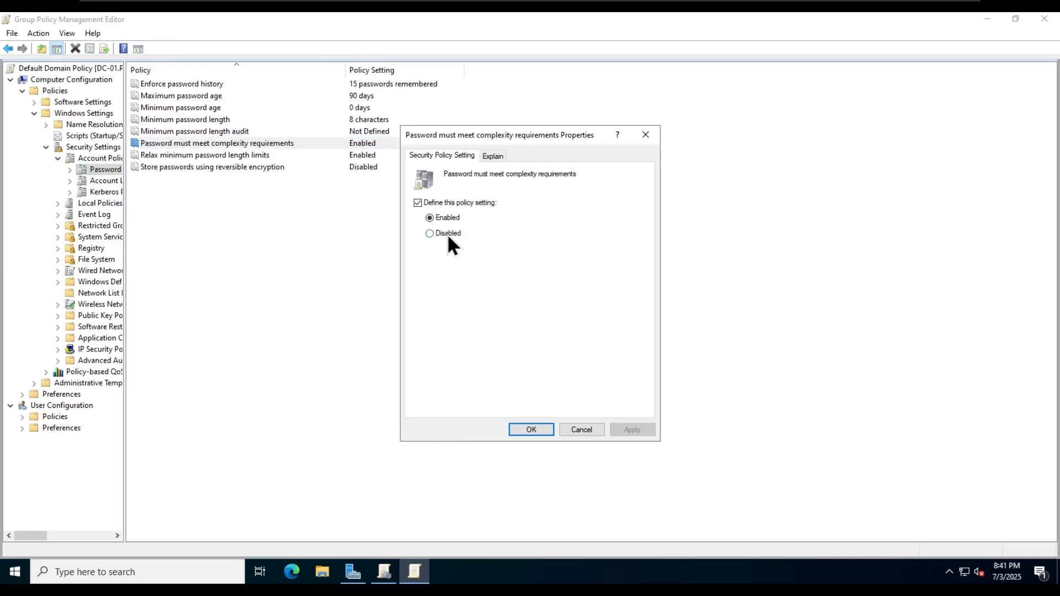
click(436, 220)
click(527, 429)
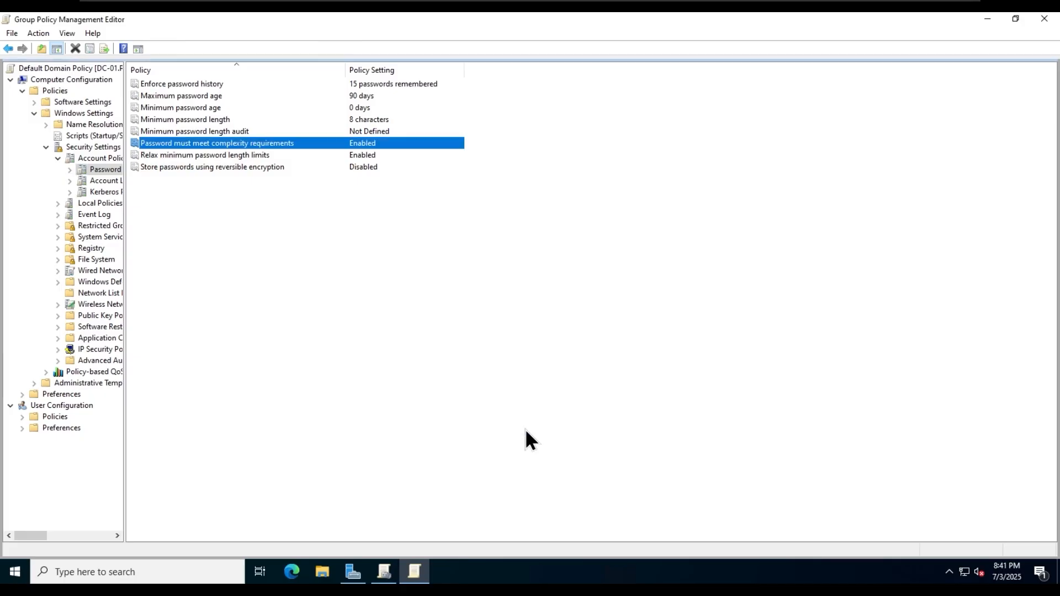
click(492, 433)
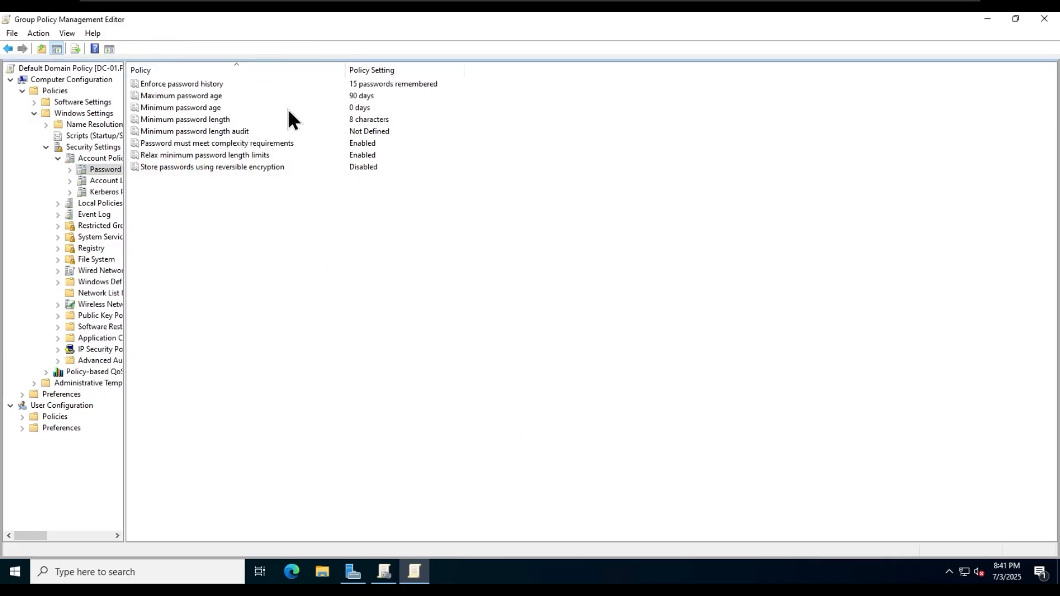
- Switch to the client PC, close its open windows, and restart it
mouse_move(562, 8)
click(649, 6)
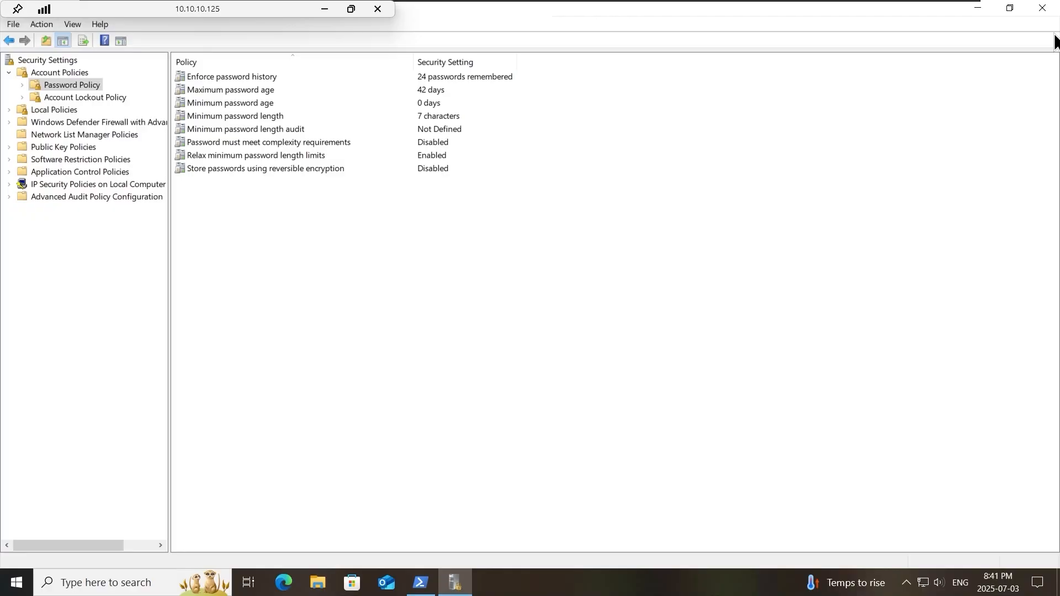
click(1044, 8)
click(1044, 8)
click(17, 583)
click(18, 553)
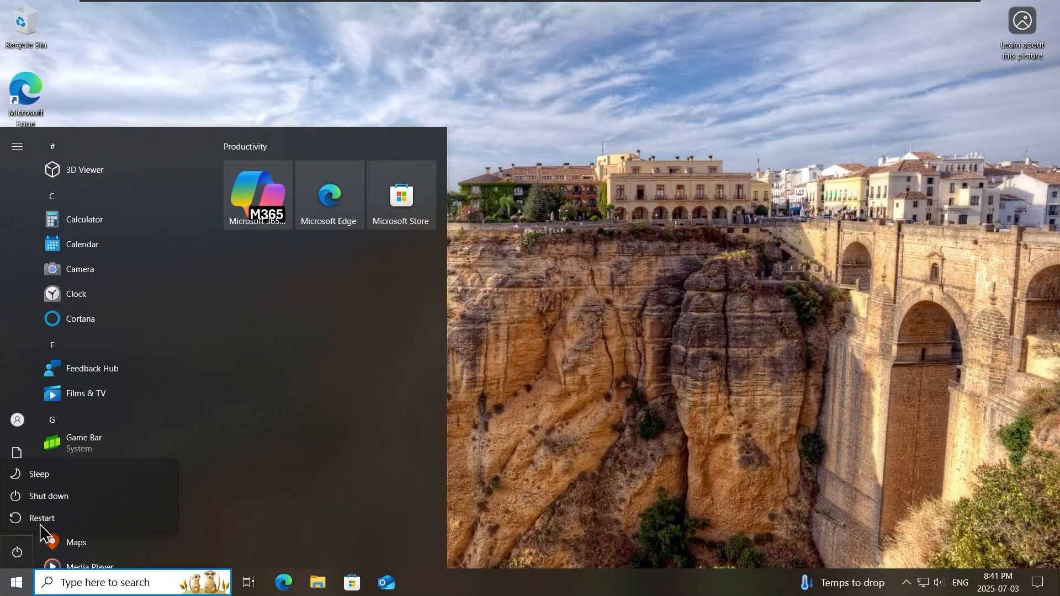
click(124, 517)
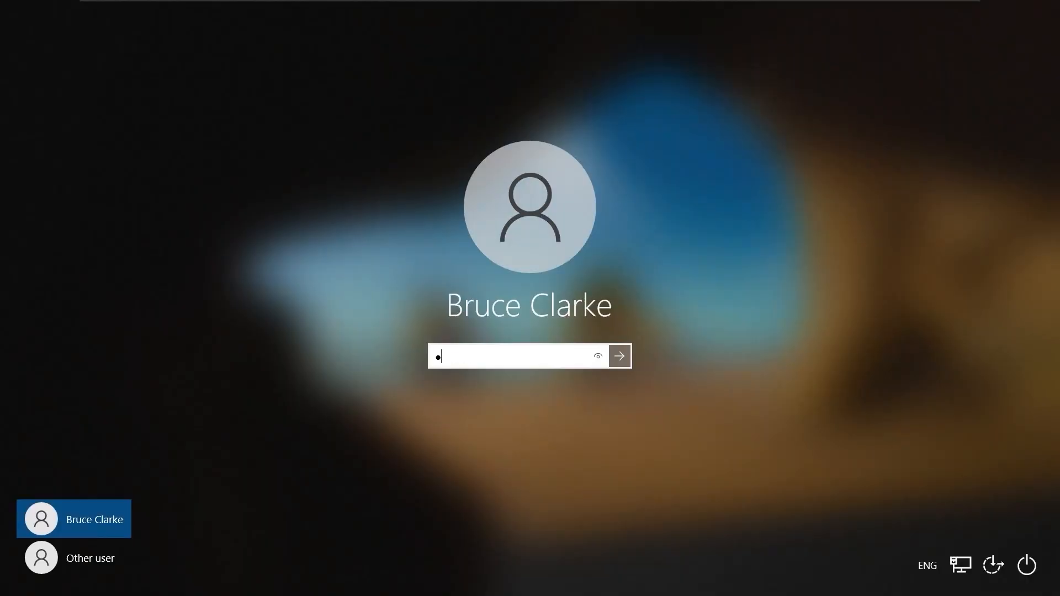
- Sign back in and run gpedit.msc with administrator credentials, maximizing the editor
text(**********)
key(Return)
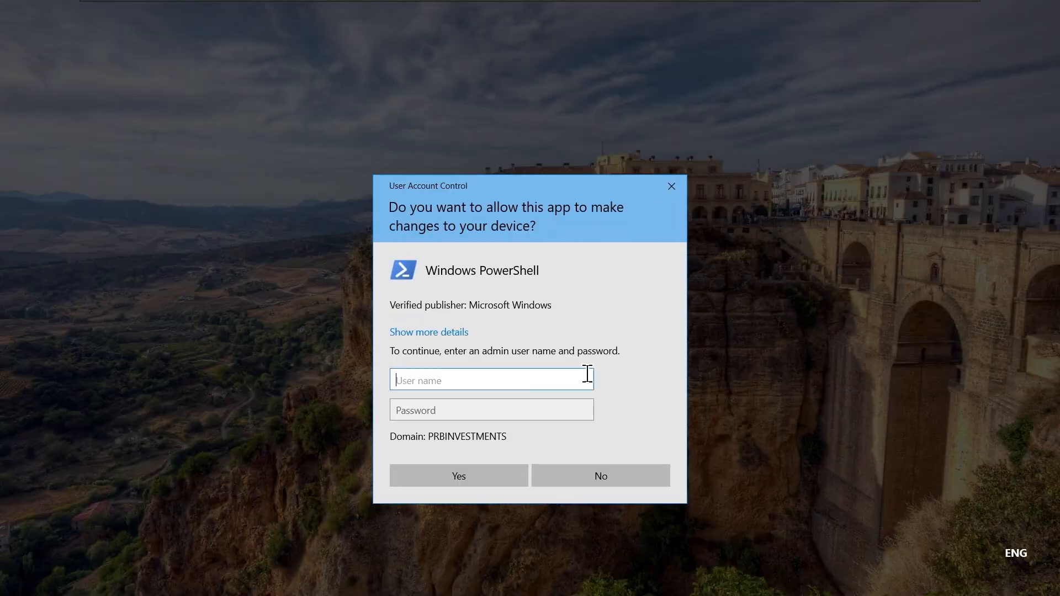
text(prbadmin)
key(Tab)
text(***********)
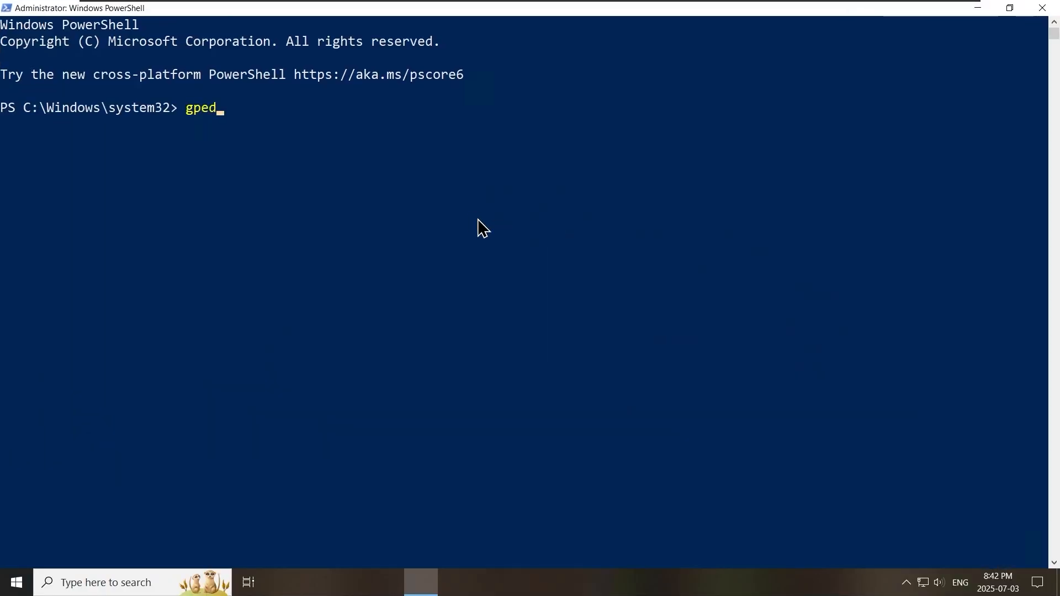
text(it.msc)
key(Return)
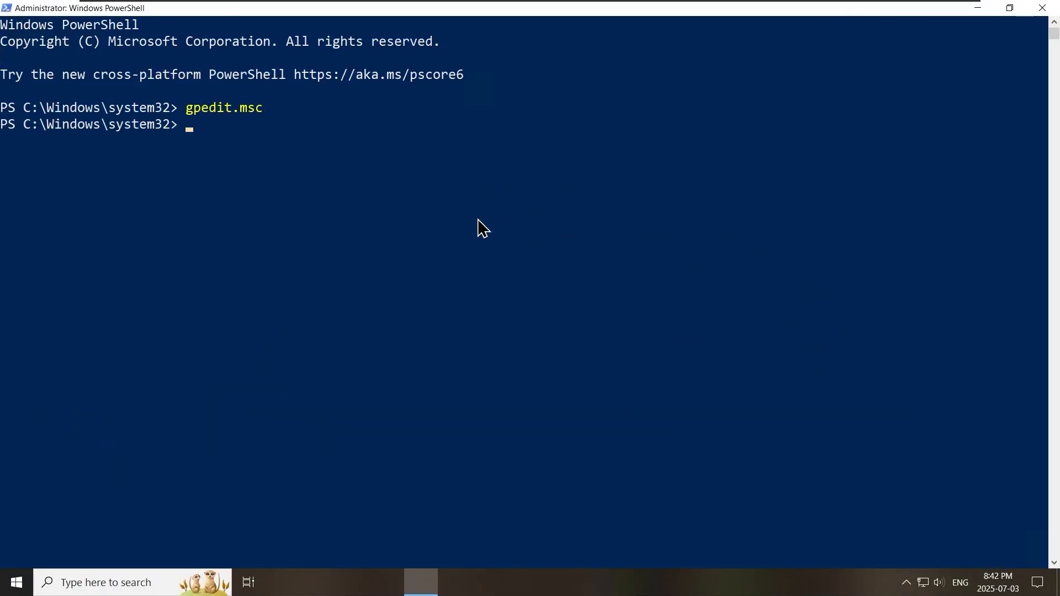
click(582, 118)
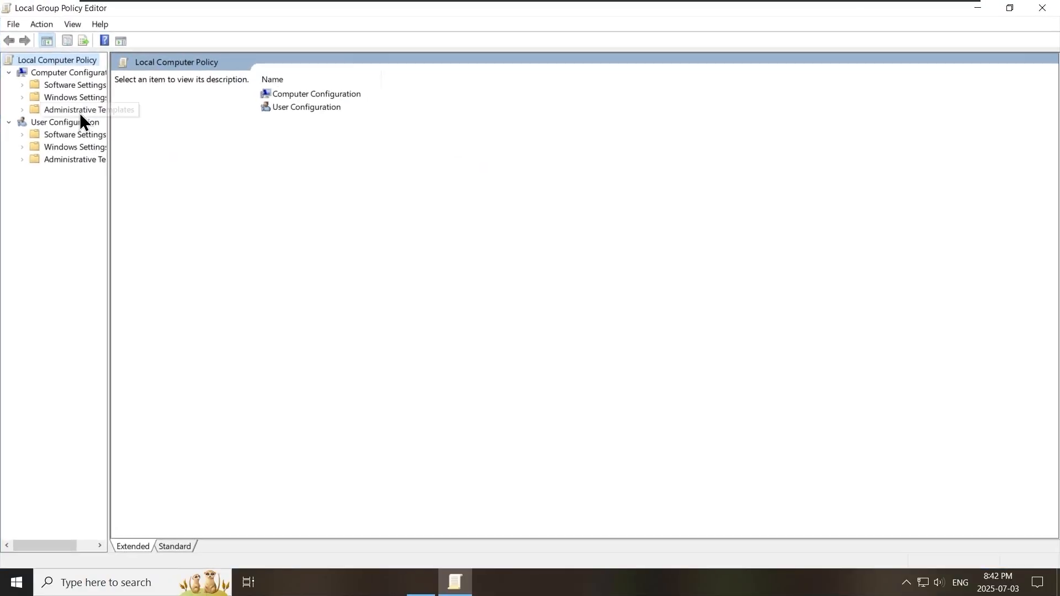
- Browse to Computer Configuration's Password Policy and review the history, age and length values
click(304, 95)
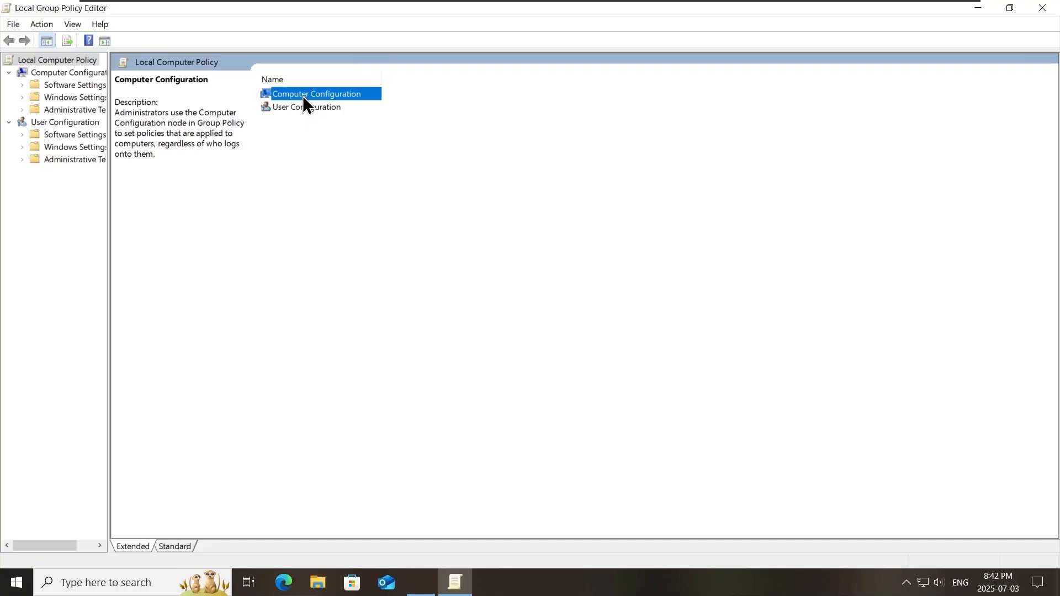
double_click(303, 95)
double_click(301, 106)
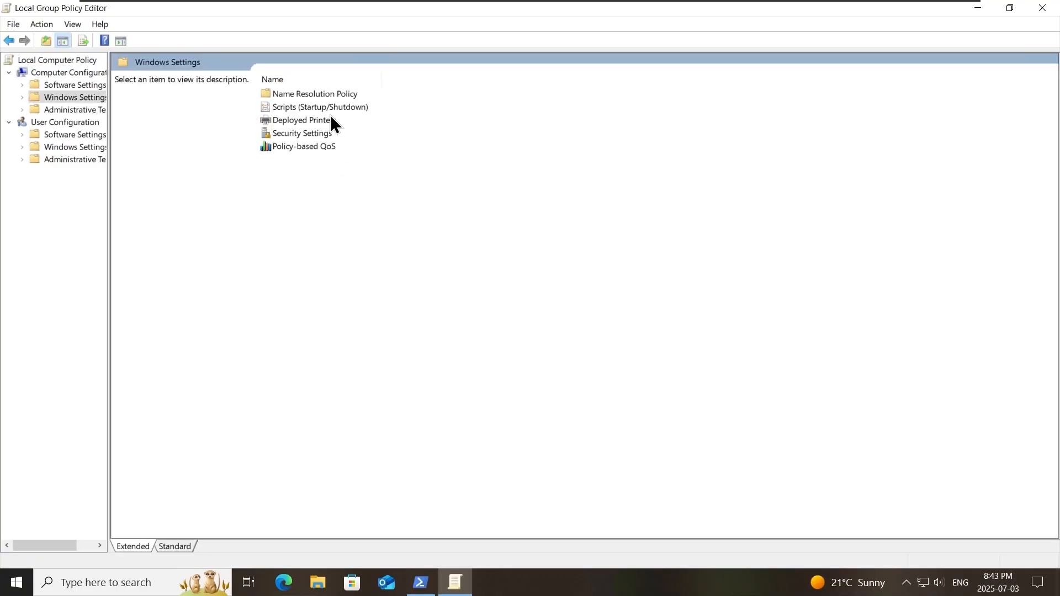
double_click(309, 134)
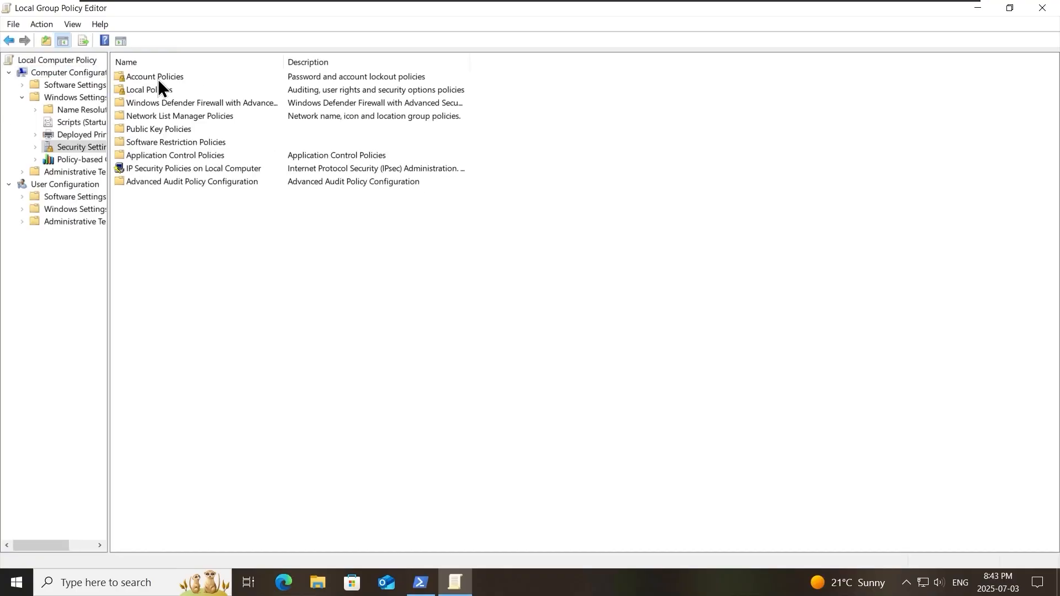
double_click(158, 79)
double_click(164, 80)
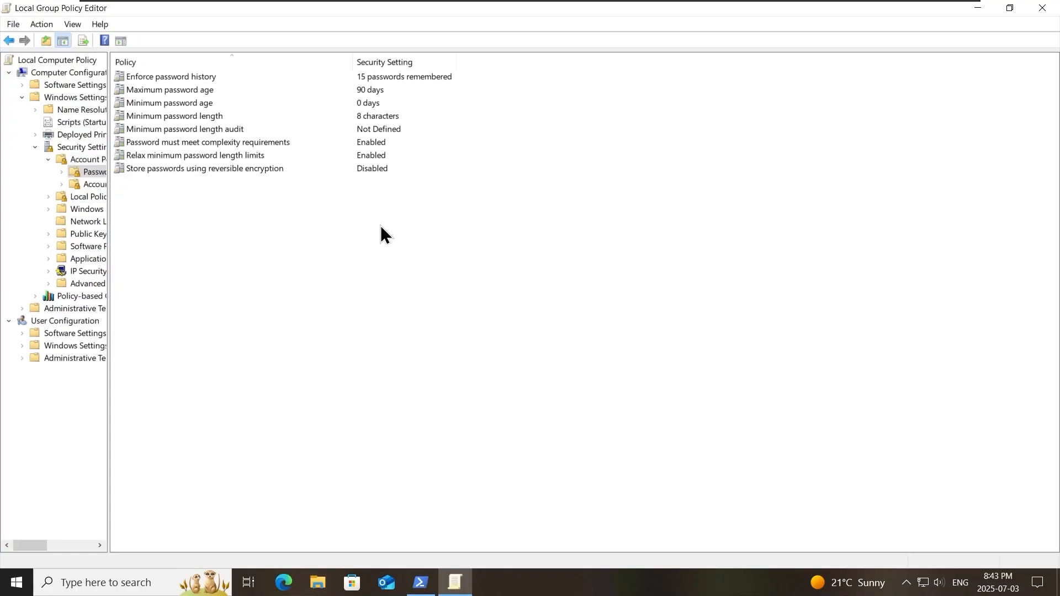
click(402, 77)
click(416, 95)
click(423, 106)
click(427, 119)
click(438, 243)
- Open Local Security Policy as administrator, compare its Password Policy, then close it
click(19, 585)
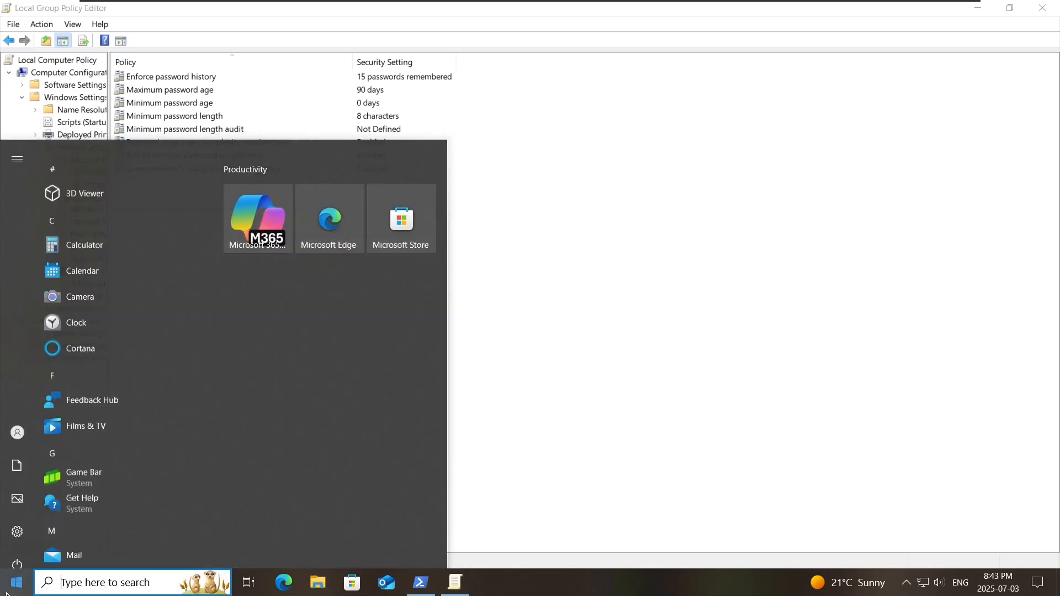
text(local)
right_click(171, 212)
click(248, 227)
text(prbadmin)
key(Tab)
text(•••••••••••)
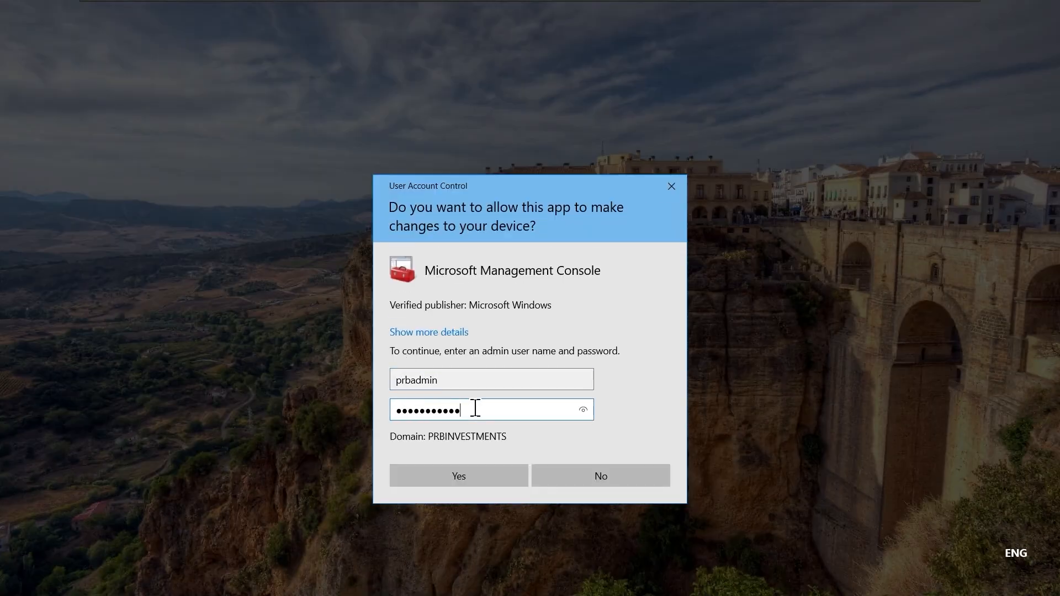
key(Return)
click(499, 9)
double_click(246, 77)
double_click(244, 80)
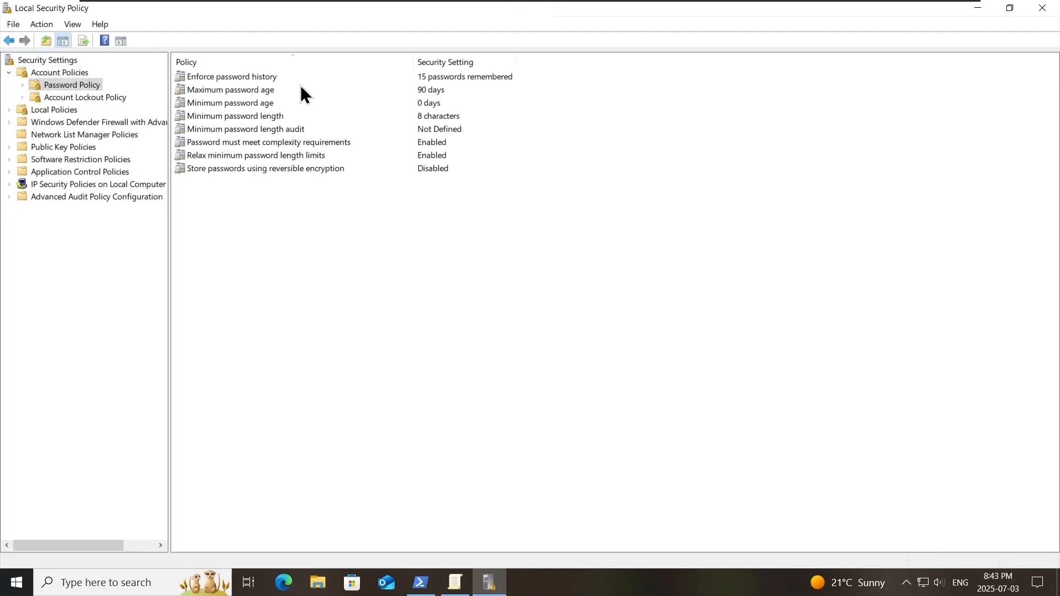
double_click(318, 8)
drag(933, 145, 342, 235)
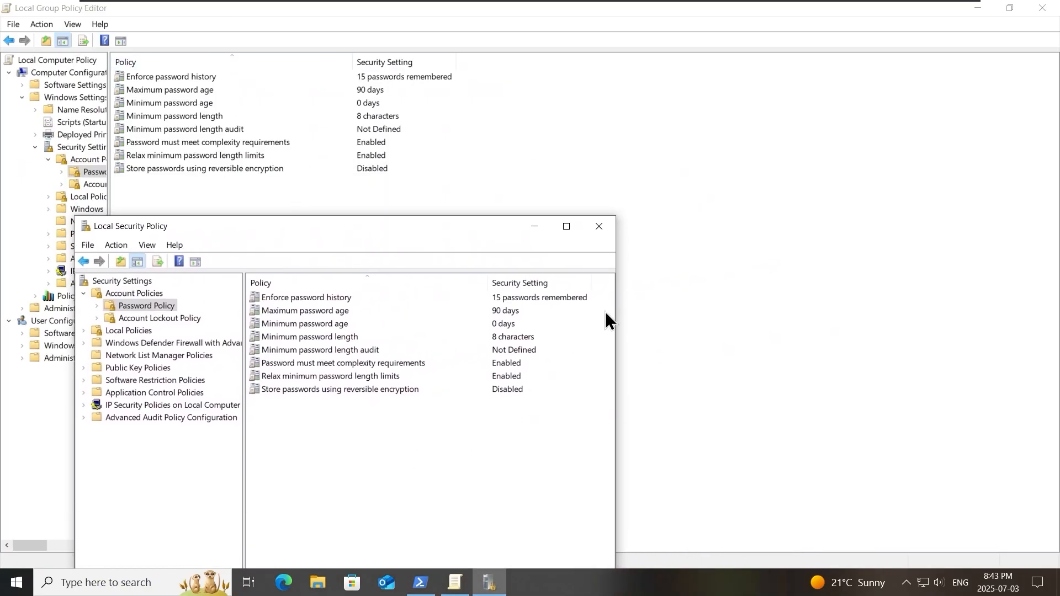
click(598, 227)
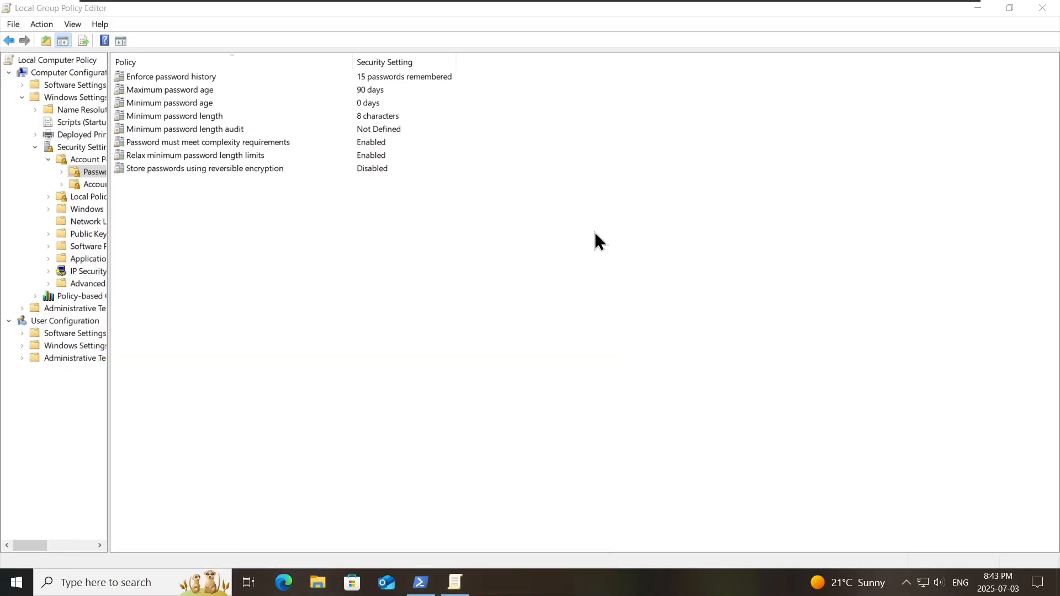
- Close the client's Local Group Policy Editor, return to the domain controller, and widen the tree pane
click(1044, 8)
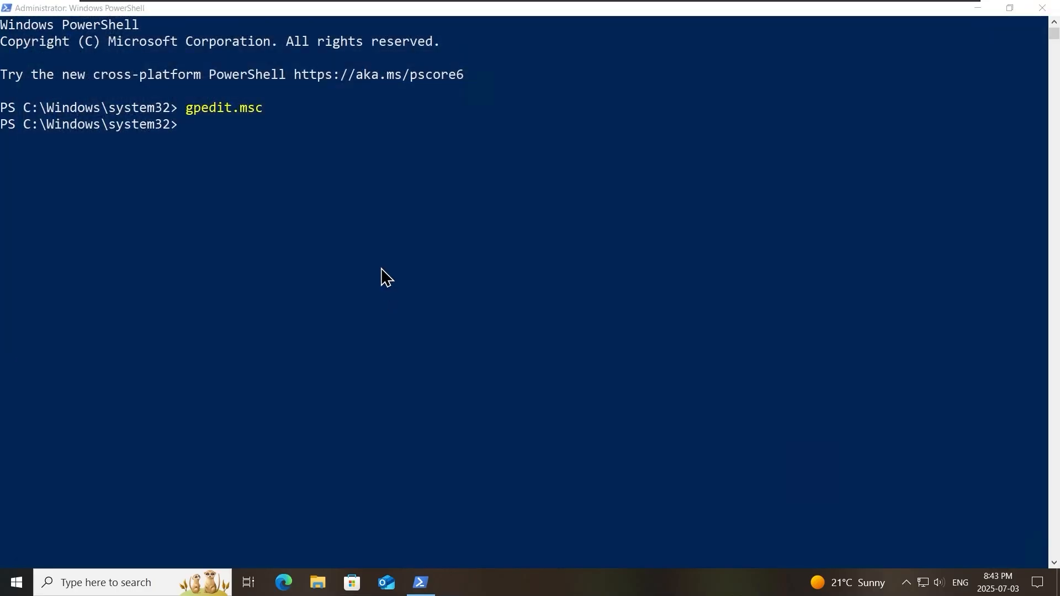
click(552, 9)
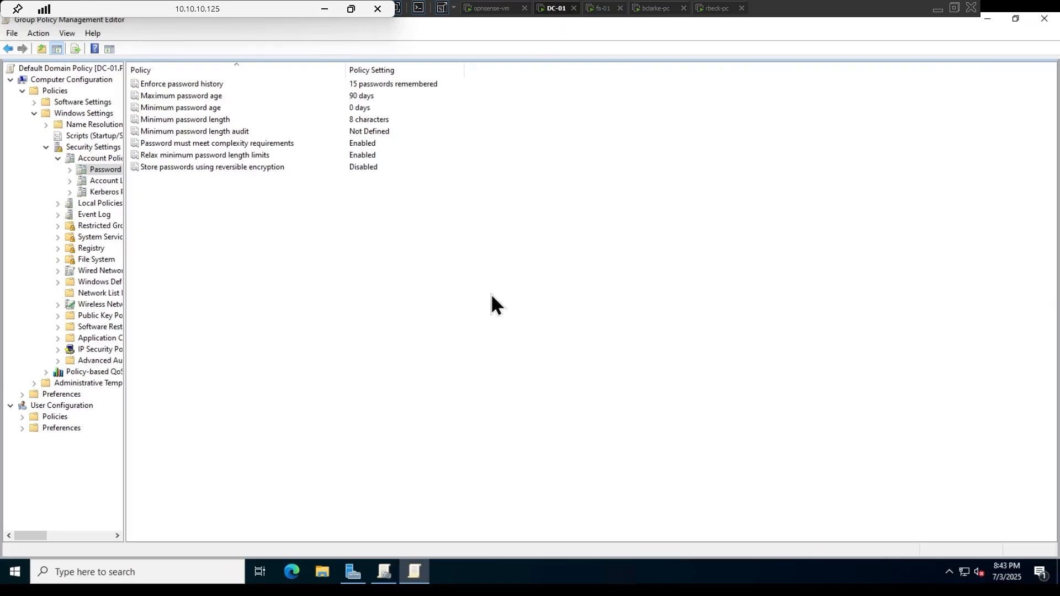
drag(125, 207, 226, 213)
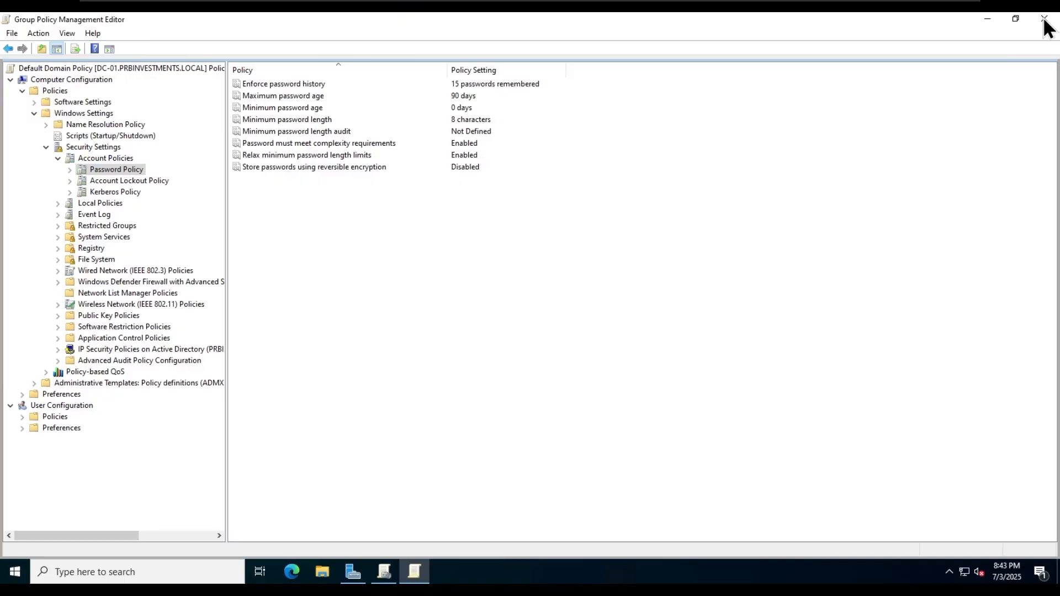
- Close the Default Domain Policy editor and create a new GPO named iShare-Drive
click(1044, 19)
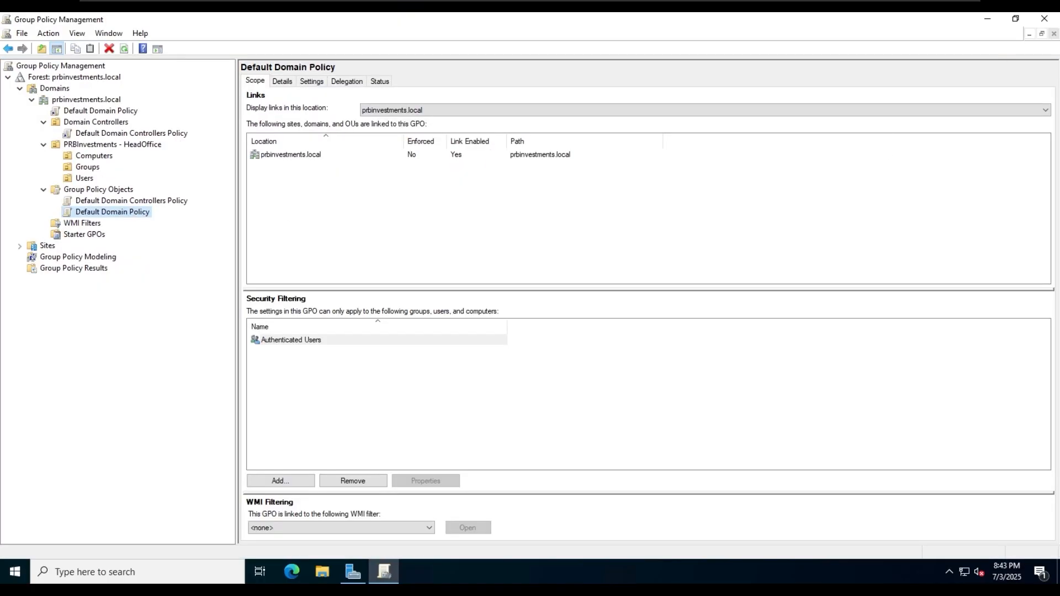
click(97, 189)
right_click(97, 189)
click(145, 202)
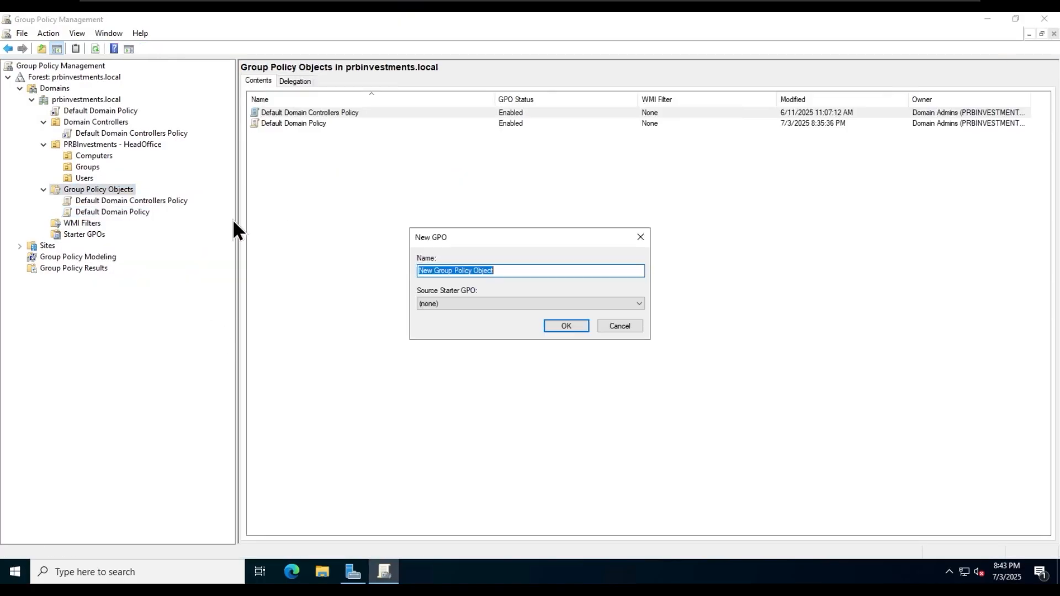
drag(519, 244, 421, 190)
text(iShare-Drive)
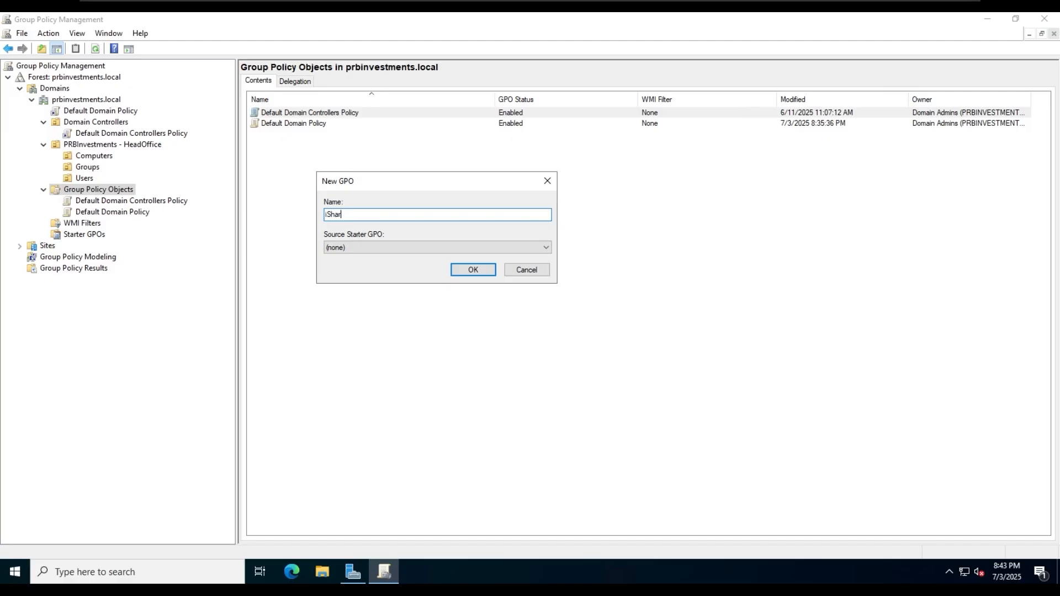
click(472, 269)
click(102, 223)
right_click(102, 223)
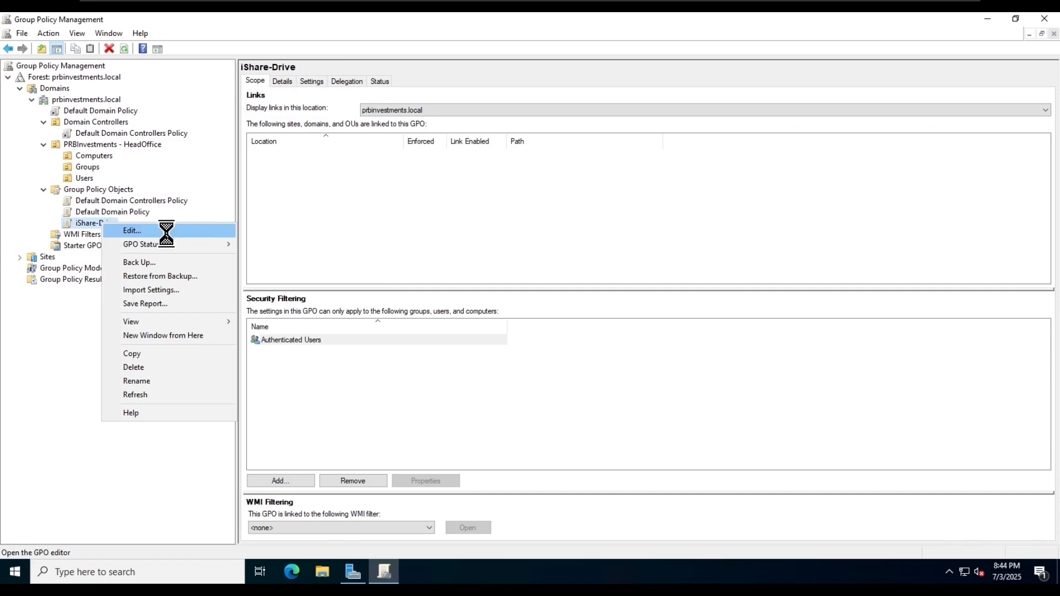
- Edit iShare-Drive and expand User Configuration Preferences down to Drive Maps
click(166, 232)
click(504, 71)
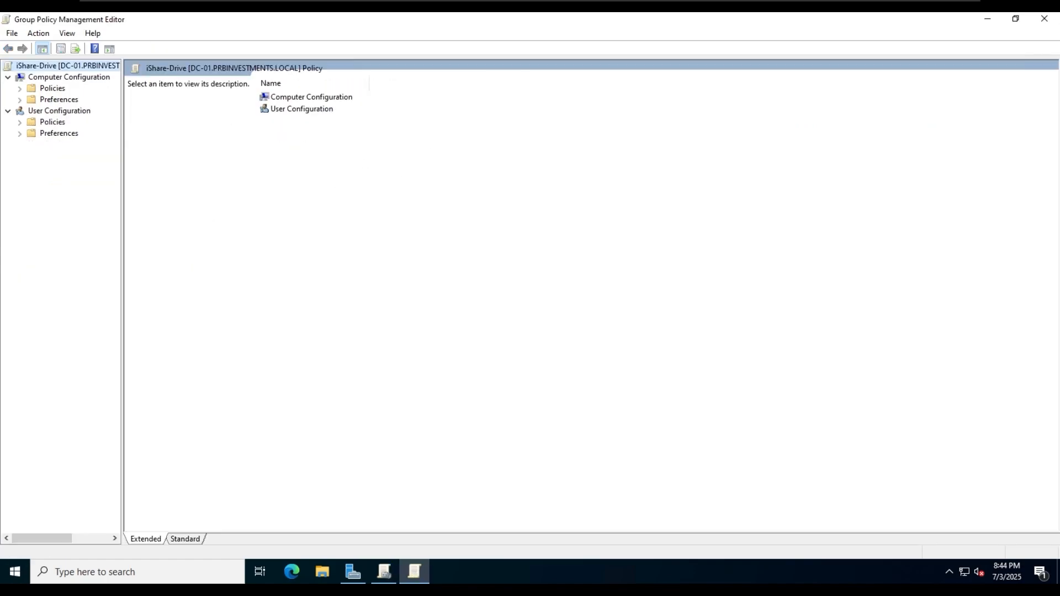
click(50, 123)
click(20, 133)
click(19, 122)
click(32, 178)
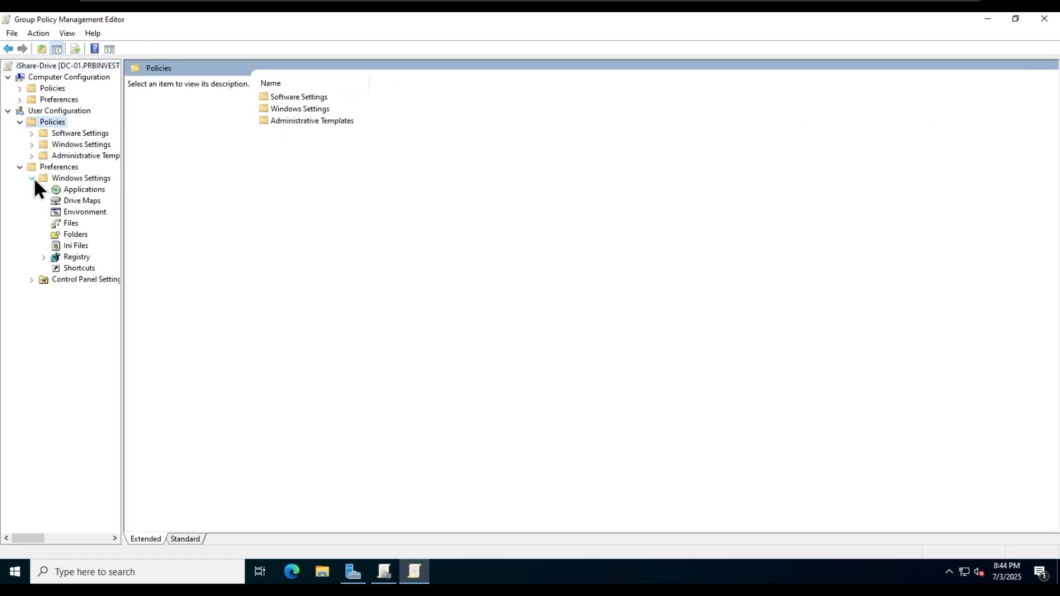
click(86, 201)
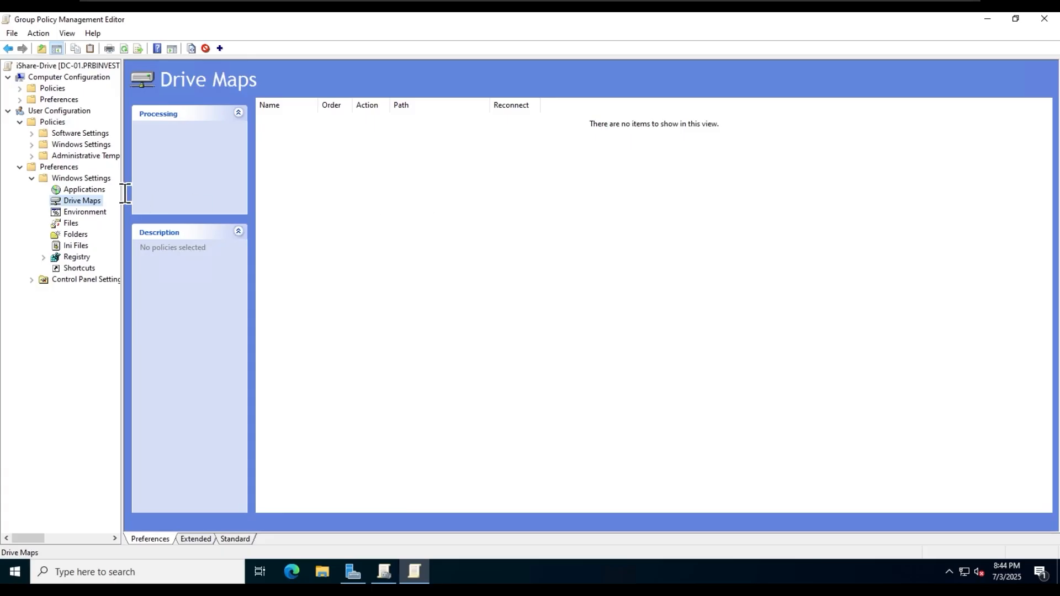
- Add a new mapped drive with action Create, the share path, reconnect ticked, and label 'iShare Drive'
right_click(95, 202)
mouse_move(154, 216)
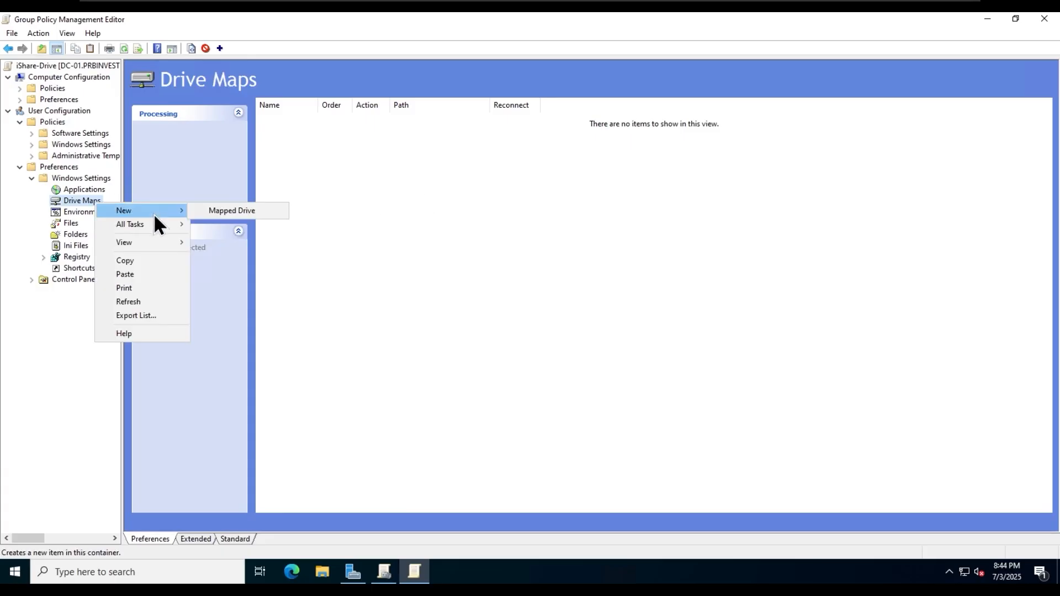
click(233, 211)
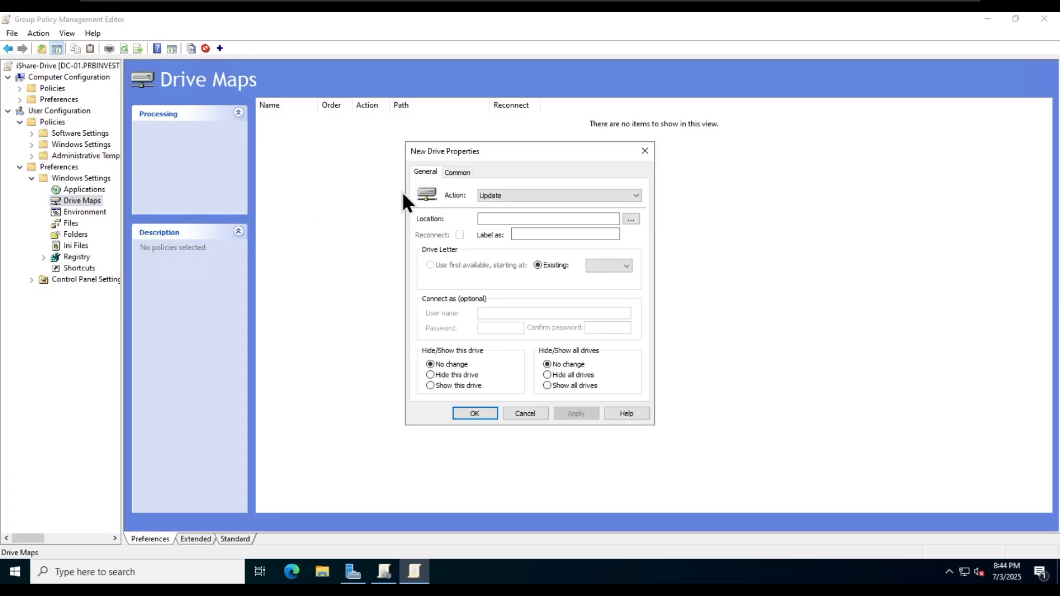
drag(485, 151, 227, 117)
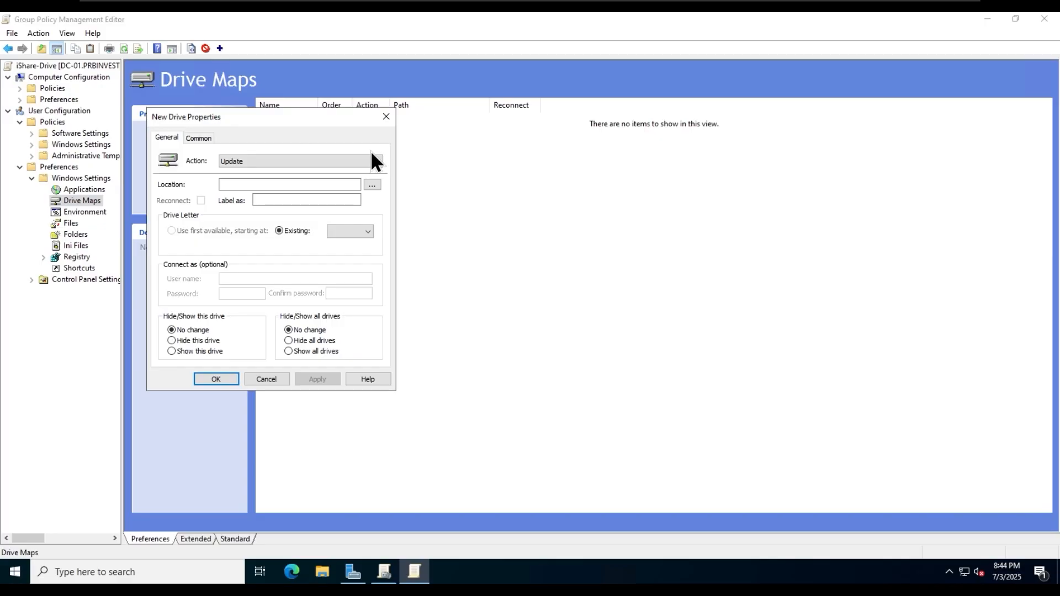
click(284, 160)
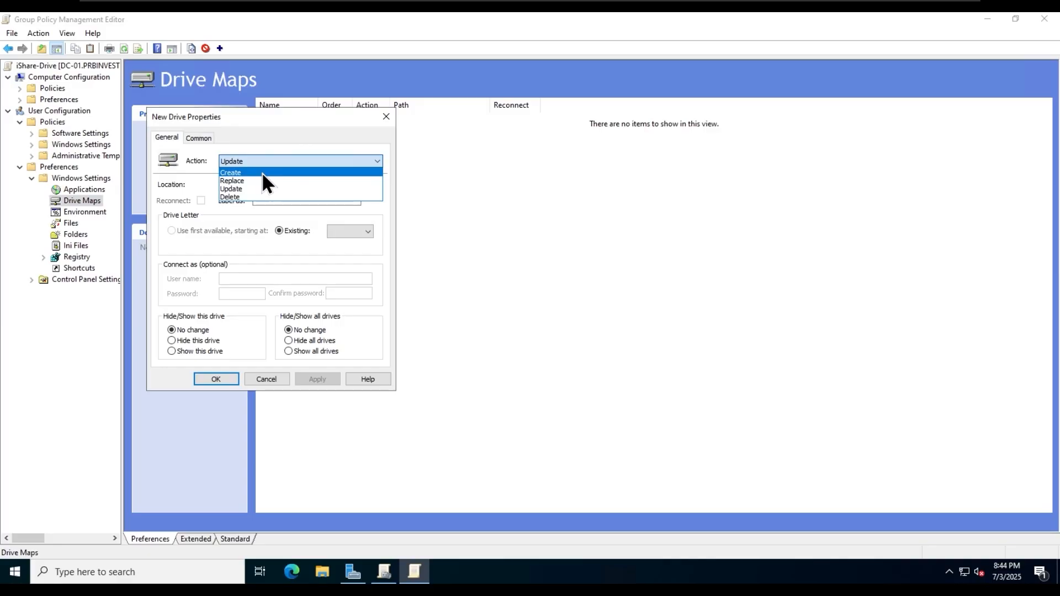
click(262, 171)
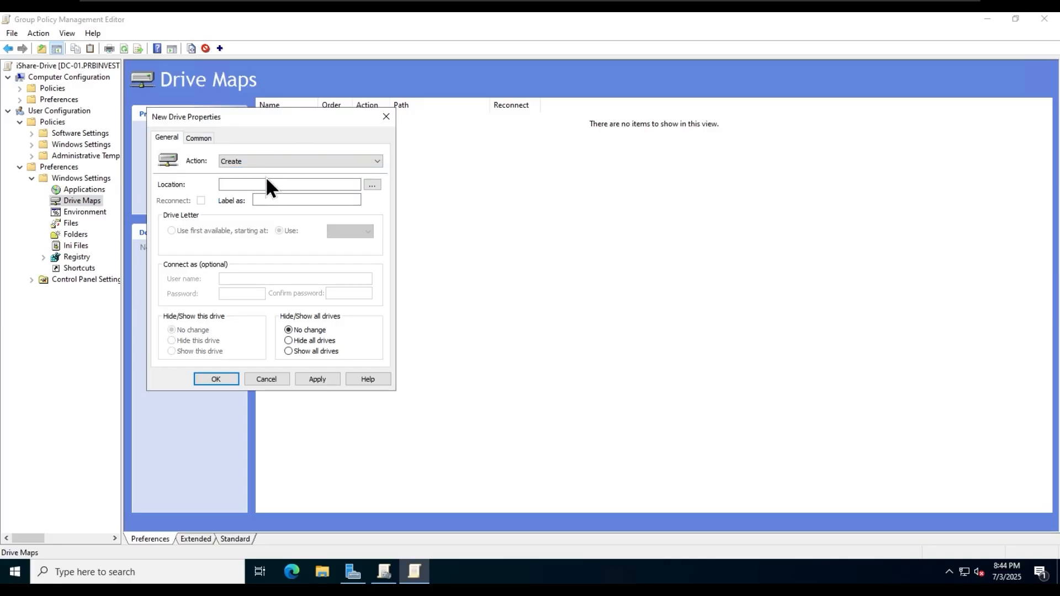
click(298, 184)
text(\fs-01)
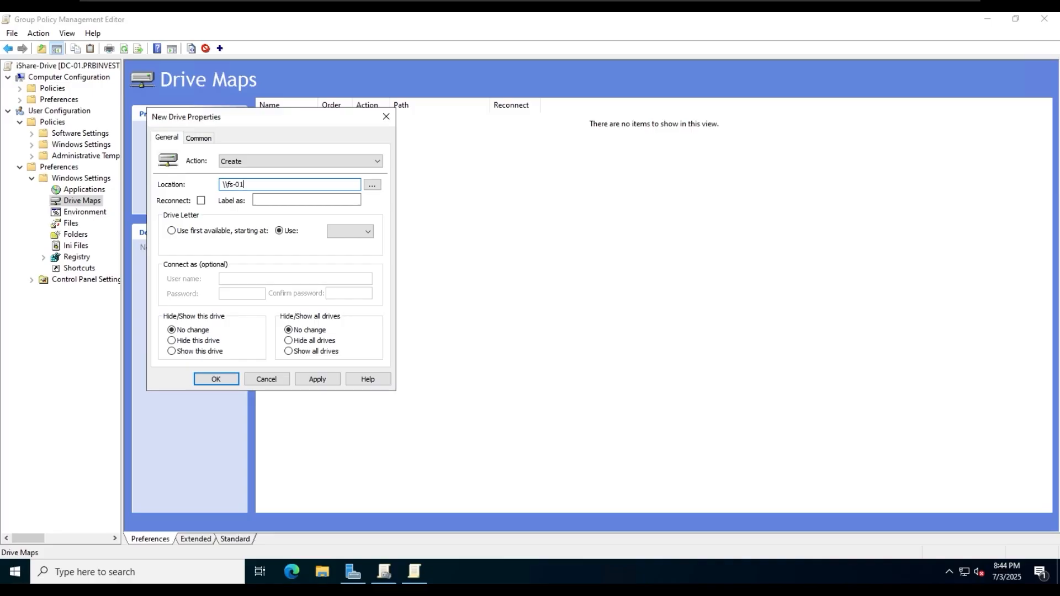
text(\ishares)
click(201, 200)
click(301, 201)
text(iSha)
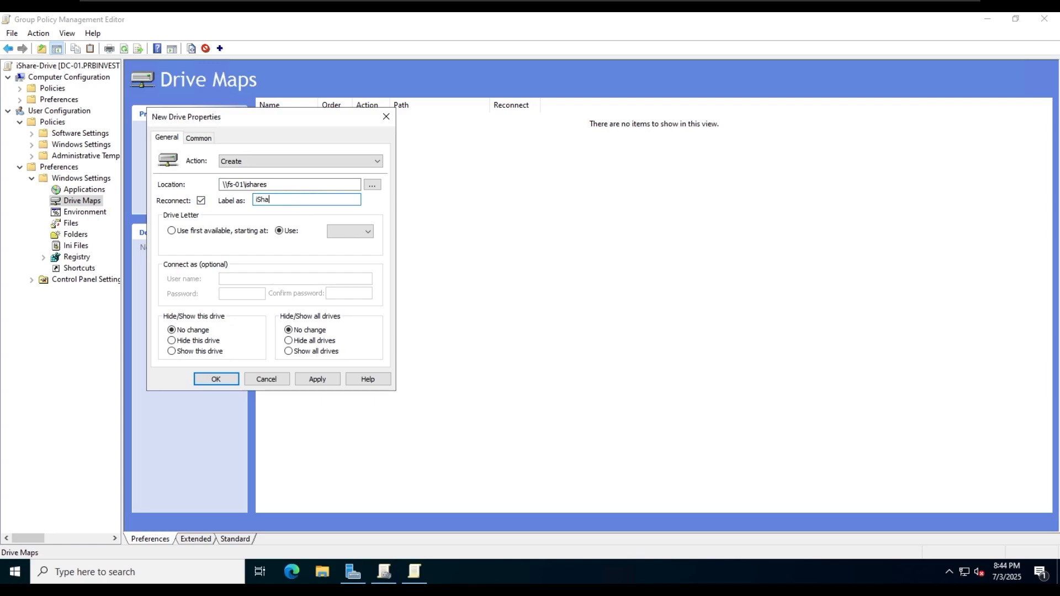
text(re Drive)
- Correct the location to \\fs-01\ishare and assign drive letter X
click(303, 184)
key(BackSpace)
click(356, 230)
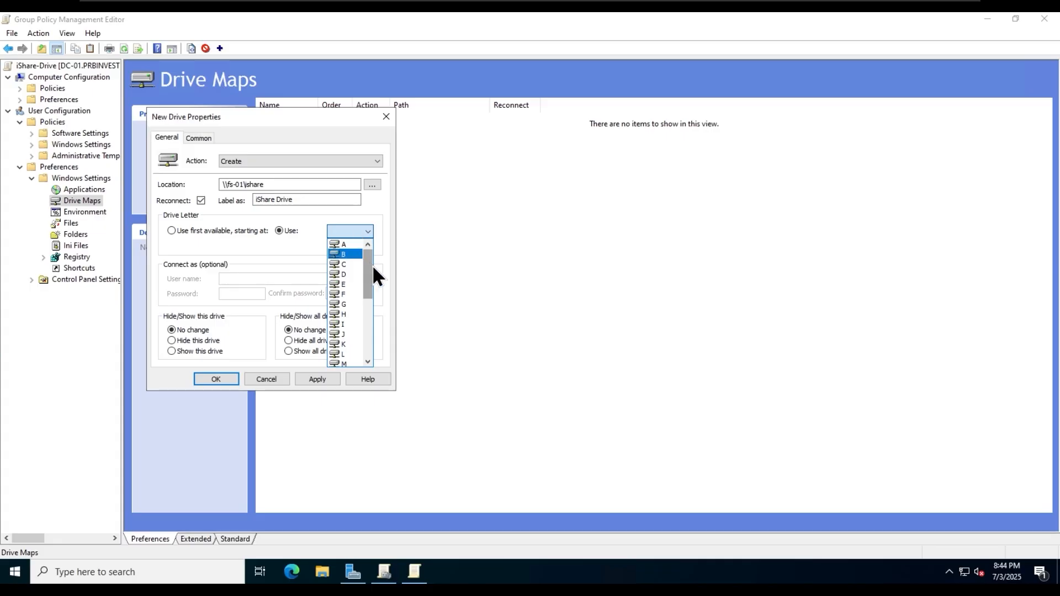
drag(372, 264, 368, 327)
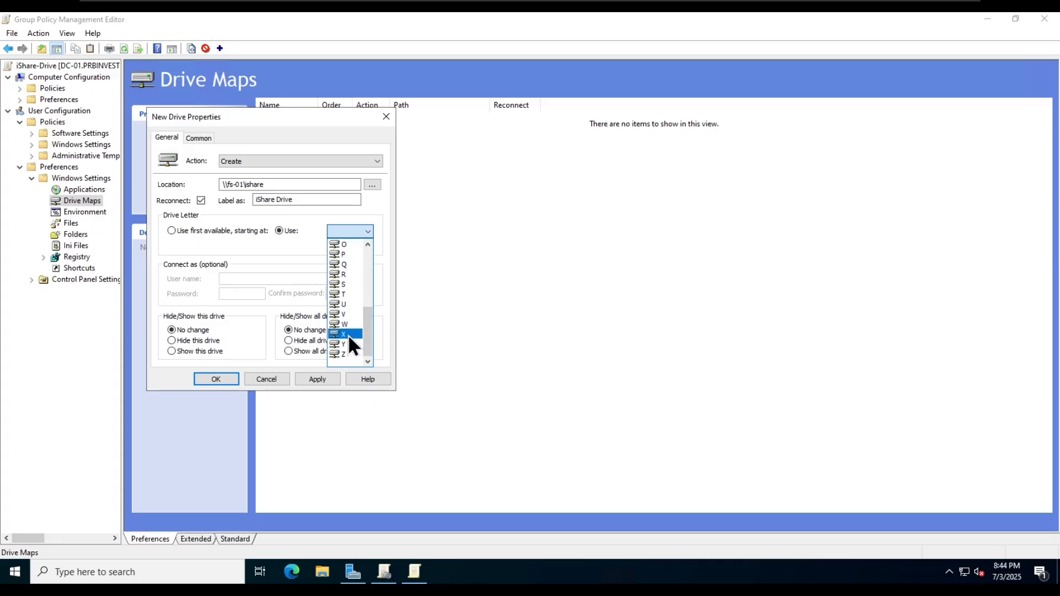
click(348, 334)
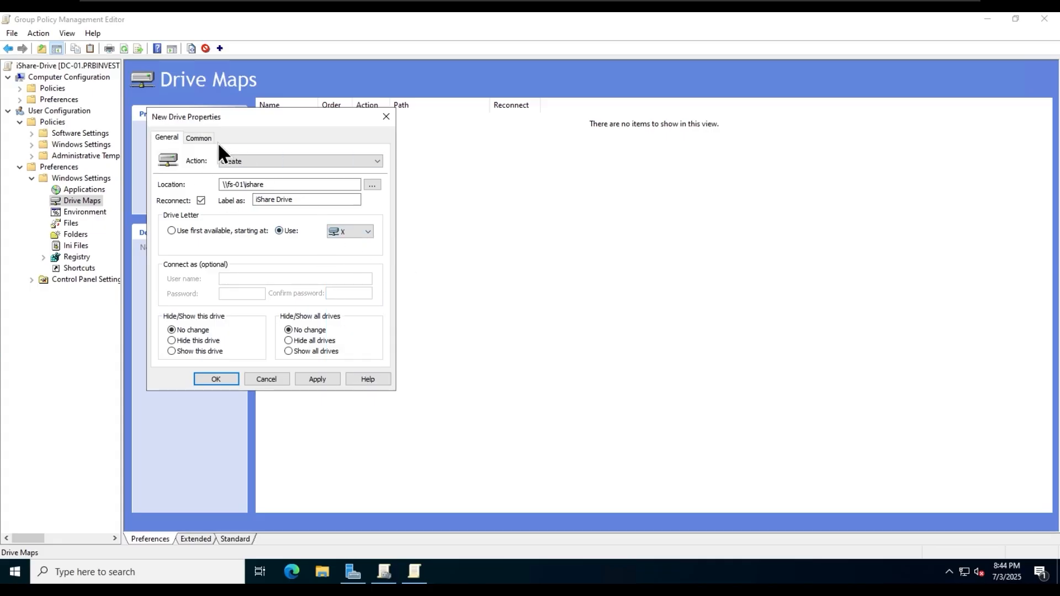
click(192, 135)
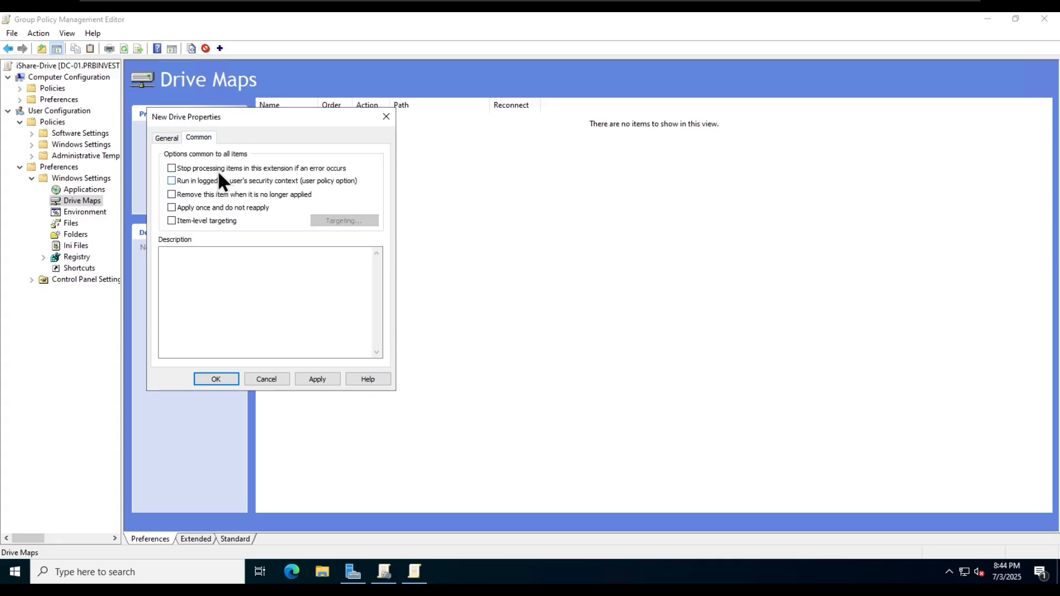
- Enable item-level targeting, try Windows 10, domain and IP range conditions, then discard them
click(214, 220)
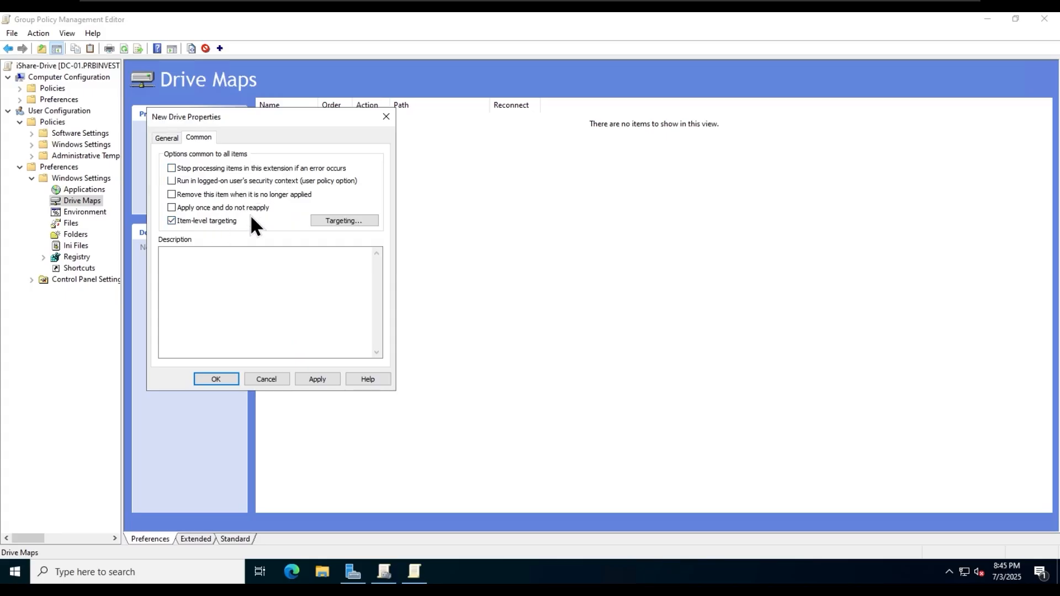
click(348, 220)
click(108, 154)
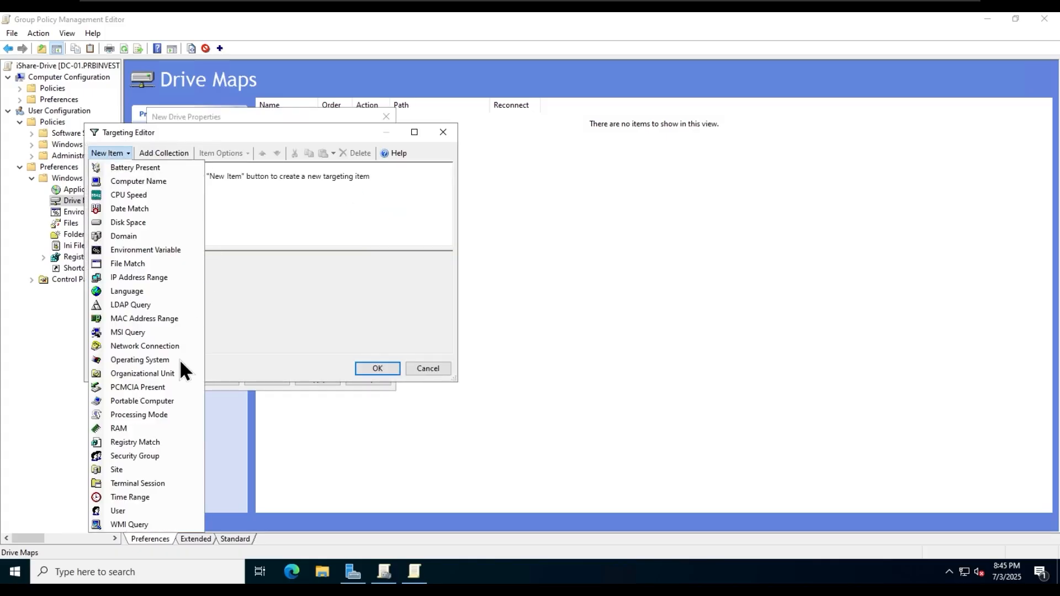
click(161, 360)
click(225, 261)
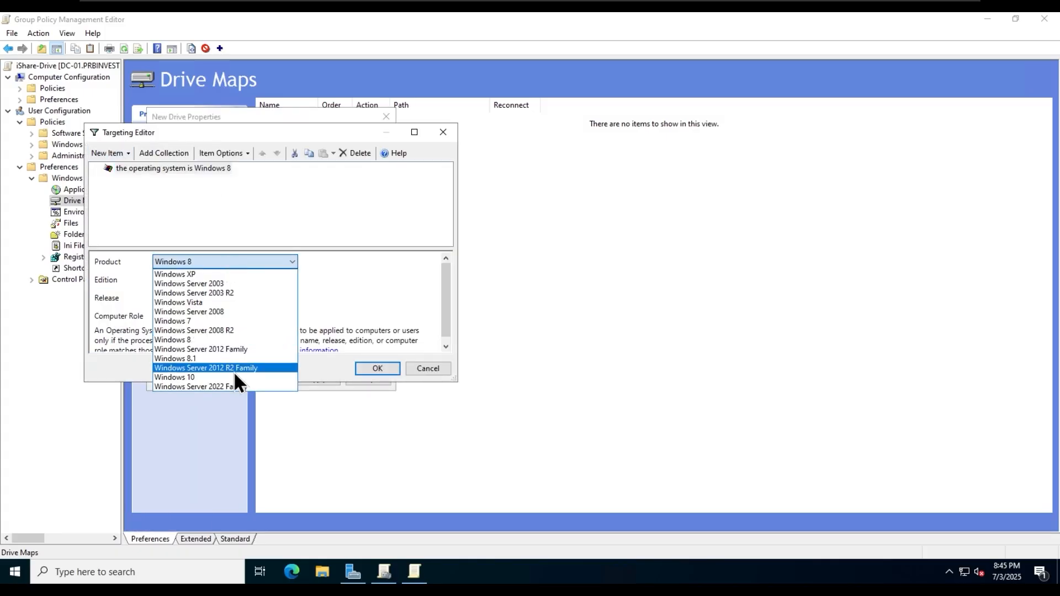
click(234, 371)
click(109, 153)
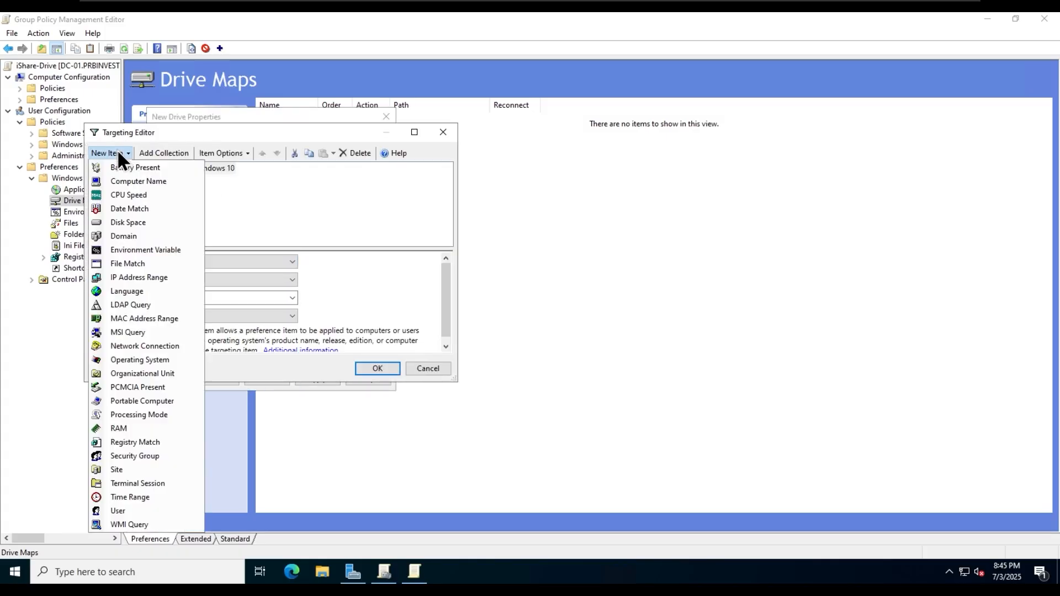
click(150, 236)
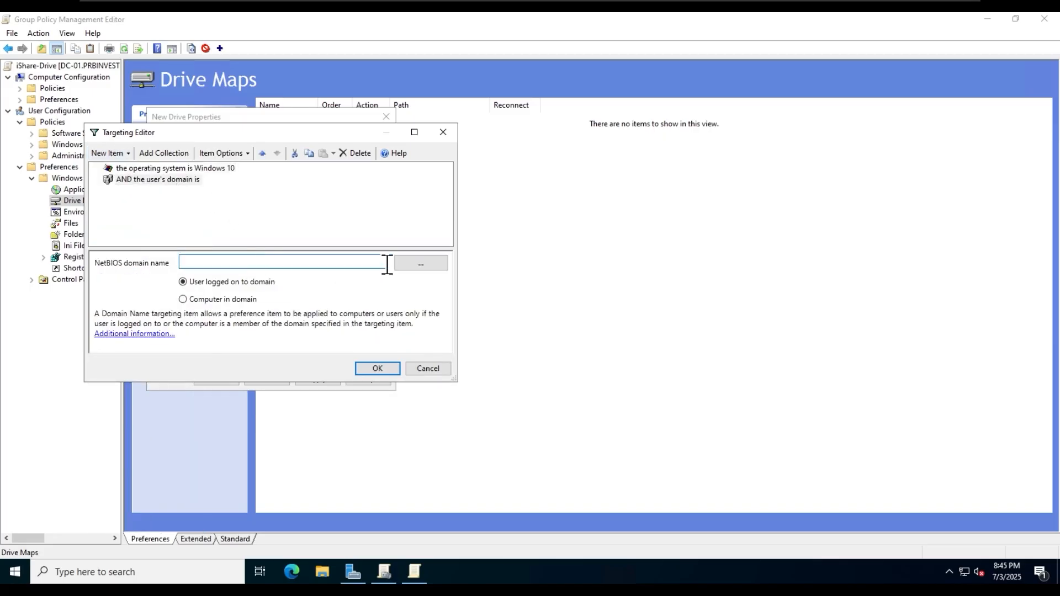
click(108, 153)
click(161, 274)
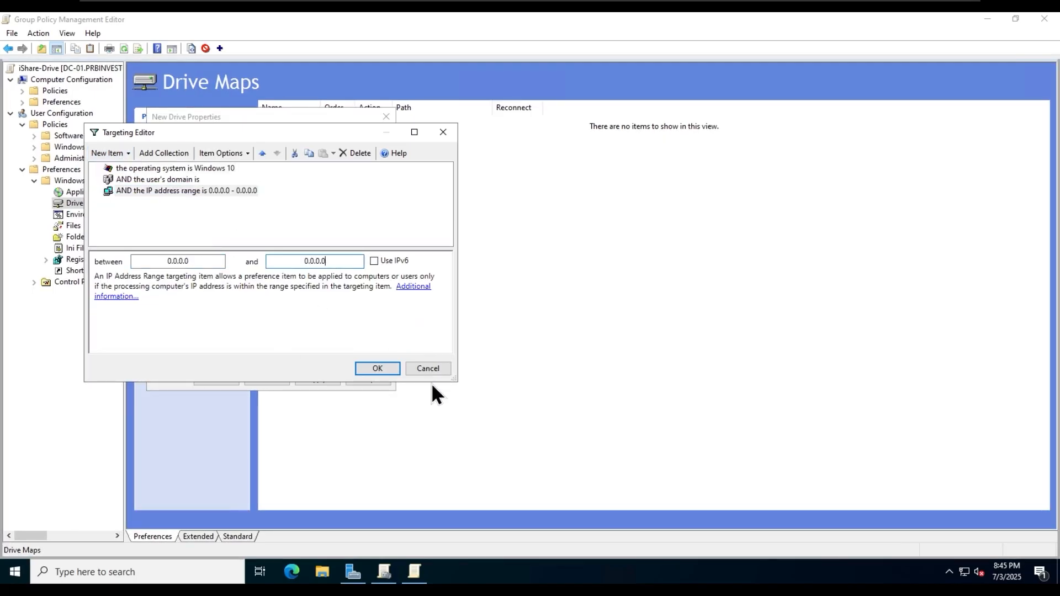
click(419, 368)
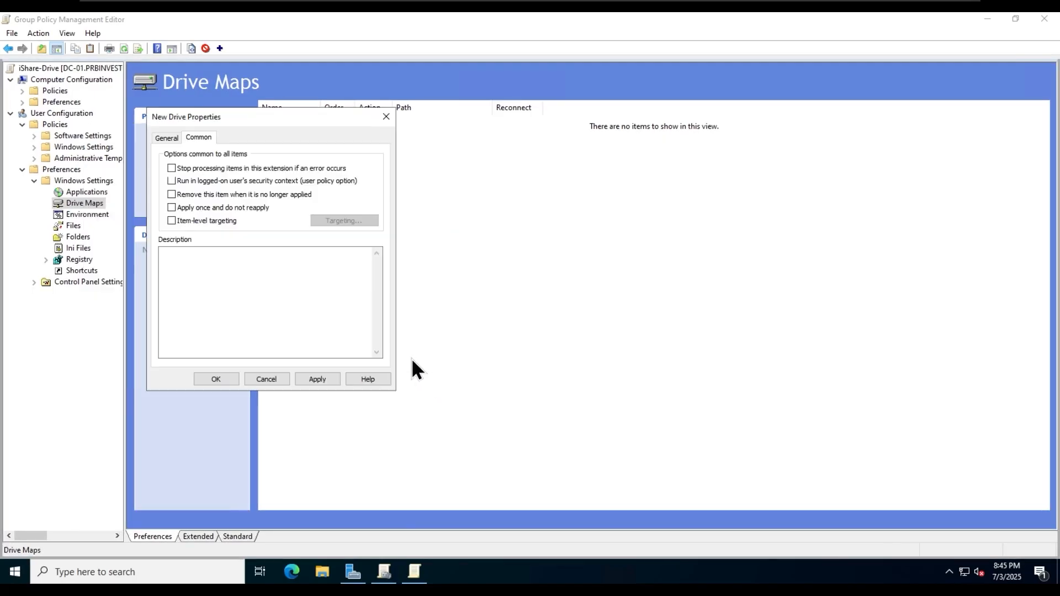
- Save the X: drive map from the General settings and close its properties
click(165, 139)
click(328, 381)
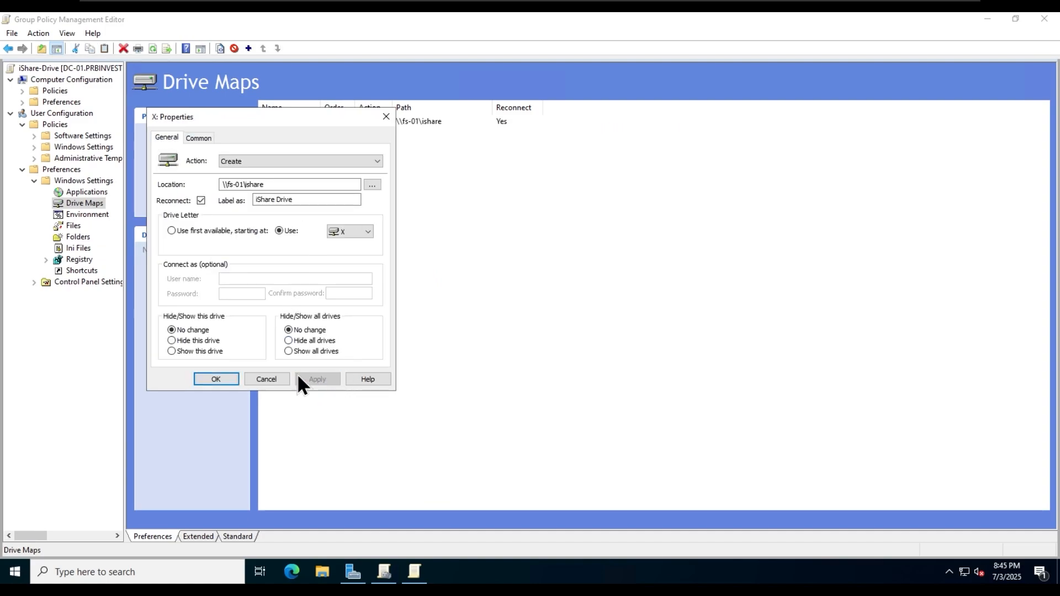
click(224, 381)
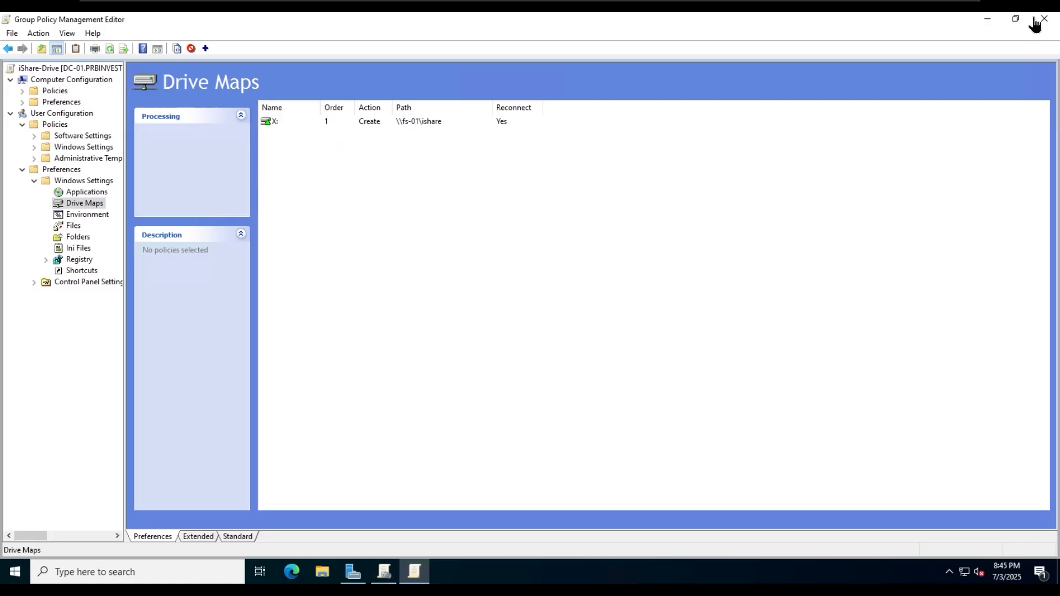
- Close the editor and link the existing iShare-Drive GPO to the HeadOffice Users OU
click(1043, 22)
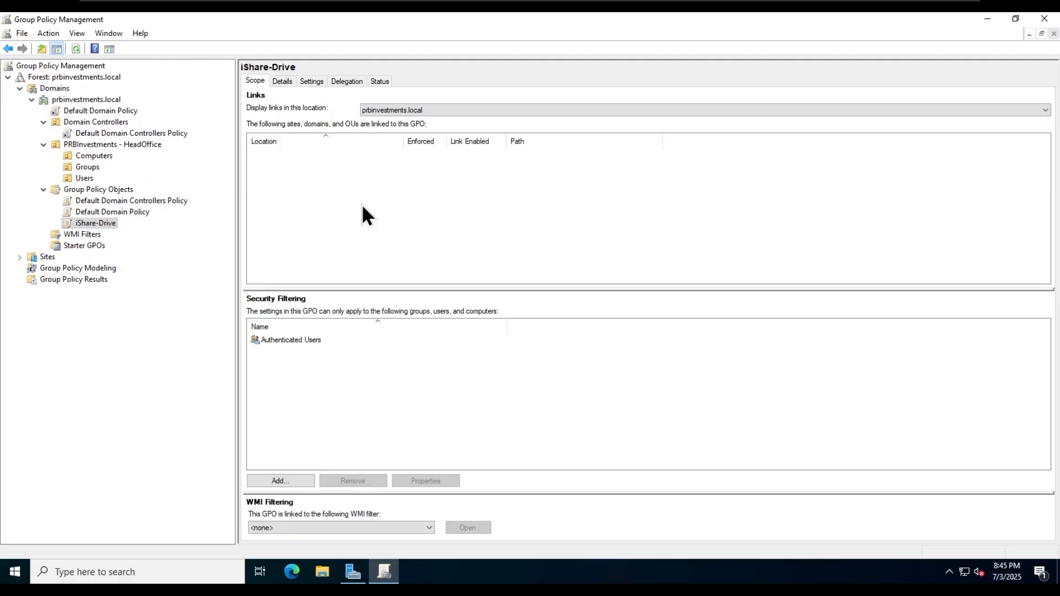
click(83, 179)
right_click(81, 179)
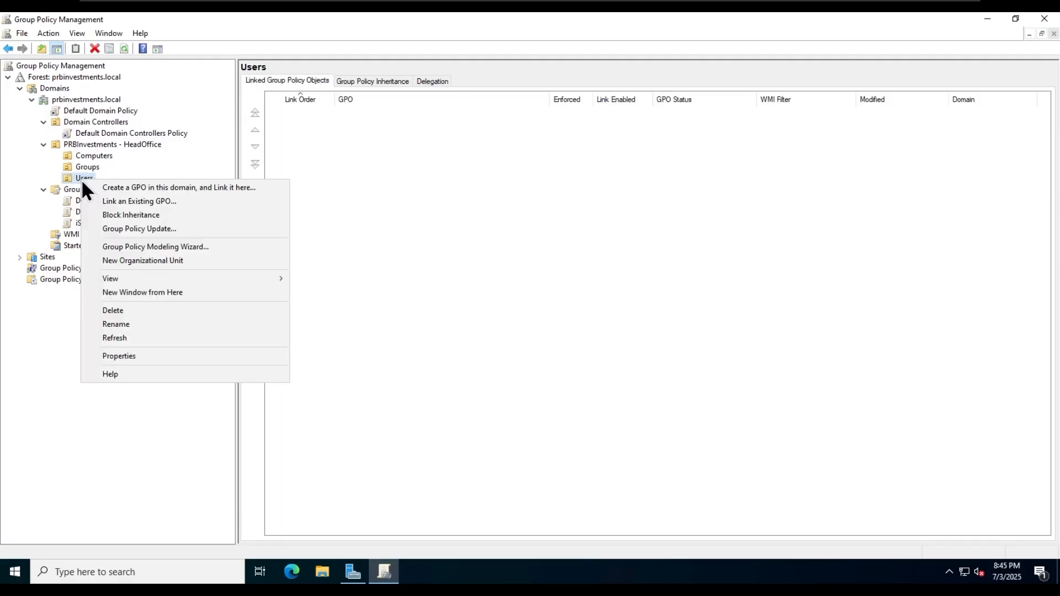
click(206, 213)
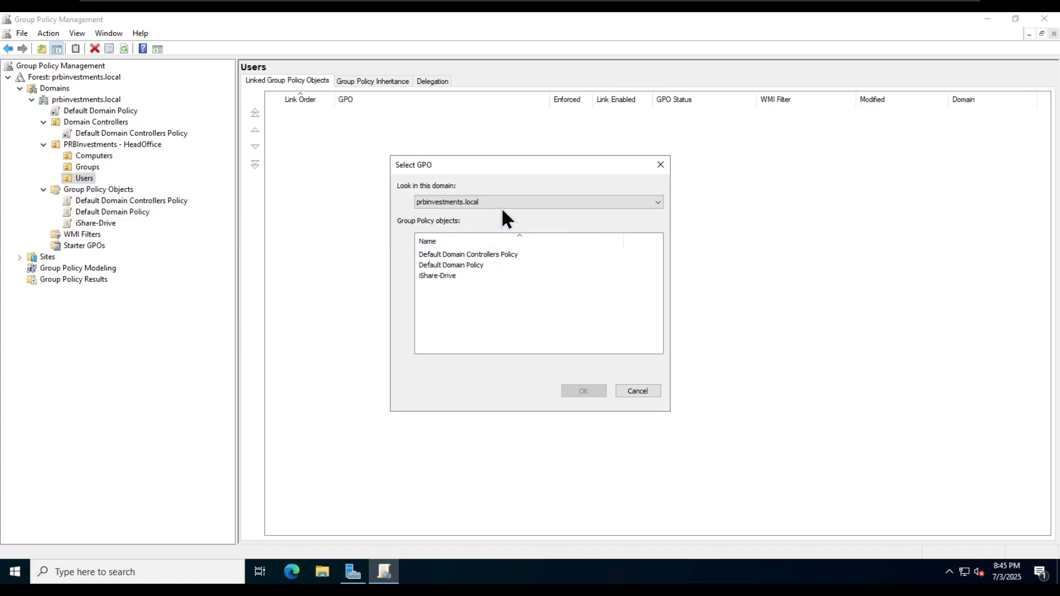
click(450, 275)
click(583, 391)
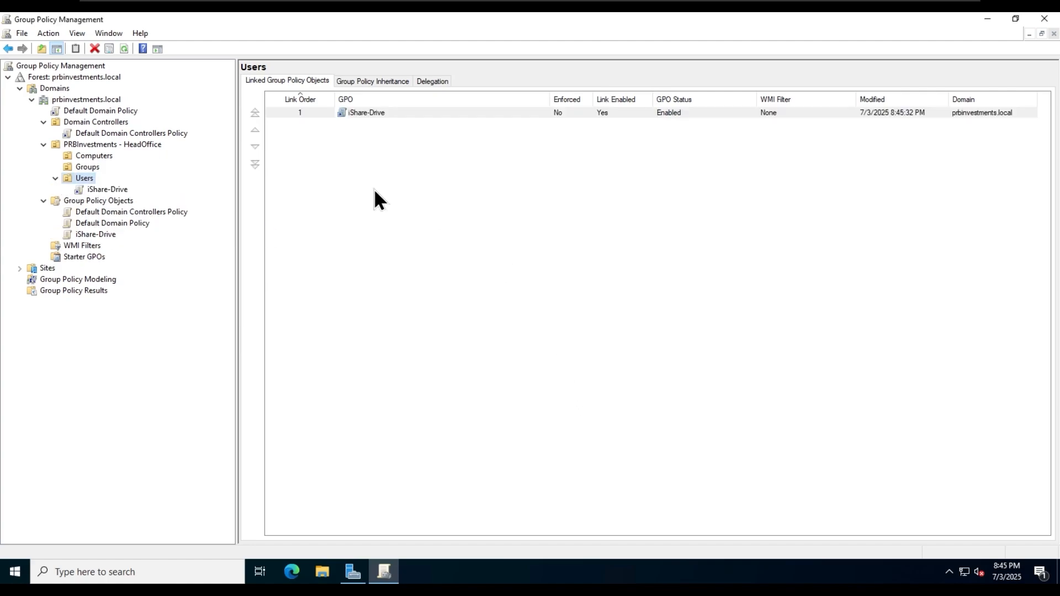
click(419, 110)
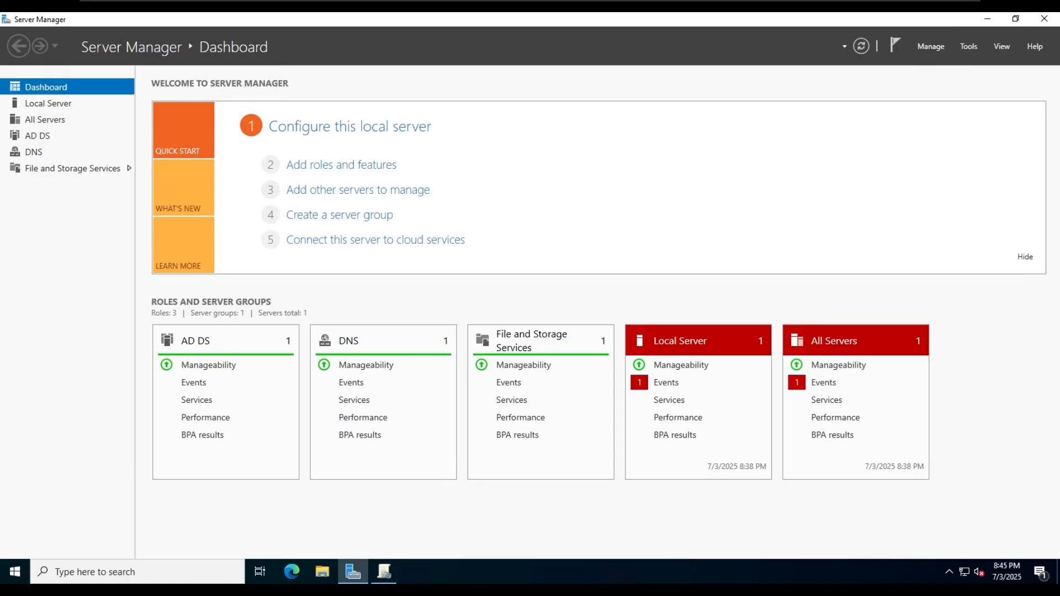
- Check the five accounts in HeadOffice Users in Active Directory Users and Computers, then switch to the client PC
click(968, 46)
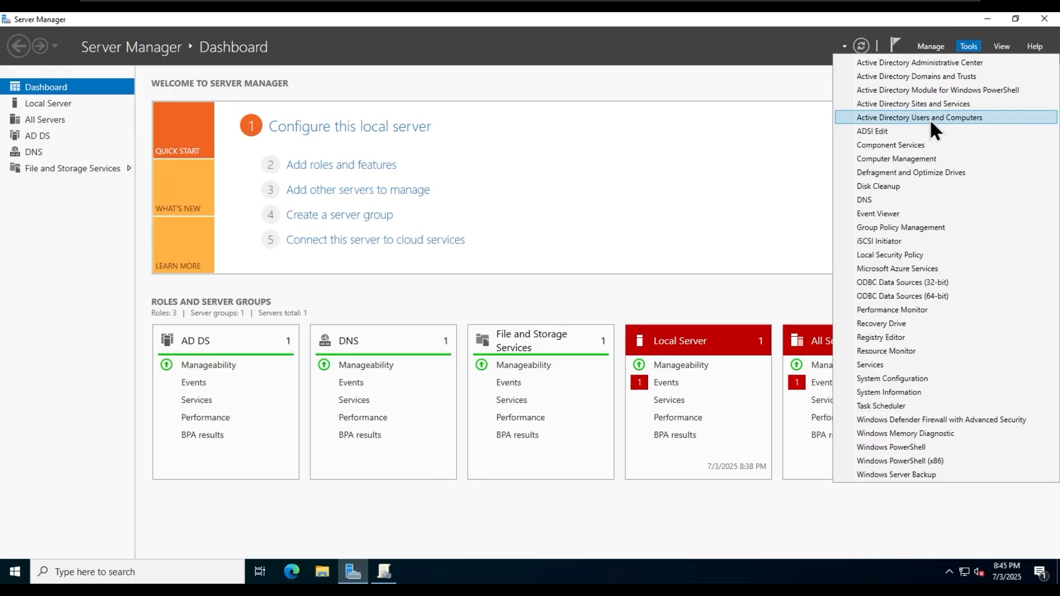
click(932, 117)
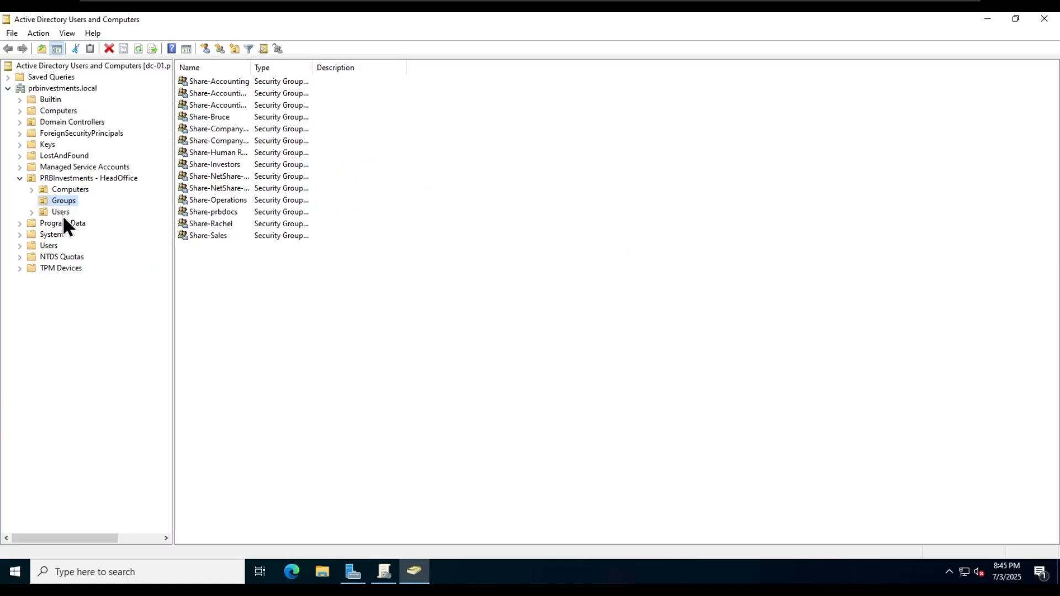
click(61, 212)
drag(252, 67, 274, 66)
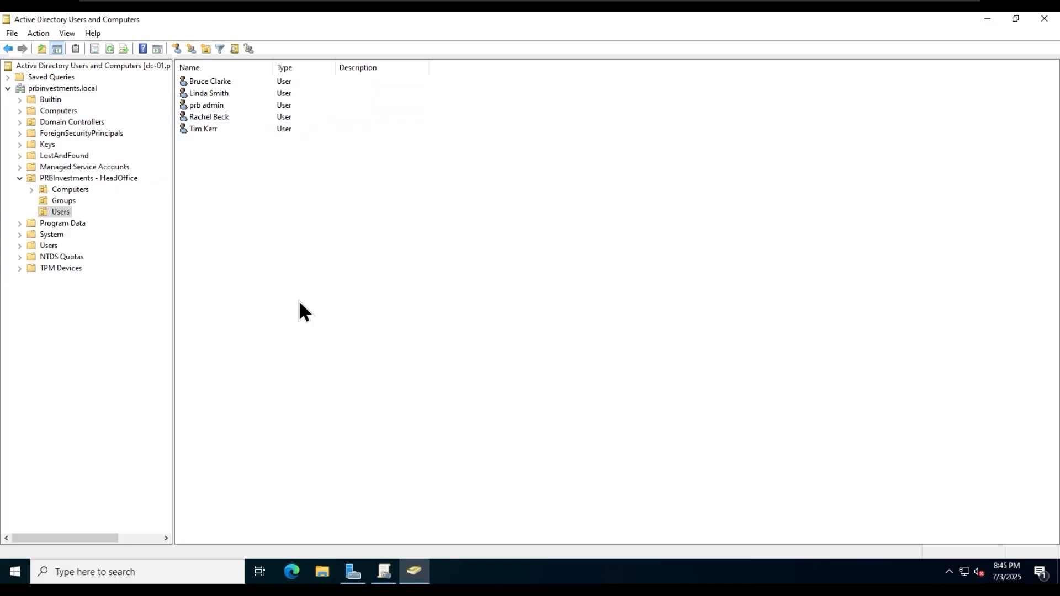
click(988, 20)
click(385, 572)
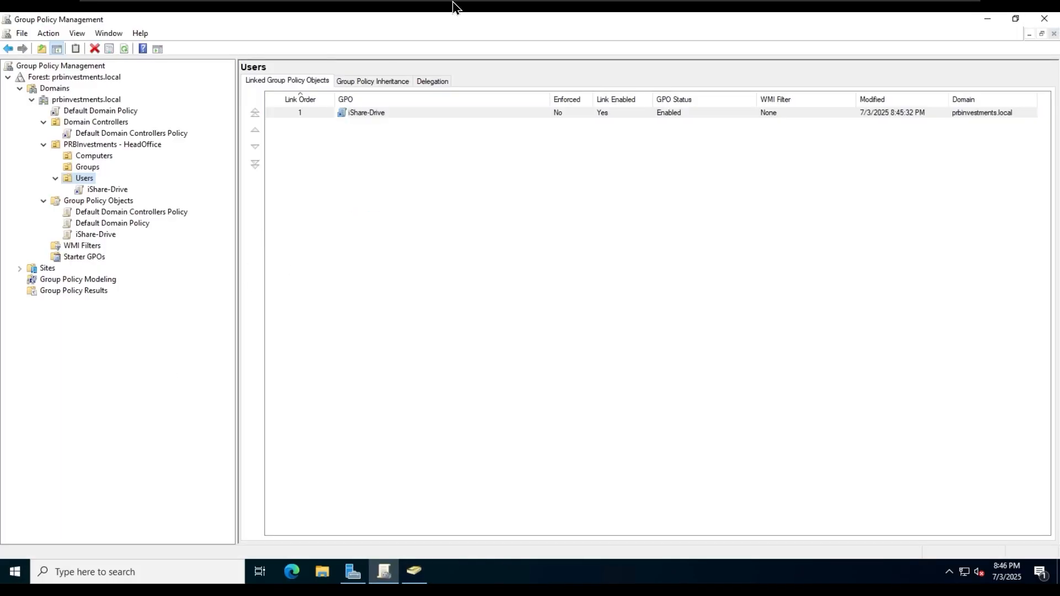
click(657, 8)
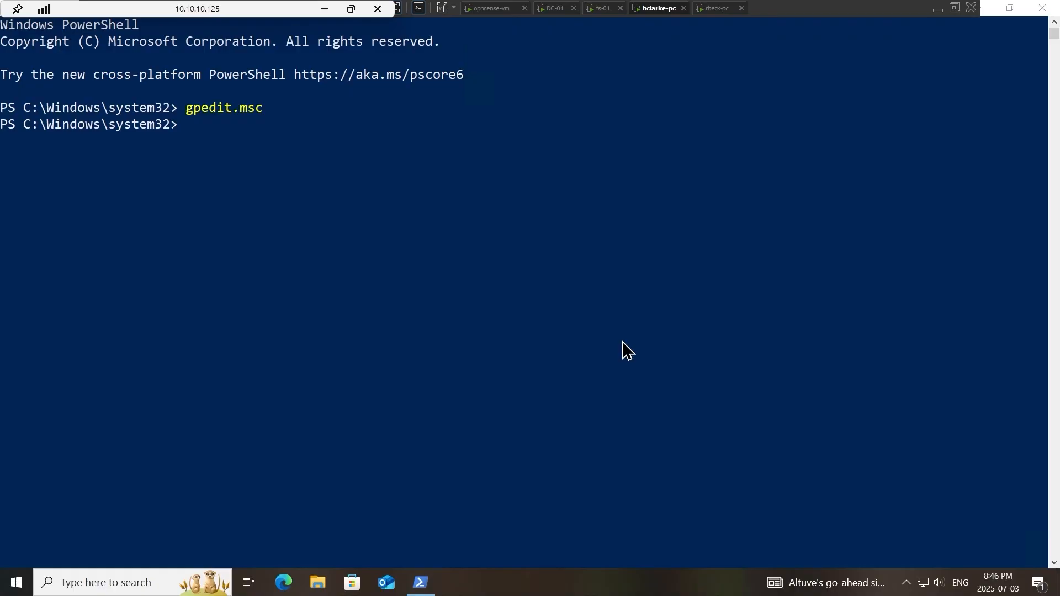
- Disconnect the existing iShare (S:) network drive from This PC in File Explorer
click(1043, 8)
click(318, 582)
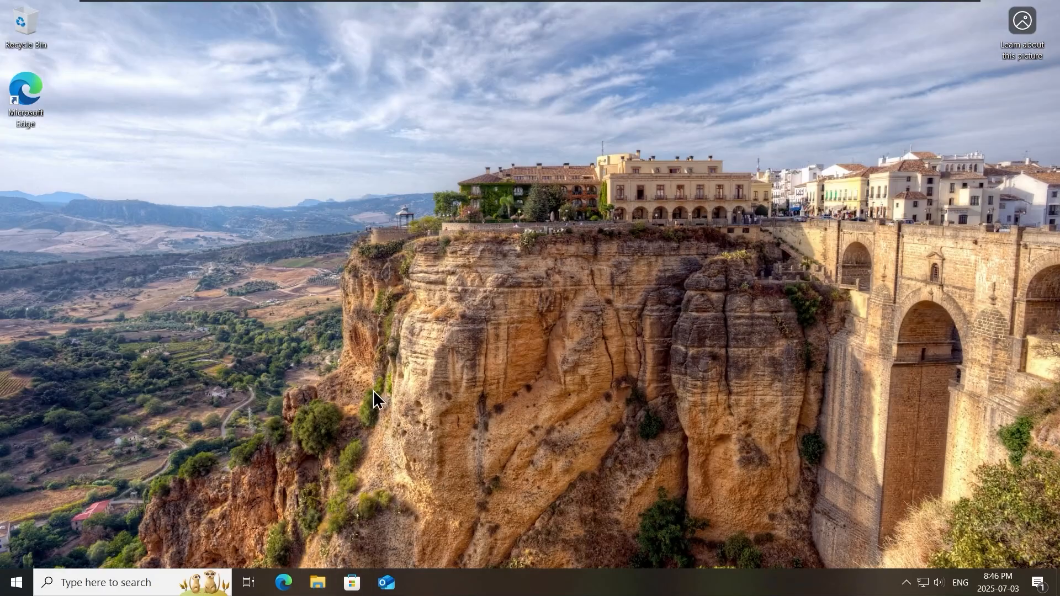
click(44, 198)
right_click(205, 249)
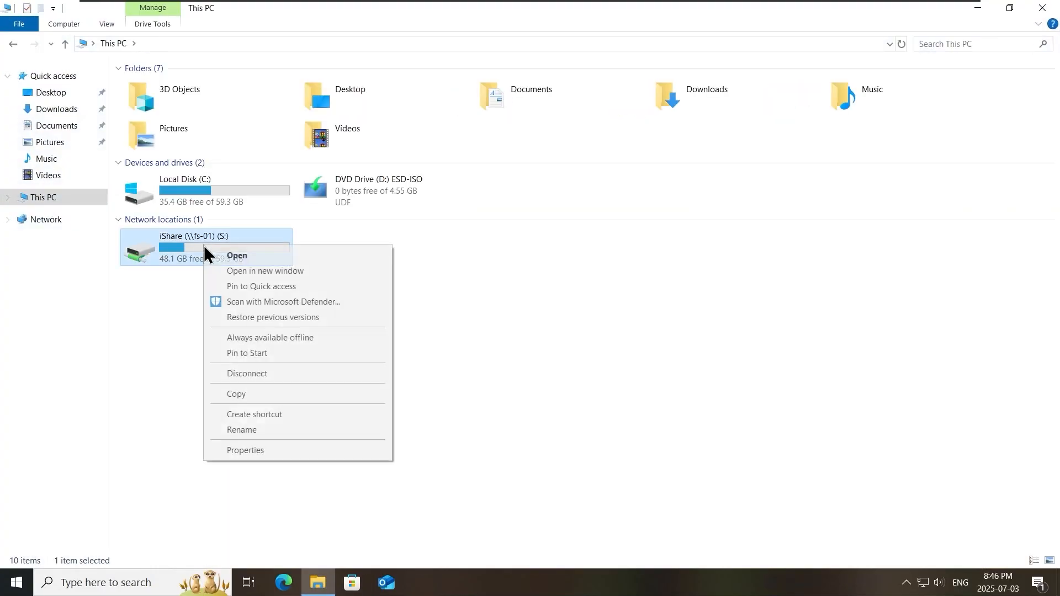
click(280, 378)
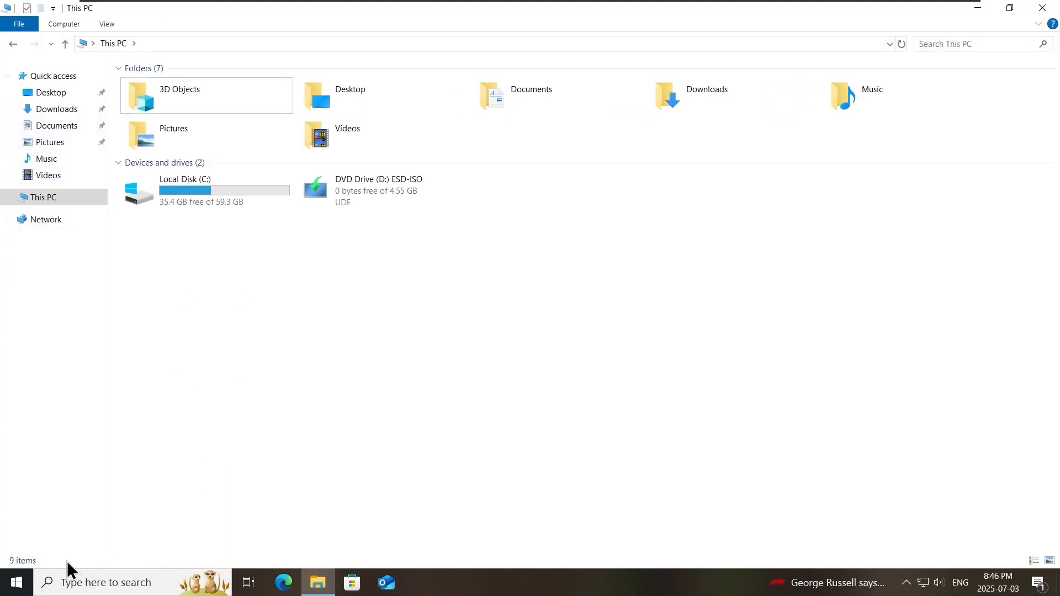
- Confirm with net use that no network connections remain, close the windows, and bring up Start's power options
click(16, 584)
text(cmd)
key(Return)
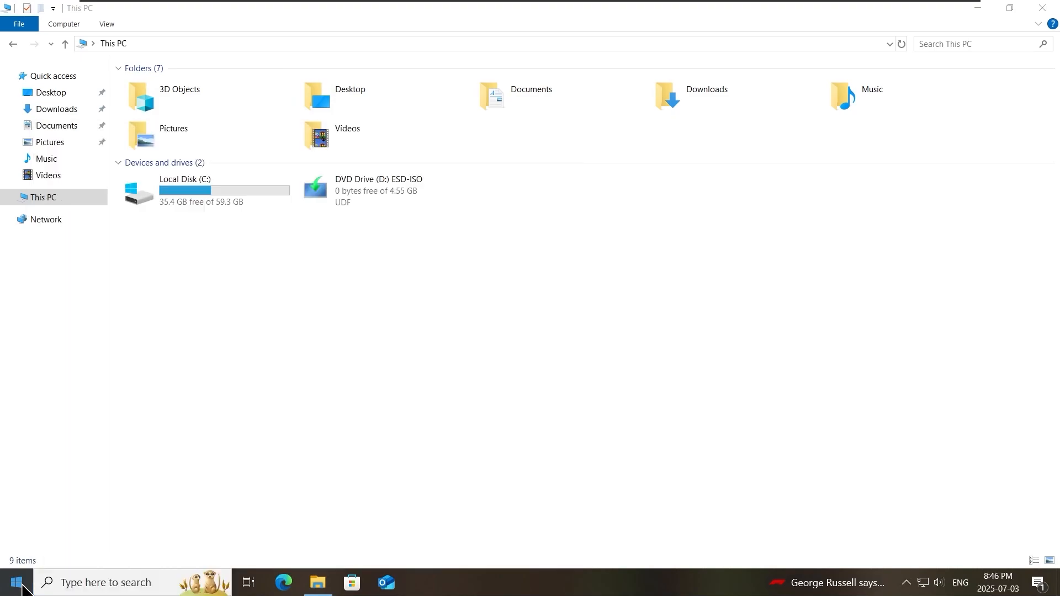
text(net use)
key(Return)
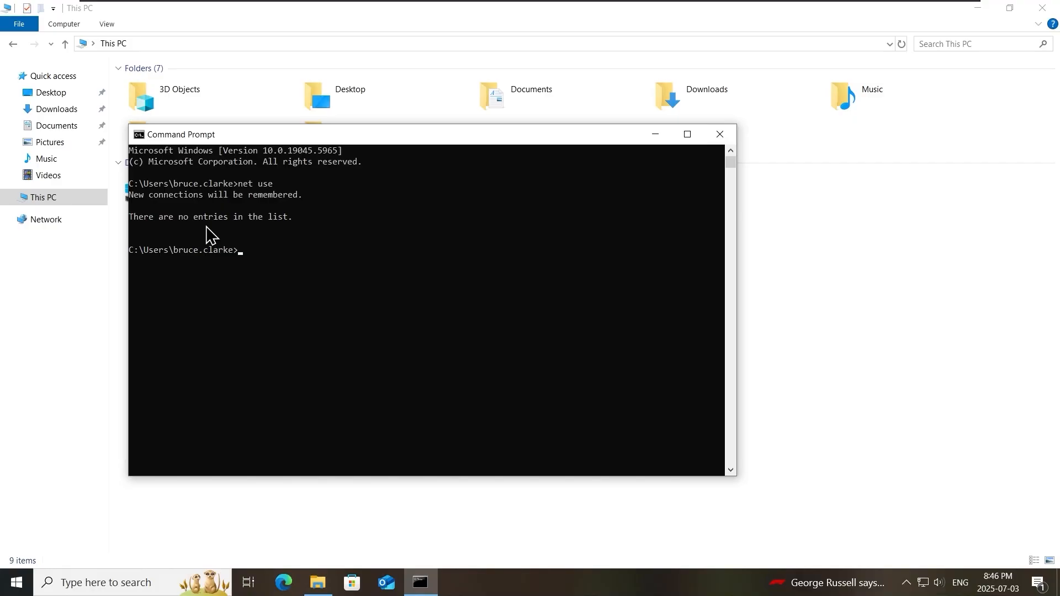
click(719, 135)
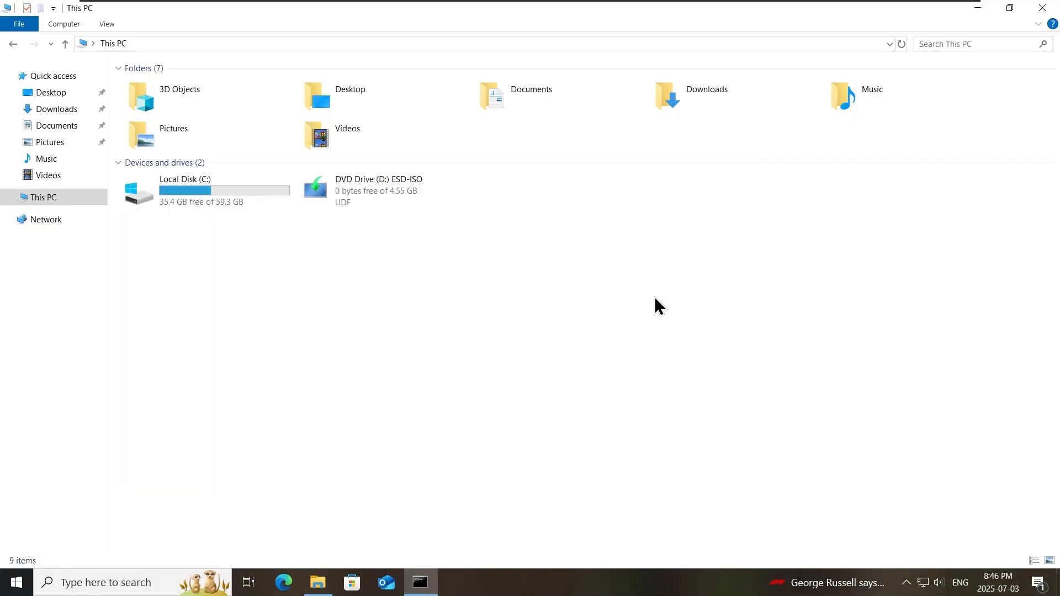
click(1043, 8)
click(15, 582)
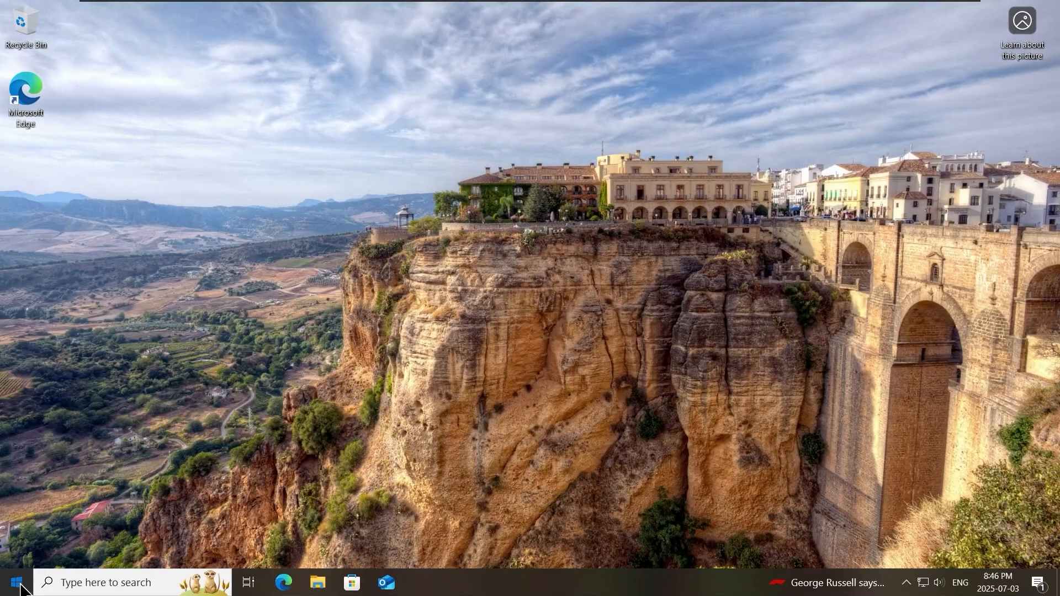
click(17, 553)
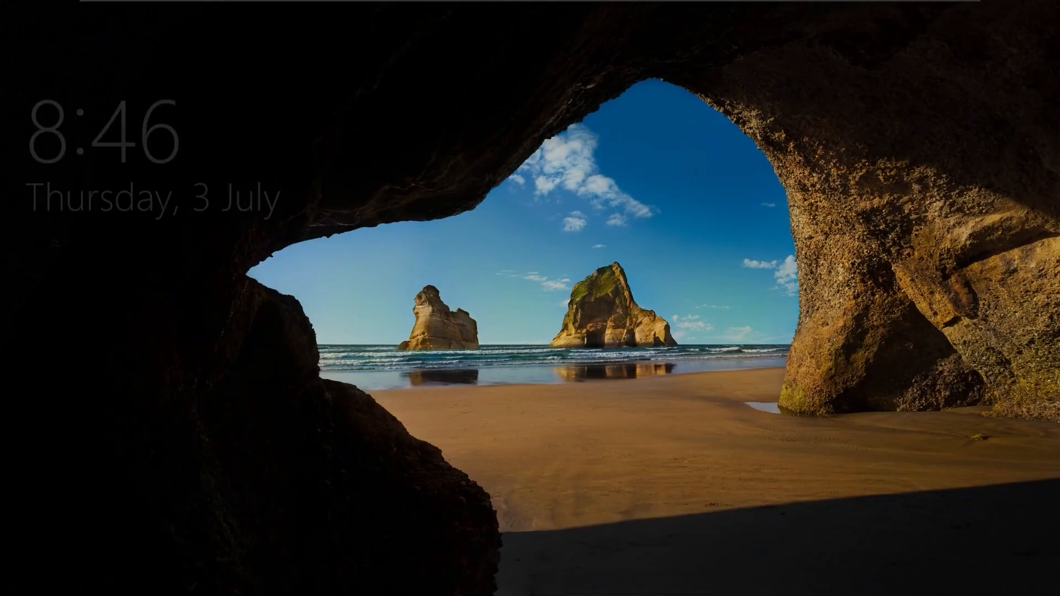
- Sign back in to the client PC with the account password
click(592, 389)
text(**********)
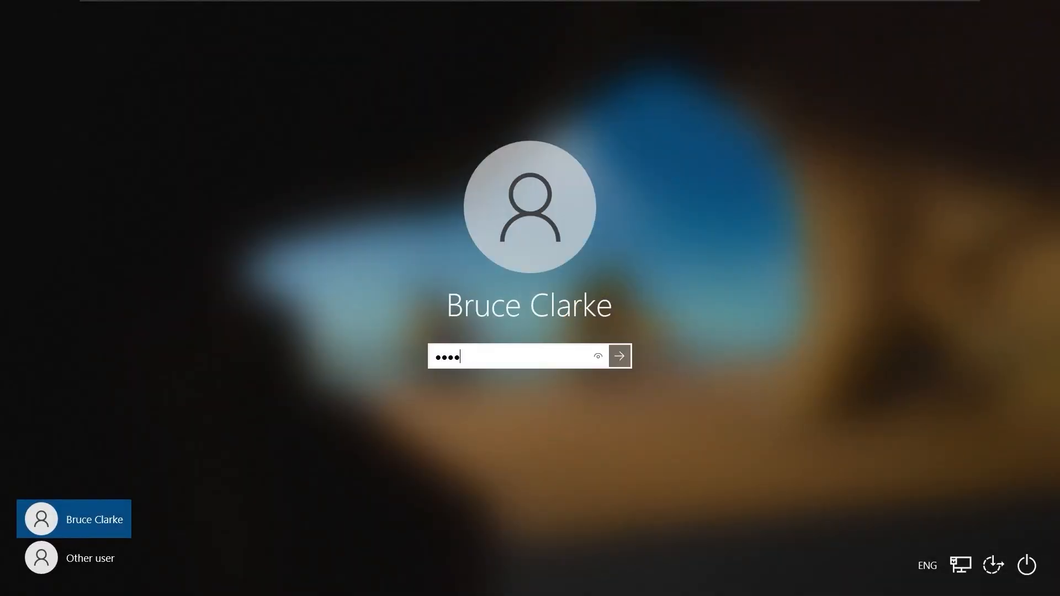
key(Return)
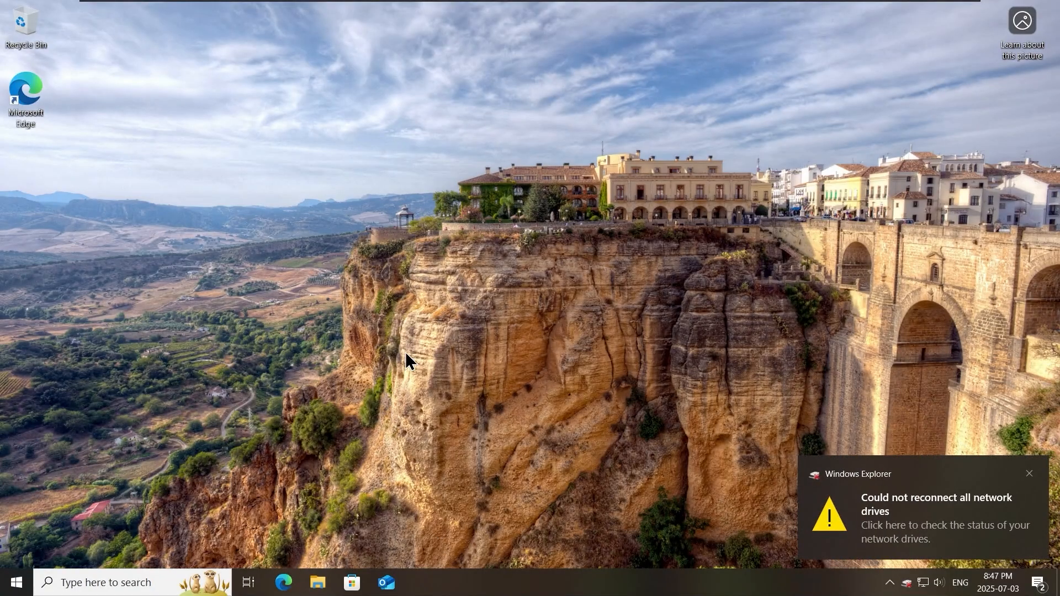
- In File Explorer's This PC, browse iShare Drive (X:) and its Investors folder
key(super+e)
click(53, 198)
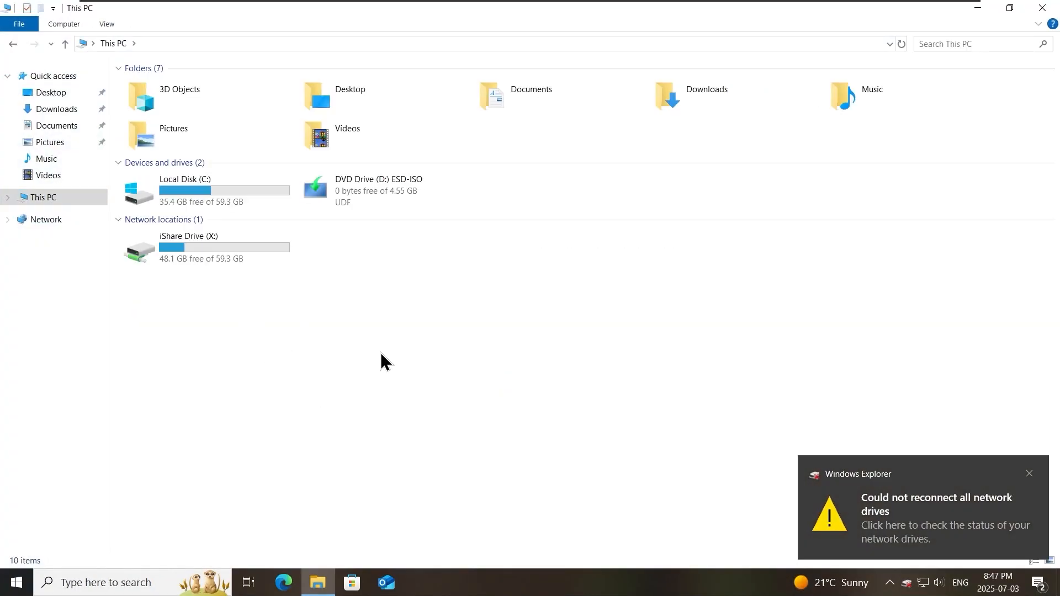
click(1029, 475)
double_click(265, 265)
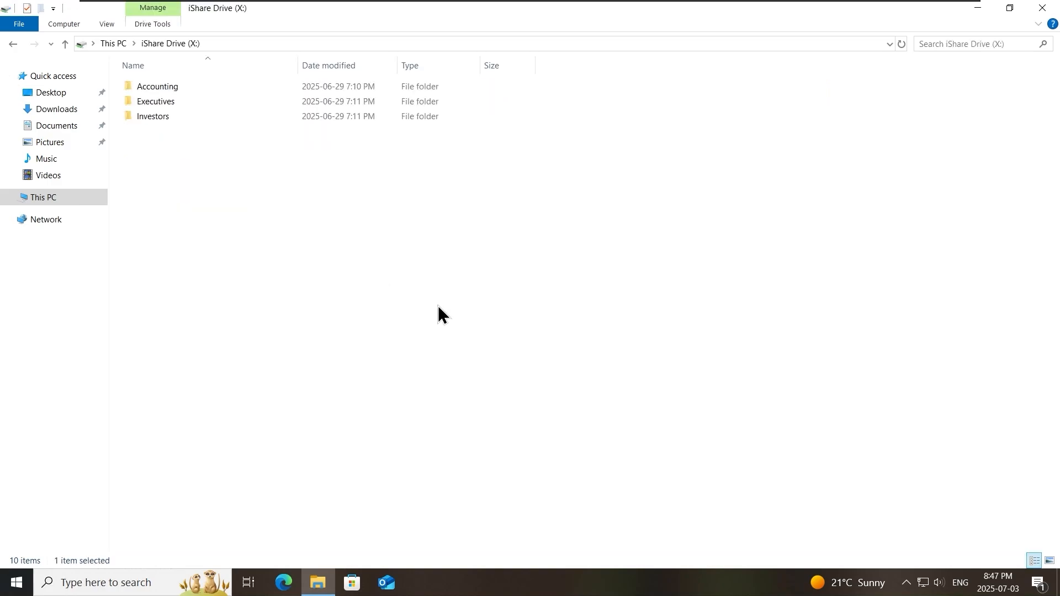
double_click(162, 117)
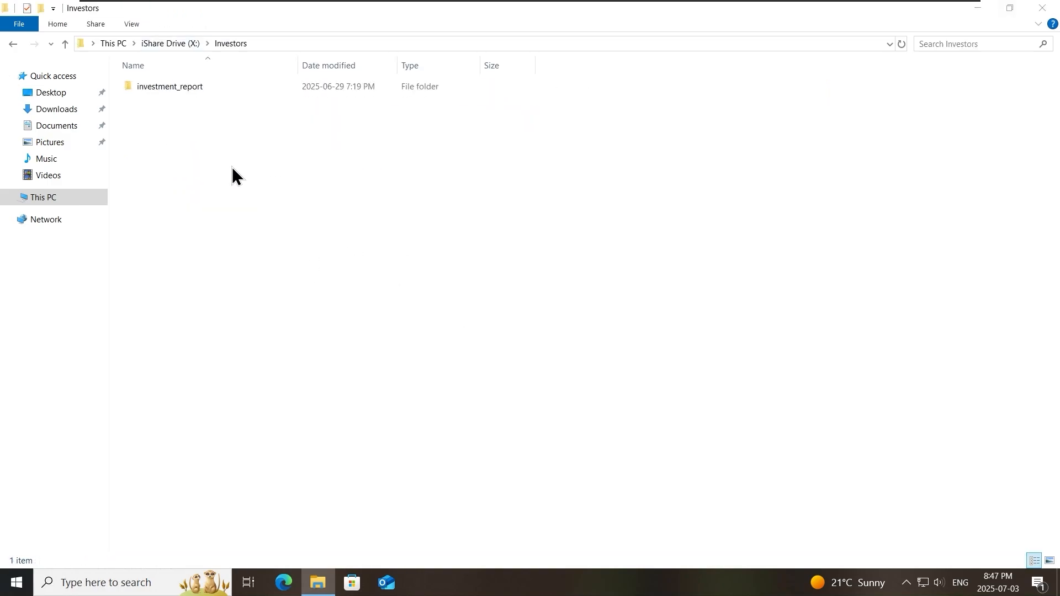
click(56, 201)
click(290, 323)
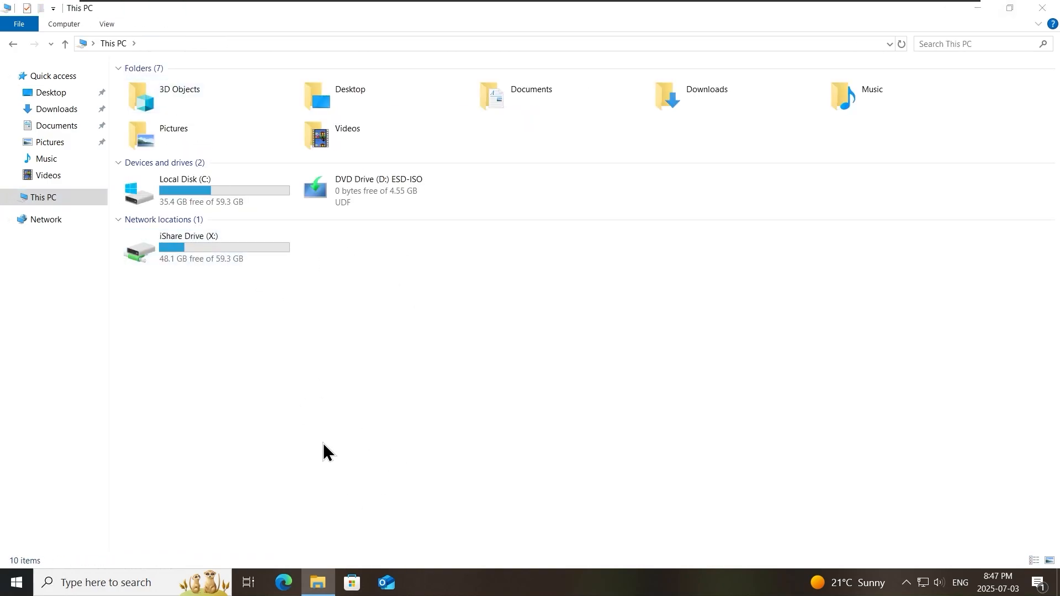
- Switch to the second client PC and sign in with the account password
mouse_move(728, 29)
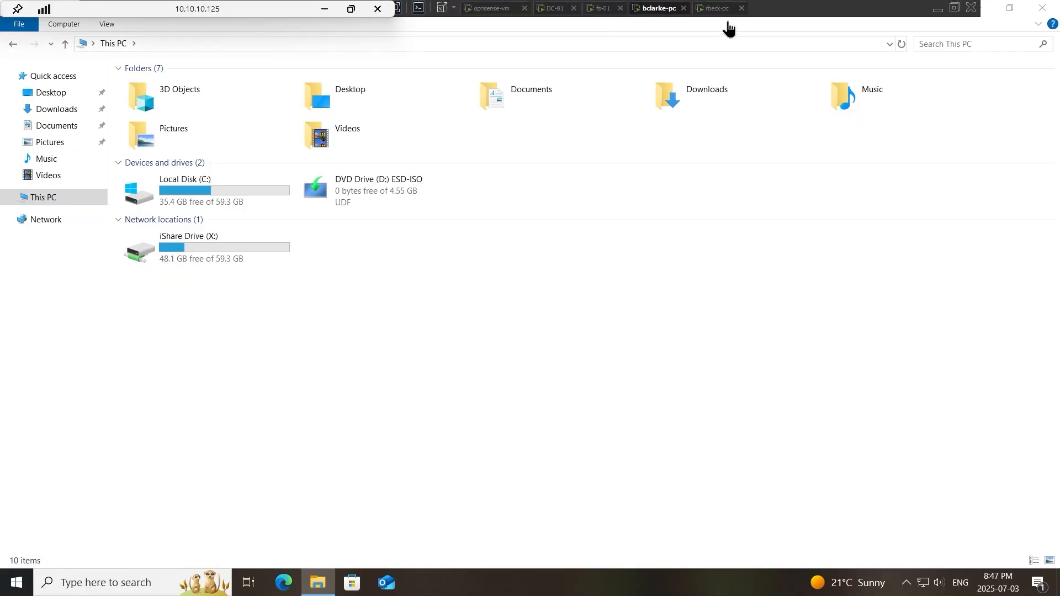
click(718, 8)
click(519, 520)
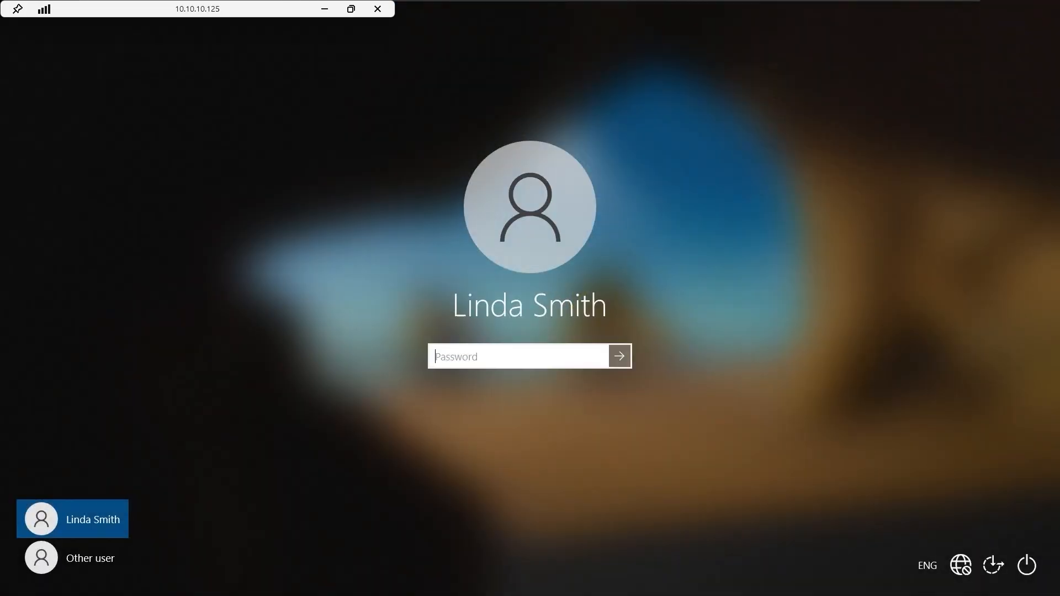
text(••••••••••)
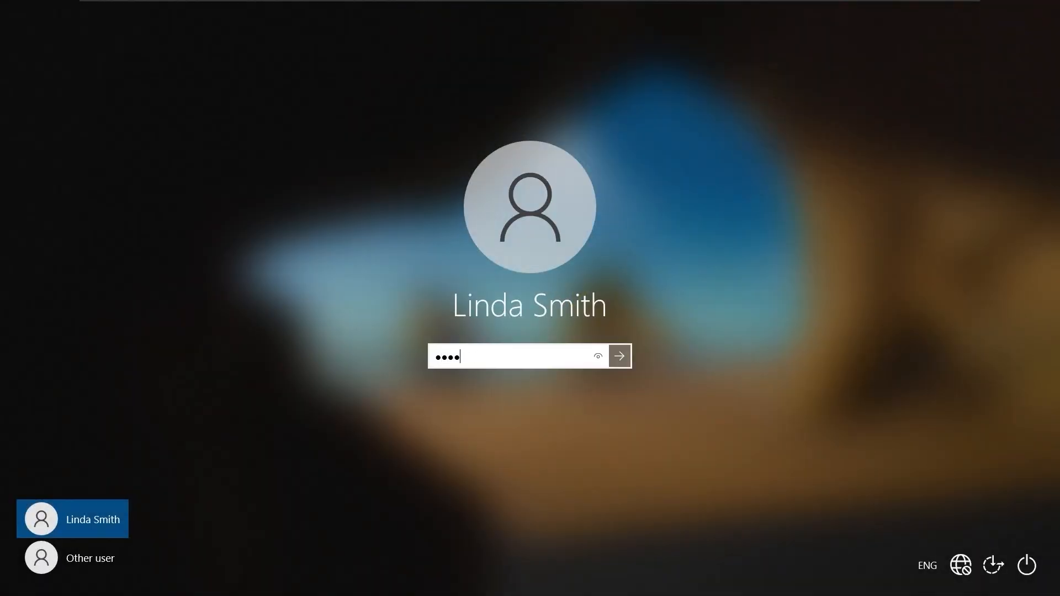
key(Return)
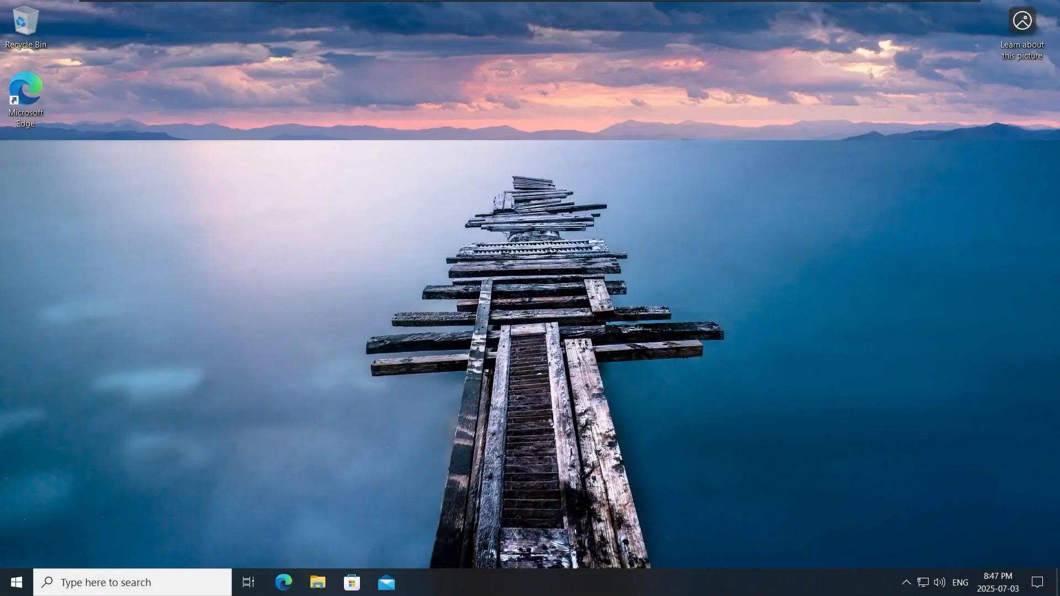
- Show This PC in File Explorer and inspect the mapped iShare Drive (X:)
key(super+e)
click(66, 250)
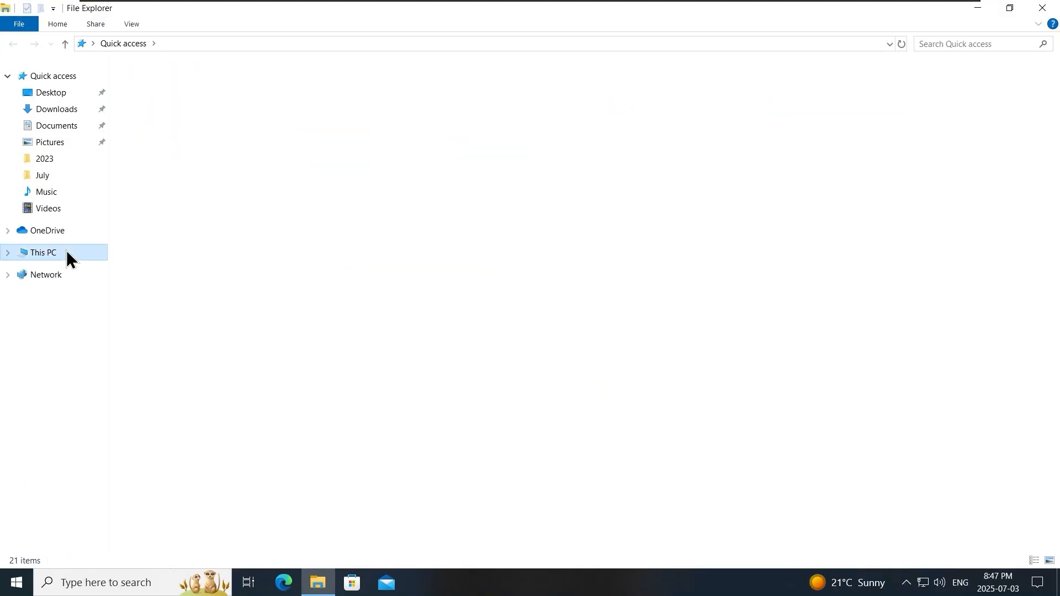
click(392, 246)
right_click(392, 247)
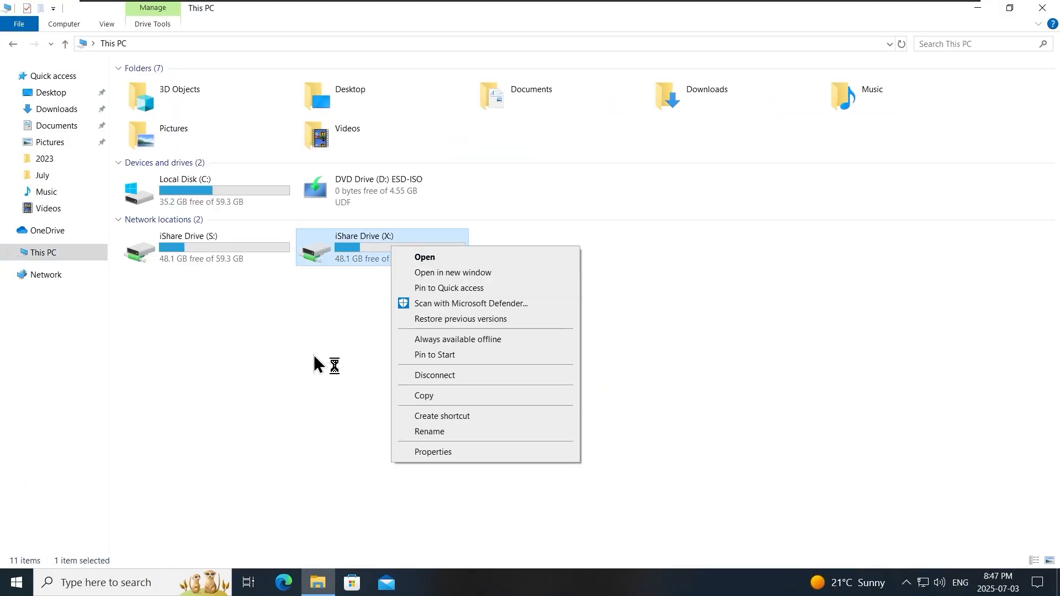
click(223, 271)
click(367, 262)
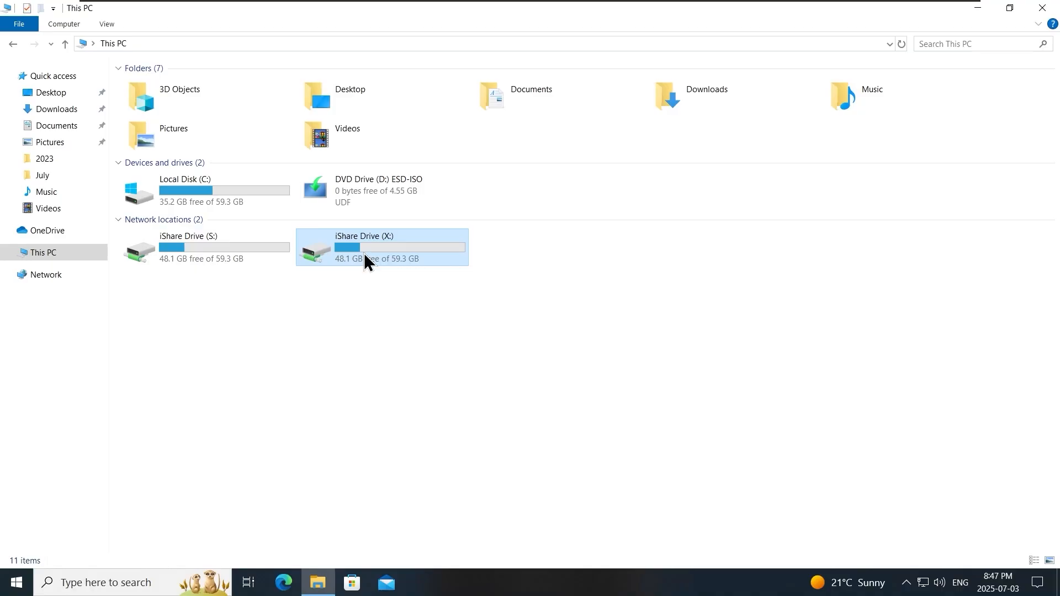
- Disconnect both mapped drives, iShare Drive (X:) and iShare Drive (S:)
click(365, 256)
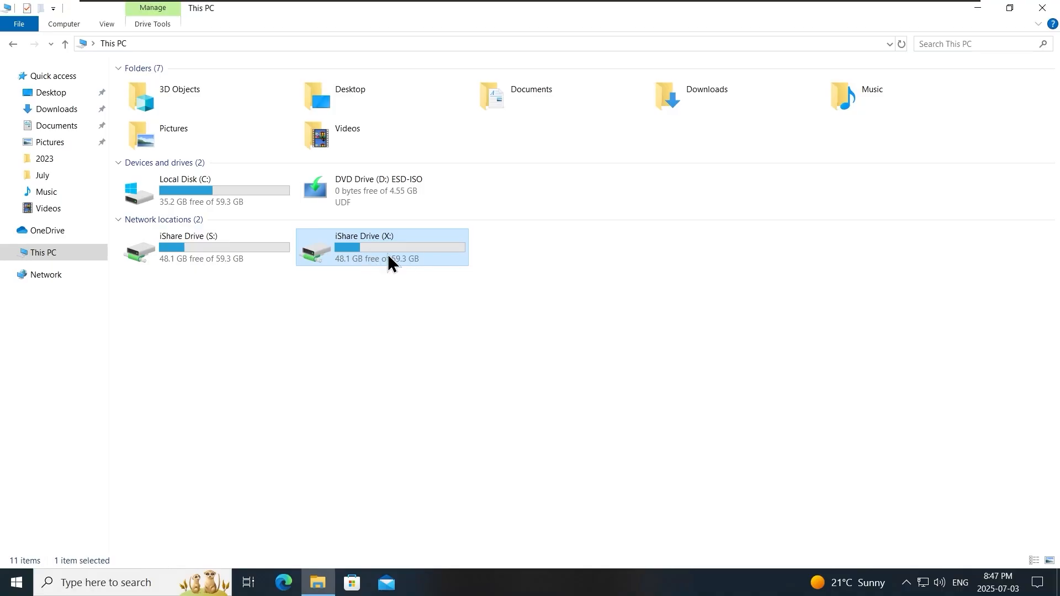
right_click(380, 245)
click(436, 372)
right_click(234, 257)
click(355, 381)
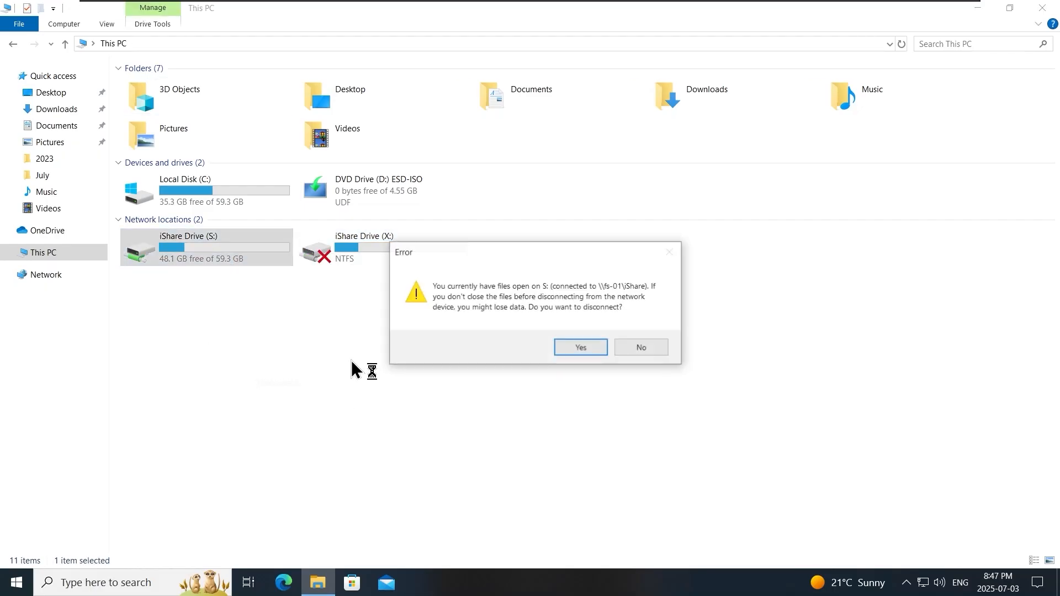
key(Return)
- Refresh This PC and check the remaining mapped drives with 'net use' in Command Prompt
right_click(291, 336)
click(359, 393)
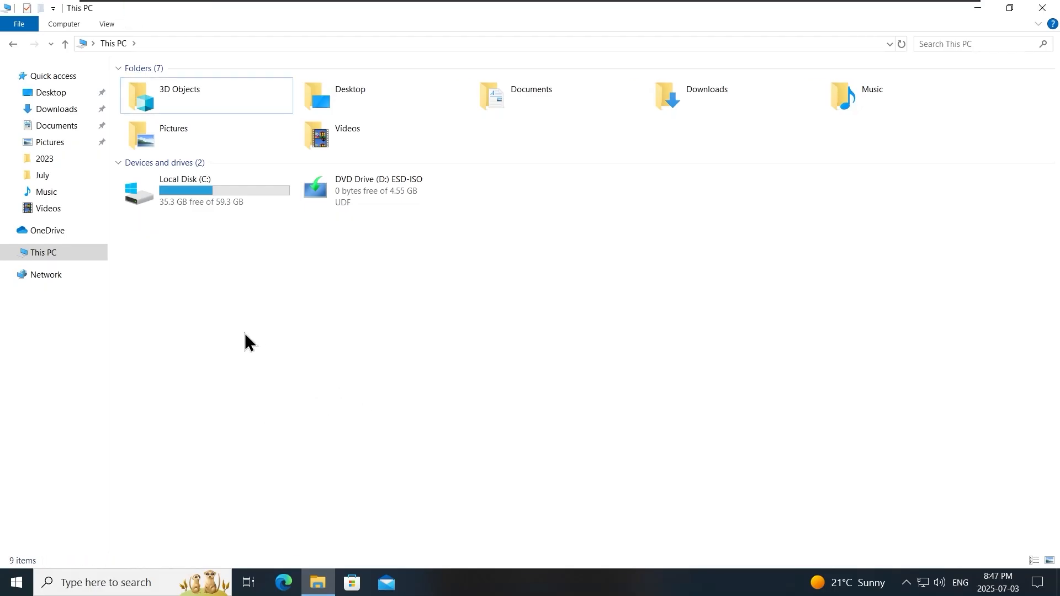
click(13, 587)
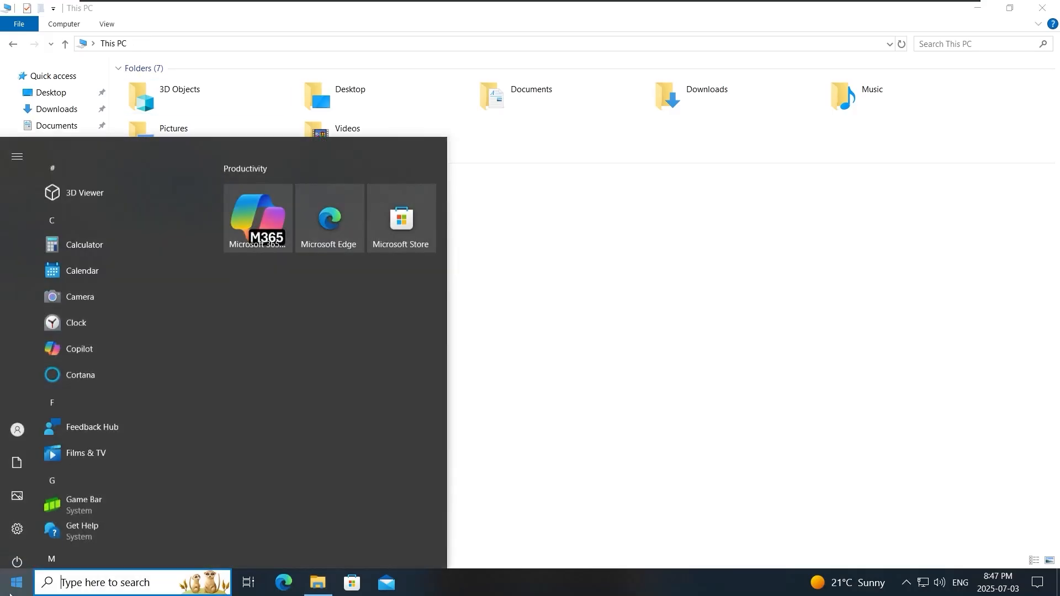
text(cmd)
key(Return)
text(net use)
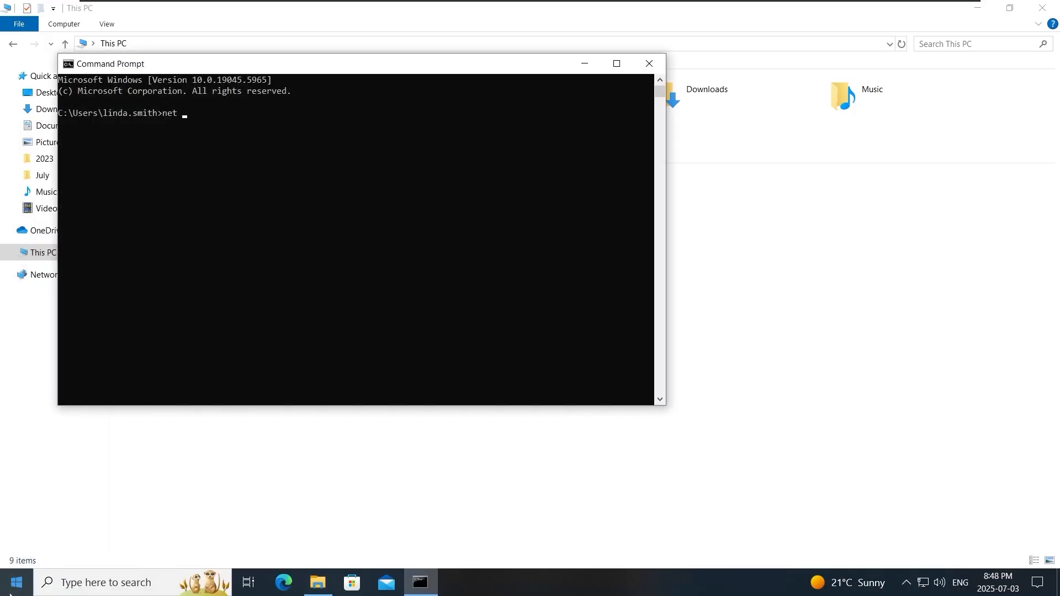
key(Return)
click(649, 64)
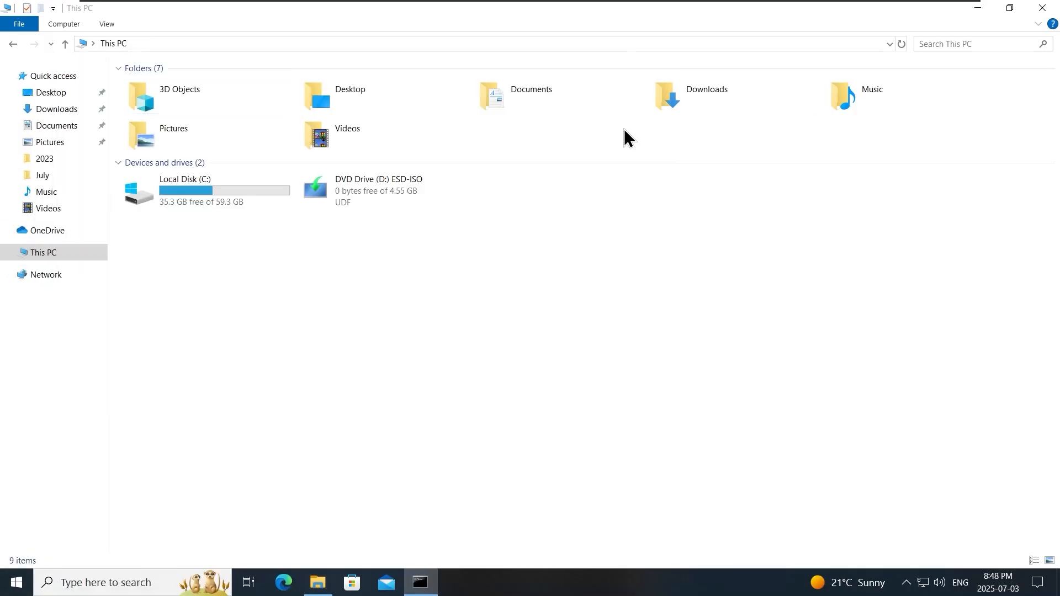
- Tile This PC and Command Prompt side by side and run gpupdate
key(super+Right)
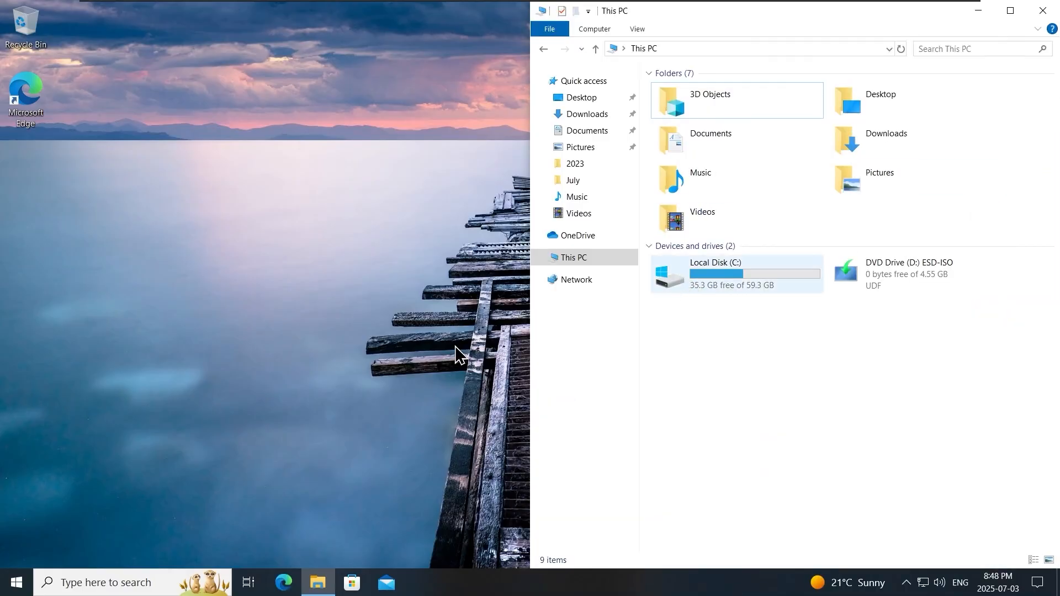
click(17, 588)
text(cmd)
key(Return)
drag(508, 114, 1, 216)
scroll(172, 285, up, 3)
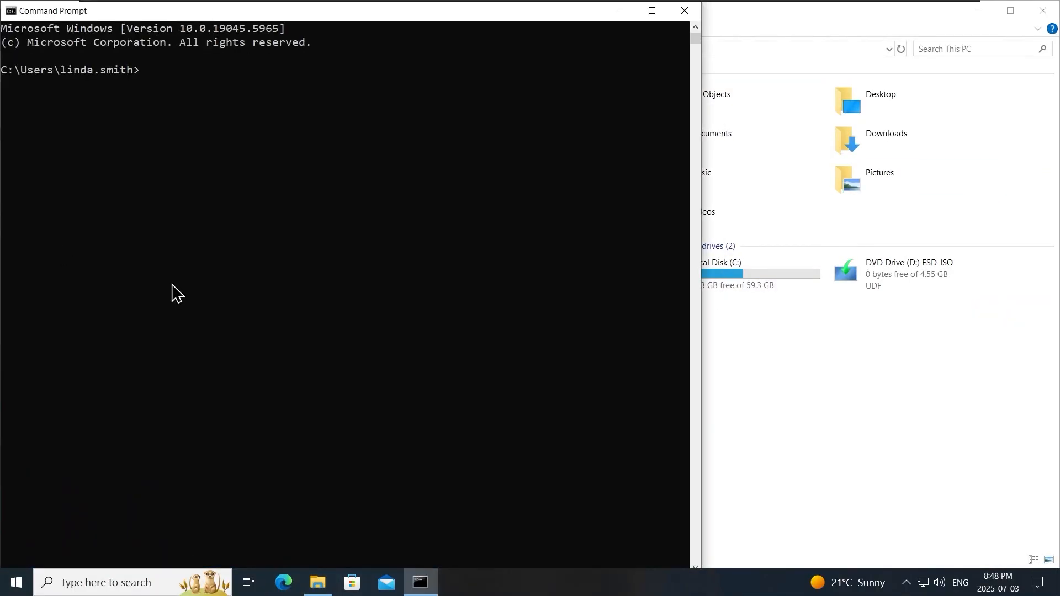
drag(526, 12, 0, 177)
click(169, 221)
text(gpupdate)
key(Return)
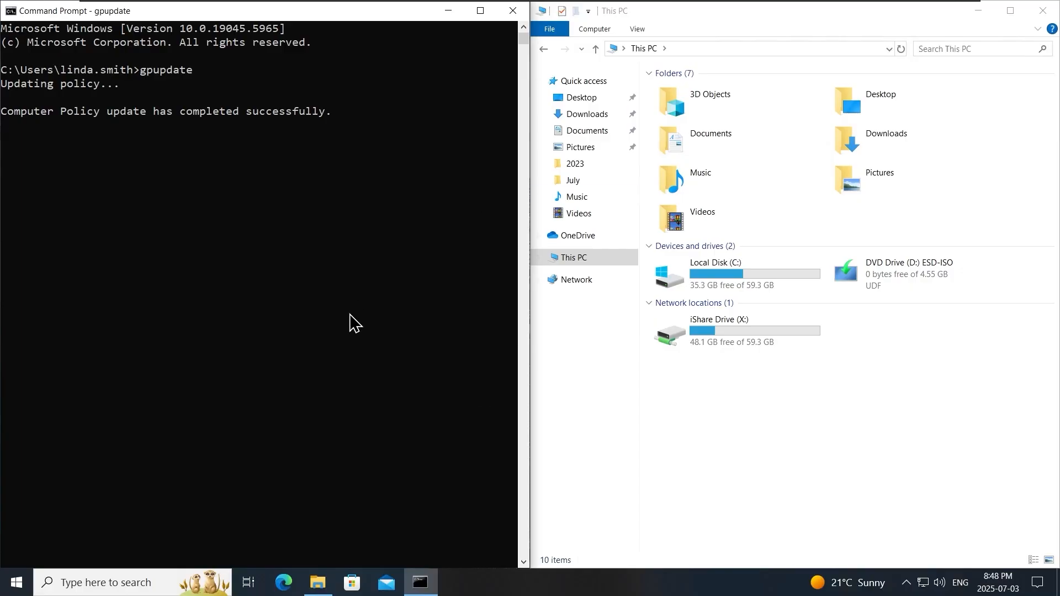
click(335, 276)
right_click(338, 279)
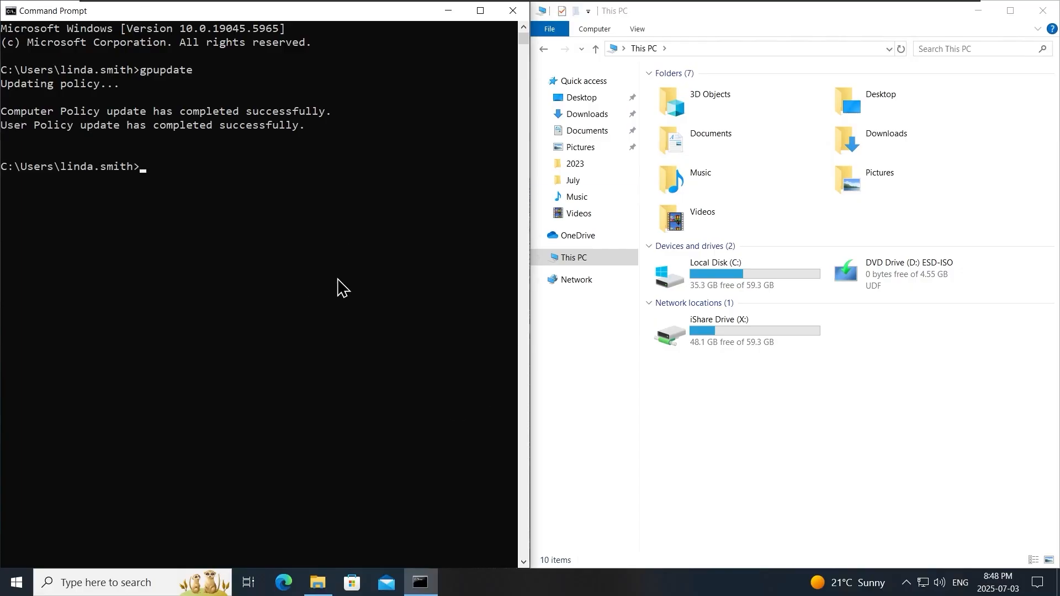
- Return to the domain controller's session
click(740, 424)
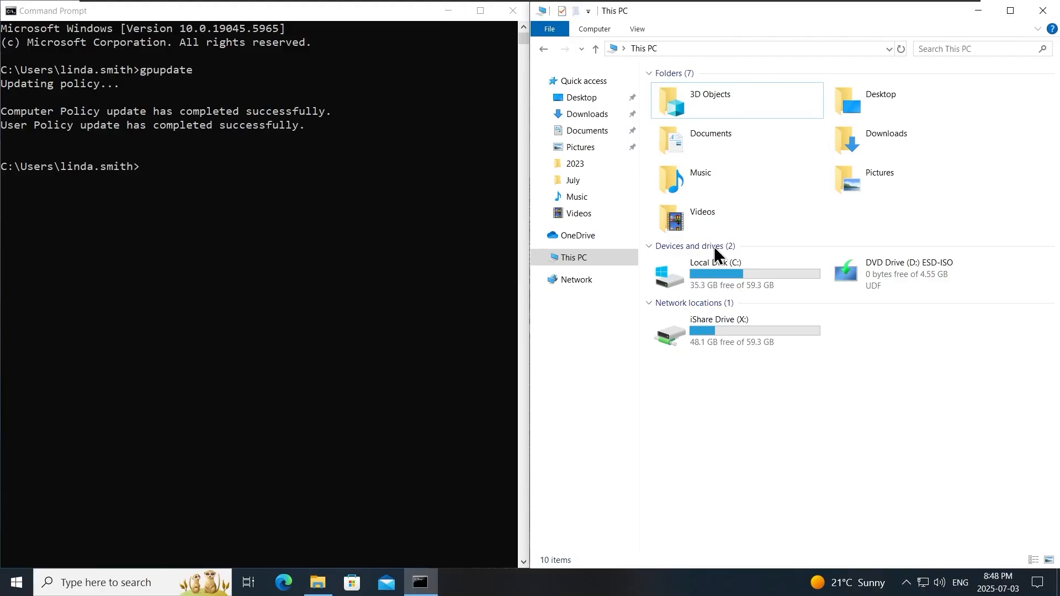
mouse_move(592, 2)
click(556, 8)
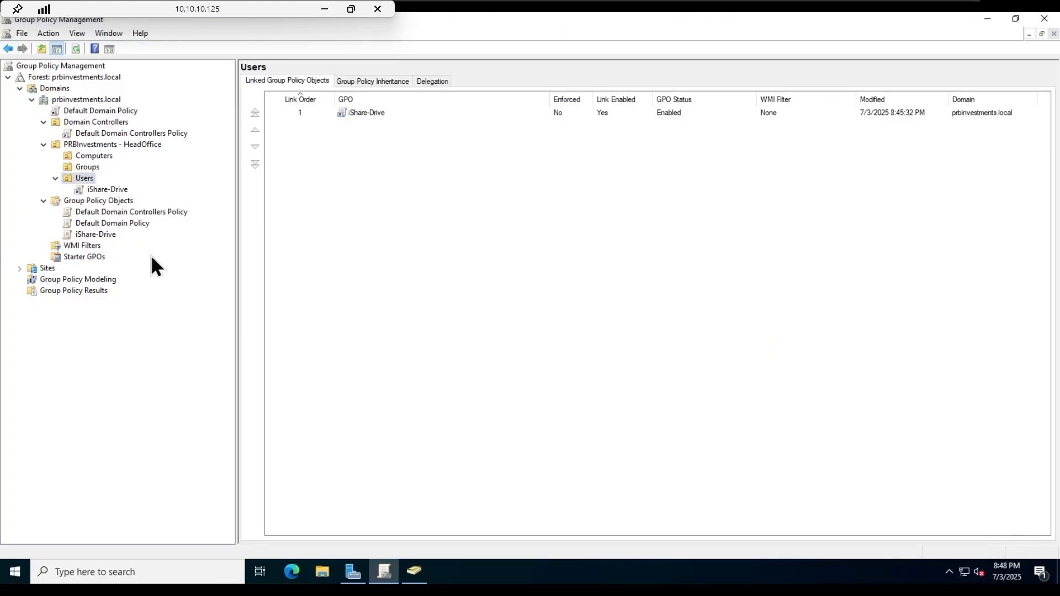
- Open the iShare-Drive GPO in the Group Policy Management Editor
click(128, 189)
click(620, 315)
click(96, 234)
right_click(95, 236)
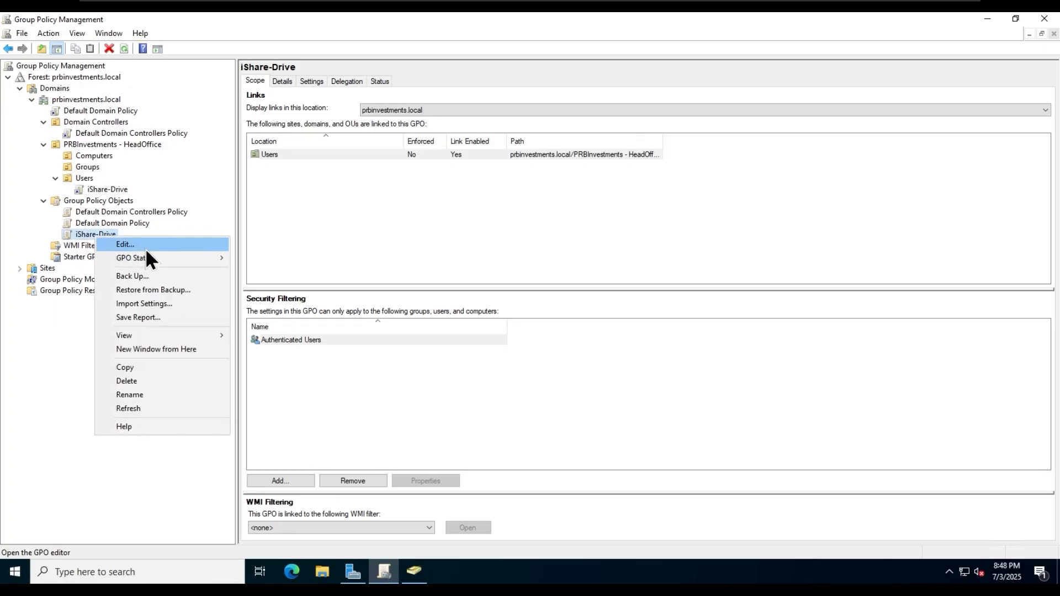
click(145, 248)
- Navigate to User Configuration > Preferences > Windows Settings > Drive Maps
click(504, 70)
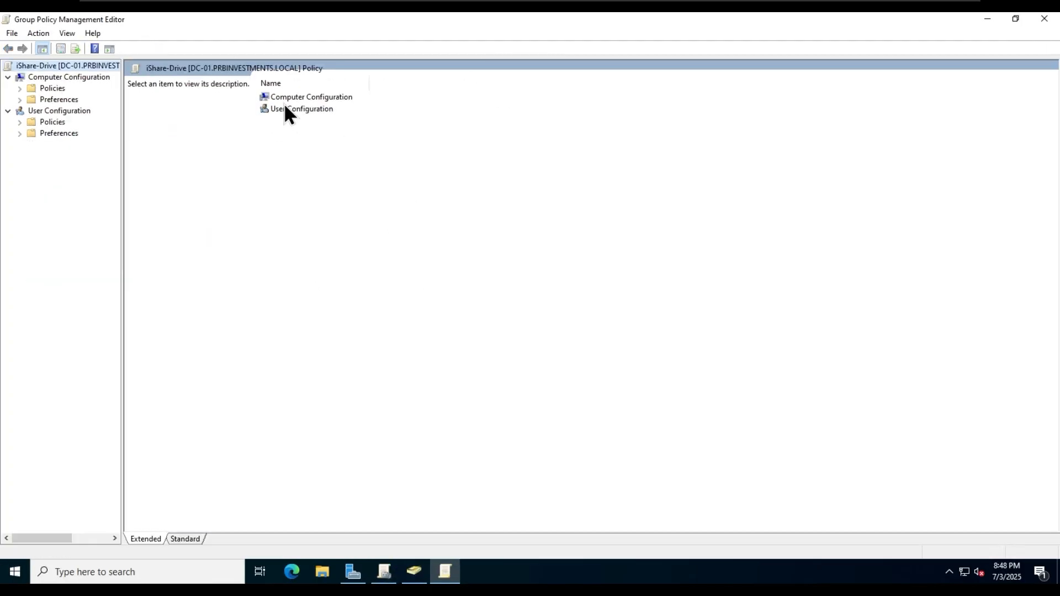
double_click(289, 109)
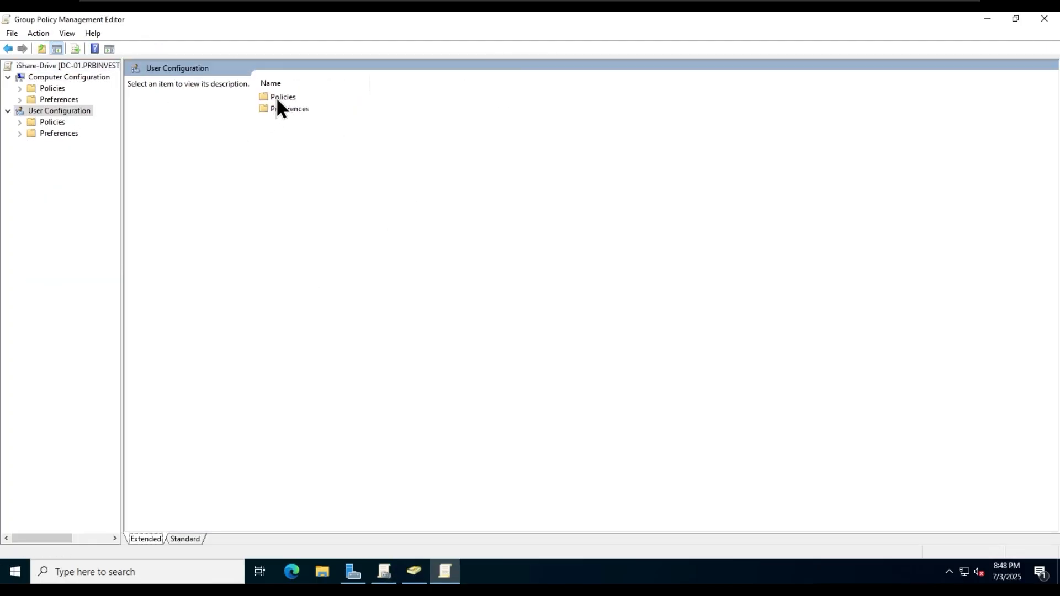
double_click(281, 109)
double_click(290, 96)
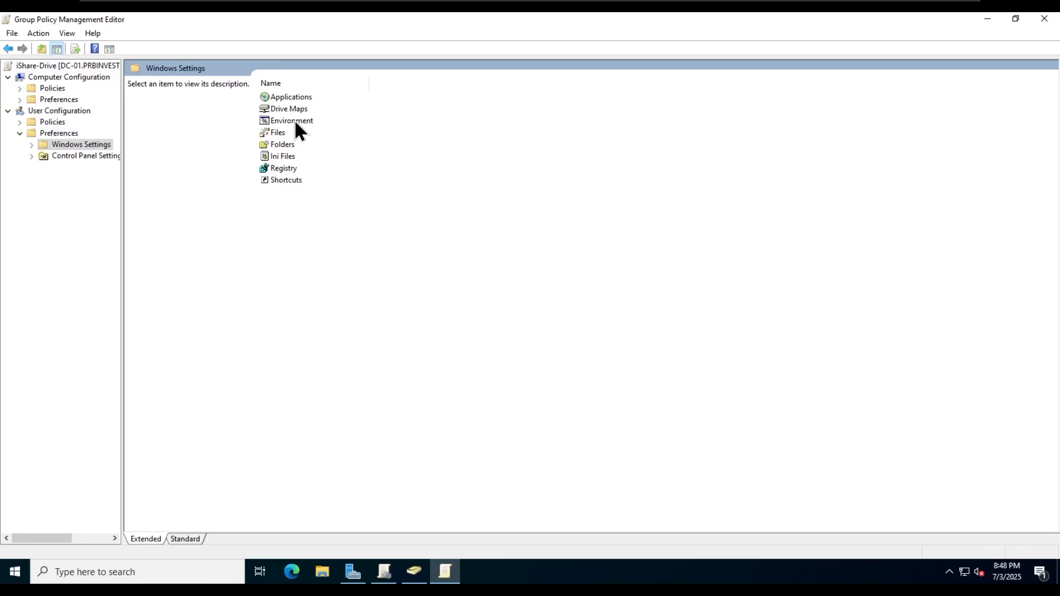
double_click(280, 106)
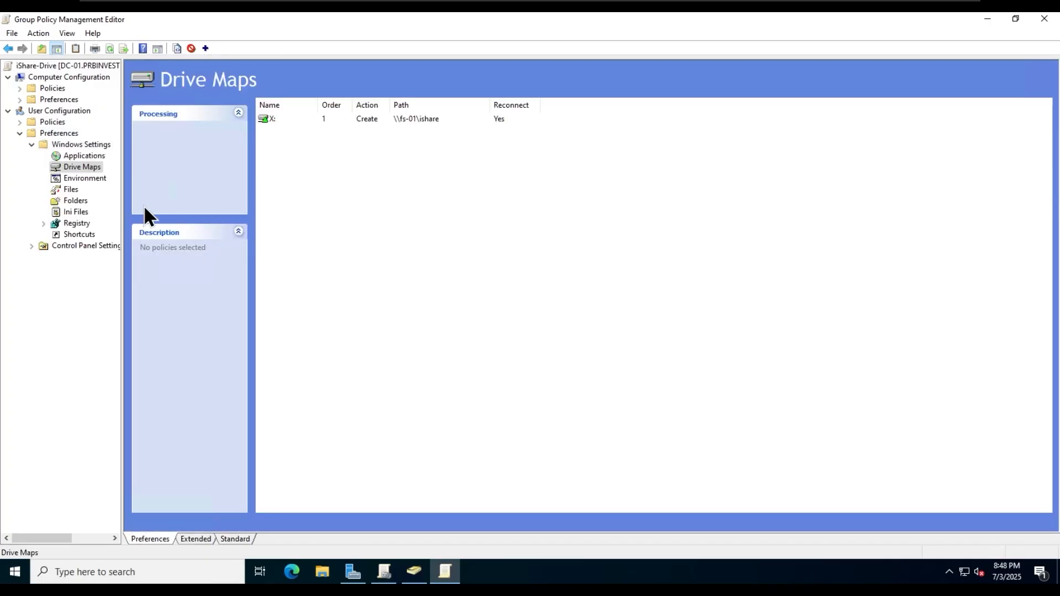
- Change the X: drive mapping to action Update with drive letter S and apply
right_click(269, 122)
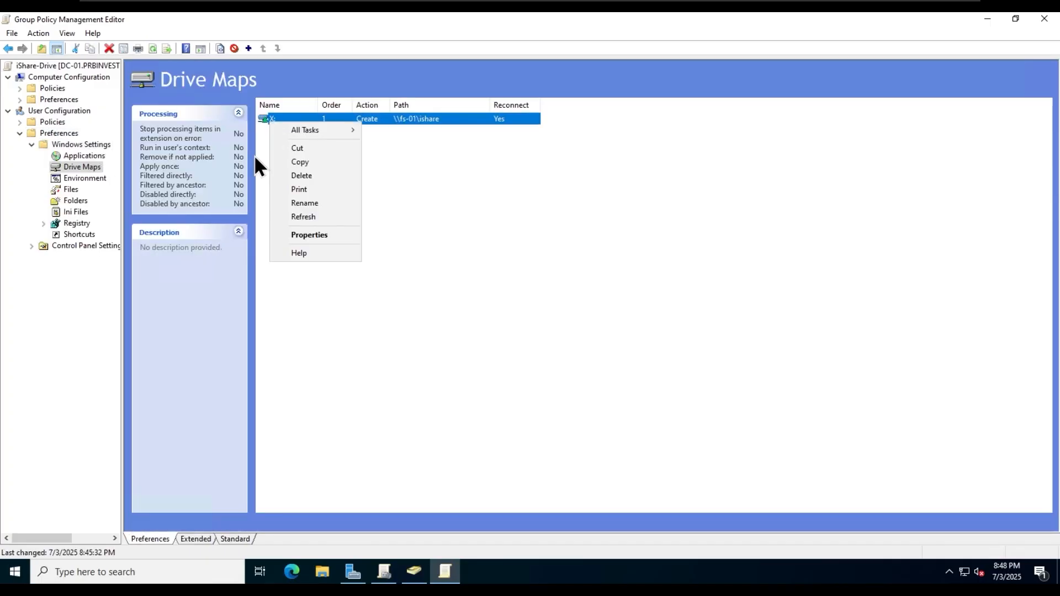
click(317, 234)
click(549, 196)
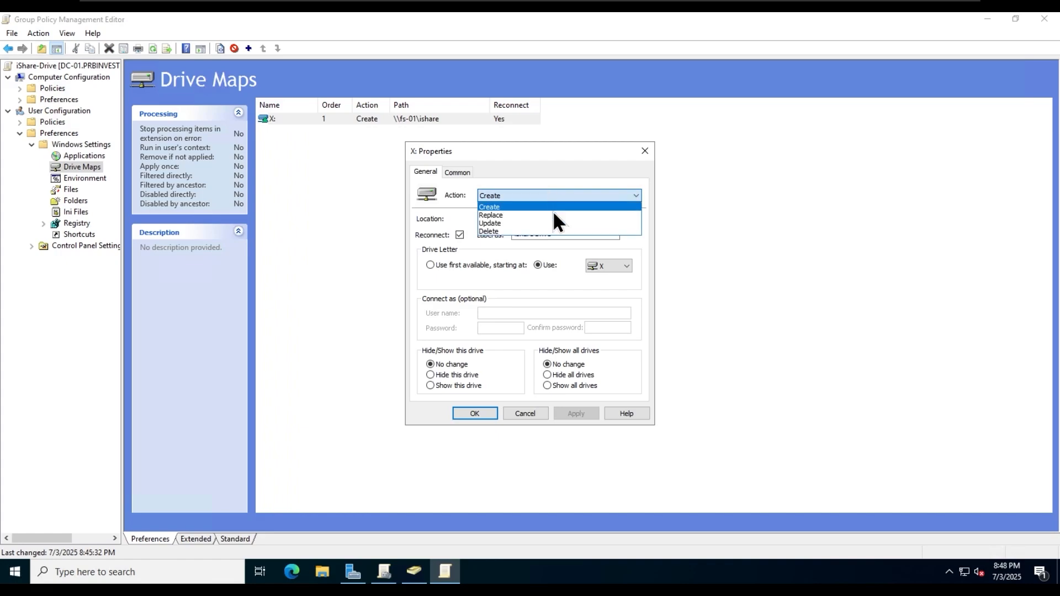
click(509, 223)
click(604, 265)
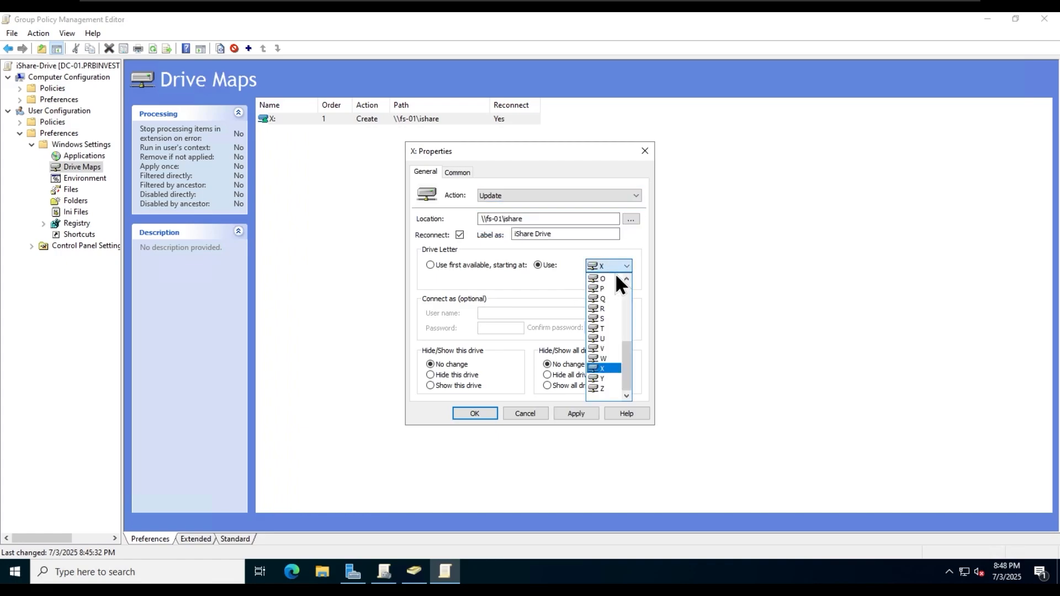
click(605, 319)
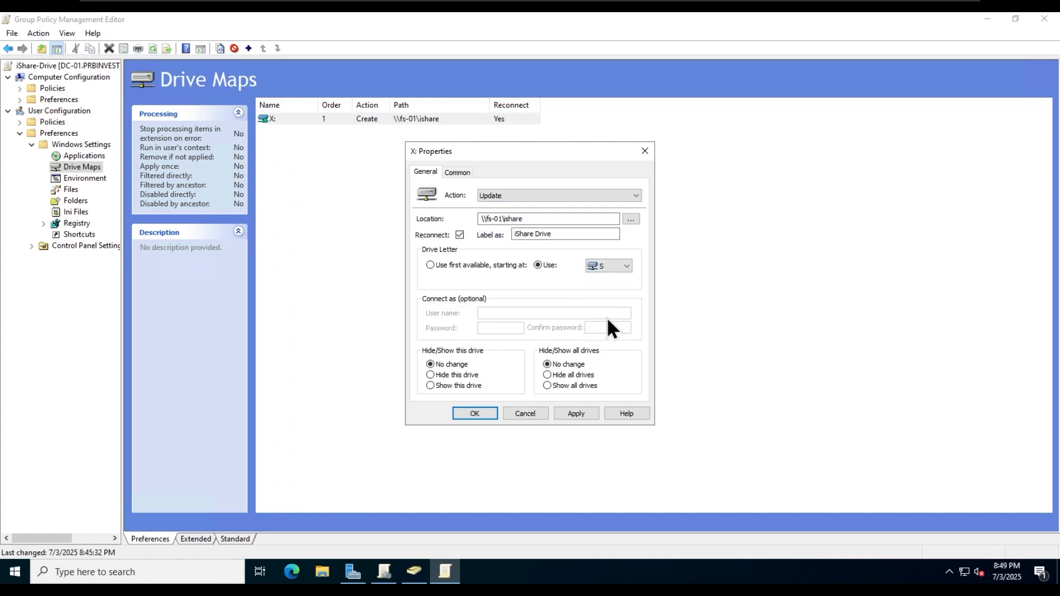
click(576, 411)
click(476, 413)
mouse_move(599, 5)
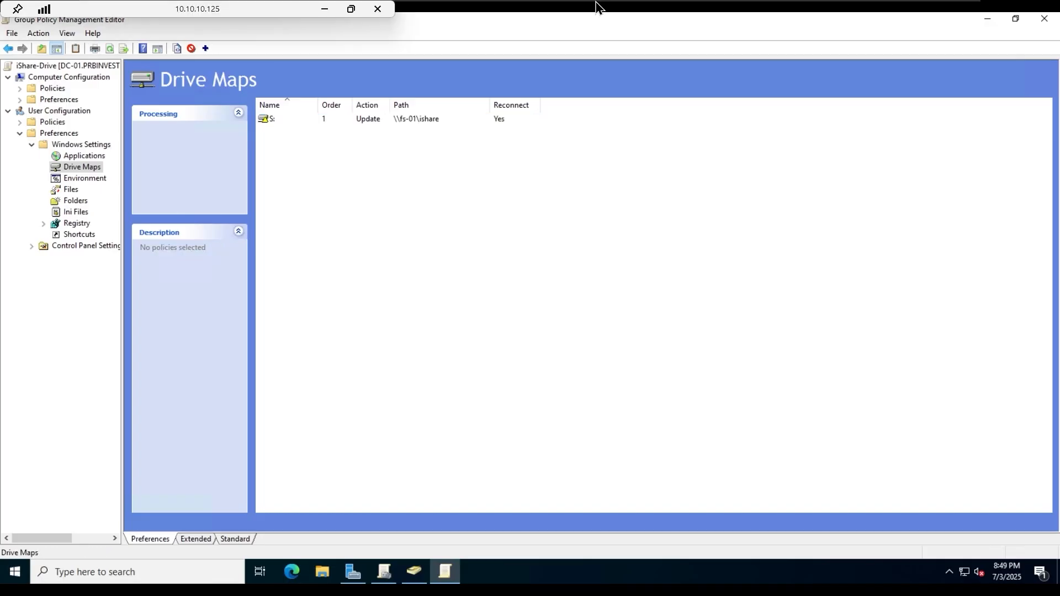
click(692, 8)
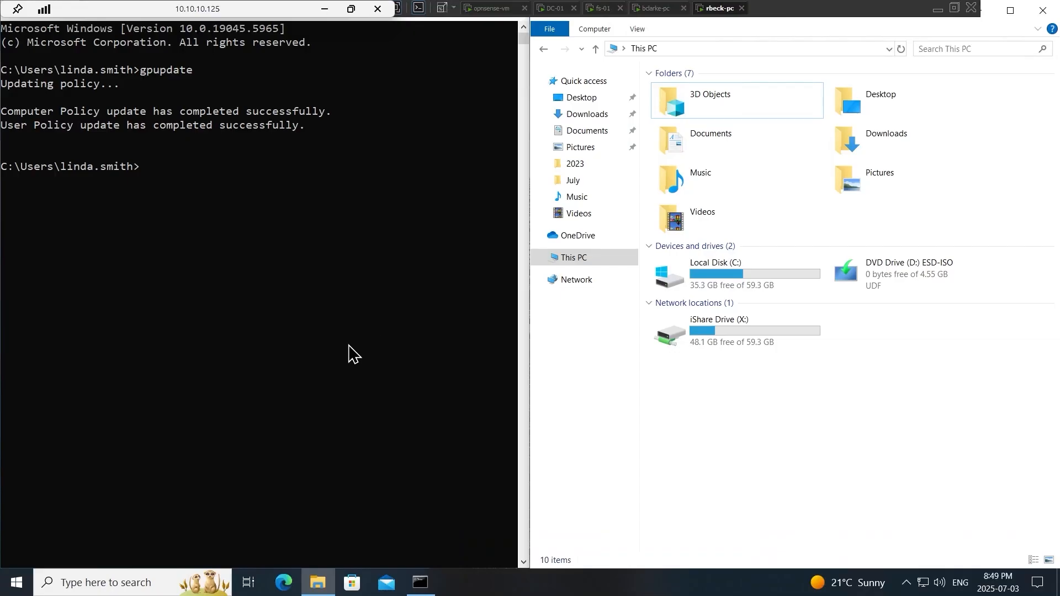
- Rerun gpupdate on rbeck-pc and confirm iShare Drive (S:) appears beside X:
click(349, 354)
key(Up)
key(Return)
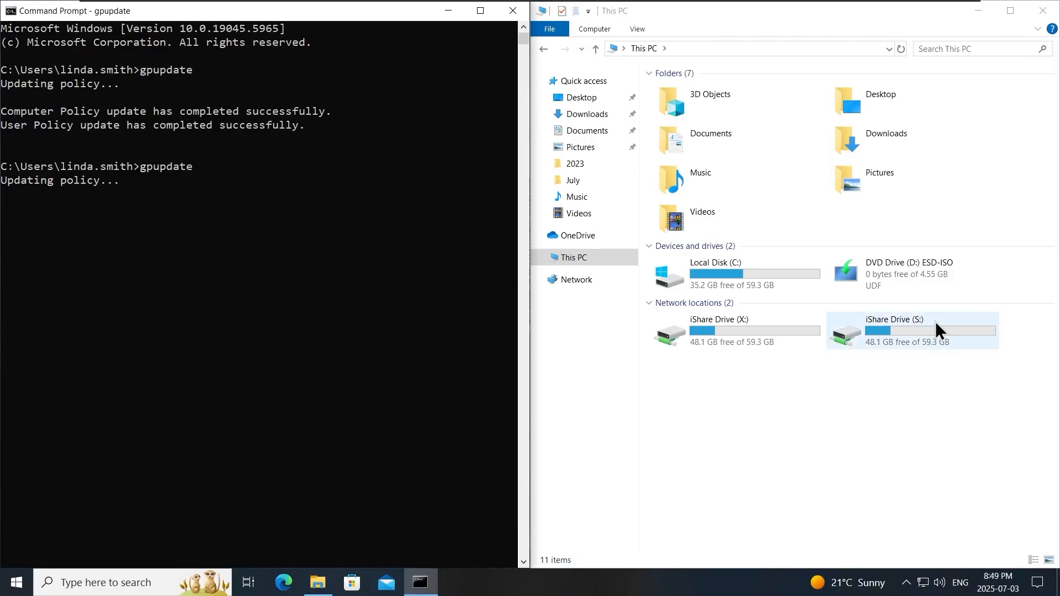
click(940, 324)
click(729, 336)
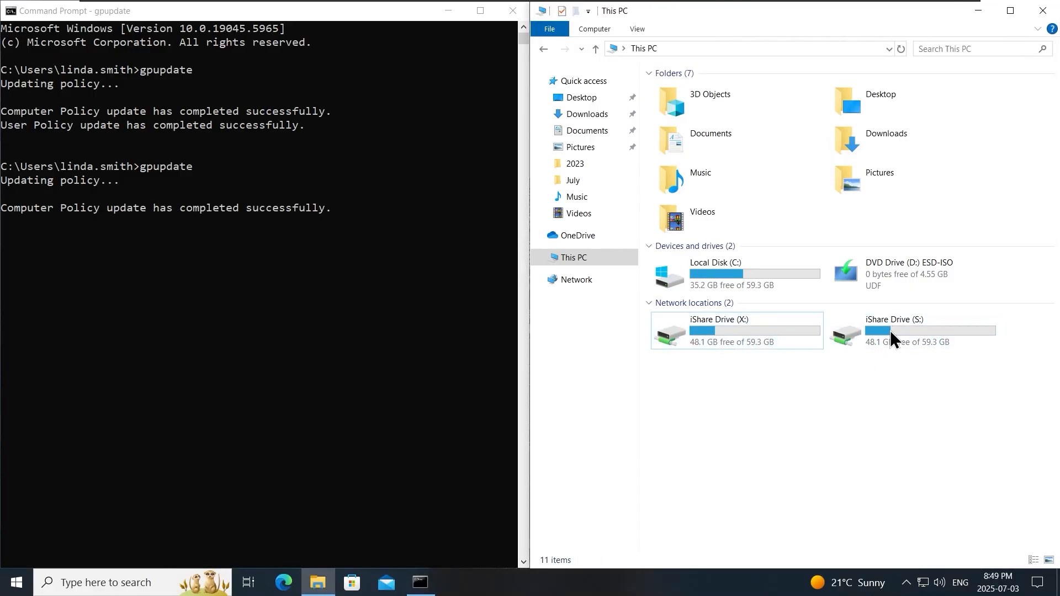
click(250, 387)
click(775, 400)
click(442, 327)
key(Return)
key(Return)
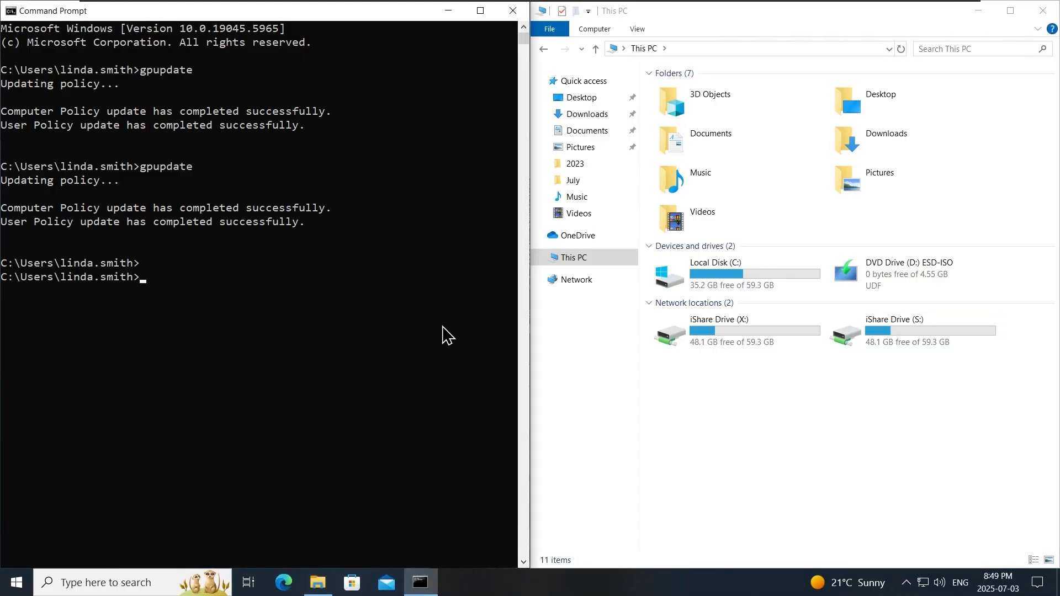
- Return to DC-01 and bring up the Drive Maps actions
click(723, 387)
click(558, 7)
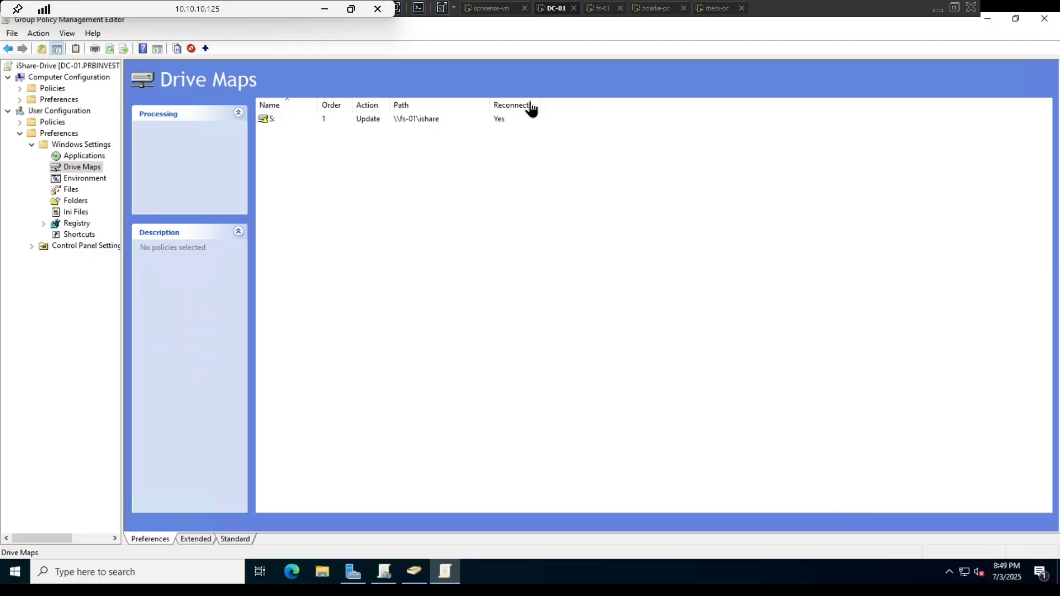
right_click(66, 166)
- Add a new mapped drive entry with action Delete for drive letter X
mouse_move(138, 170)
click(228, 171)
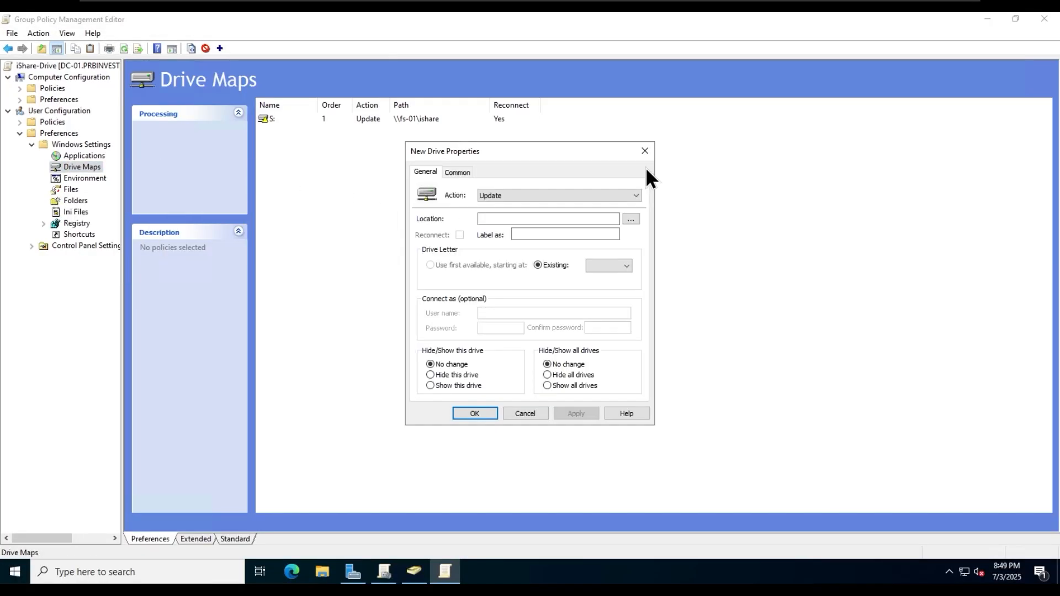
click(558, 195)
click(515, 223)
click(610, 266)
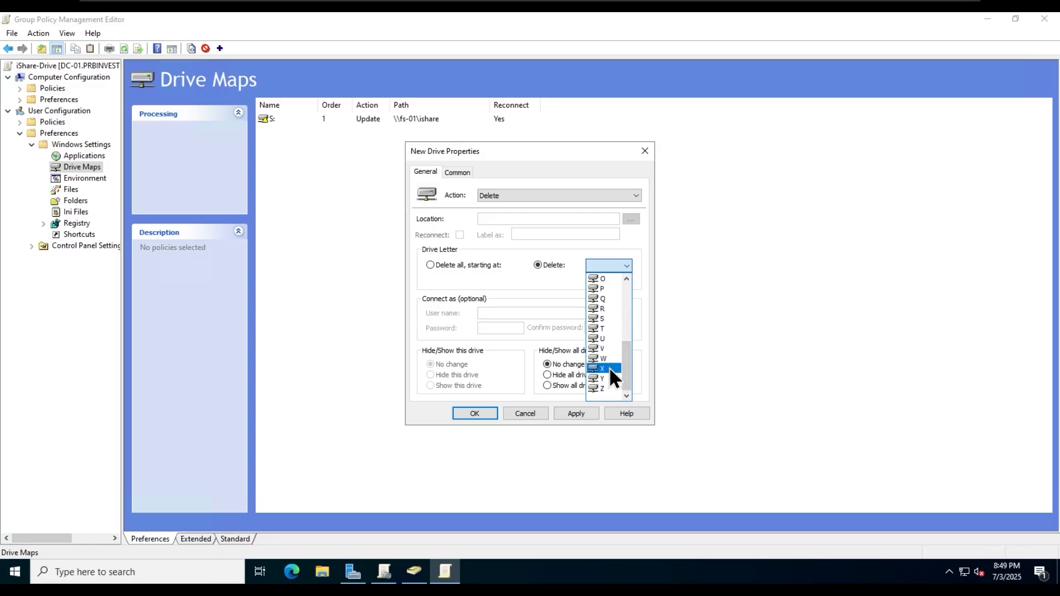
click(607, 368)
click(576, 414)
click(473, 414)
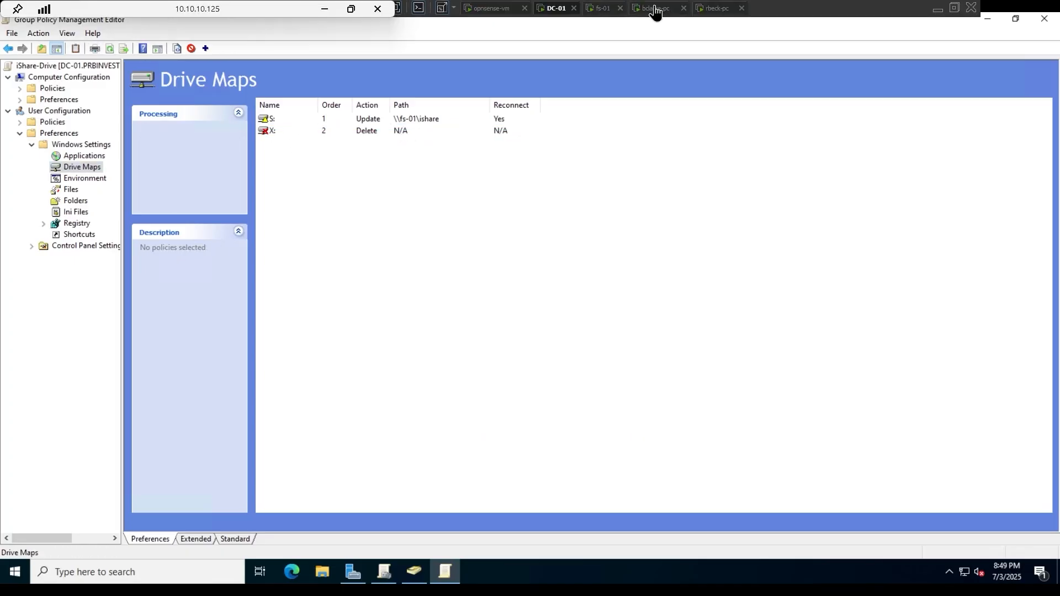
- Run gpupdate on the client, verify only S: remains, then return to DC-01
click(655, 11)
click(287, 353)
key(Up)
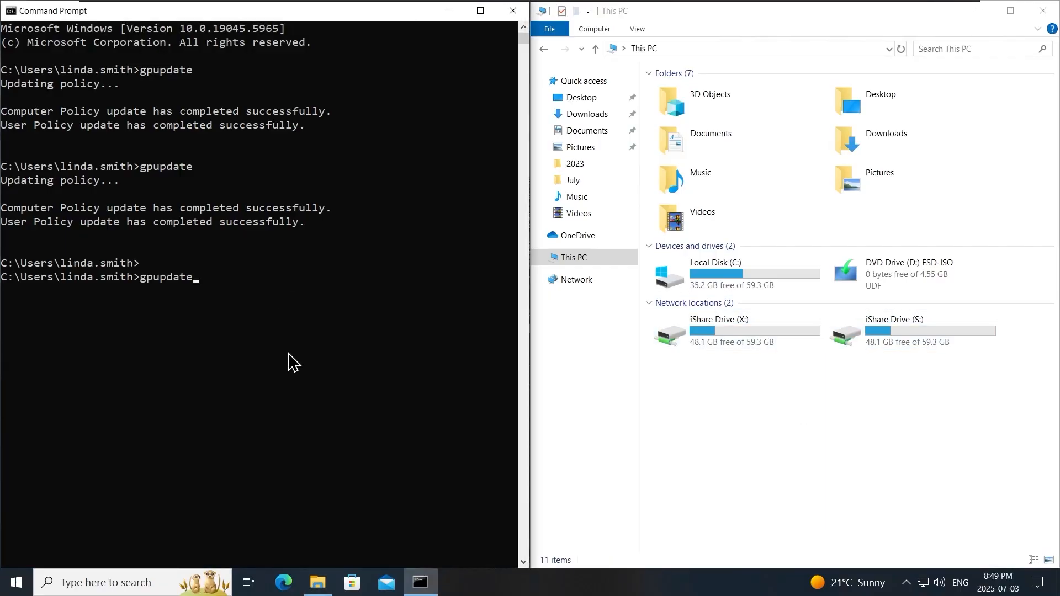
key(Return)
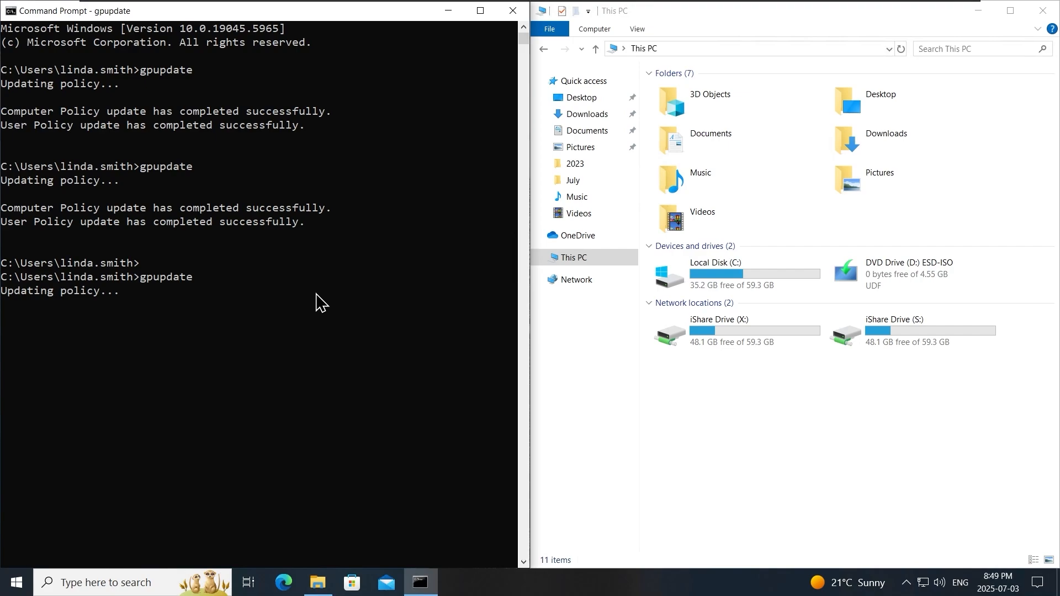
click(789, 470)
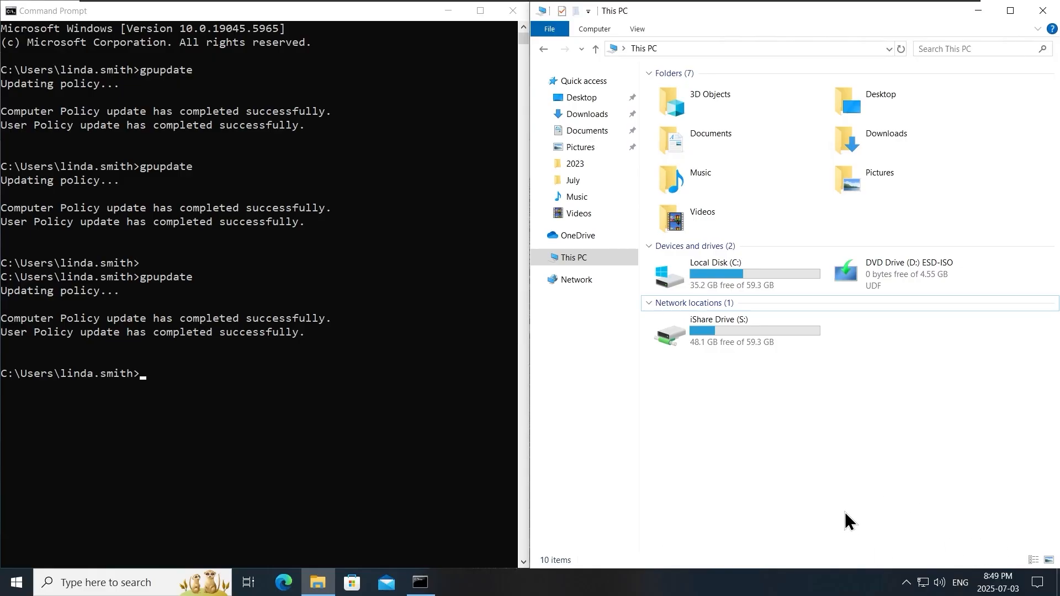
click(378, 407)
click(790, 476)
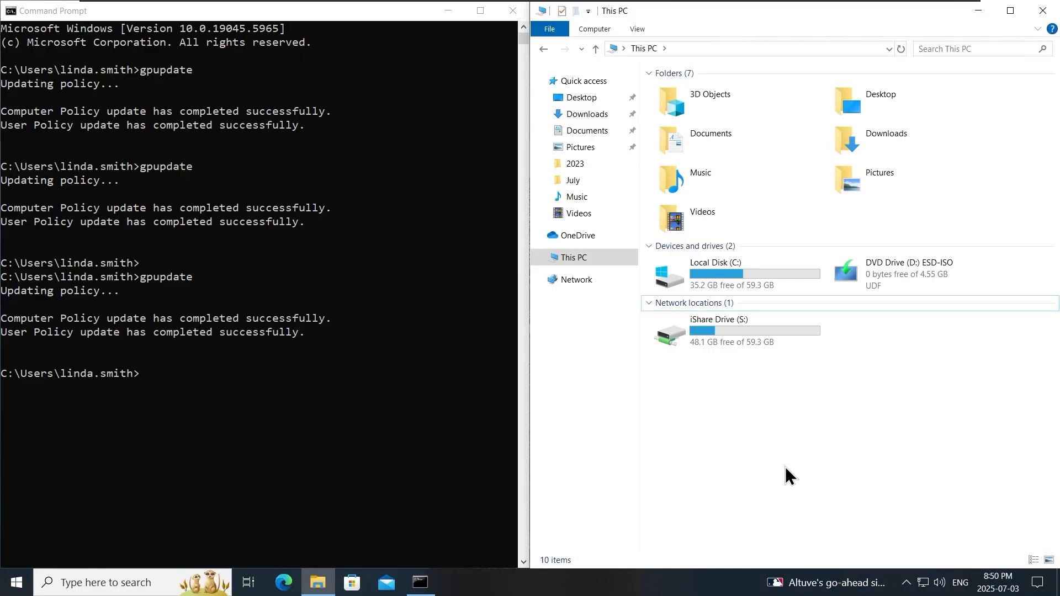
mouse_move(706, 7)
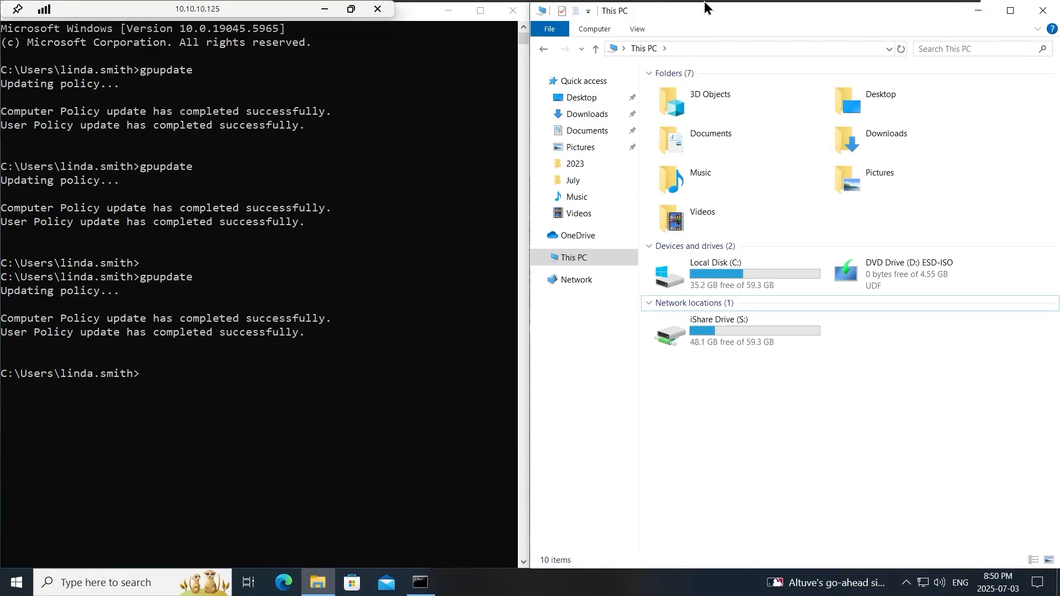
click(549, 8)
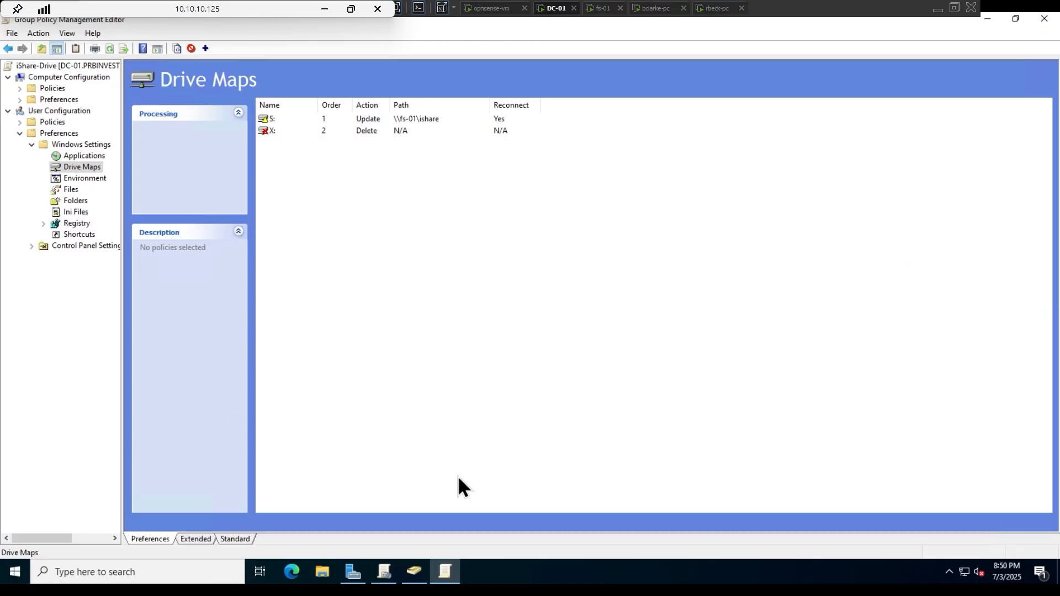
- Drag RBECK-PC from the default Computers container into HeadOffice Computers, confirming the move
click(414, 571)
click(72, 190)
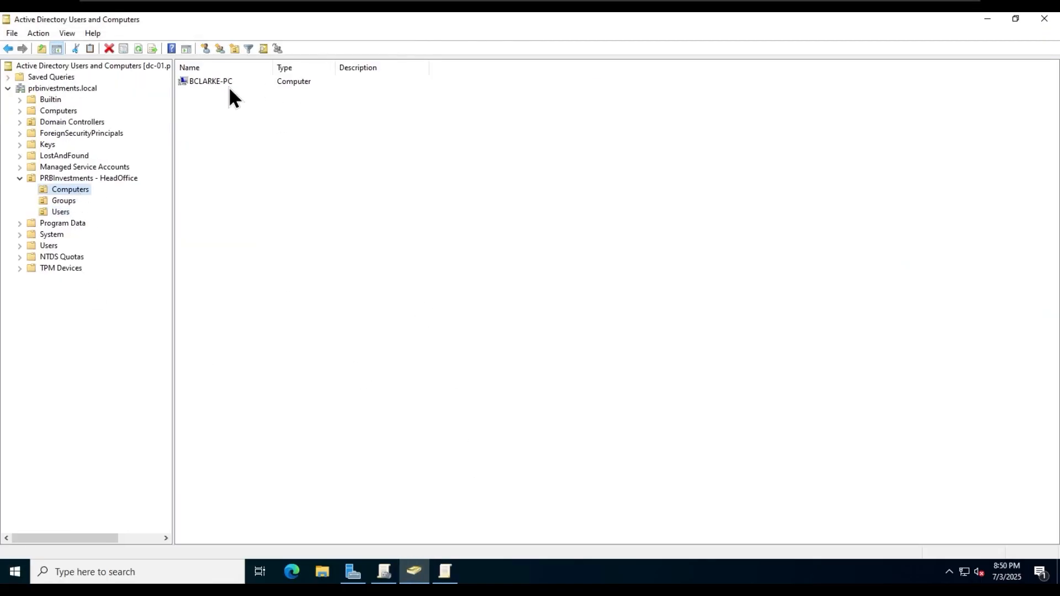
click(226, 84)
click(67, 112)
drag(208, 94, 72, 191)
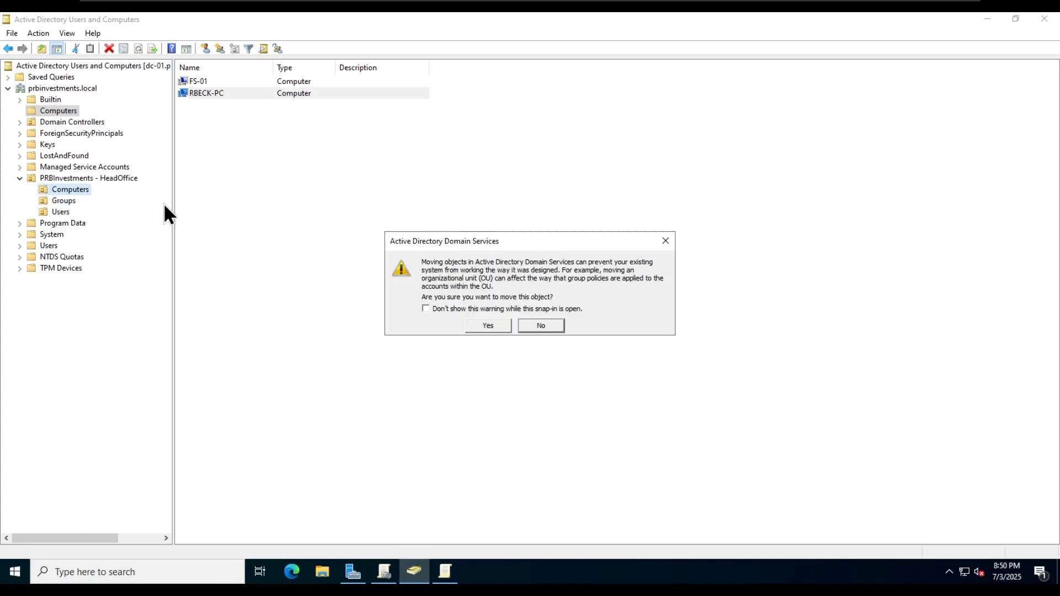
click(487, 325)
click(71, 189)
click(223, 93)
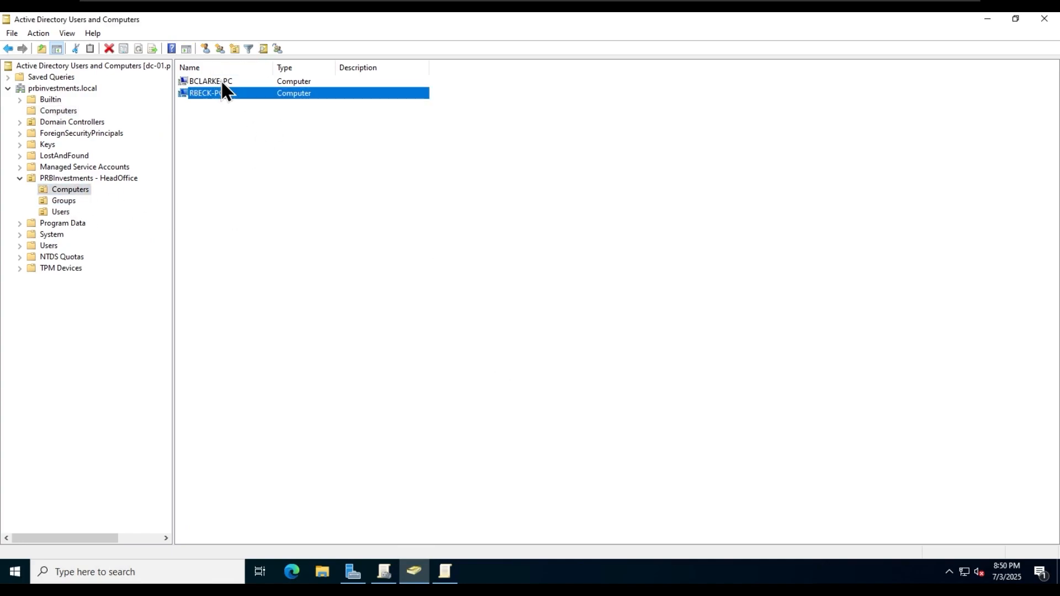
click(269, 200)
click(291, 572)
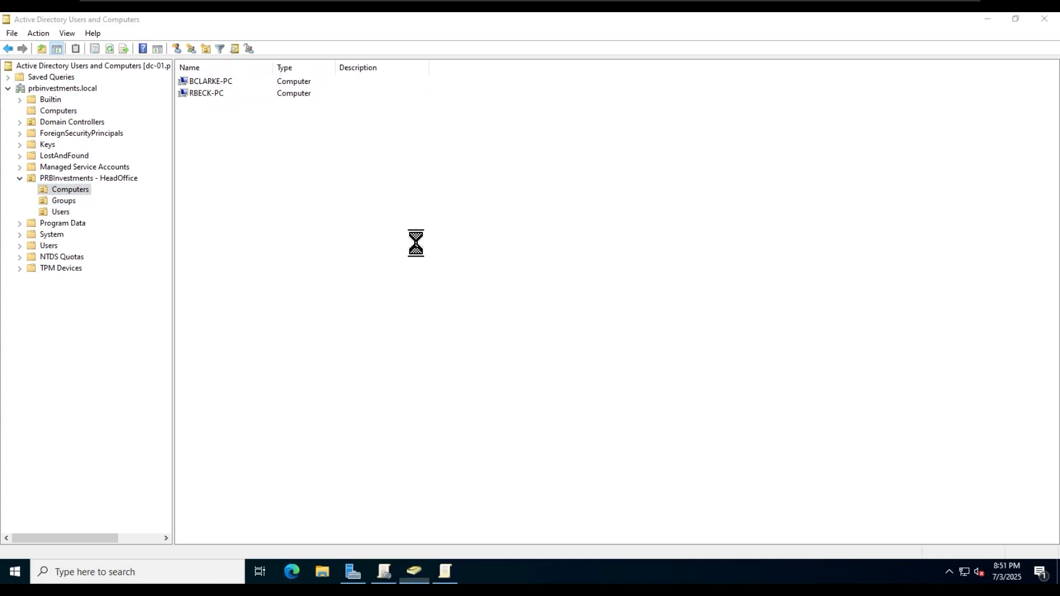
- Search Google for 'chrome enterprise download' and download the Chrome Enterprise bundle
text(google.com)
key(Return)
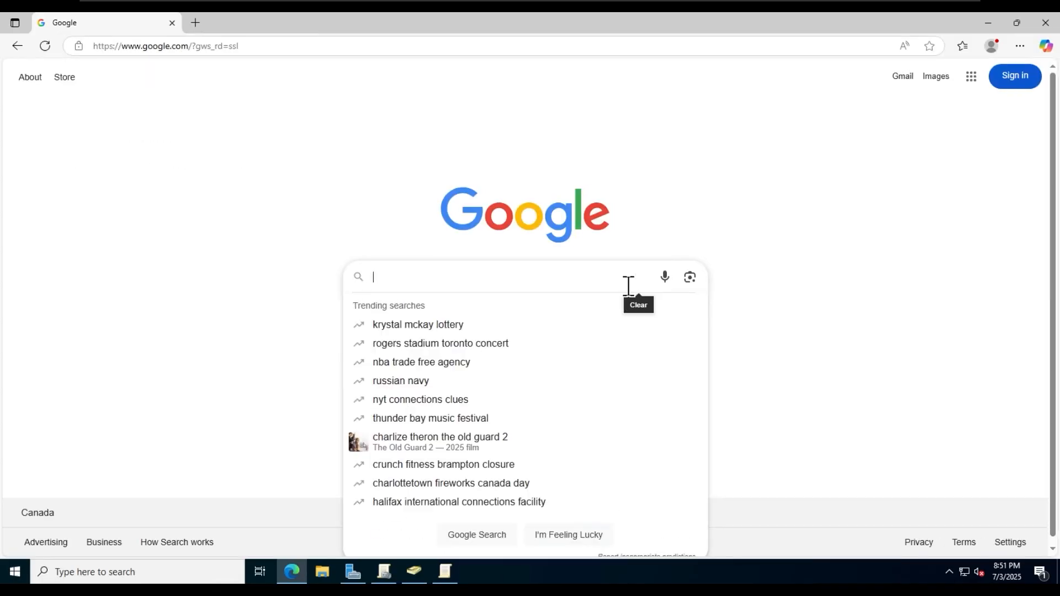
text(chrome enterprise download)
key(Return)
click(504, 331)
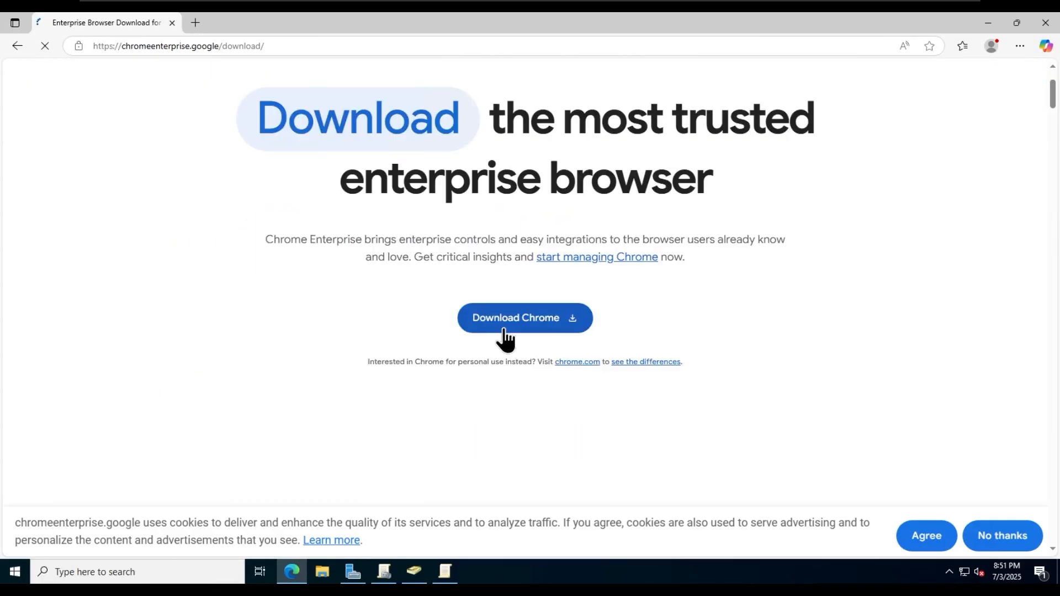
click(504, 331)
click(587, 434)
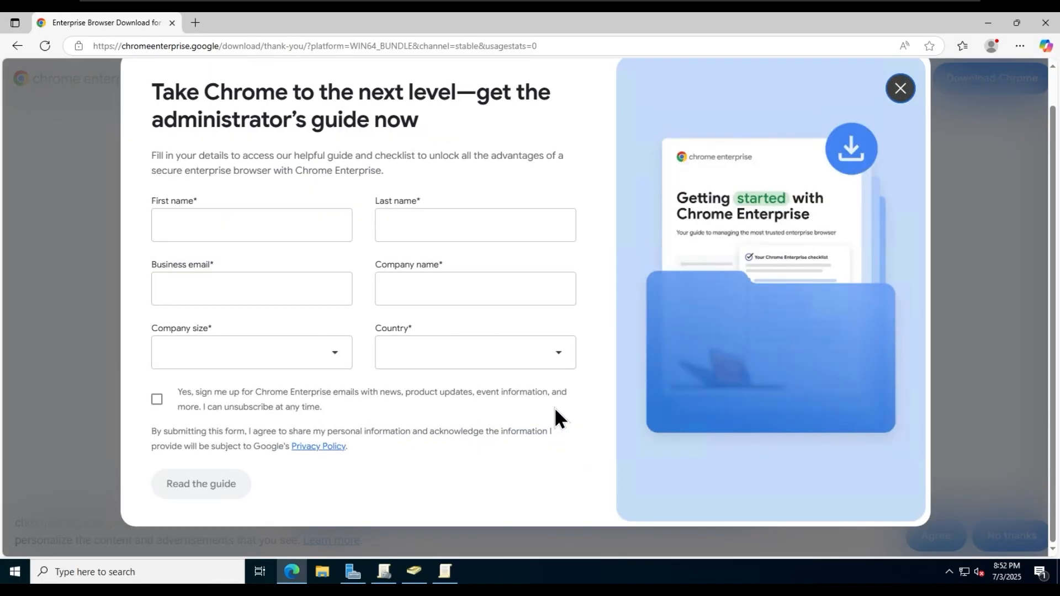
click(900, 119)
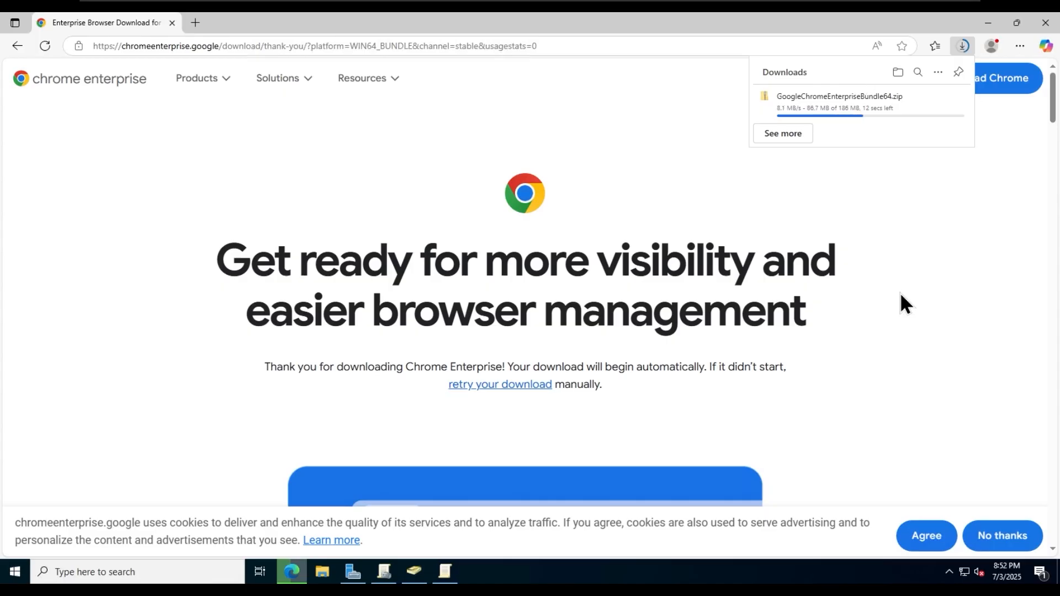
- In a new tab, open Mozilla's Firefox Enterprise downloads and list the Windows 64-bit options
click(195, 22)
text(google.)
key(Return)
text(fire)
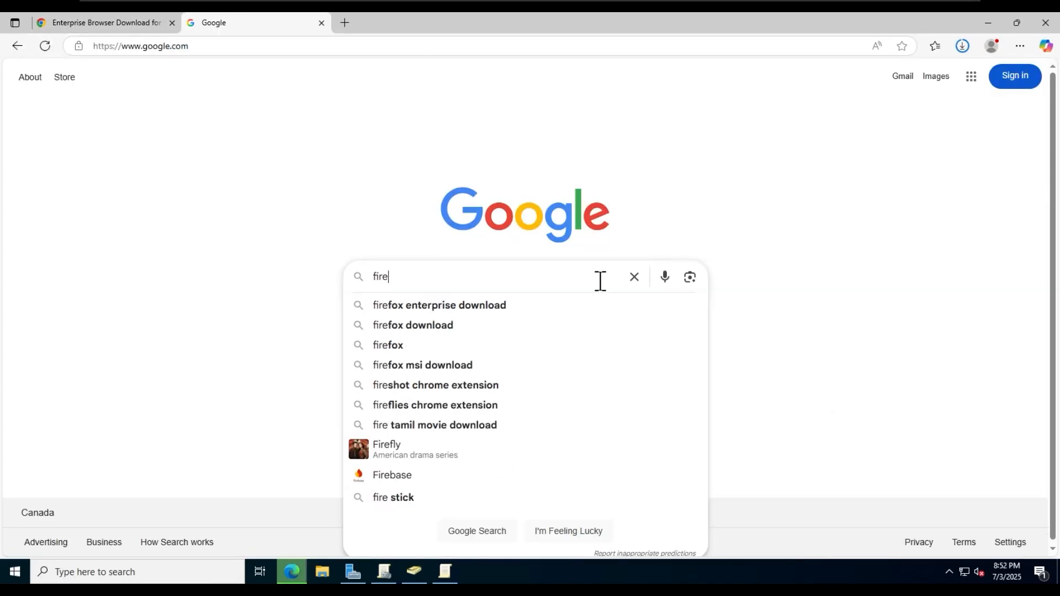
click(510, 304)
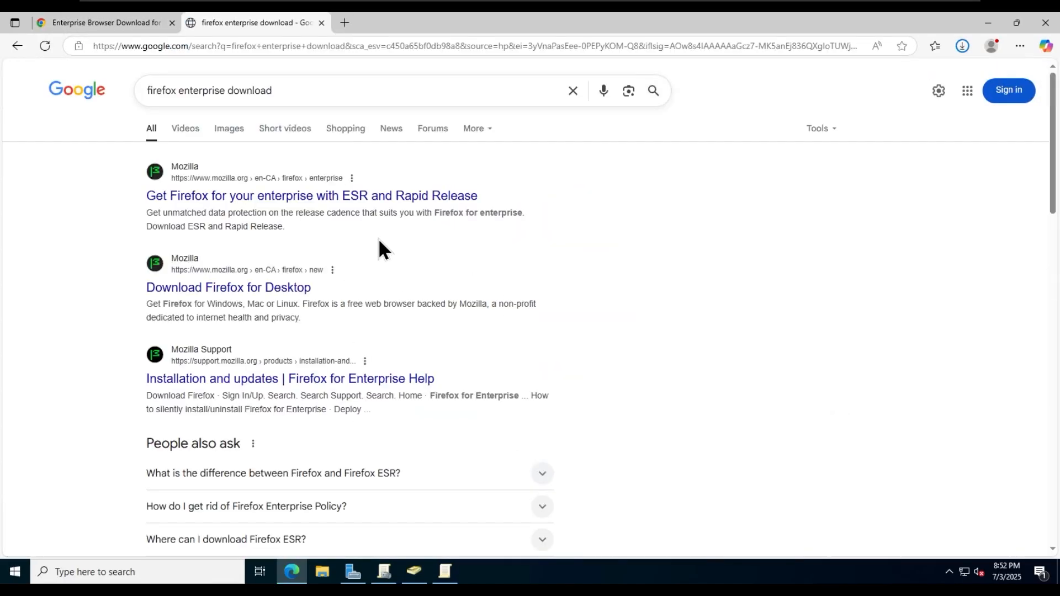
click(449, 197)
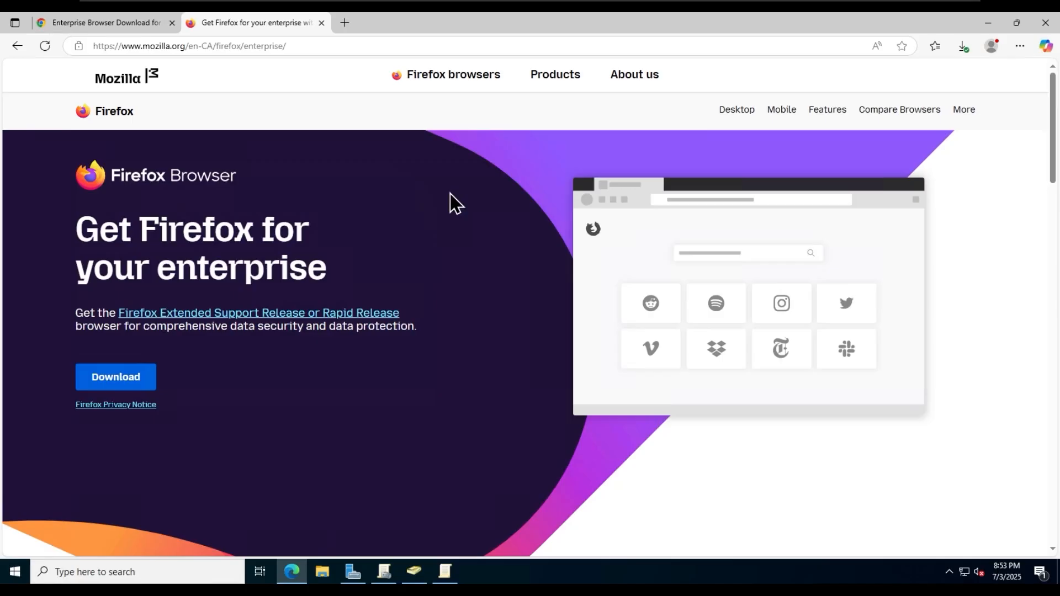
click(115, 378)
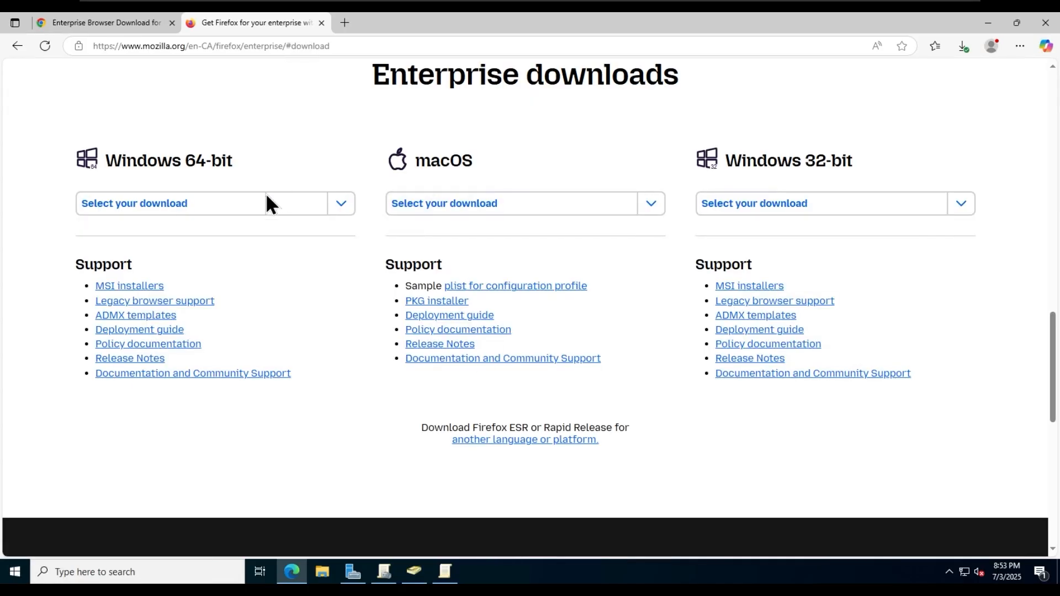
click(184, 209)
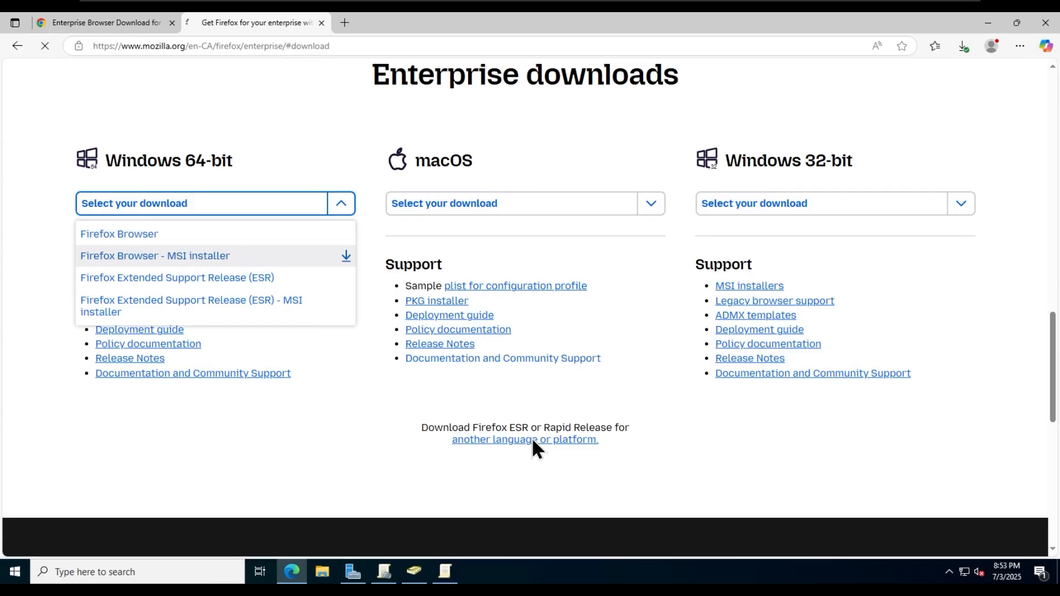
click(322, 572)
- Extract the Chrome enterprise bundle zip in Downloads
click(236, 212)
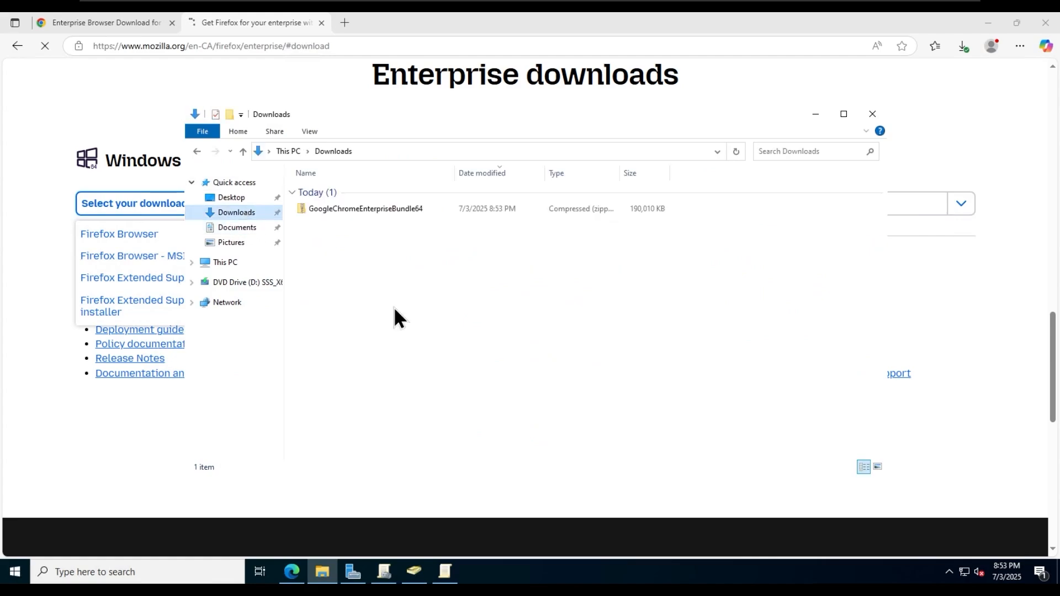
right_click(366, 207)
click(403, 245)
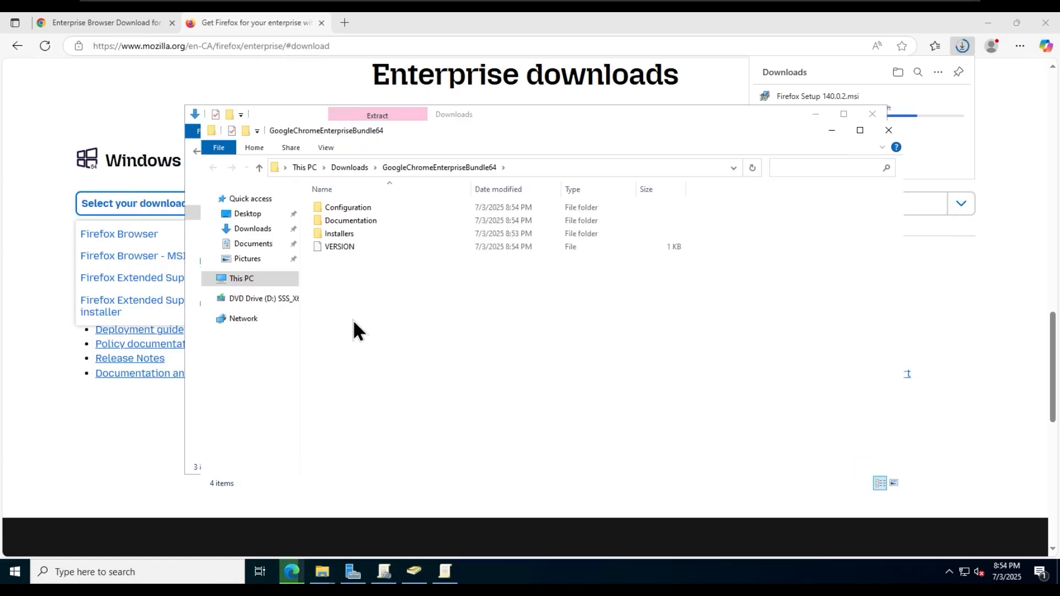
- Copy GoogleChromeStandaloneEnterprise64 from the extracted bundle's Installers folder
click(363, 167)
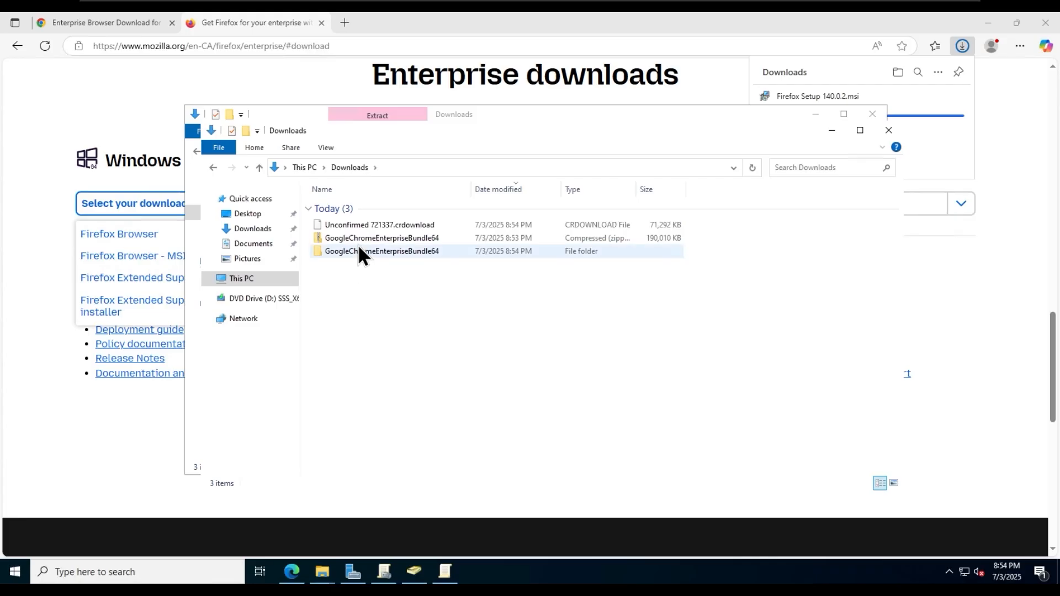
double_click(368, 250)
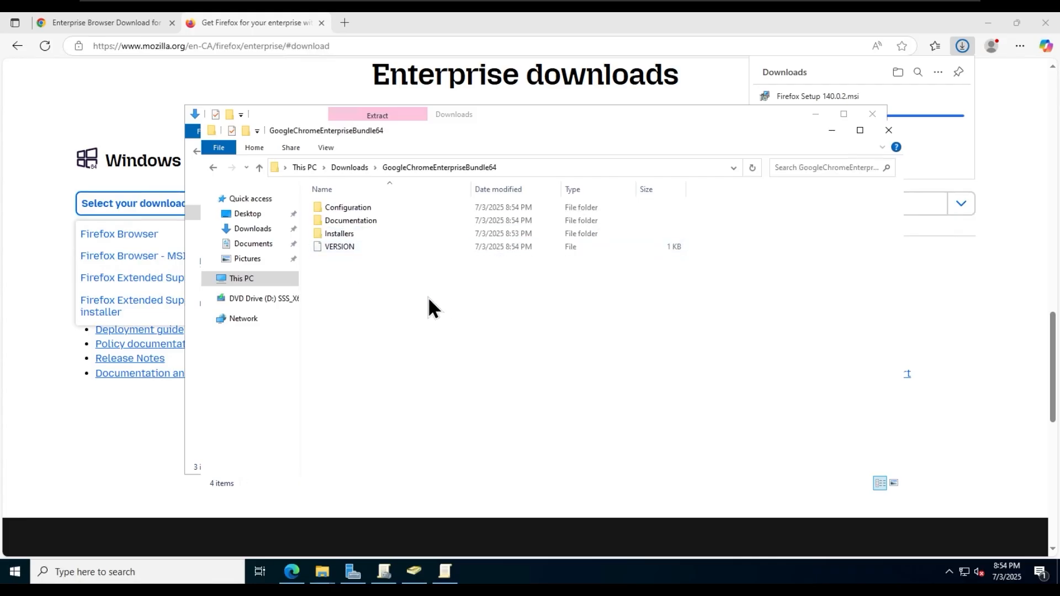
double_click(368, 233)
right_click(376, 221)
click(413, 379)
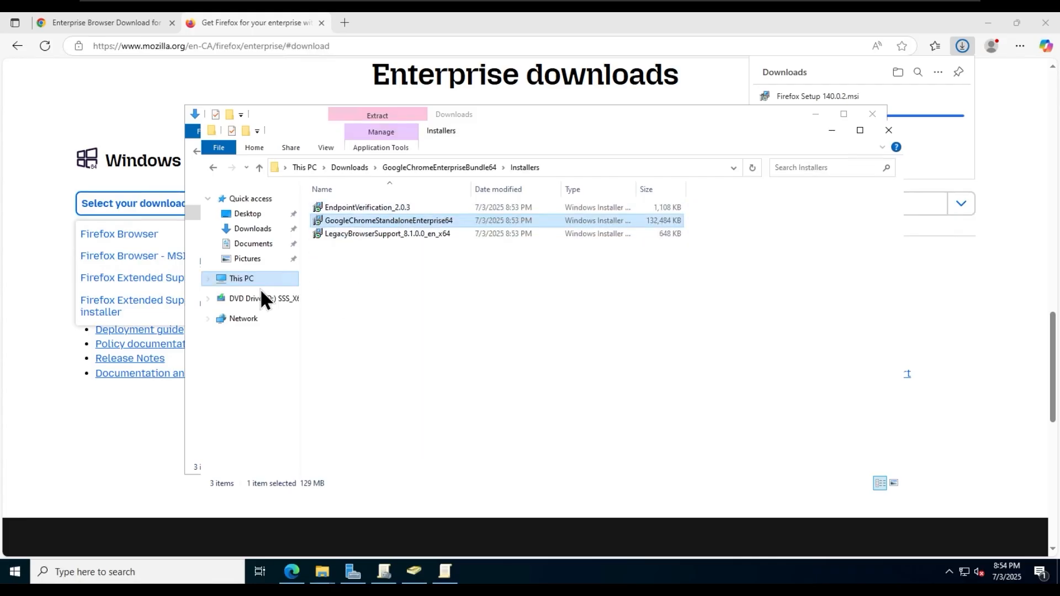
- Create a new folder named 'software' on Local Disk (C:)
click(240, 279)
double_click(385, 348)
right_click(384, 313)
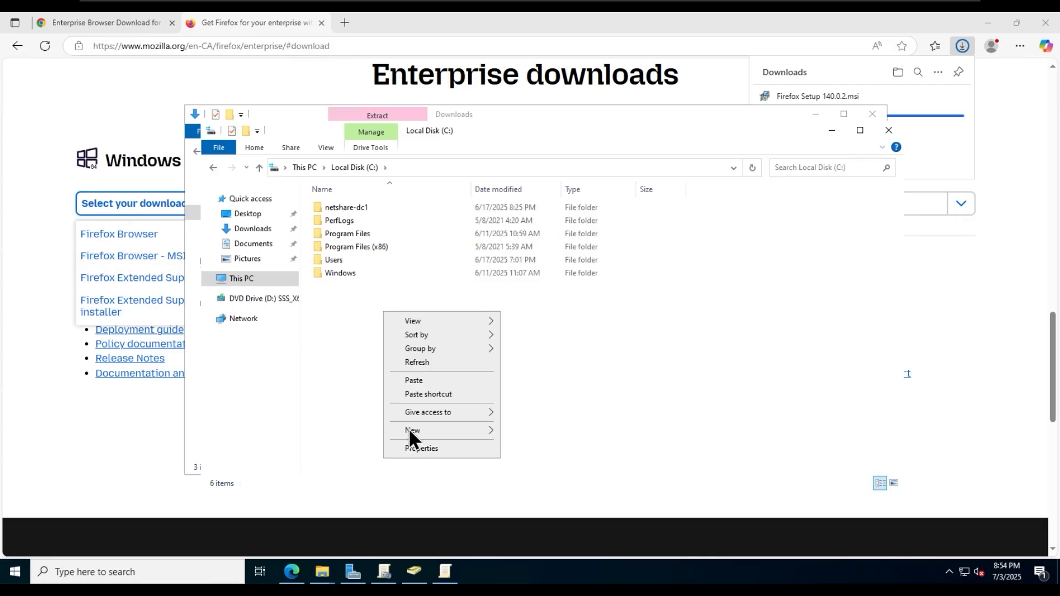
mouse_move(443, 430)
click(529, 432)
text(s)
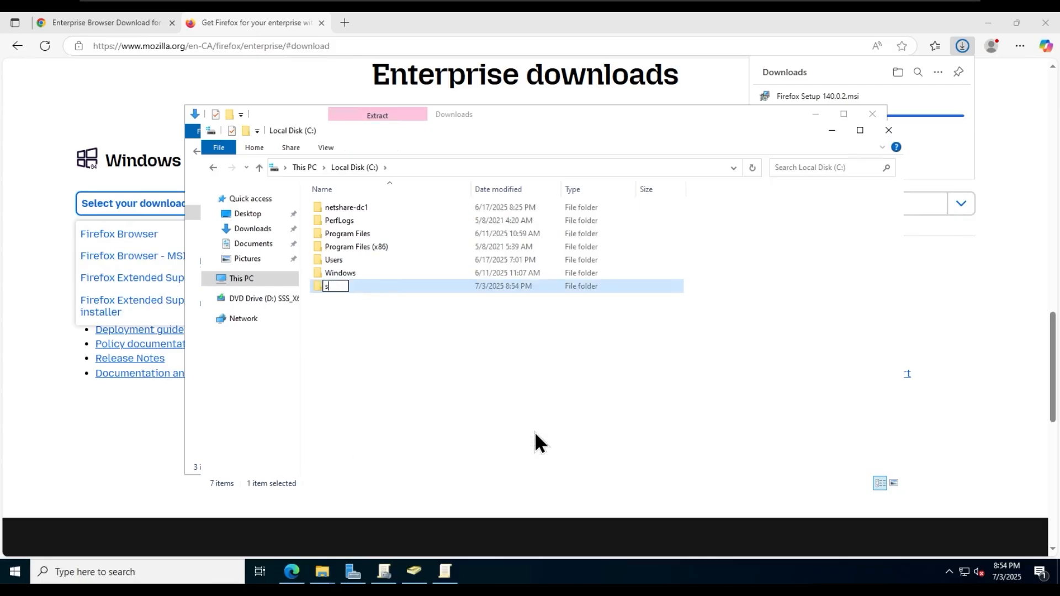
text(oftware)
key(Return)
- Paste the Chrome installer into C:\software
click(502, 402)
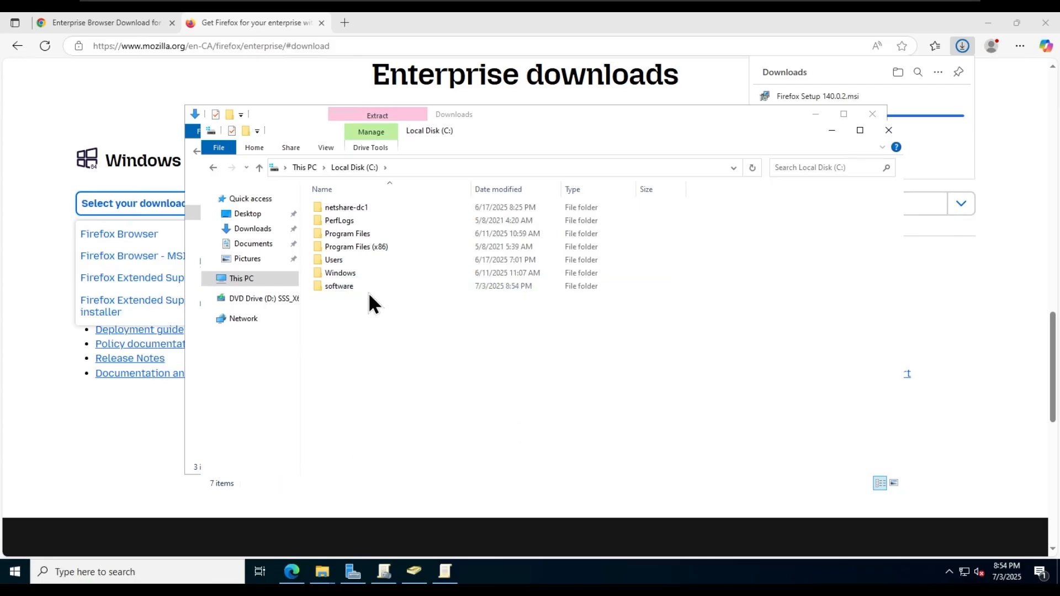
double_click(363, 288)
right_click(408, 389)
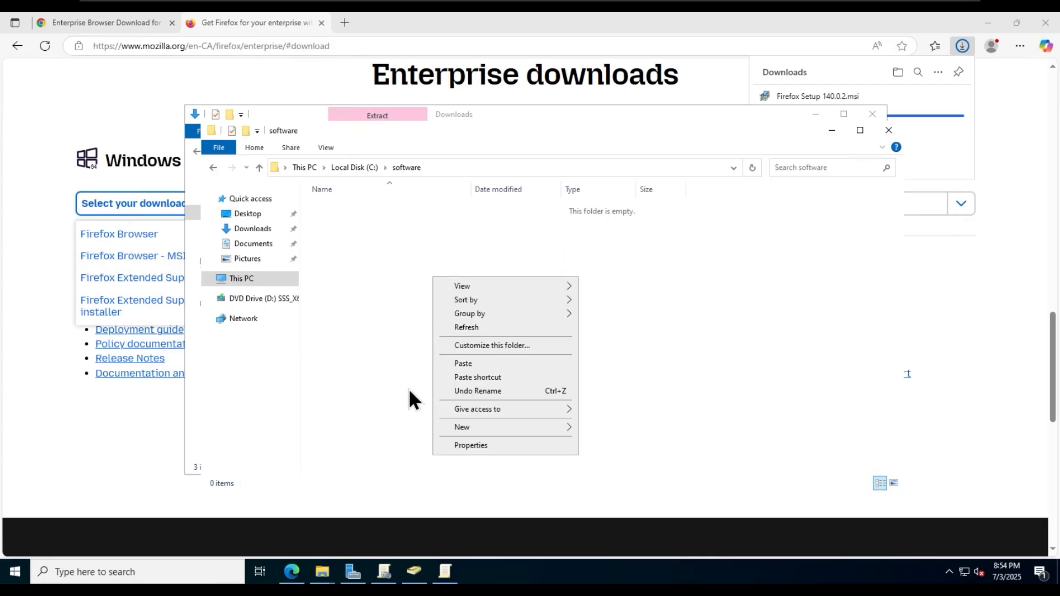
click(479, 365)
click(380, 169)
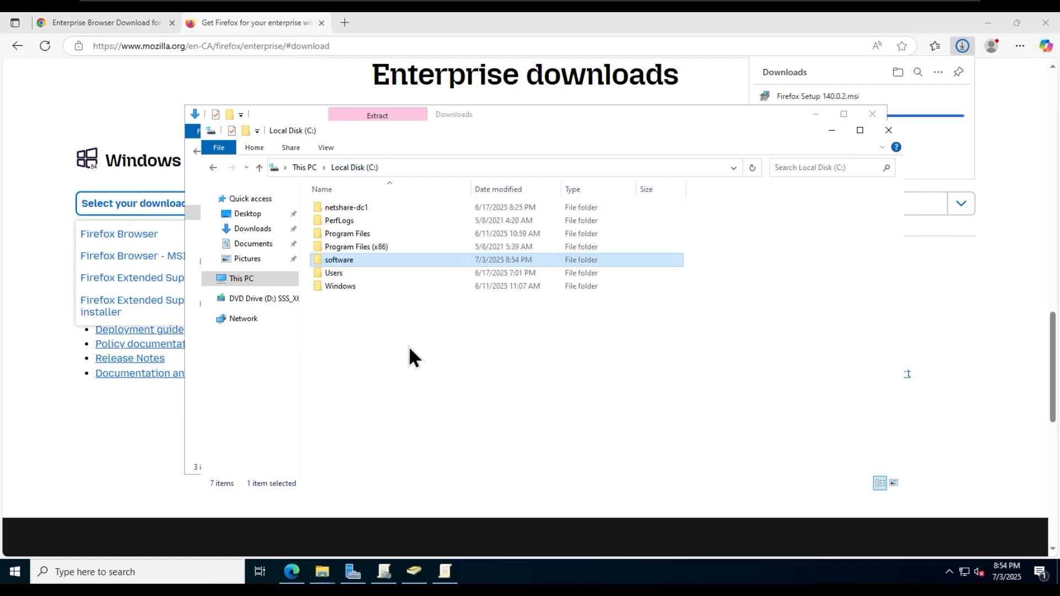
- Share the software folder through Advanced Sharing, keeping Everyone with Read permission
right_click(349, 262)
click(440, 490)
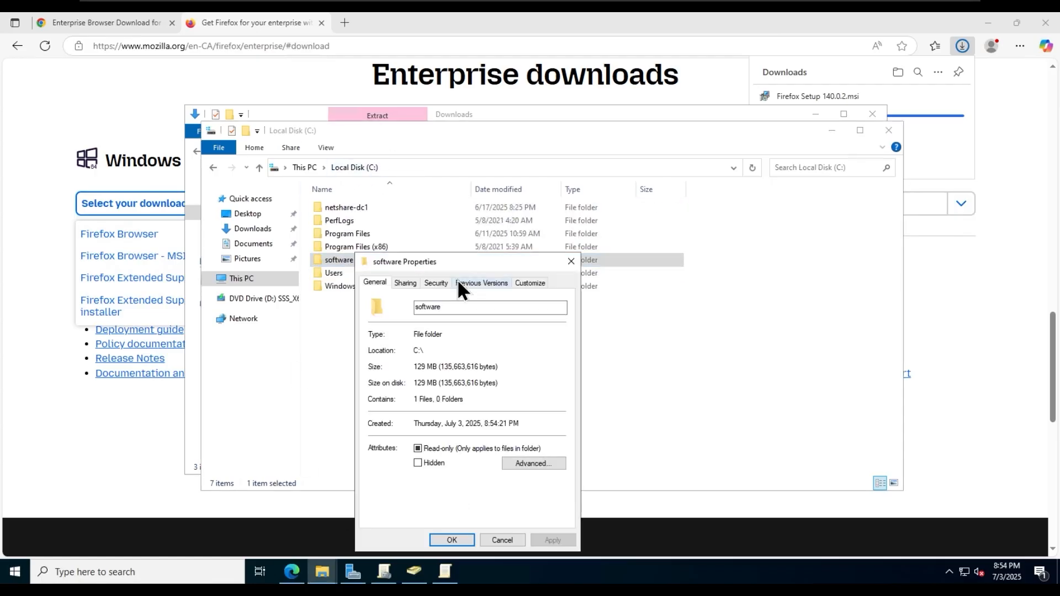
drag(454, 262, 529, 161)
click(471, 183)
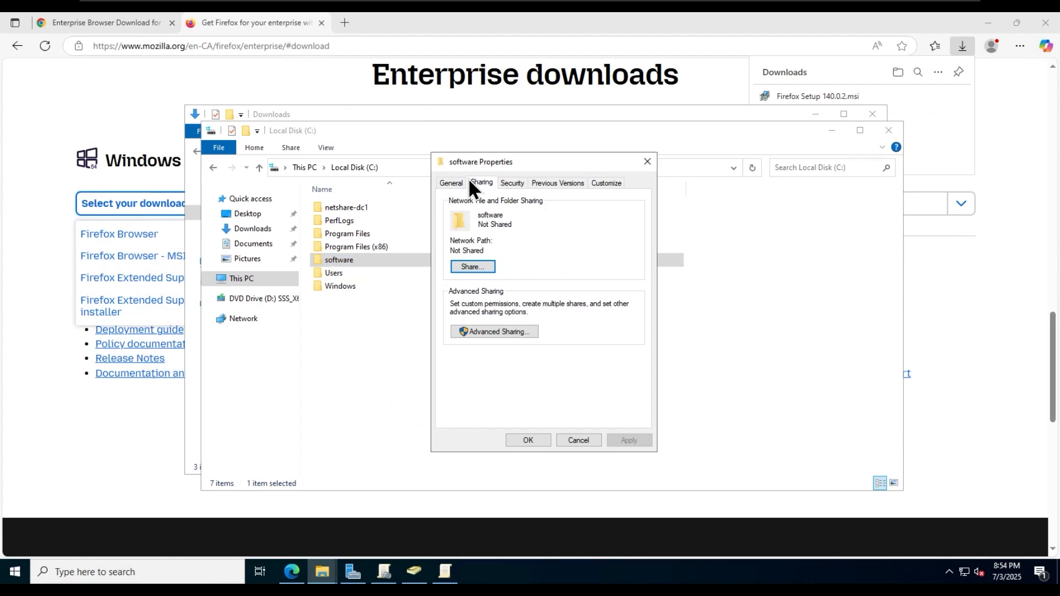
click(484, 332)
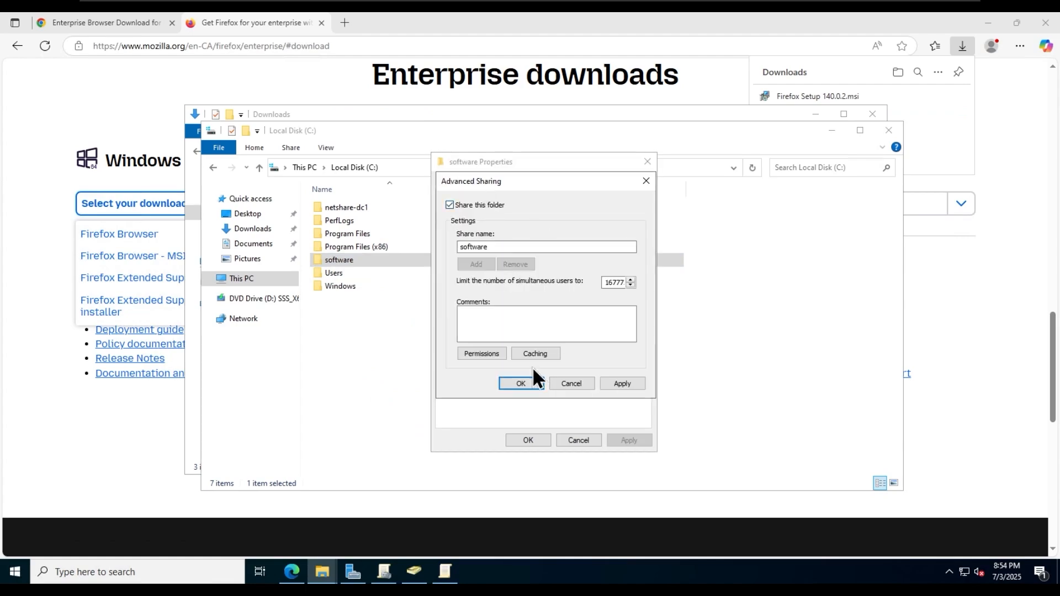
click(486, 355)
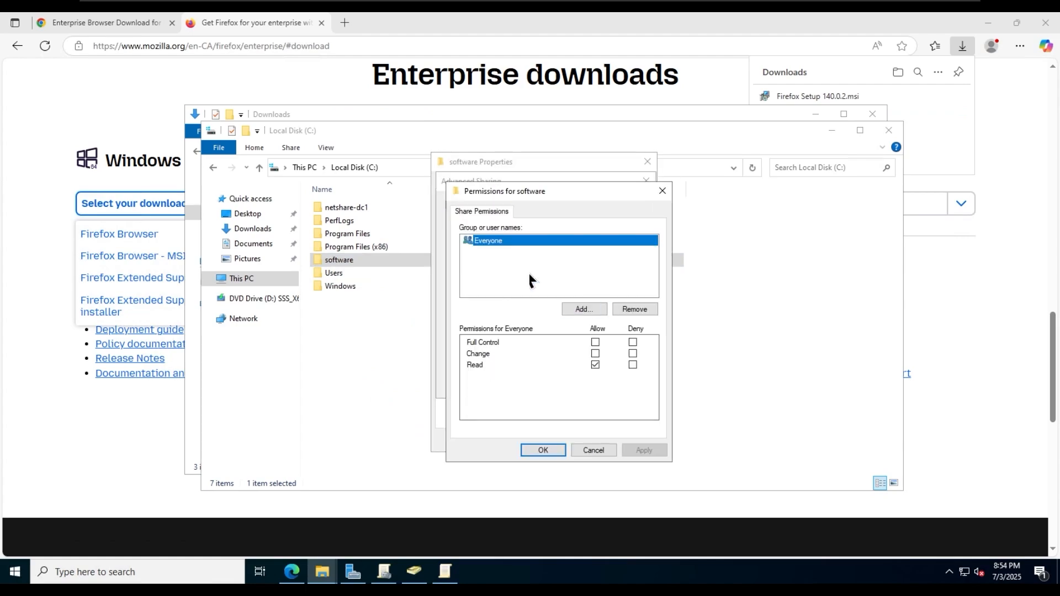
click(543, 450)
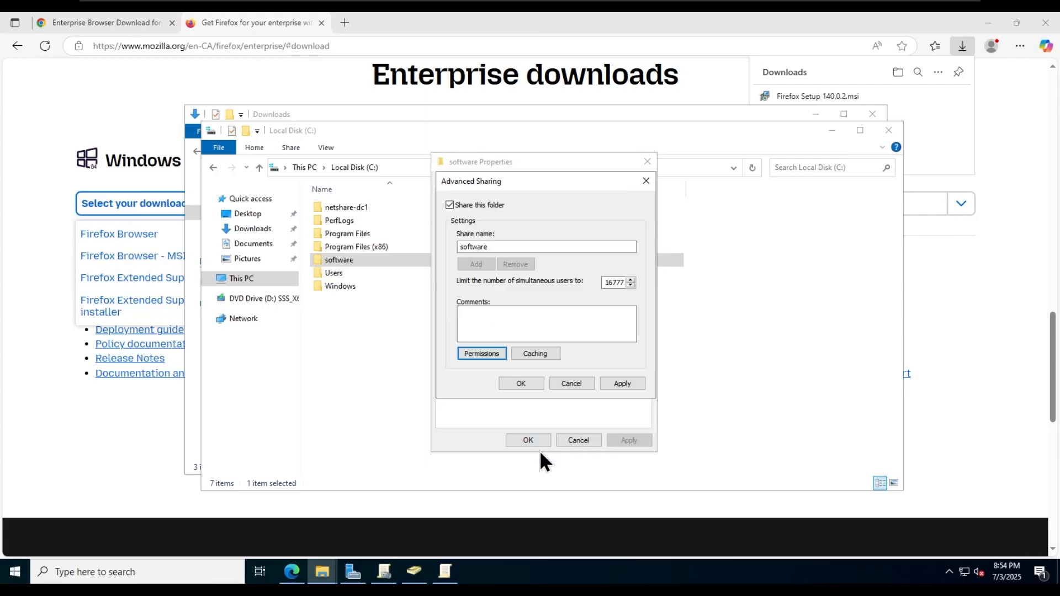
click(624, 381)
click(517, 385)
- Note the network path \\DC-01\software and close the folder properties
drag(519, 250, 426, 252)
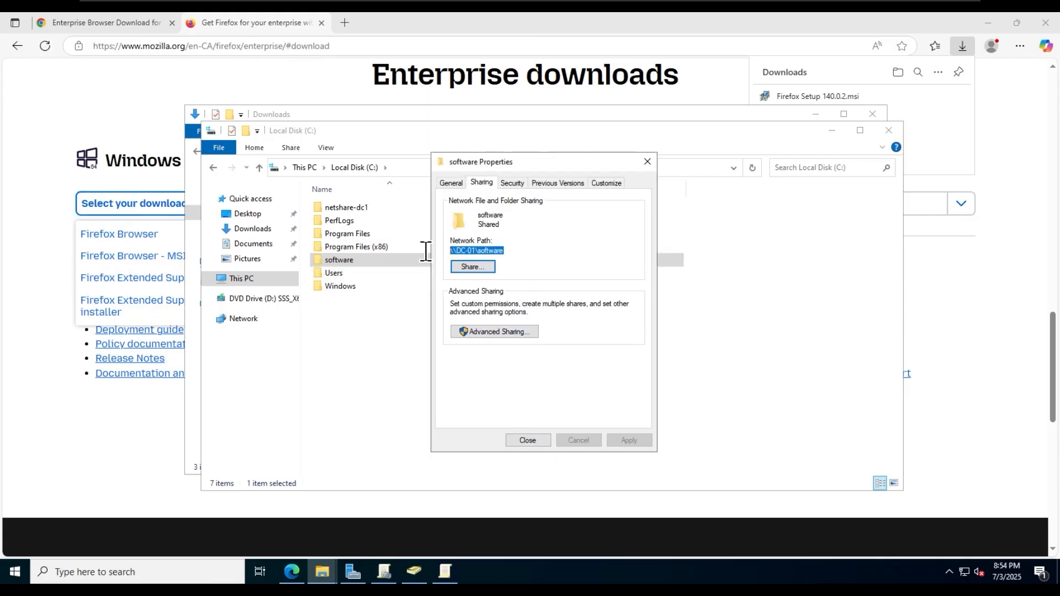
click(531, 440)
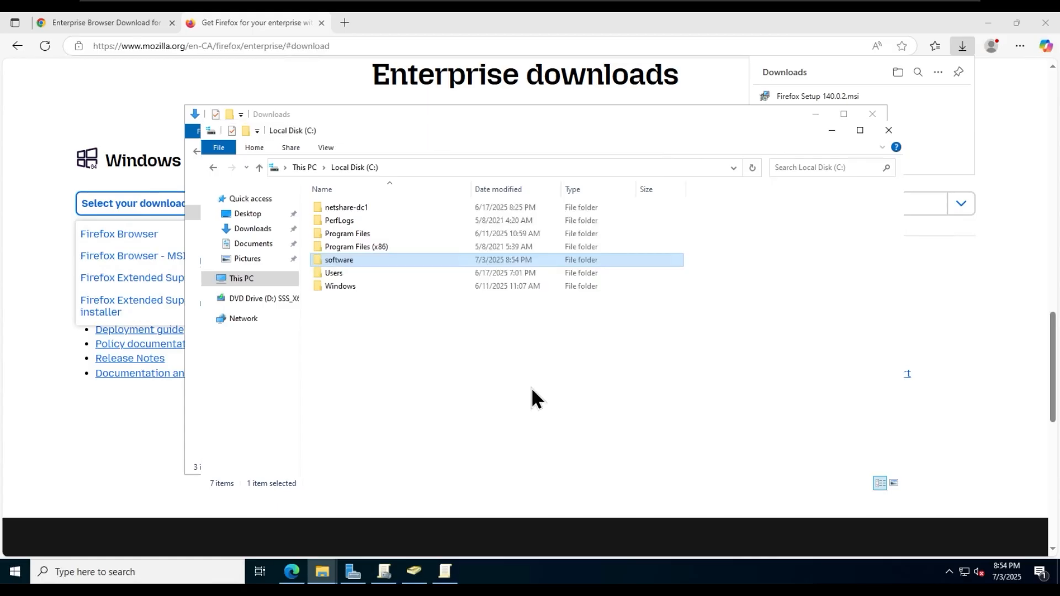
click(532, 392)
- On the client PC, browse to \\dc-01\software to confirm the installer is reachable, then return to DC-01
mouse_move(626, 21)
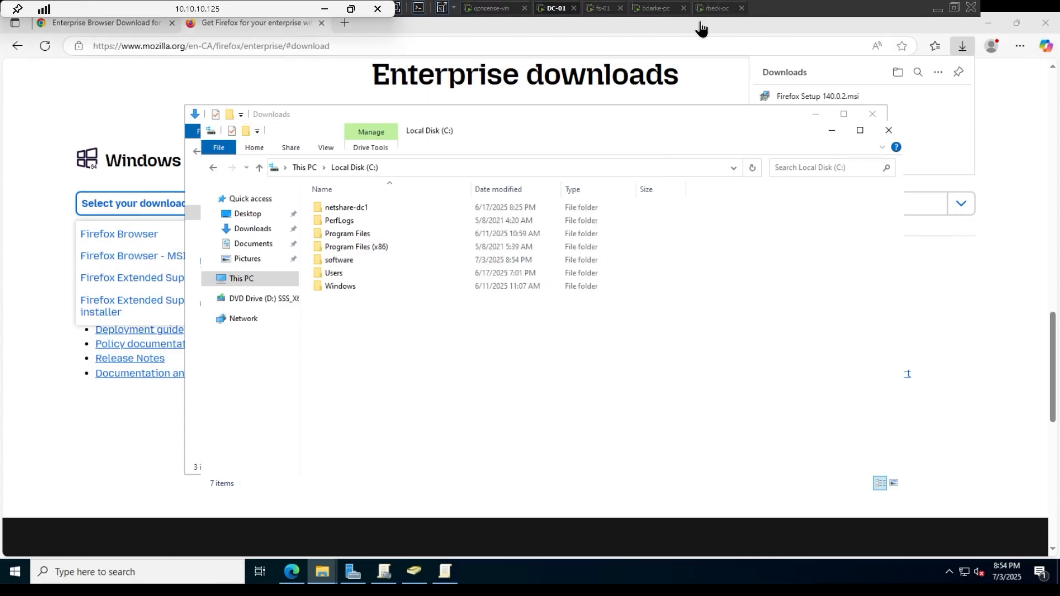
click(657, 6)
click(272, 43)
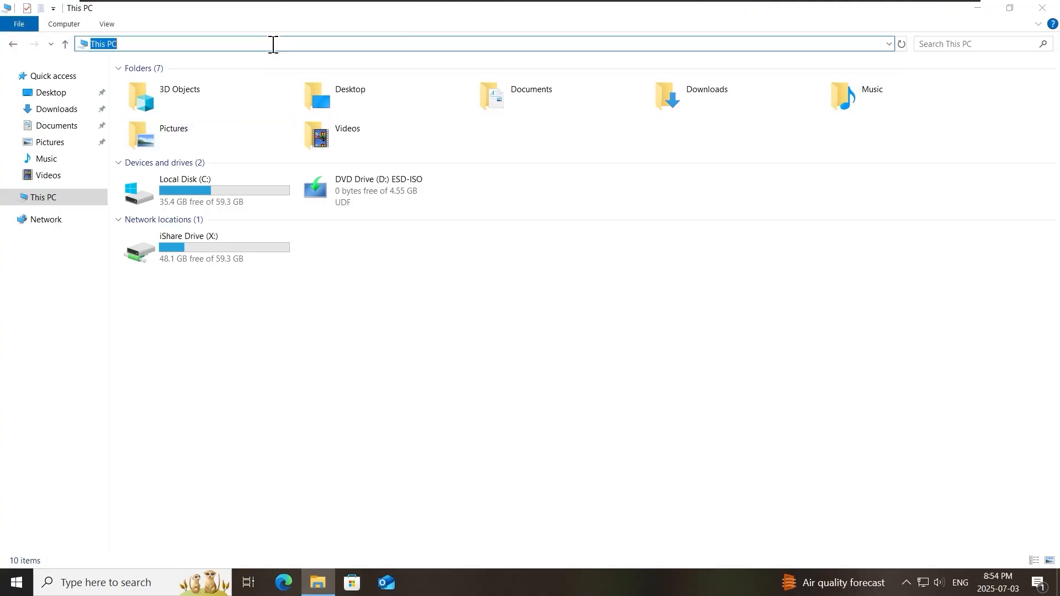
text(\\dc-01\software)
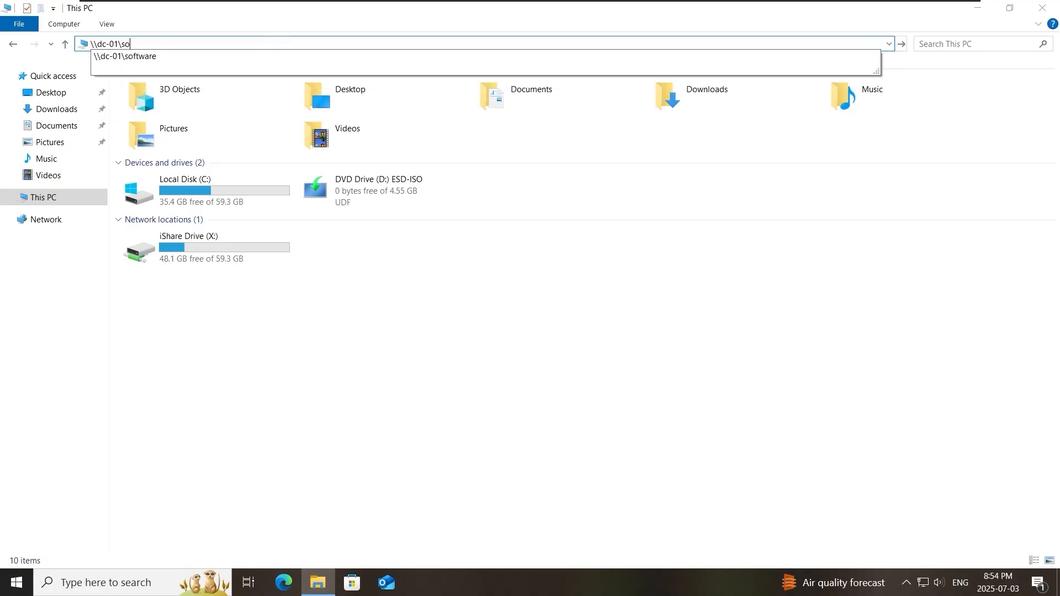
key(Return)
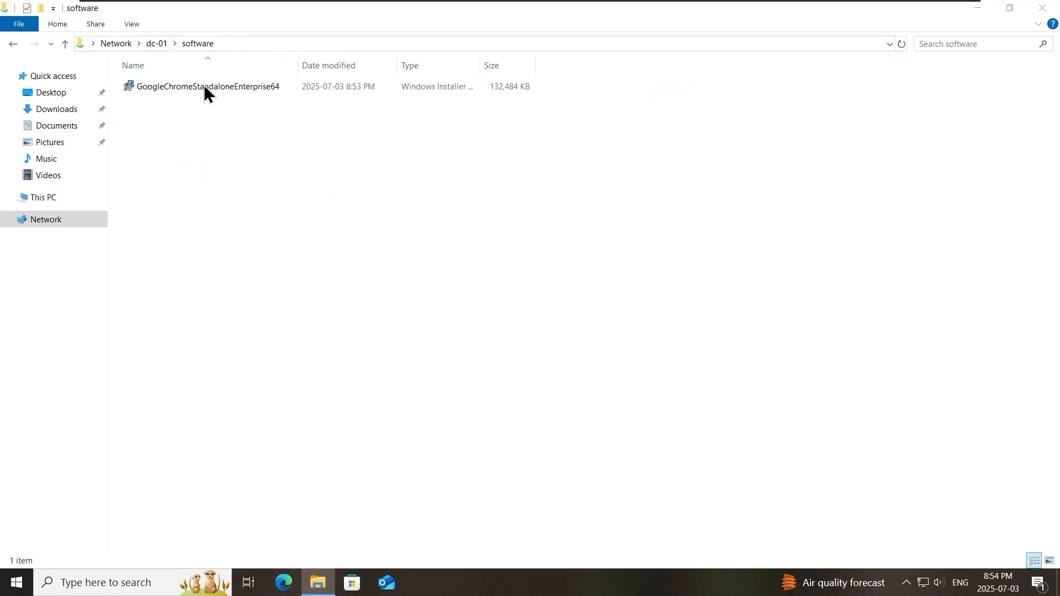
click(1046, 7)
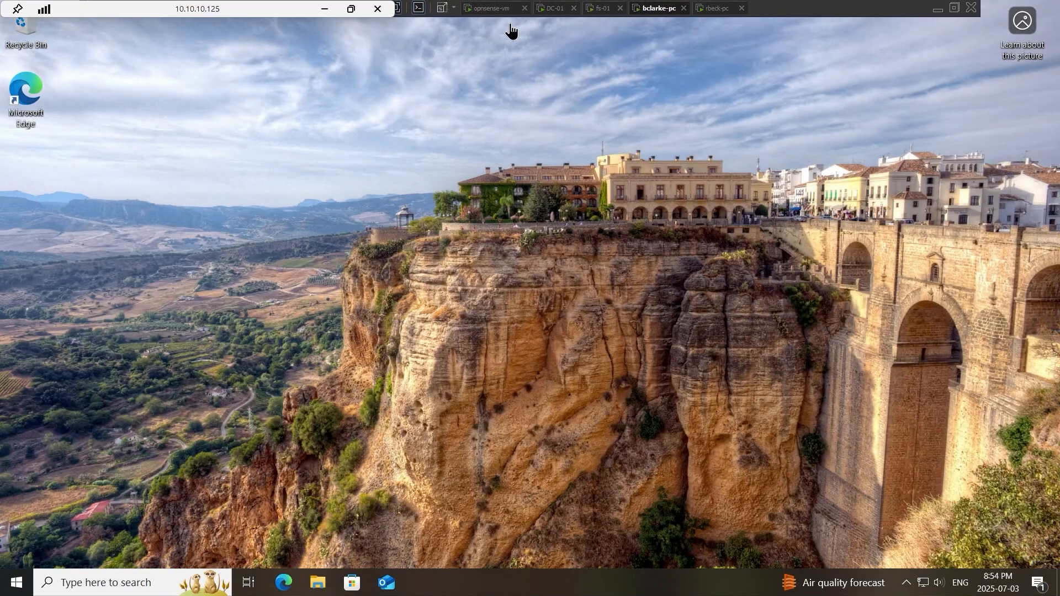
click(555, 7)
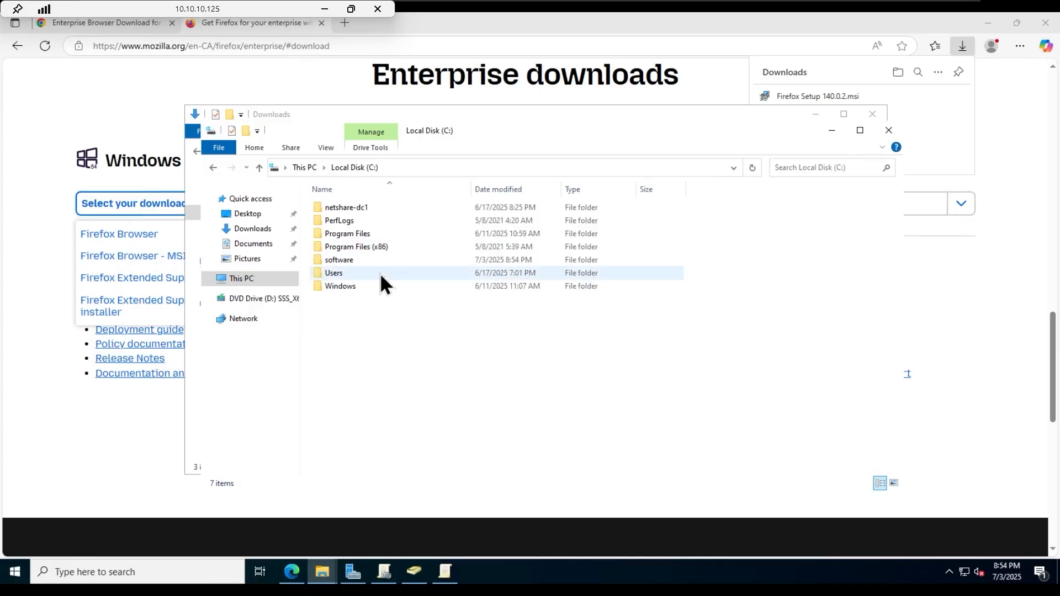
- Create a new GPO named 'Chrome Install' under Group Policy Objects
click(385, 572)
click(88, 192)
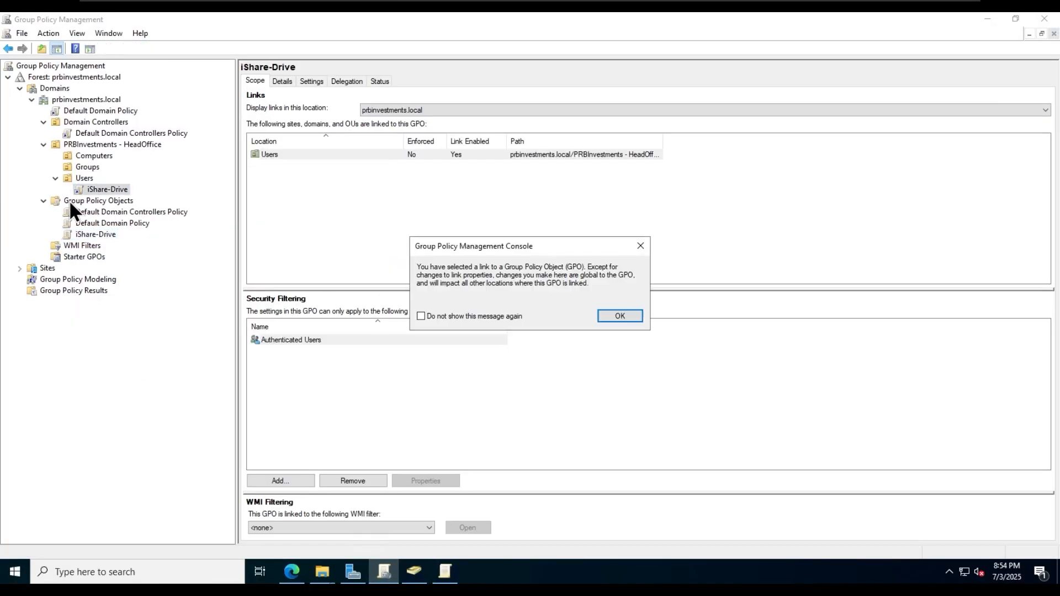
click(618, 319)
click(121, 200)
right_click(120, 200)
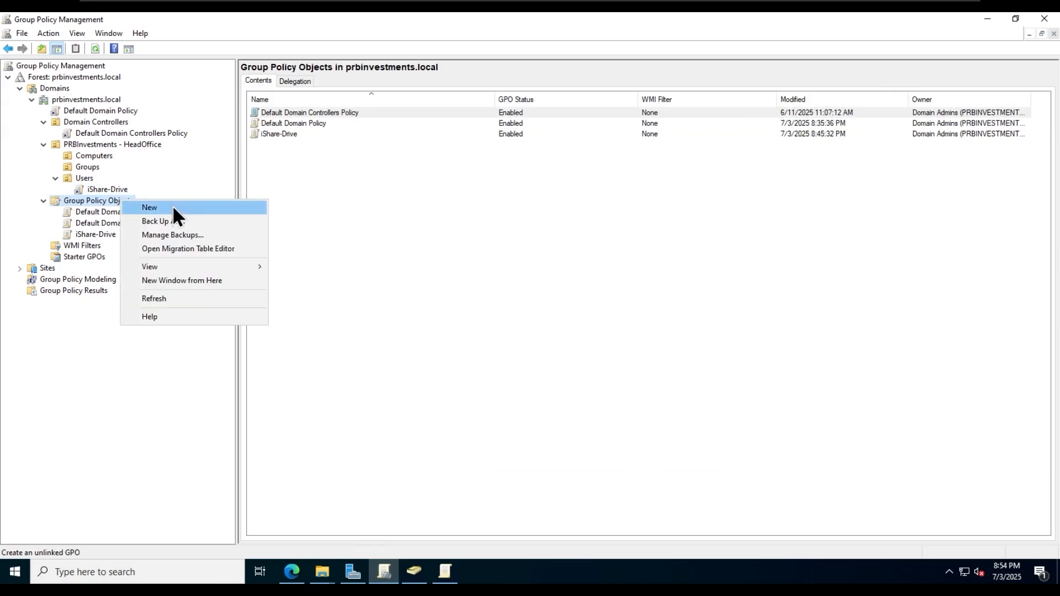
click(173, 209)
text(Chrome)
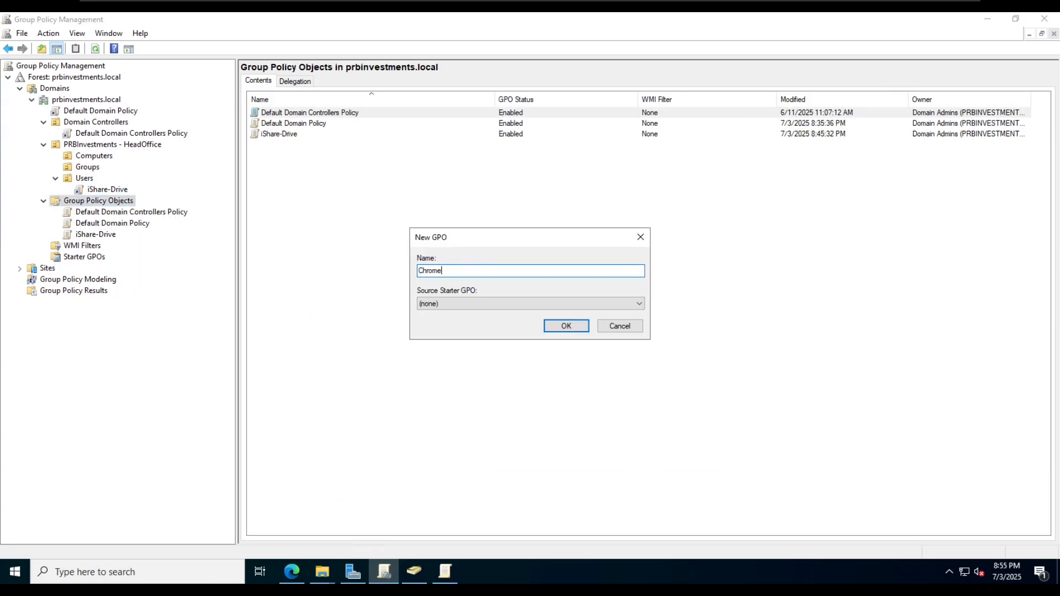
text( Install)
click(562, 325)
- Open Chrome Install in a maximized Group Policy Management Editor
click(107, 213)
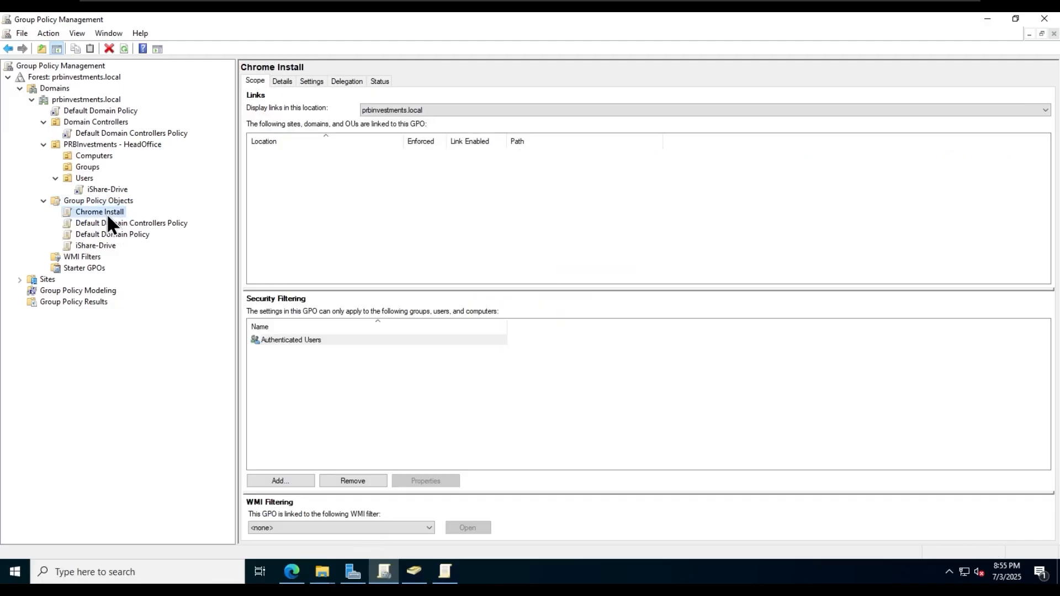
right_click(107, 213)
click(159, 221)
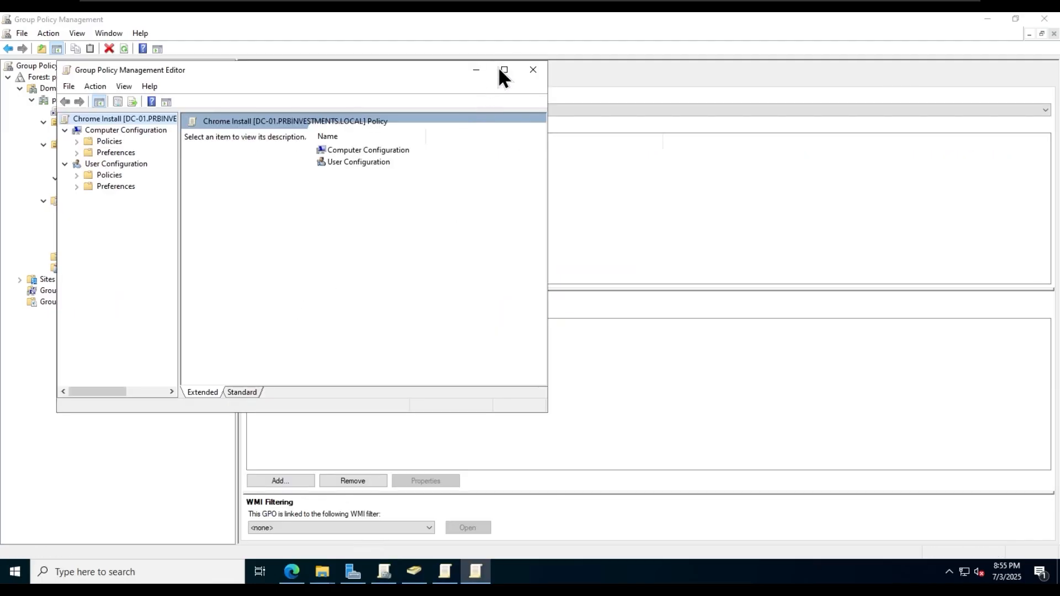
click(503, 70)
- Expand Computer Configuration > Policies > Software Settings to Software installation
double_click(314, 98)
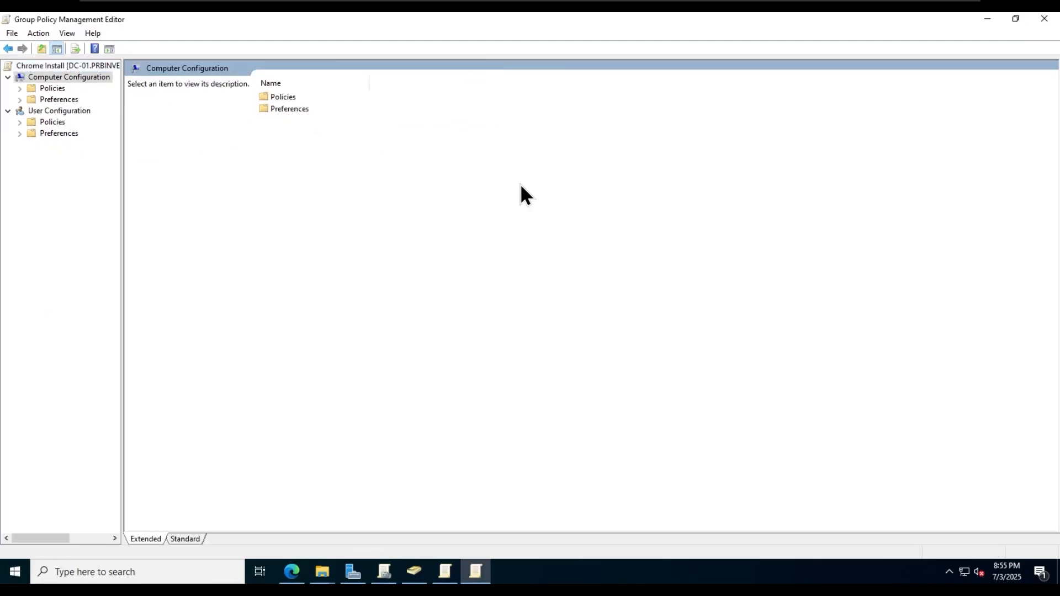
click(20, 88)
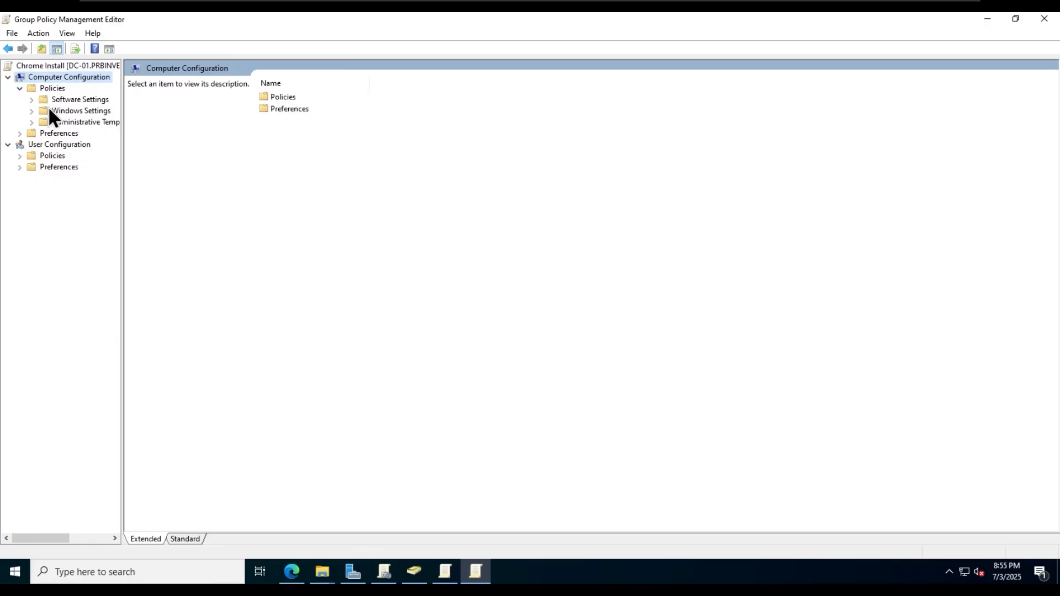
click(32, 99)
click(95, 111)
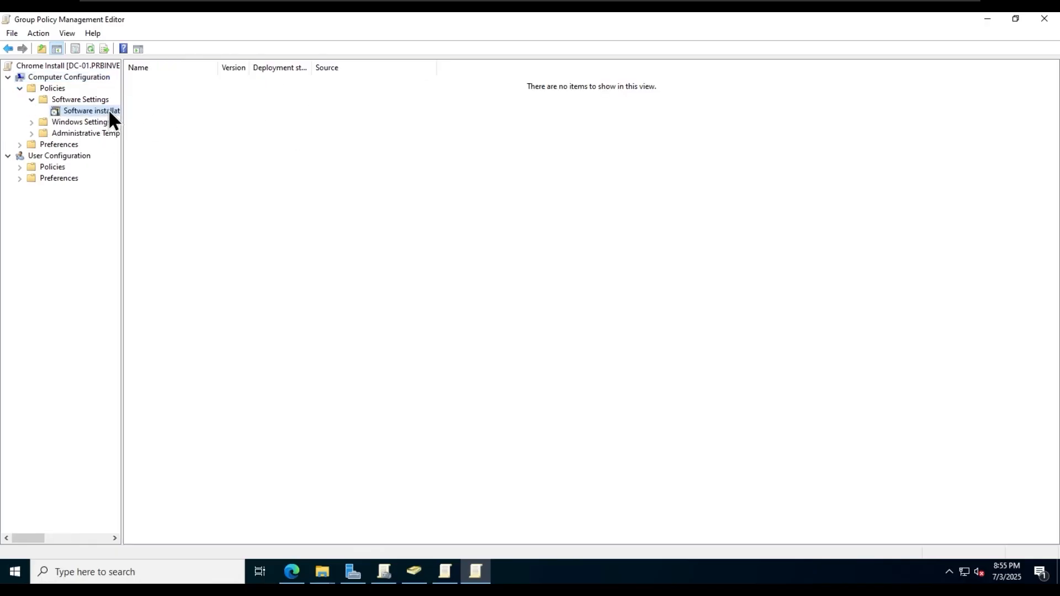
right_click(103, 110)
mouse_move(168, 117)
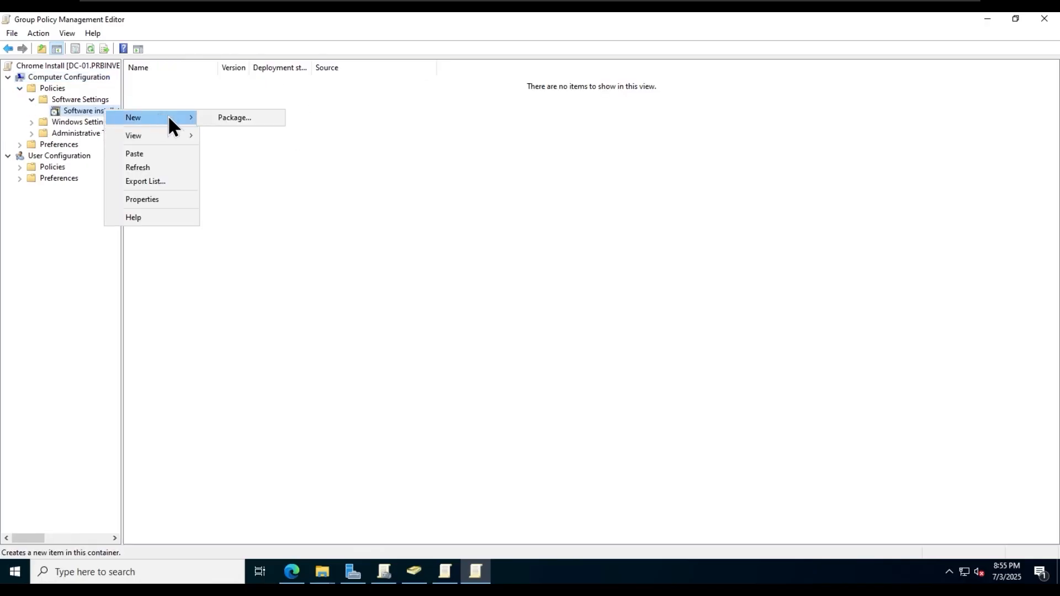
- Add C:\software\GoogleChromeStandaloneEnterprise64.msi as an Assigned software package
click(248, 118)
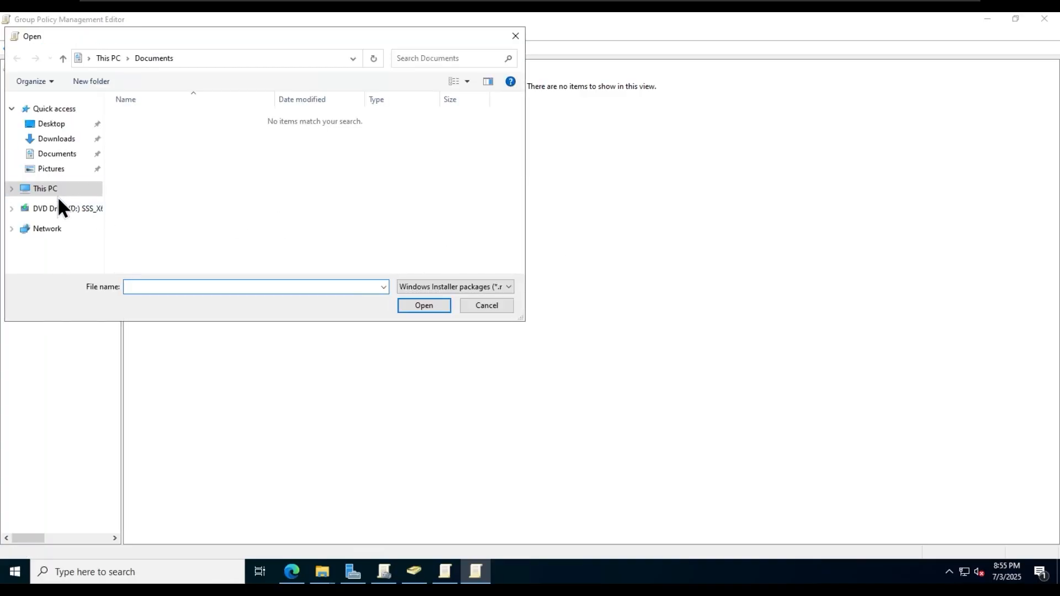
click(58, 192)
scroll(265, 204, down, 1)
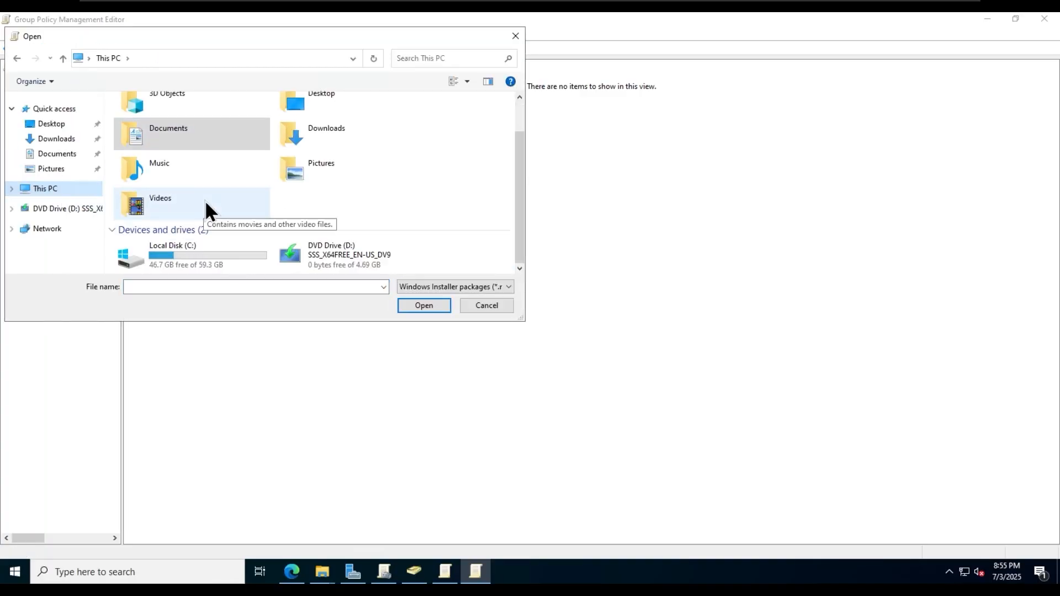
double_click(184, 247)
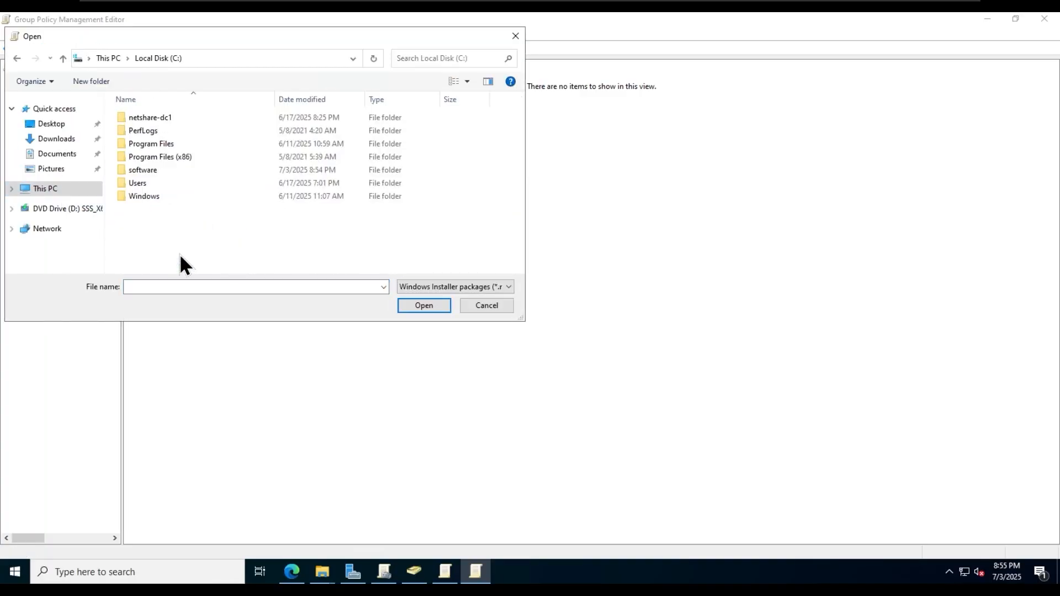
double_click(187, 169)
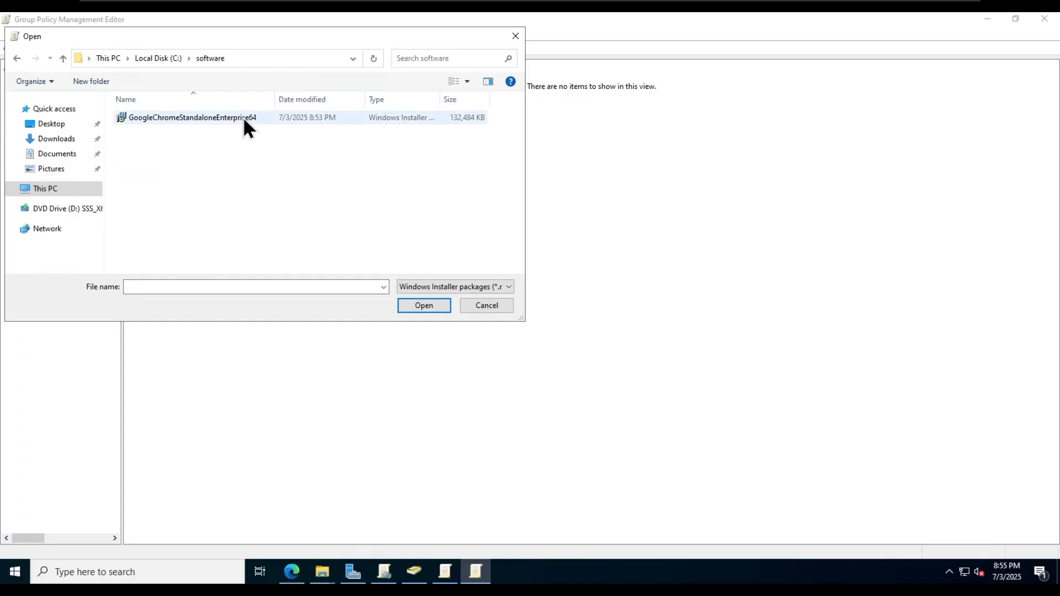
double_click(243, 117)
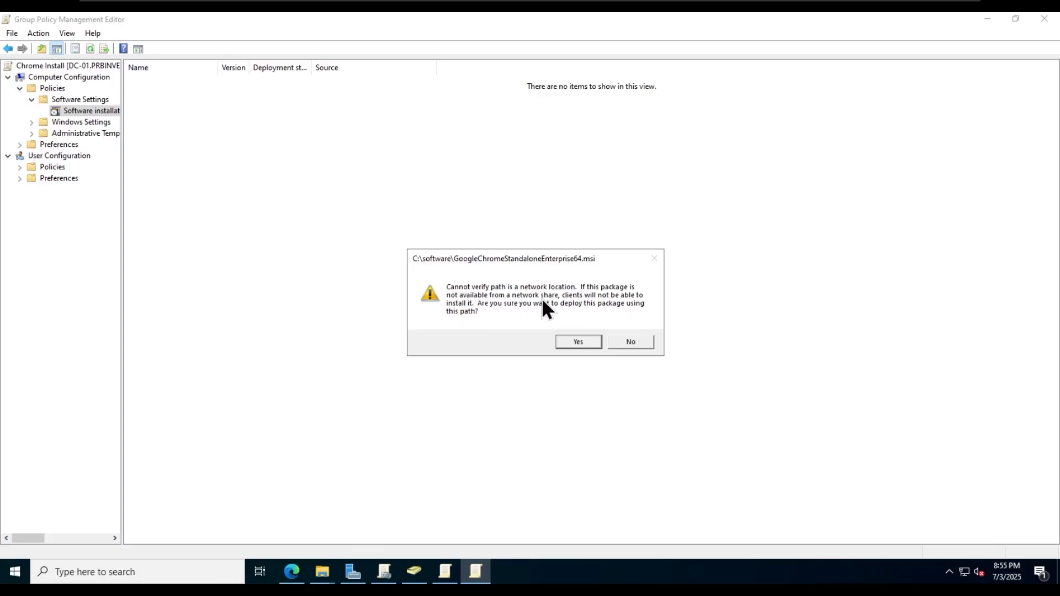
click(580, 340)
click(553, 345)
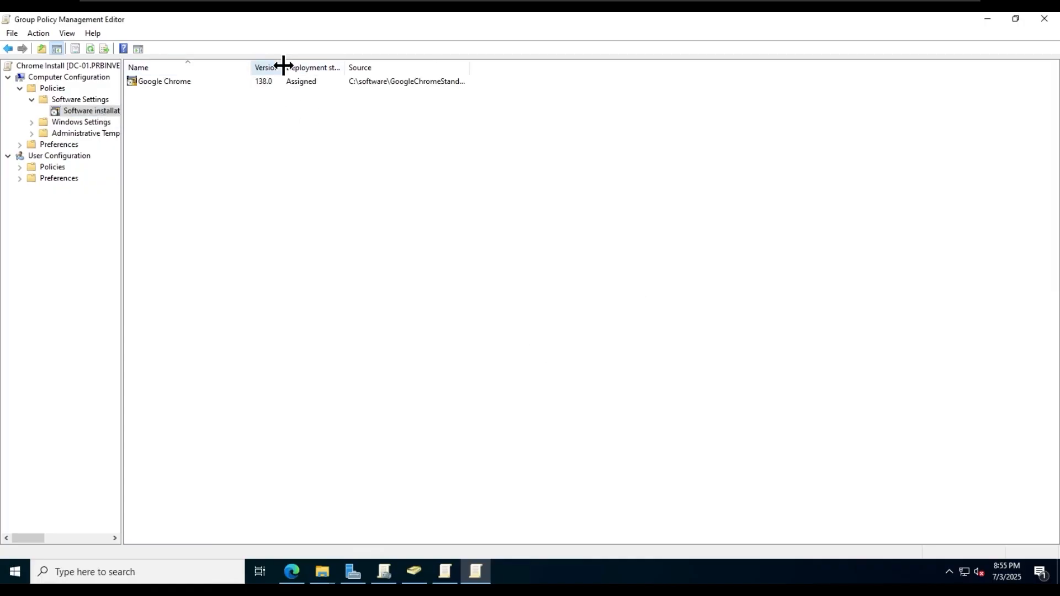
- Widen the Version and Source columns to show the full package path
drag(283, 66, 320, 66)
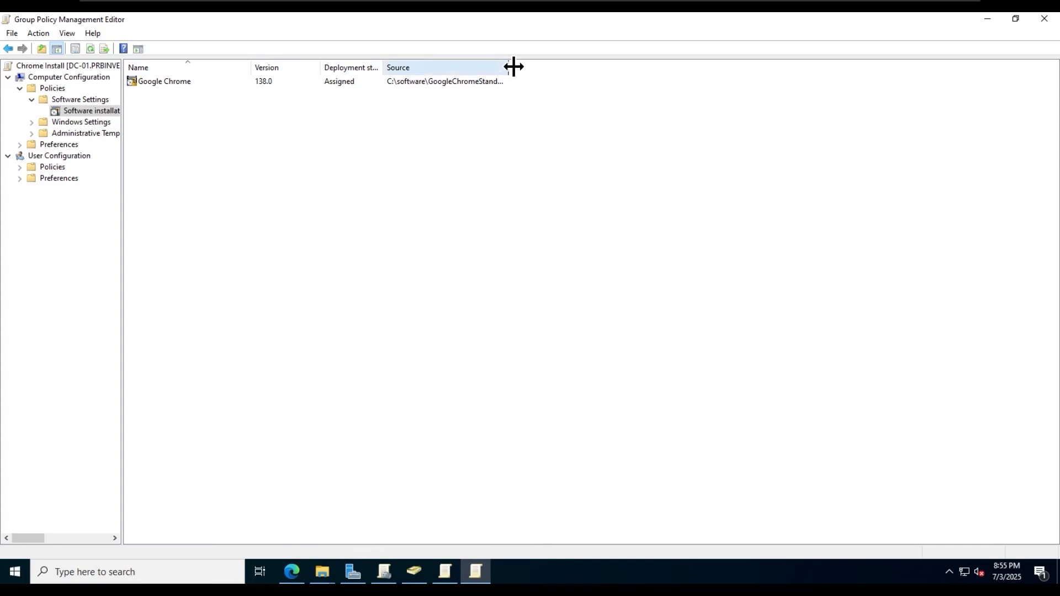
drag(509, 66, 638, 68)
click(485, 82)
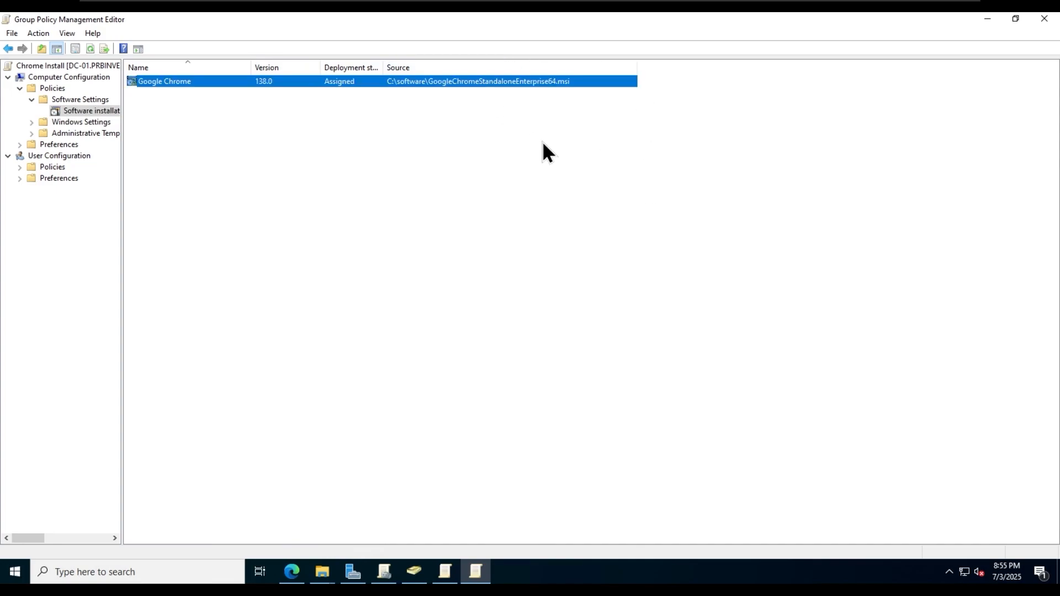
- Remove the locally sourced Google Chrome package immediately
right_click(459, 83)
mouse_move(493, 135)
click(585, 149)
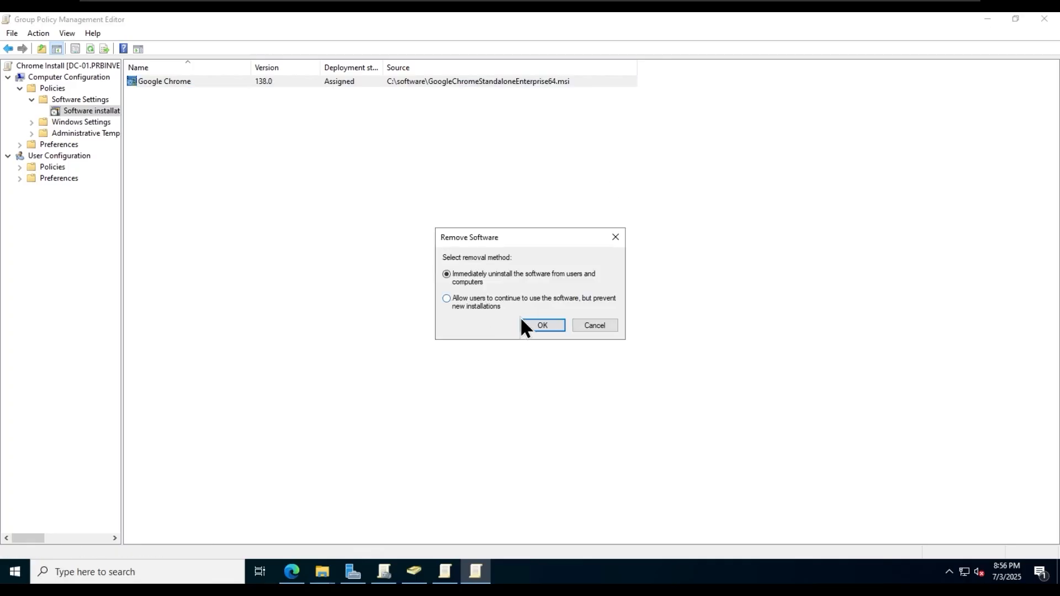
click(546, 325)
- Re-add the Chrome MSI from \\dc-01\software as an Assigned package
right_click(105, 110)
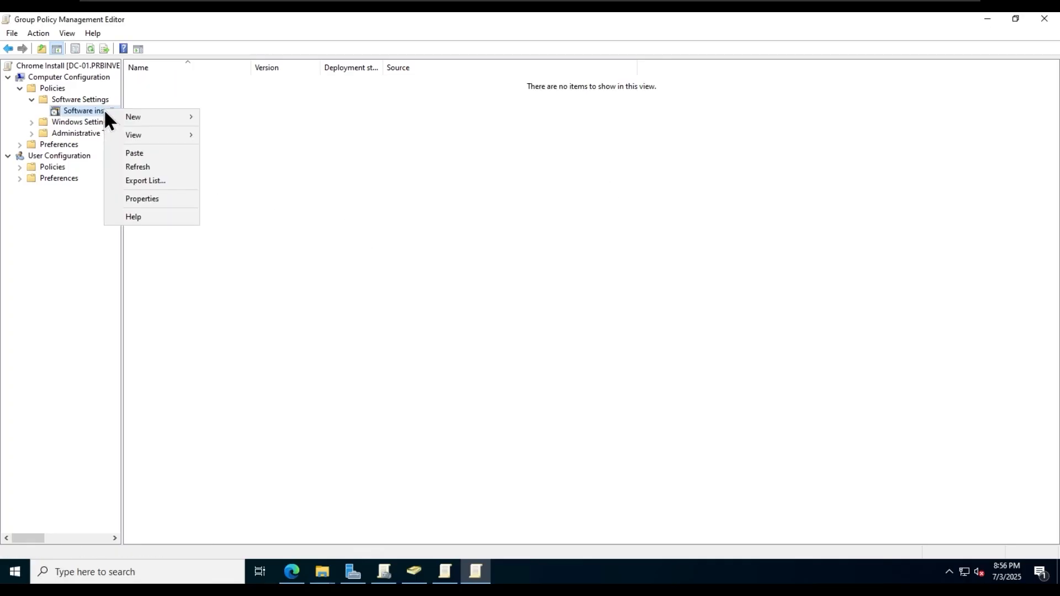
mouse_move(152, 117)
click(232, 116)
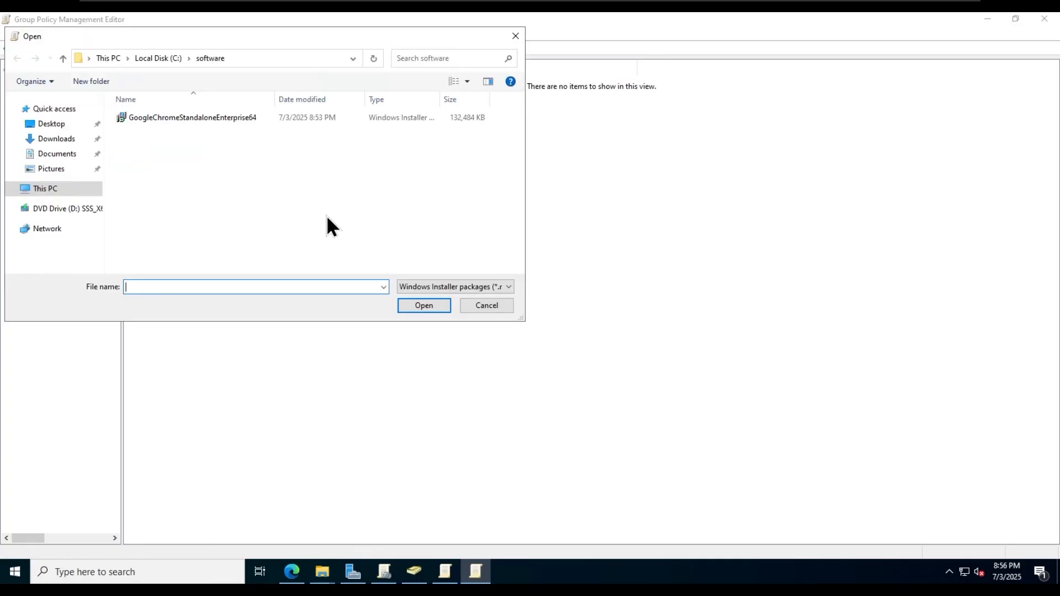
click(297, 60)
text(\\c)
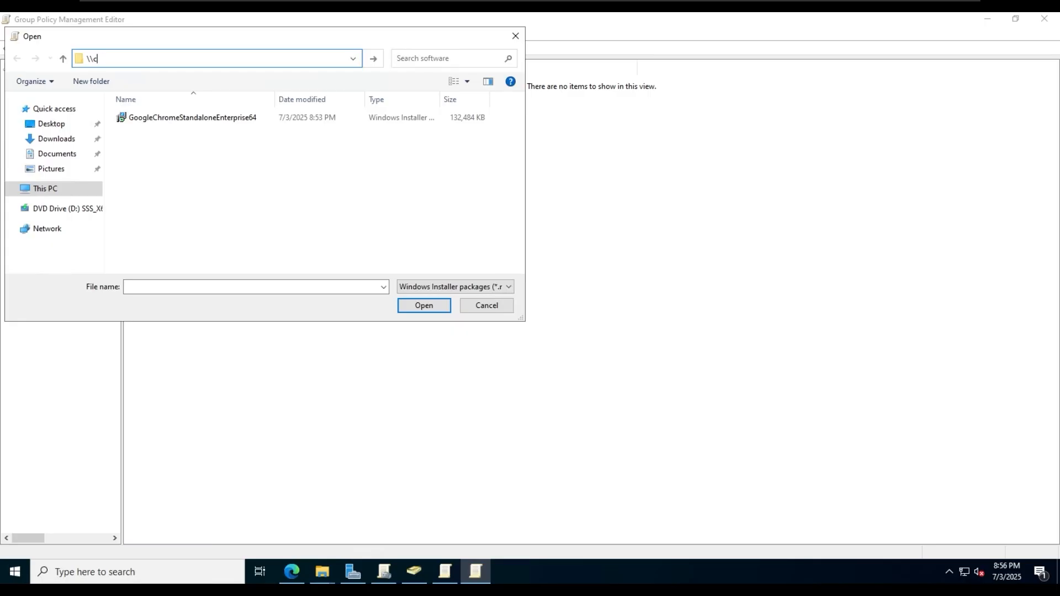
text(c-01\)
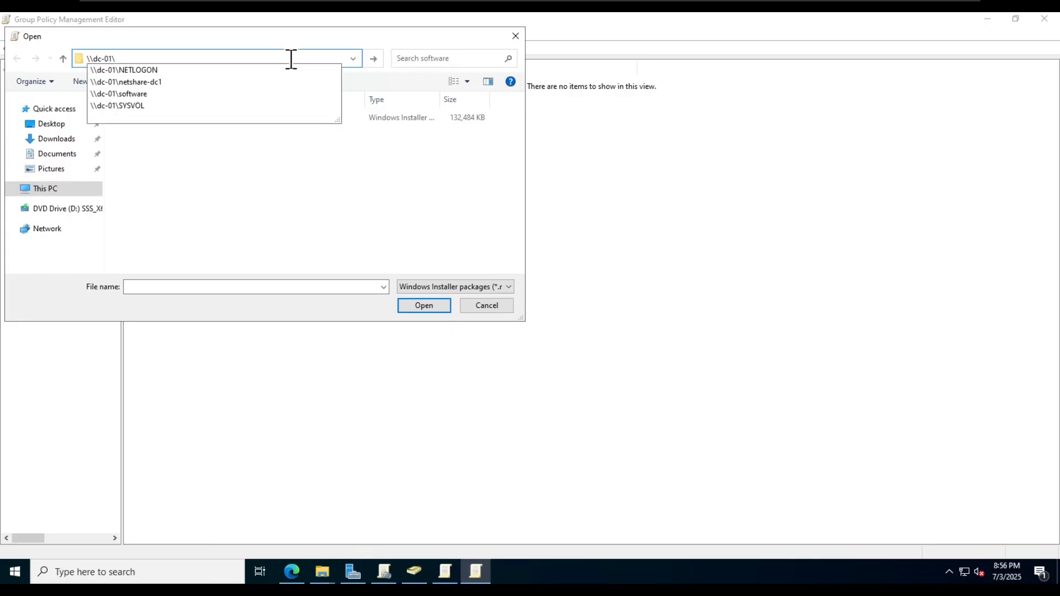
key(Down)
key(Down)
key(Down)
key(Return)
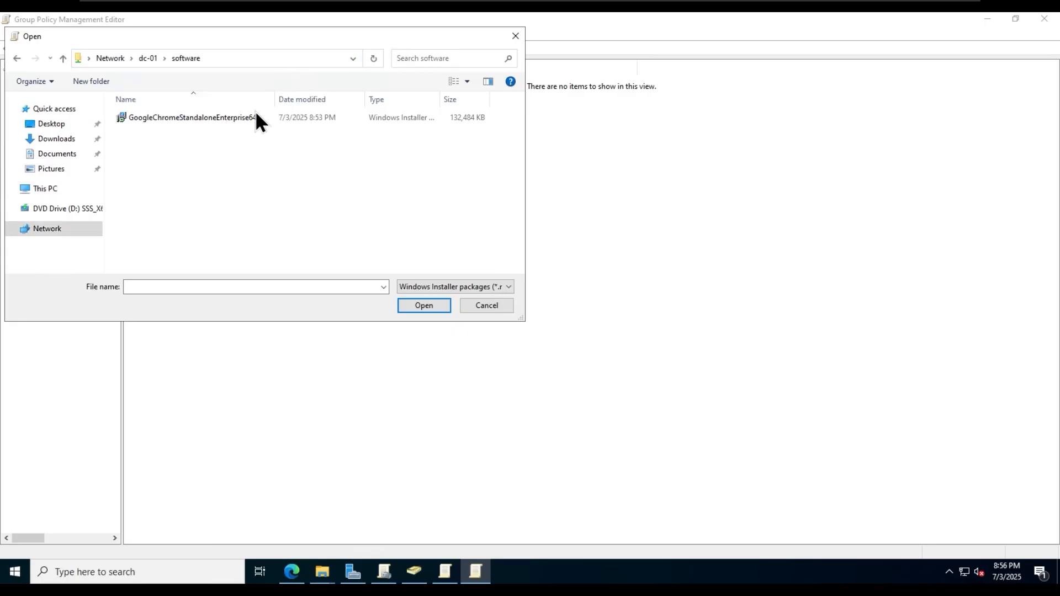
double_click(255, 114)
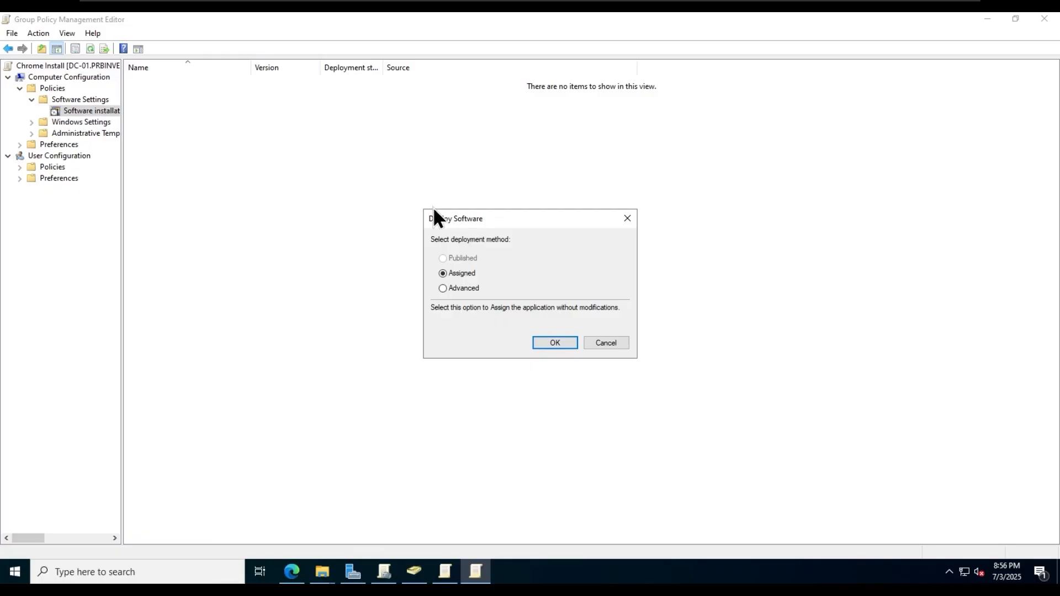
click(557, 343)
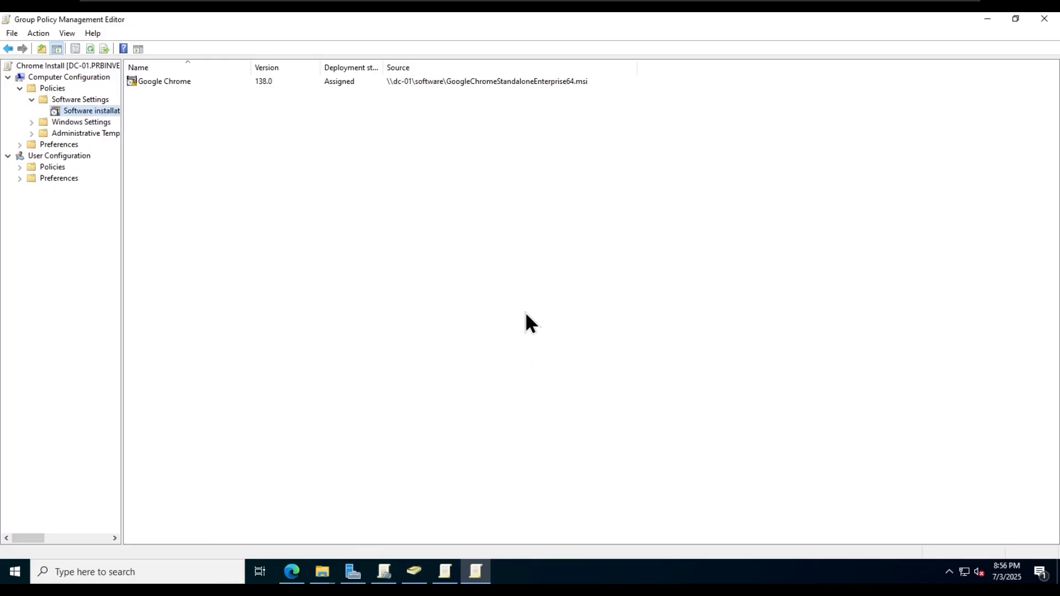
click(442, 80)
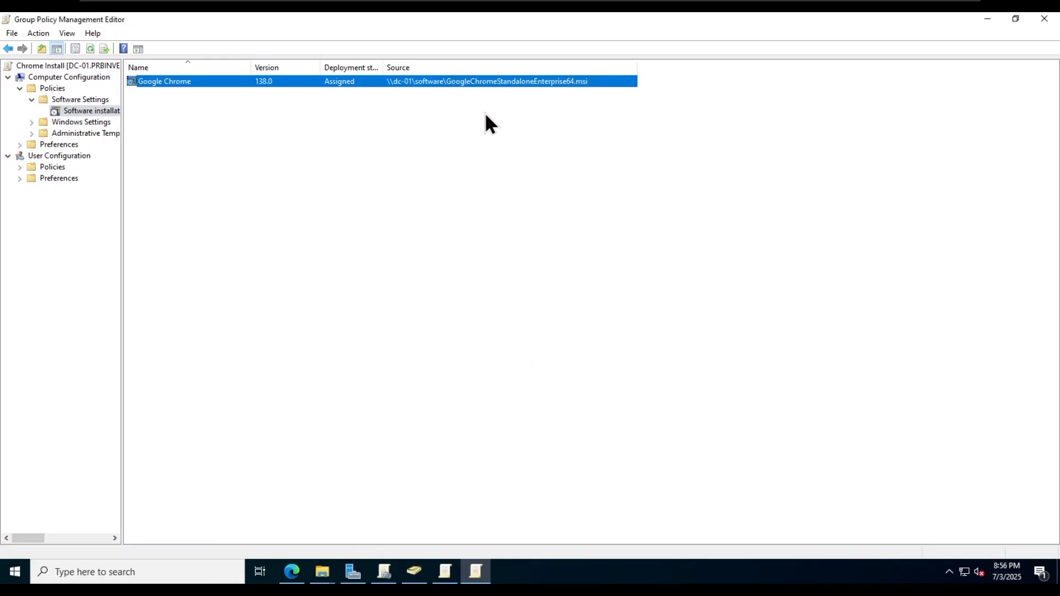
click(518, 195)
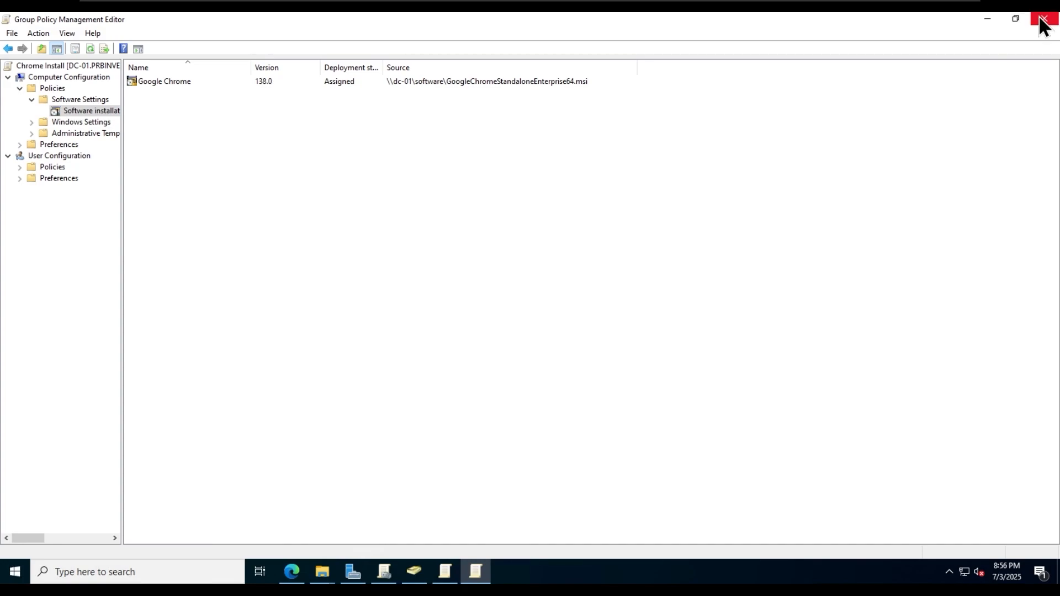
- Close the policy editor and review GPOs linked to the Users OU
click(983, 22)
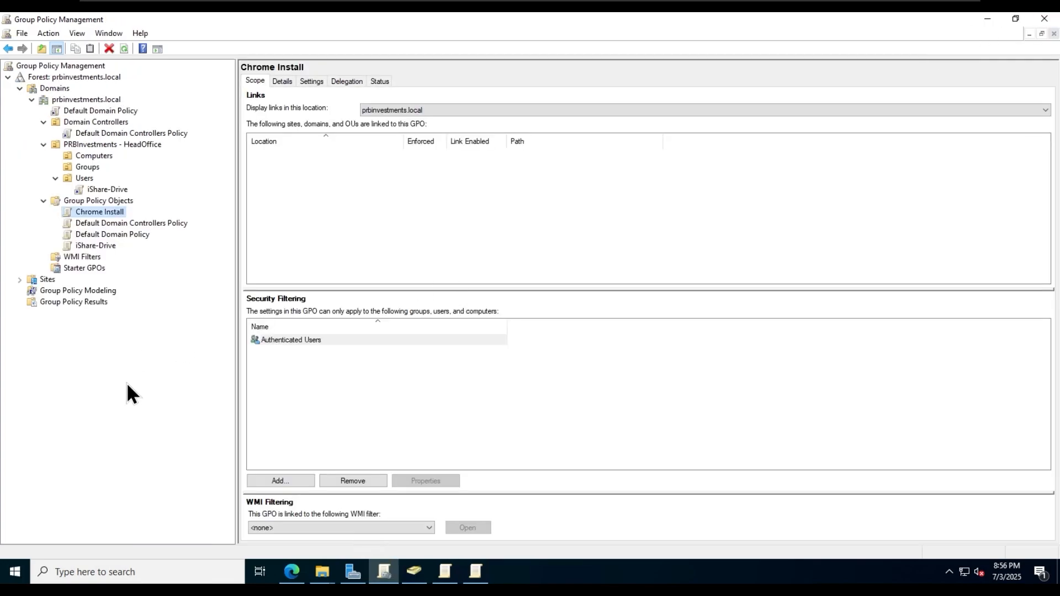
click(83, 178)
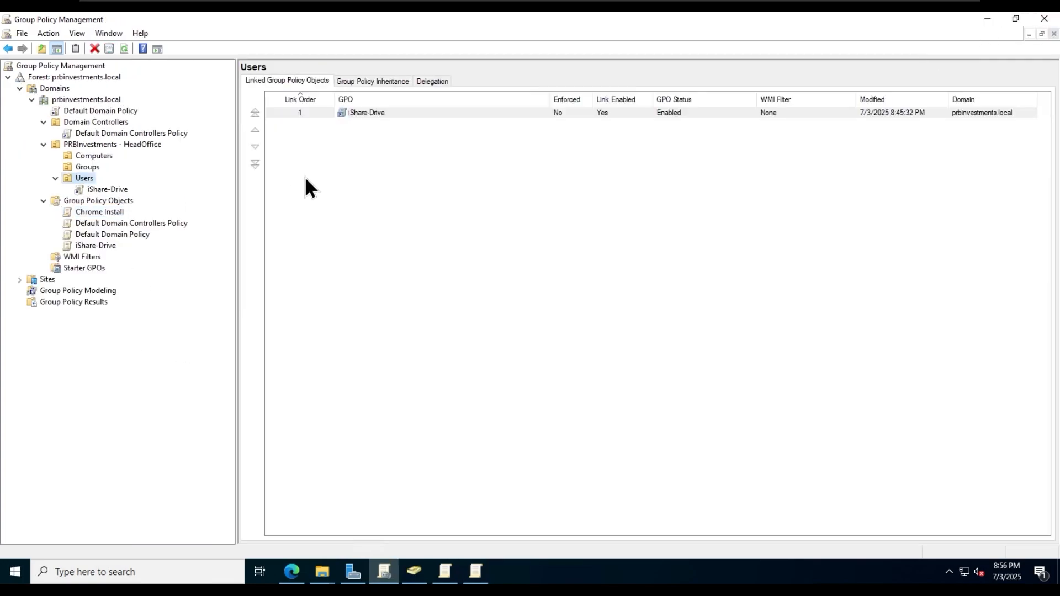
click(368, 114)
- Link the existing Chrome Install GPO to the Computers OU and view its scope
click(95, 156)
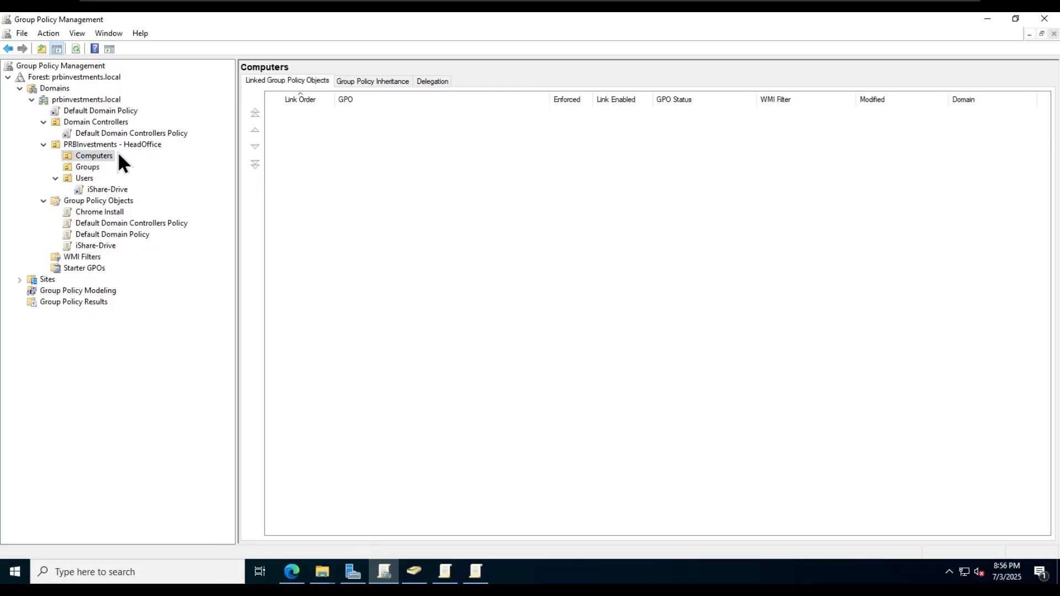
right_click(101, 156)
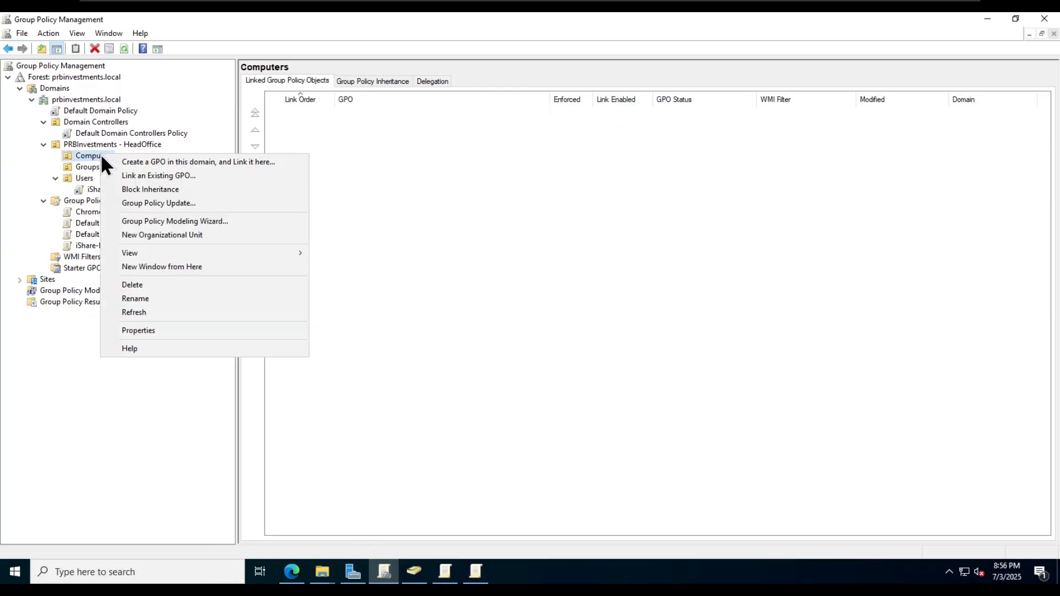
click(213, 175)
click(443, 286)
click(448, 254)
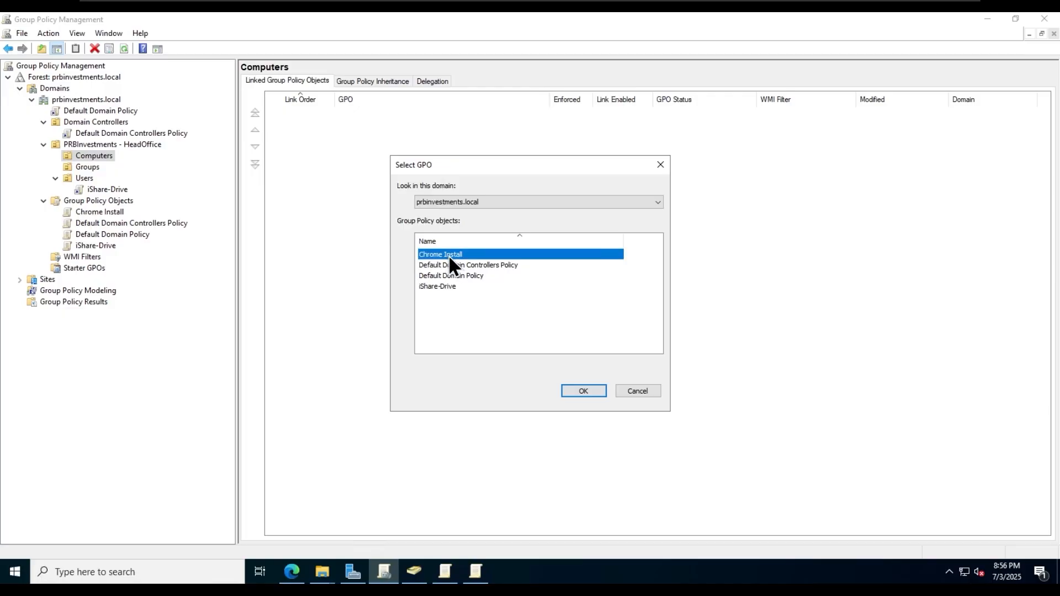
click(583, 391)
click(506, 250)
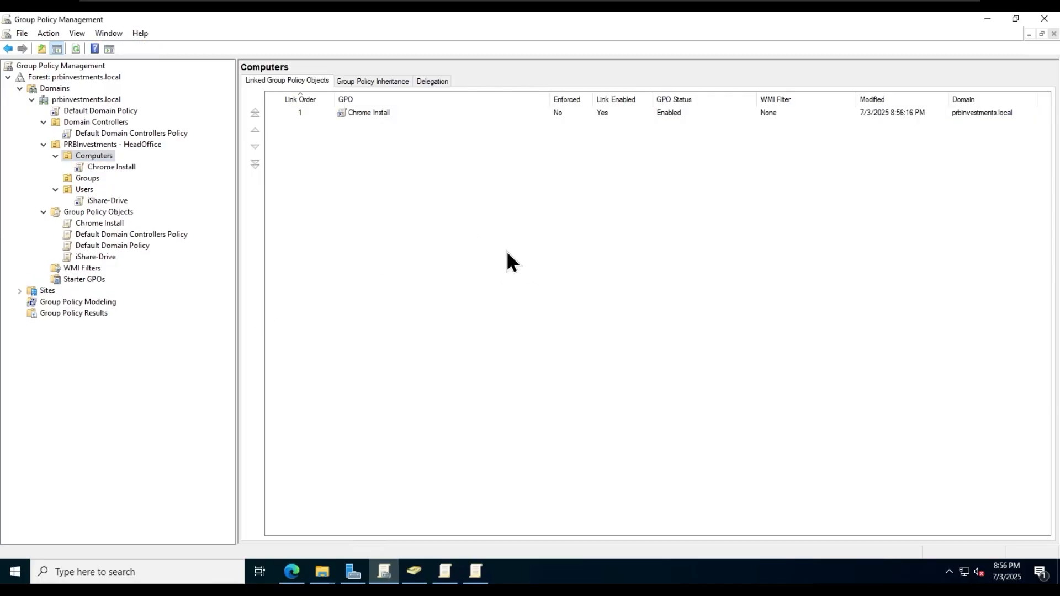
click(100, 166)
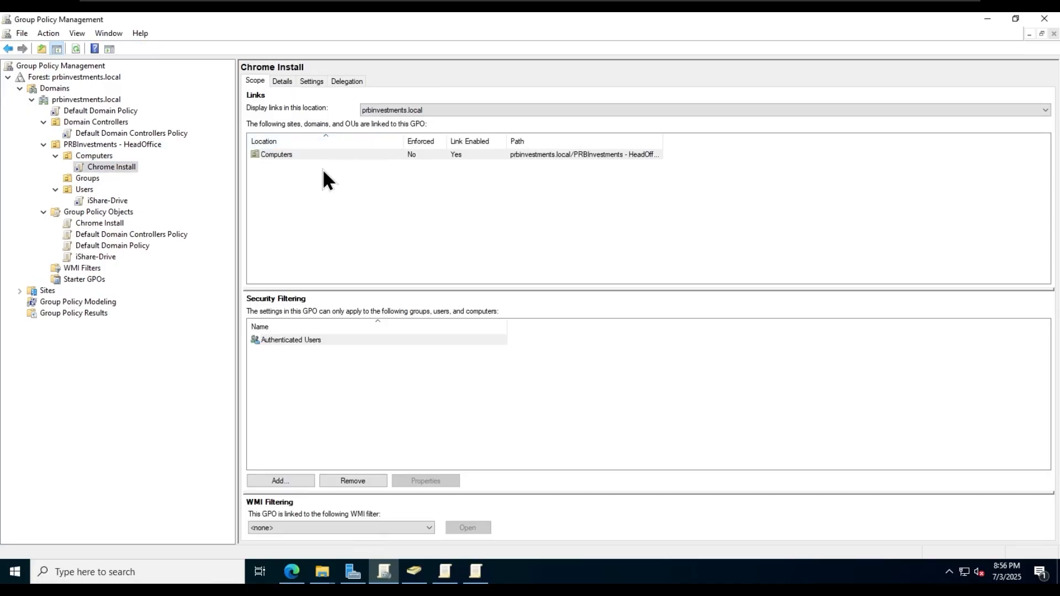
click(283, 154)
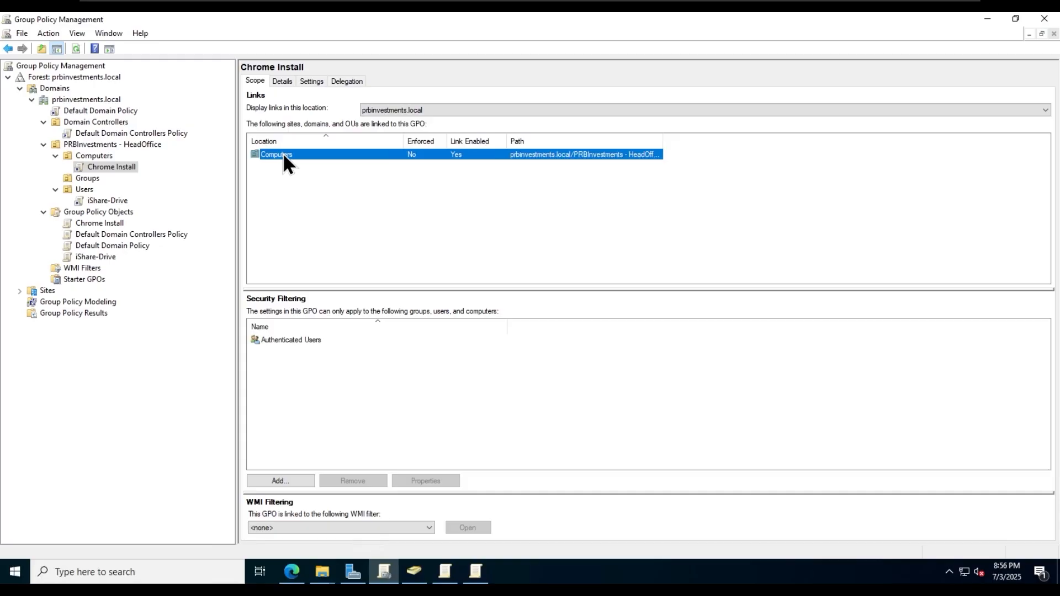
- Remove Authenticated Users from Chrome Install's security filtering, confirming both prompts
click(299, 341)
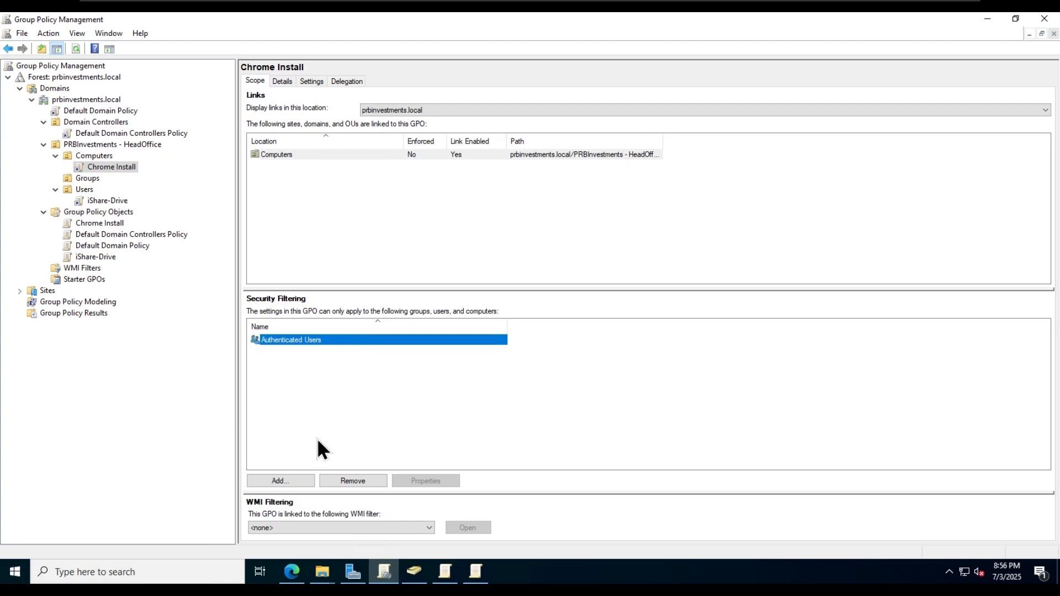
click(356, 482)
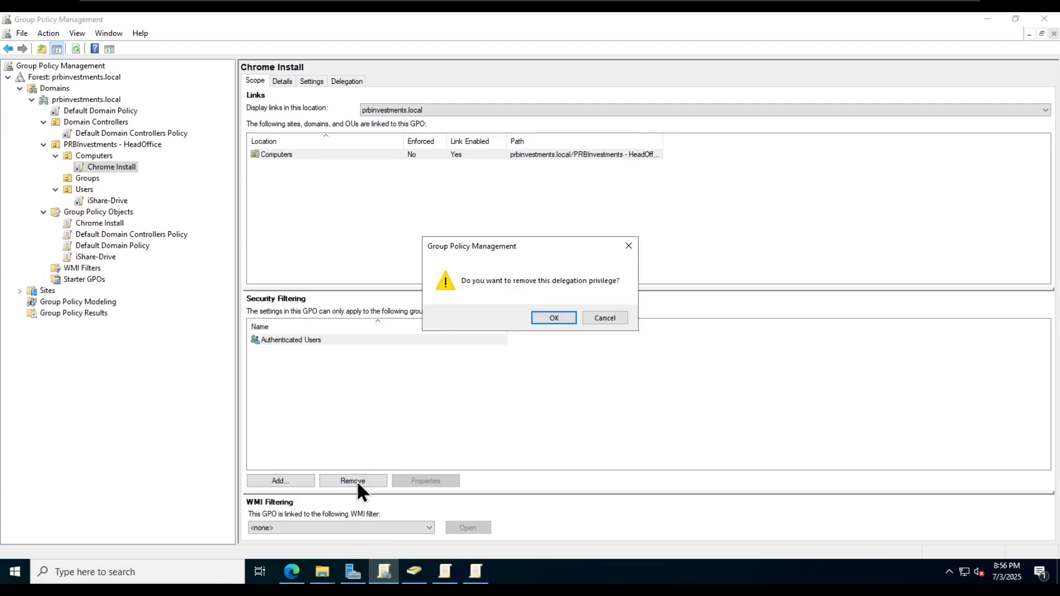
click(565, 320)
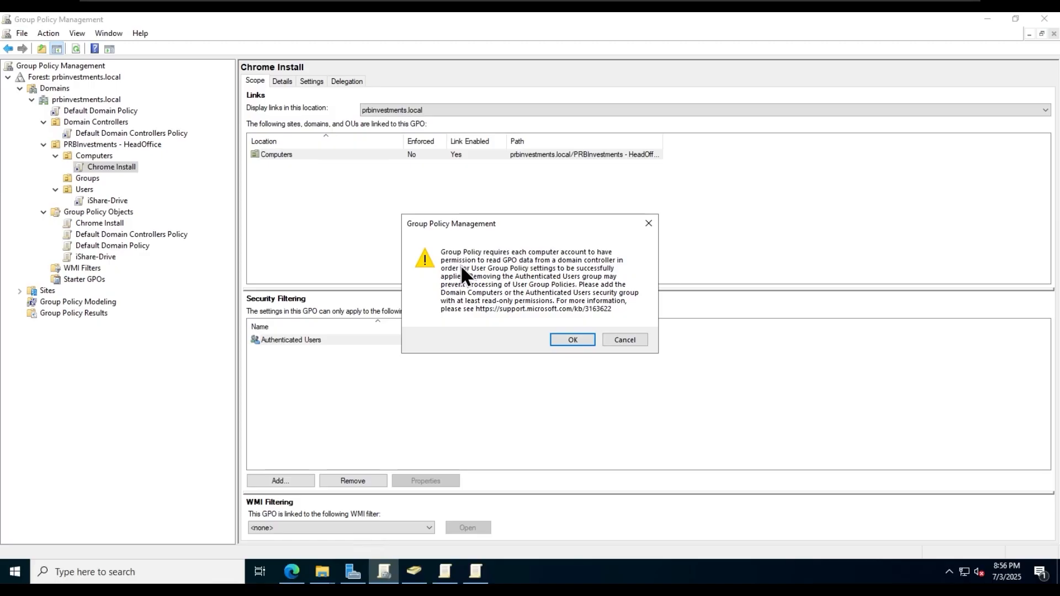
click(559, 340)
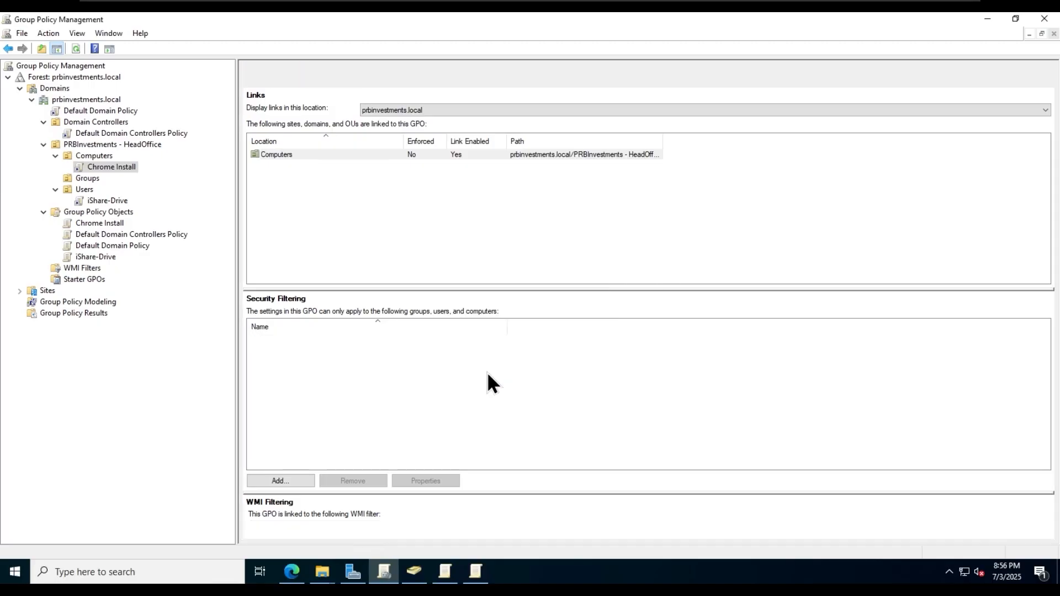
- Add Domain Computers to the security filtering
click(287, 480)
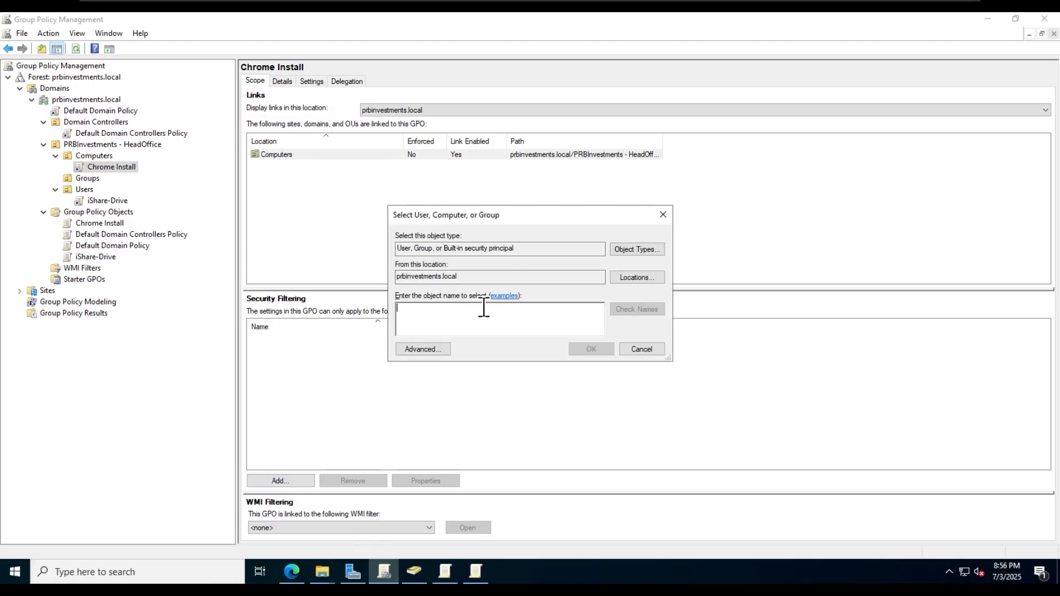
text(domain co)
key(Return)
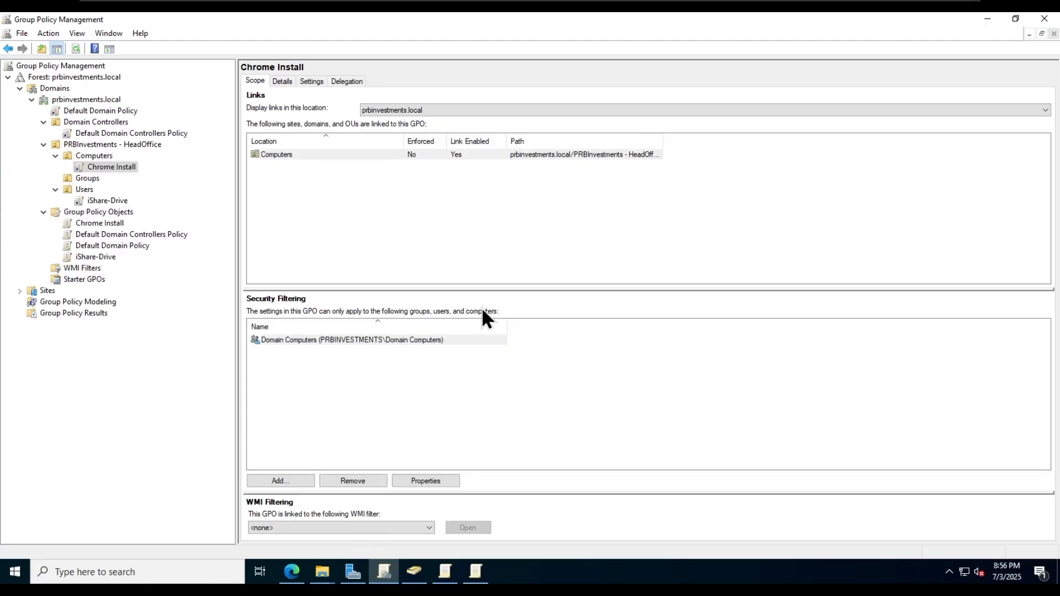
click(375, 342)
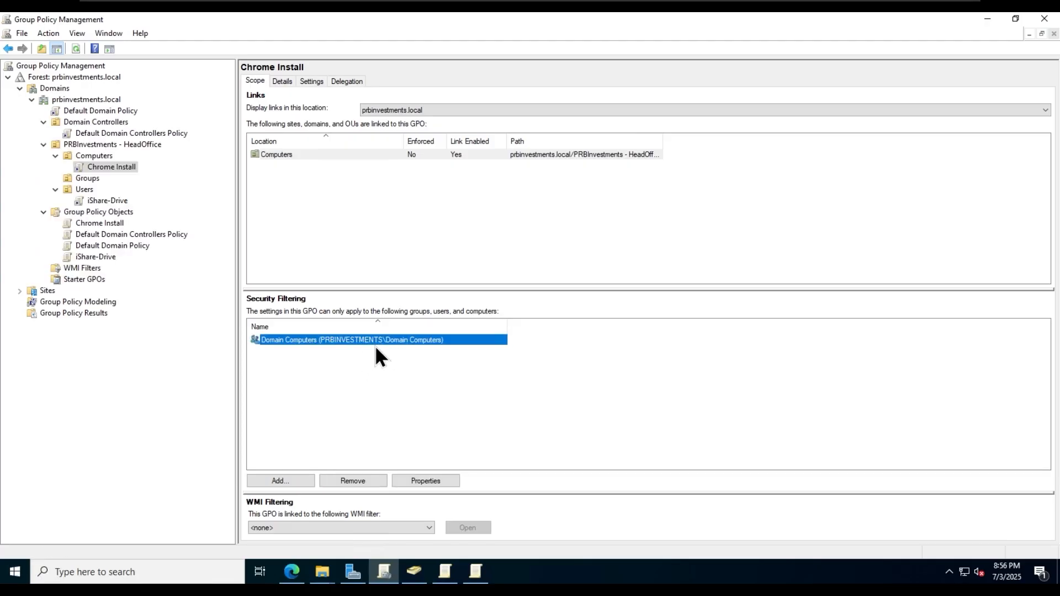
click(428, 398)
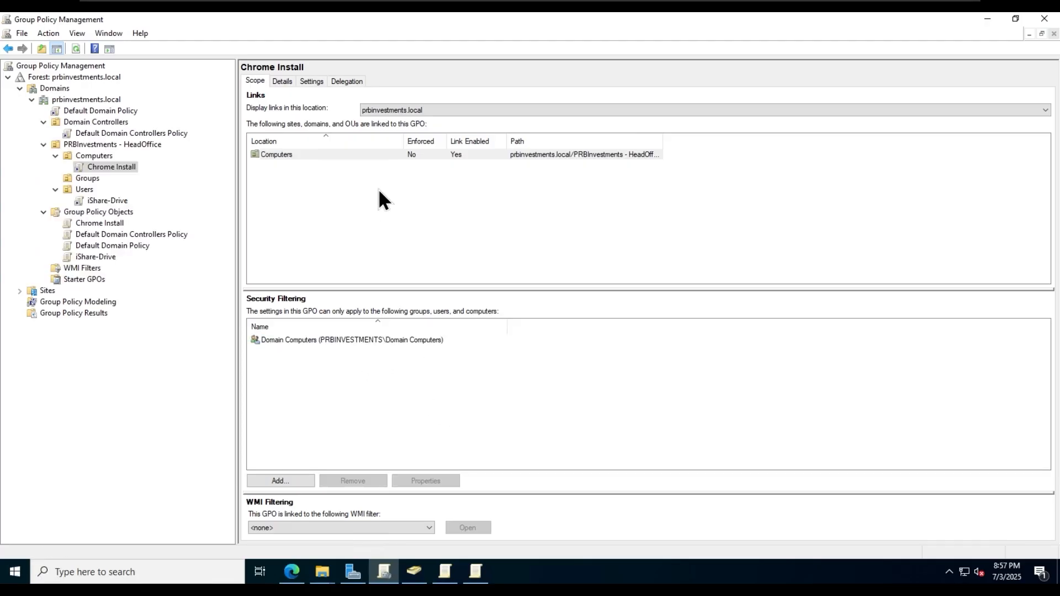
- Check Domain Computers' permissions in Chrome Install's advanced delegation settings
click(353, 81)
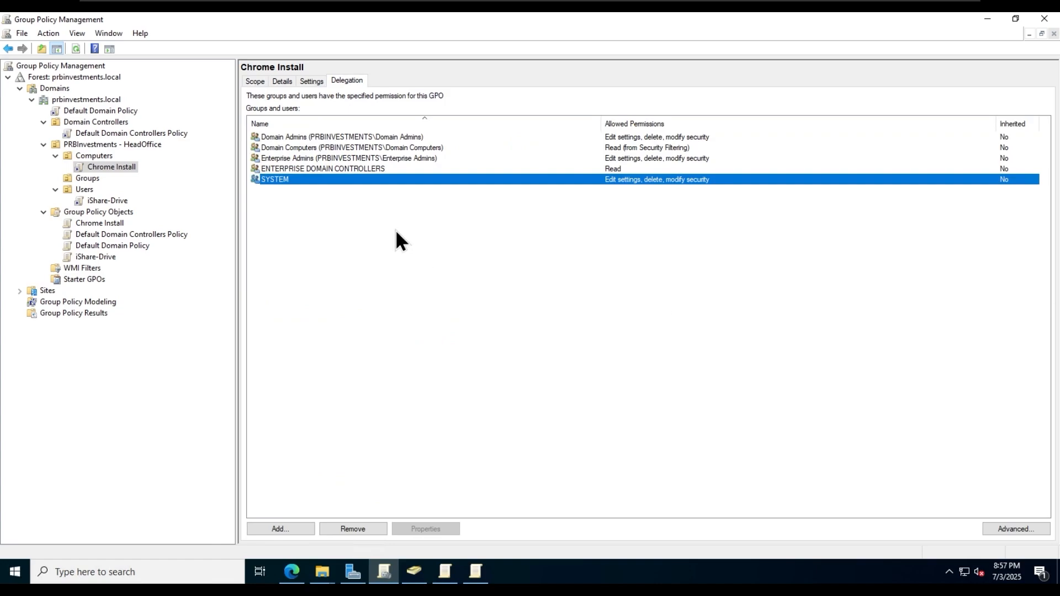
click(1023, 528)
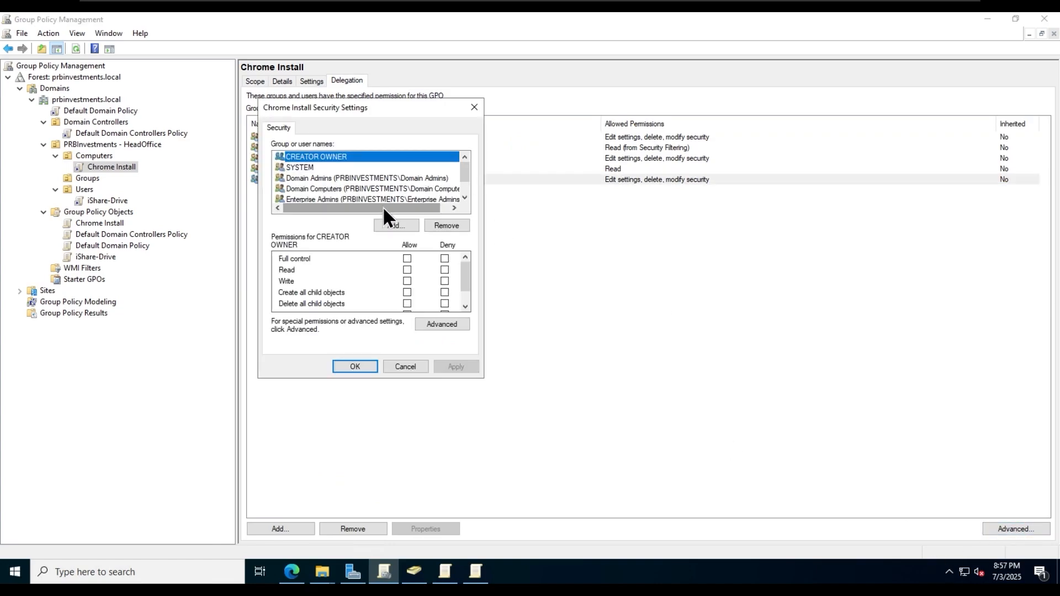
click(343, 188)
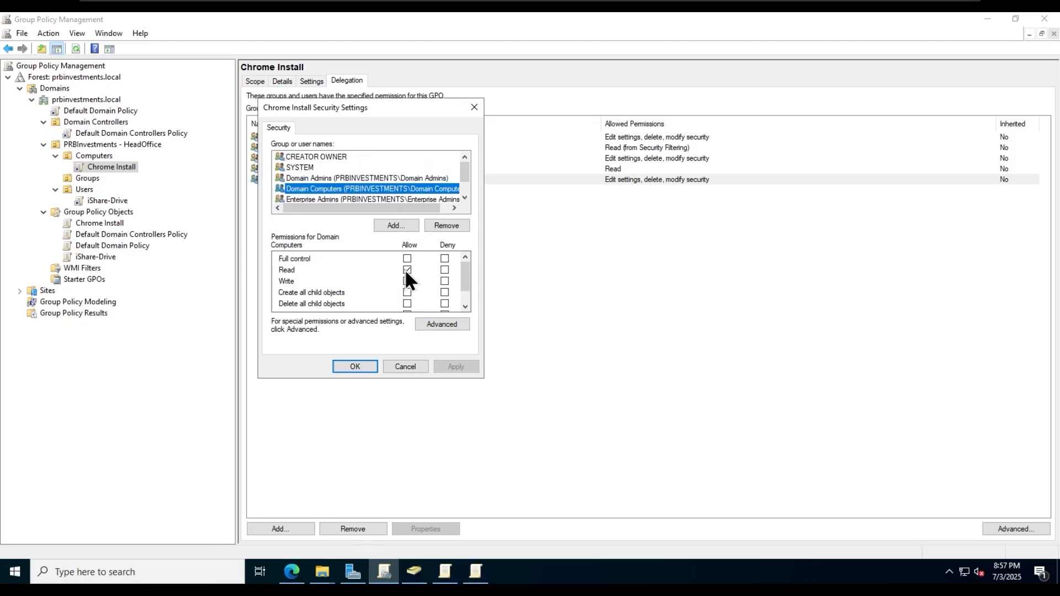
drag(468, 272, 470, 321)
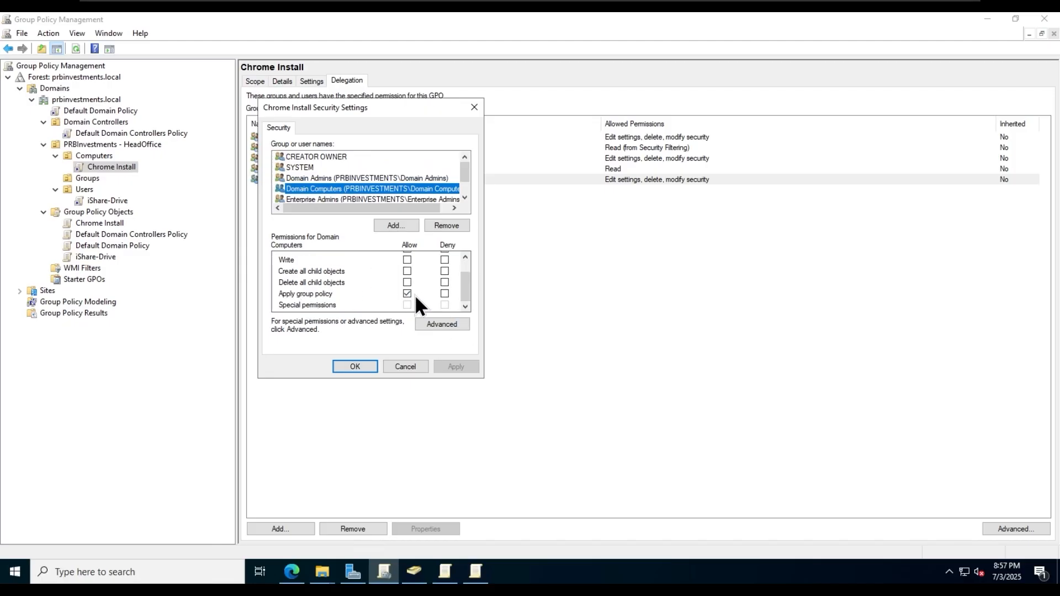
click(355, 367)
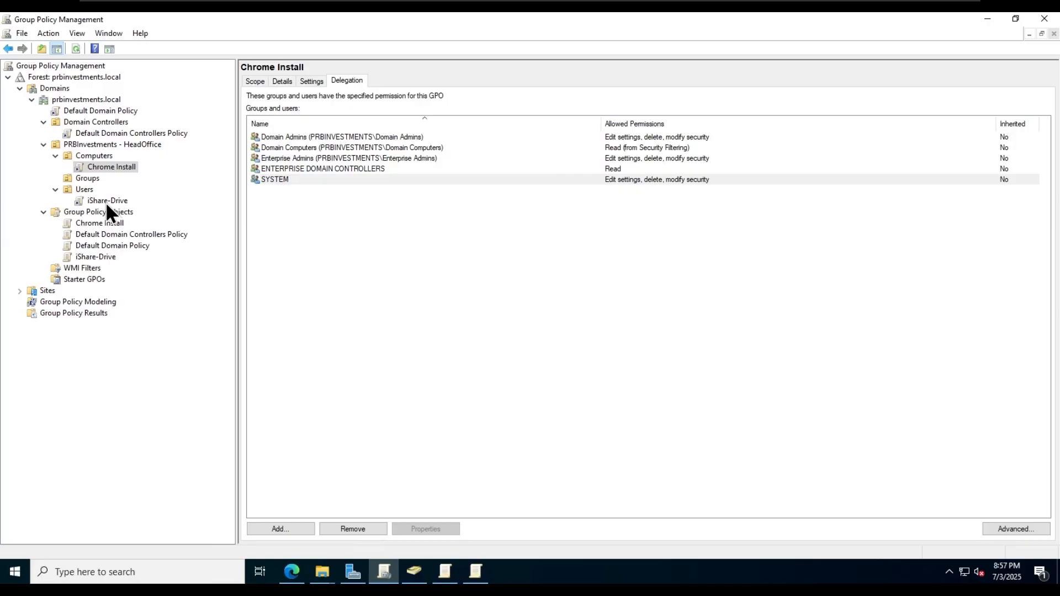
- Compare with iShare-Drive's Authenticated Users permissions, then reselect Chrome Install
click(107, 201)
key(Return)
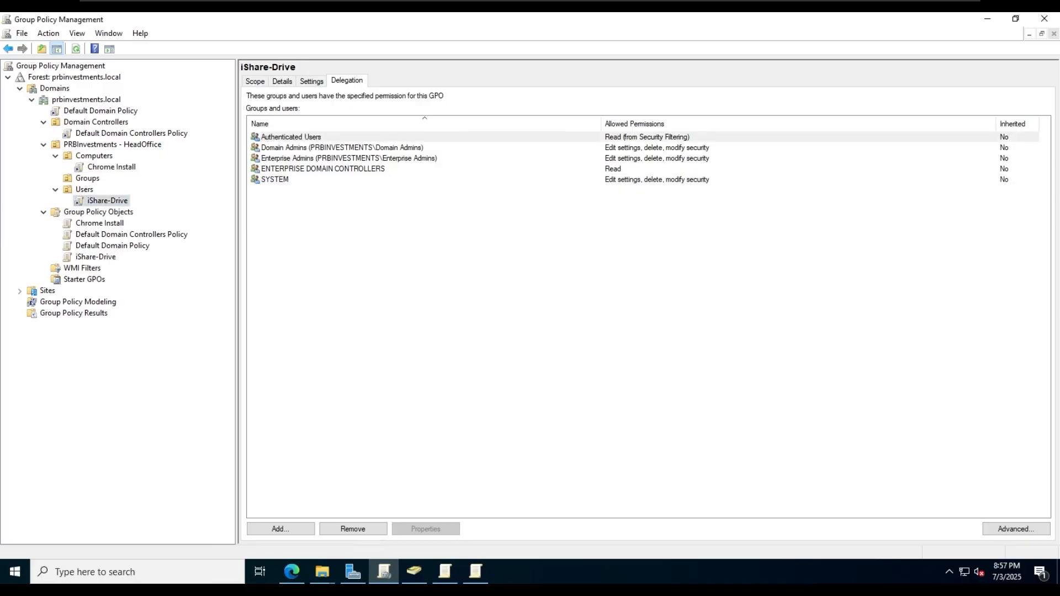
click(1011, 528)
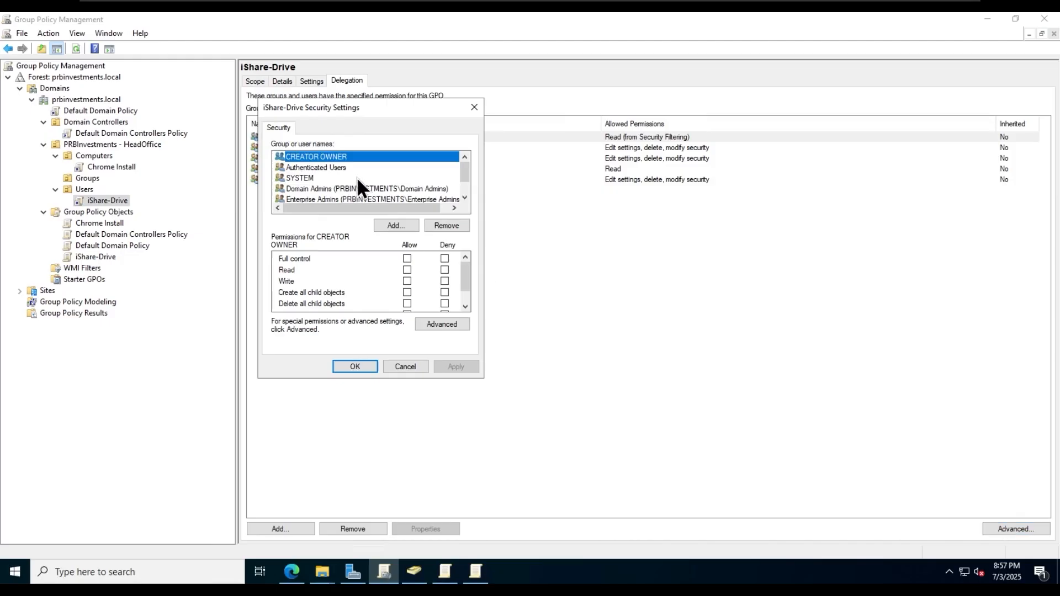
click(338, 168)
scroll(468, 274, down, 1)
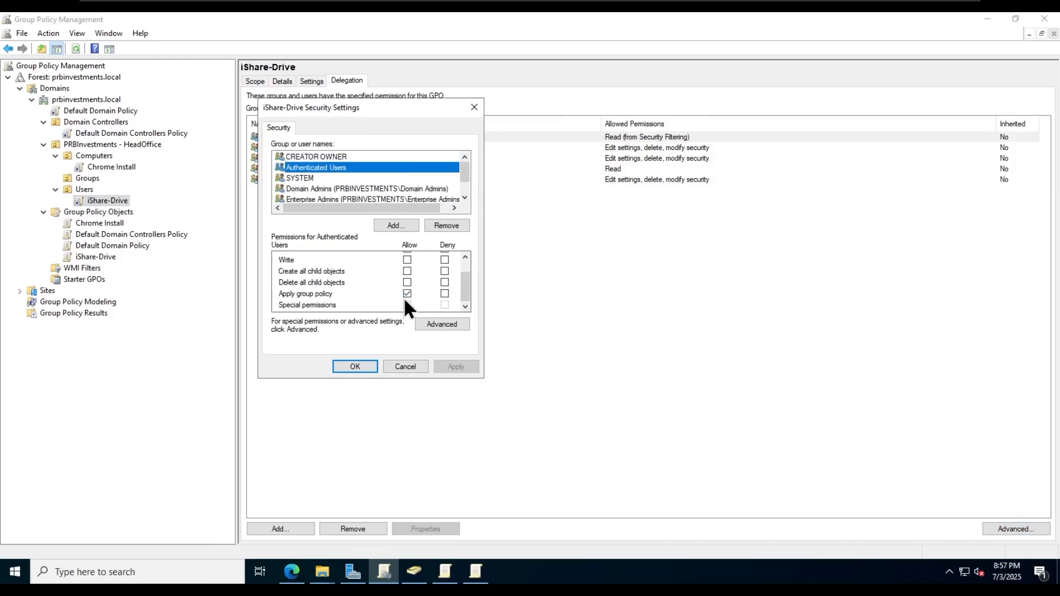
click(356, 364)
click(108, 166)
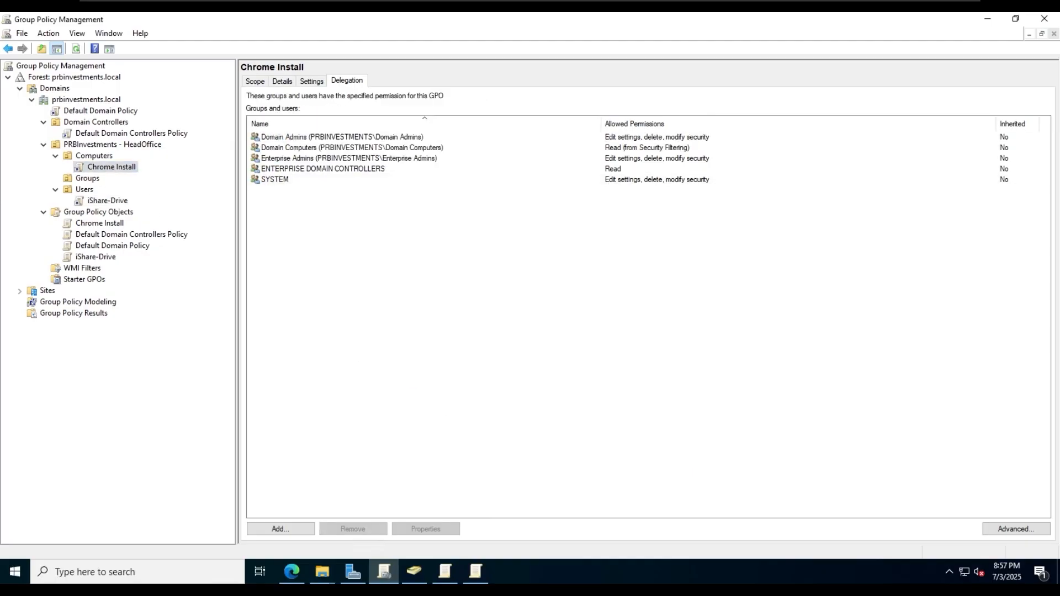
click(667, 13)
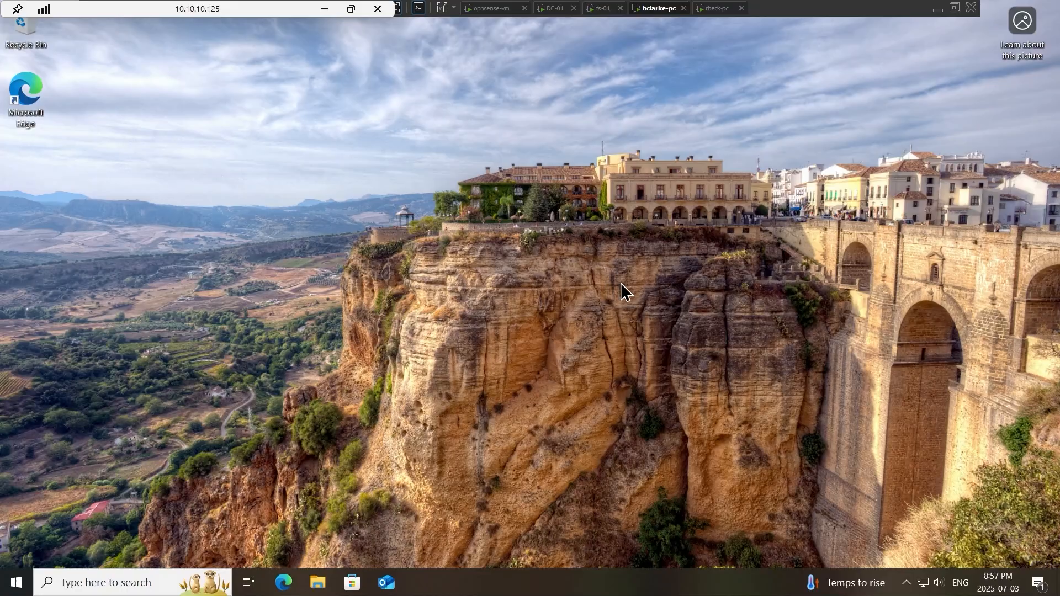
- Restart the client PC and sign back in with the account password
click(17, 582)
click(17, 552)
click(49, 519)
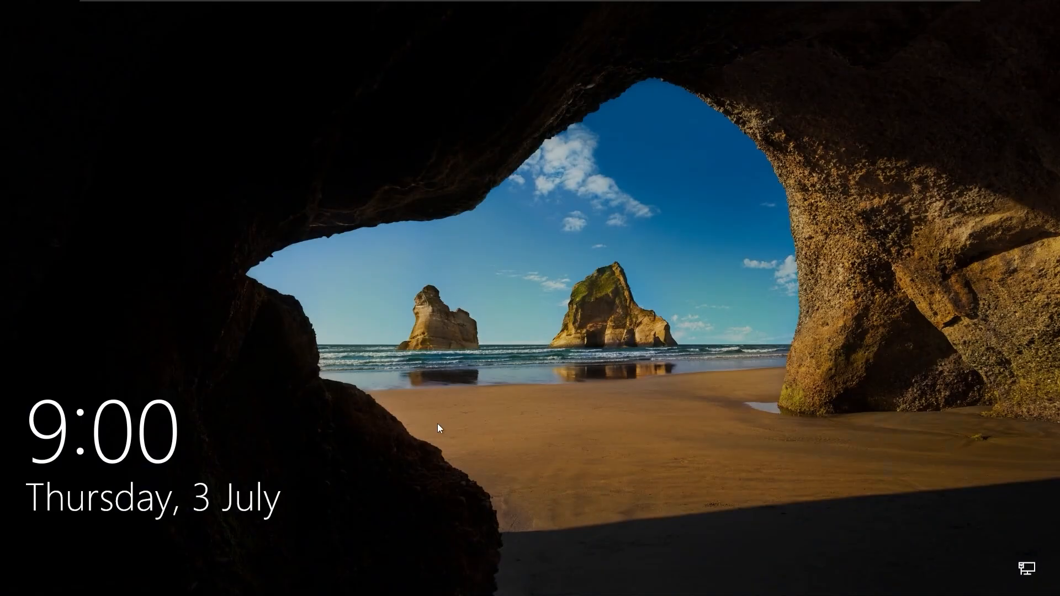
click(437, 423)
text(••••••••••)
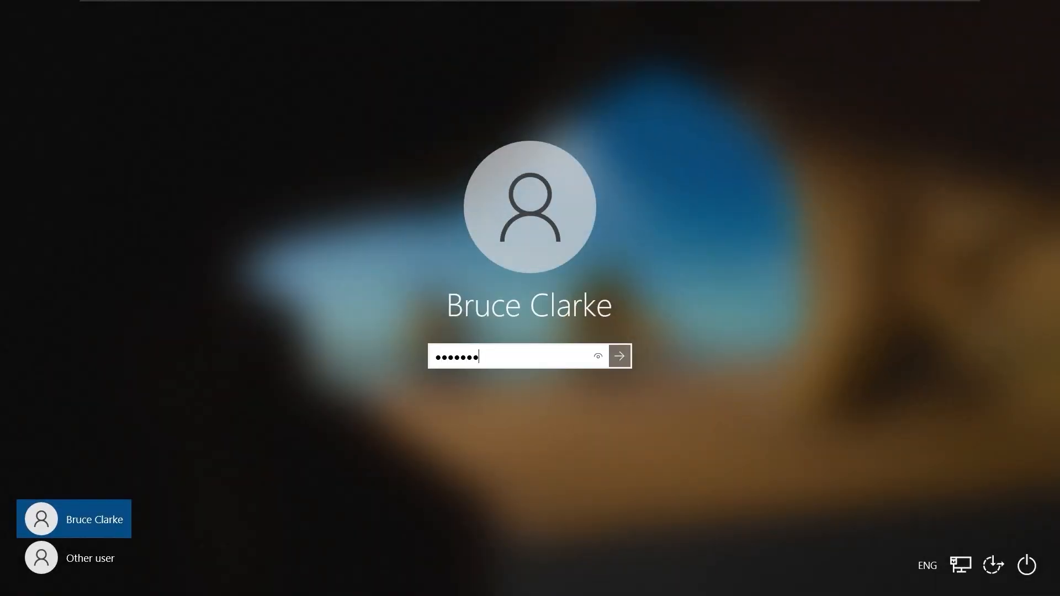
key(Return)
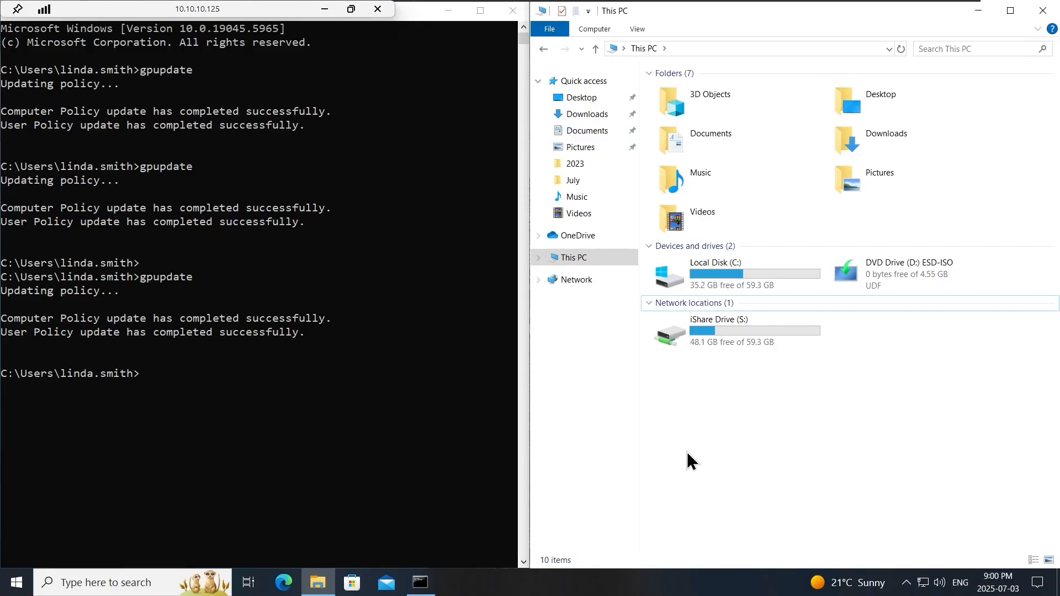
- Rerun gpupdate in Command Prompt, then run gpupdate /force
click(348, 450)
key(Up)
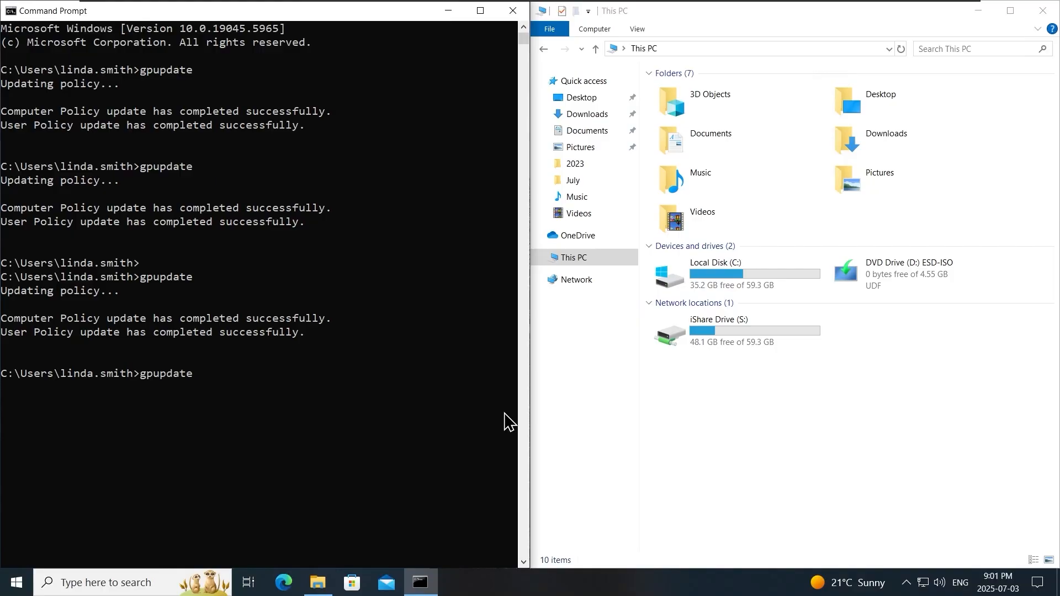
key(Return)
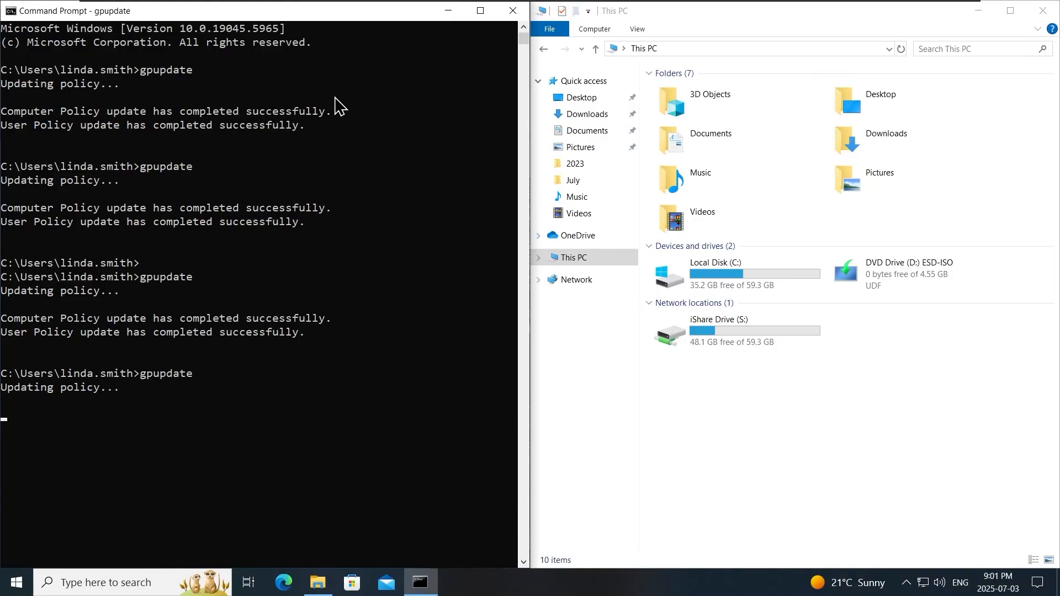
click(983, 11)
drag(313, 10, 1058, 85)
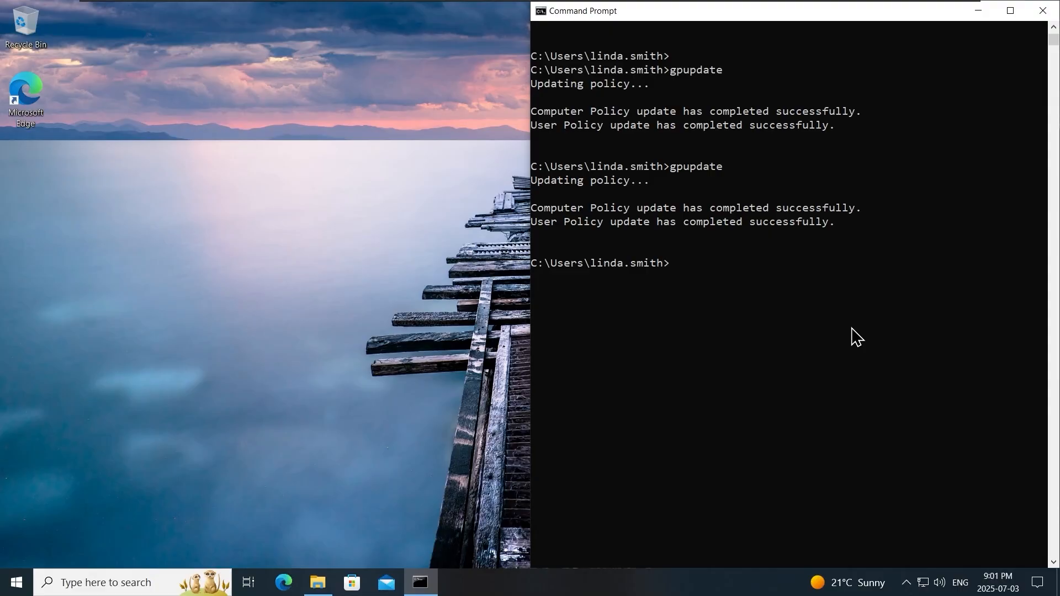
key(Up)
text(/force)
key(Return)
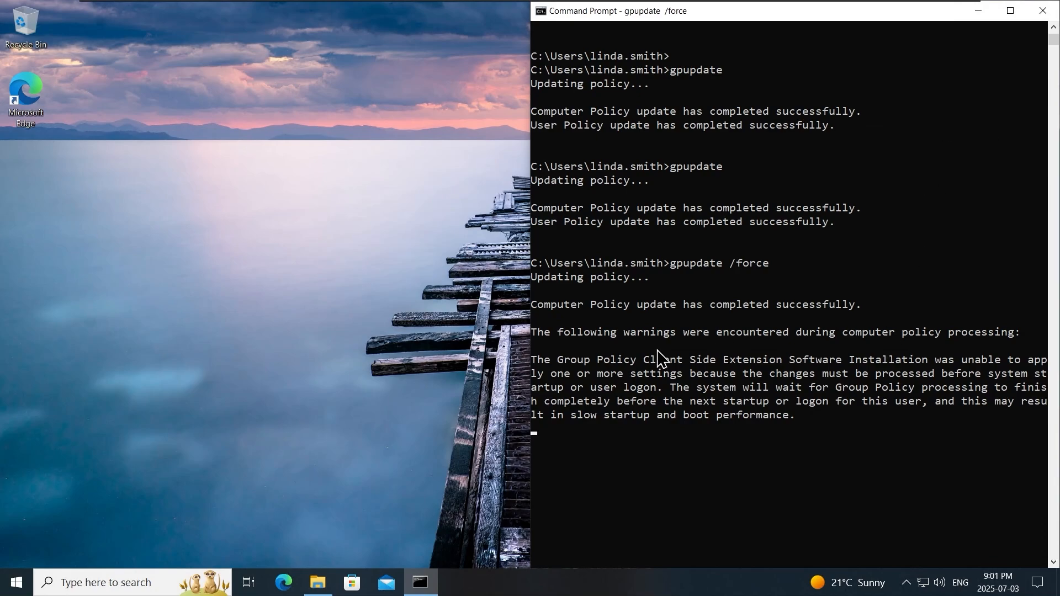
- Read the software installation warning and answer Y to restart the computer
drag(562, 359, 1041, 364)
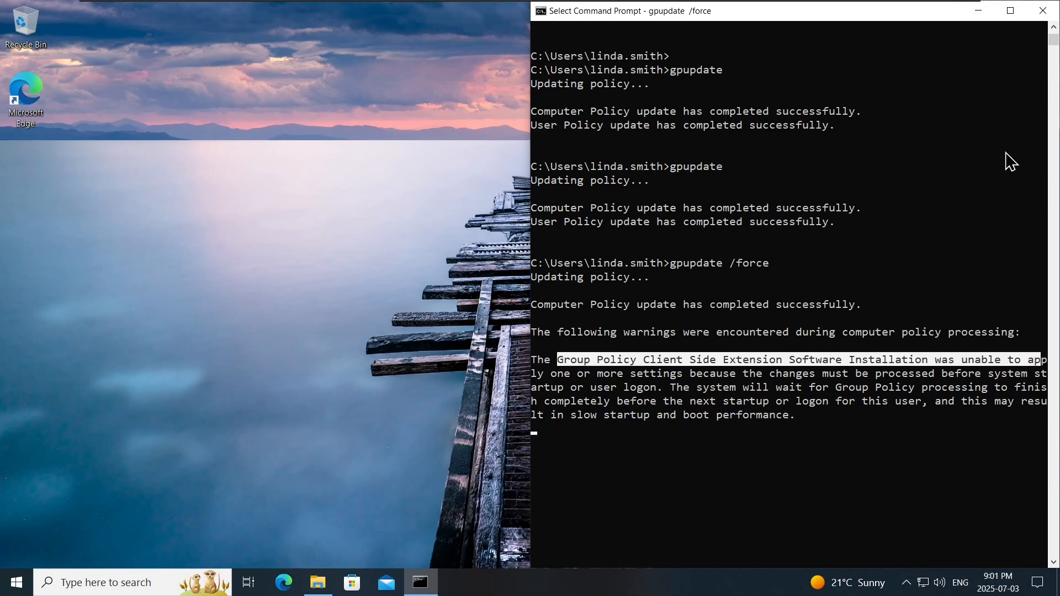
click(1010, 11)
drag(2, 382, 1033, 410)
click(1033, 410)
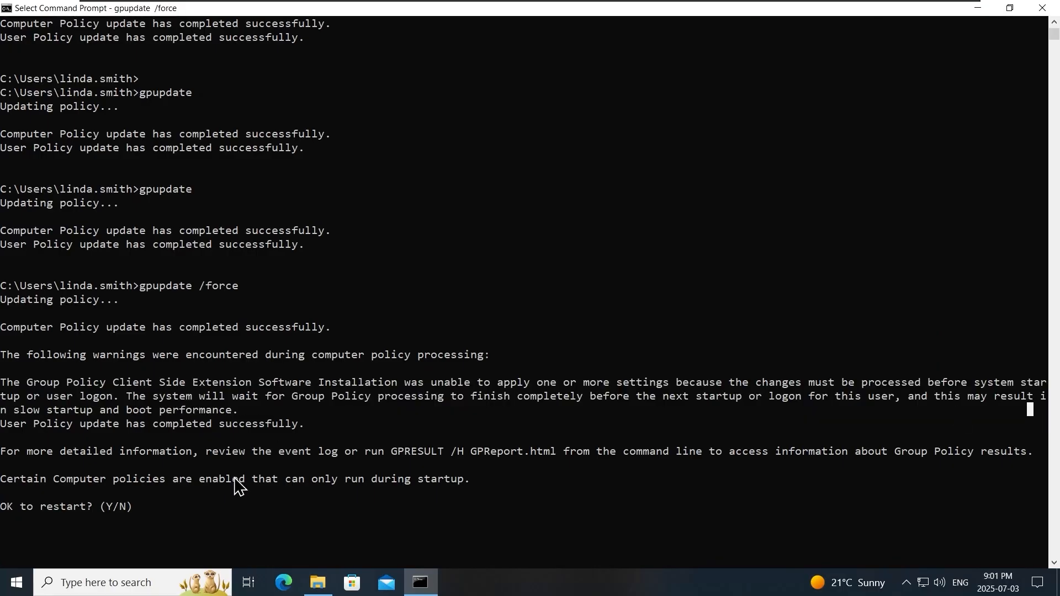
drag(17, 480, 142, 486)
text(Y)
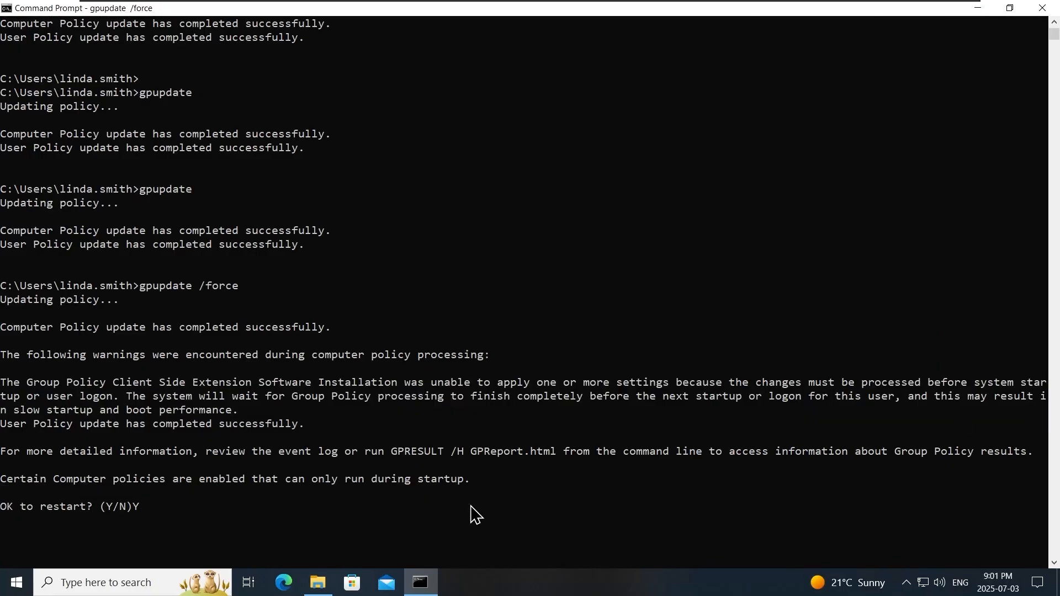
key(Return)
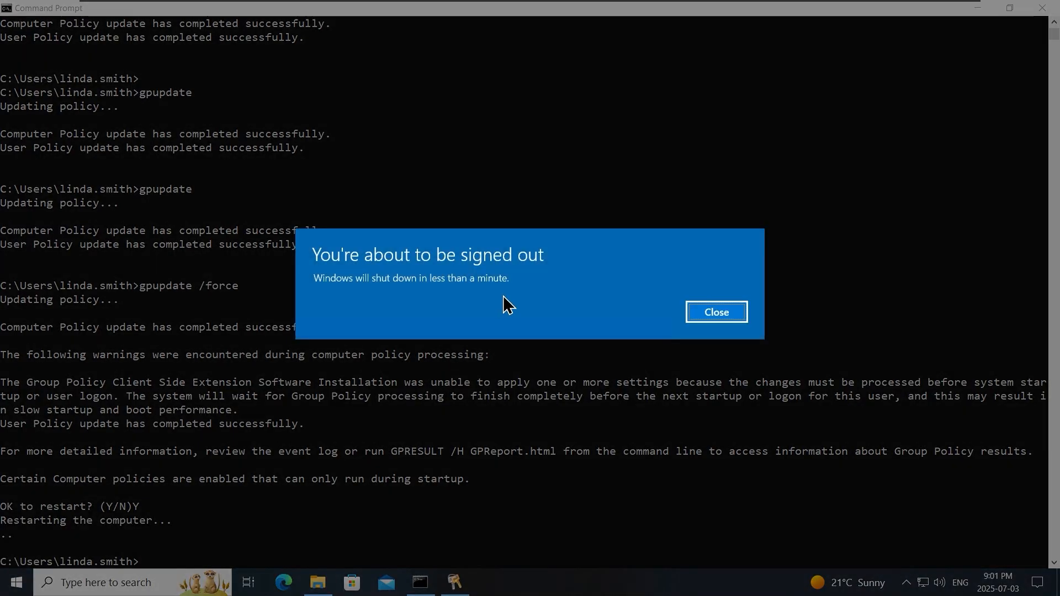
- Dismiss the sign-out notice and sign back in with the account password
click(717, 312)
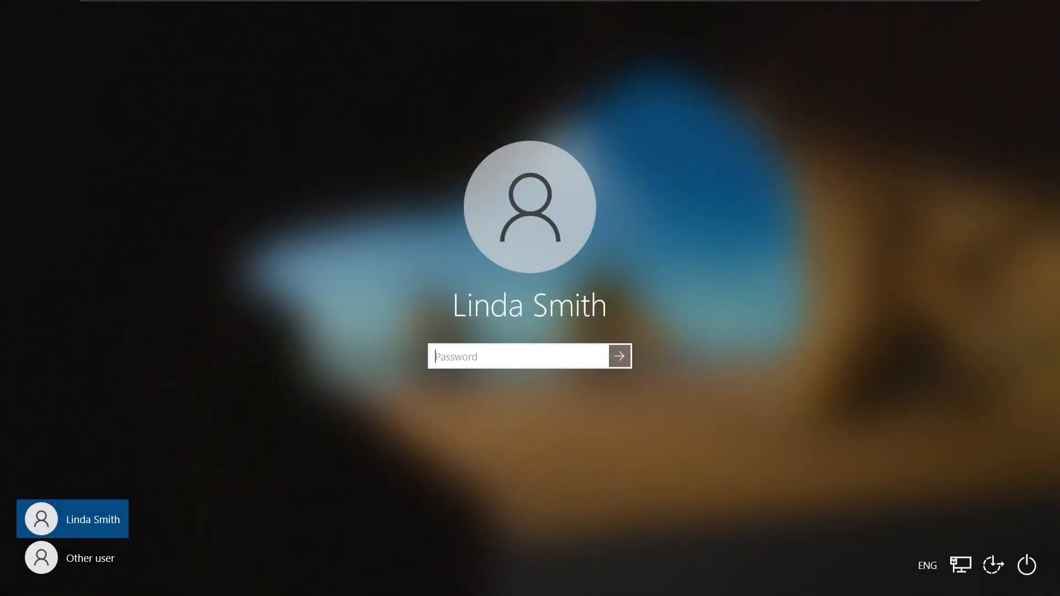
text(*******)
key(Return)
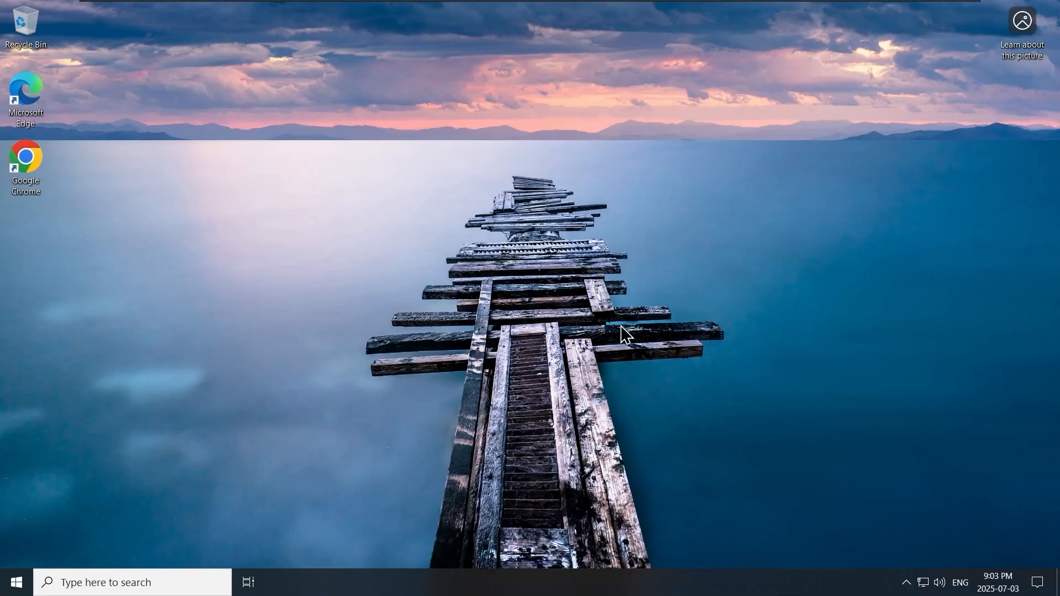
- On DC-01, create a new GPO called 'FireFox Install' under Group Policy Objects
mouse_move(512, 5)
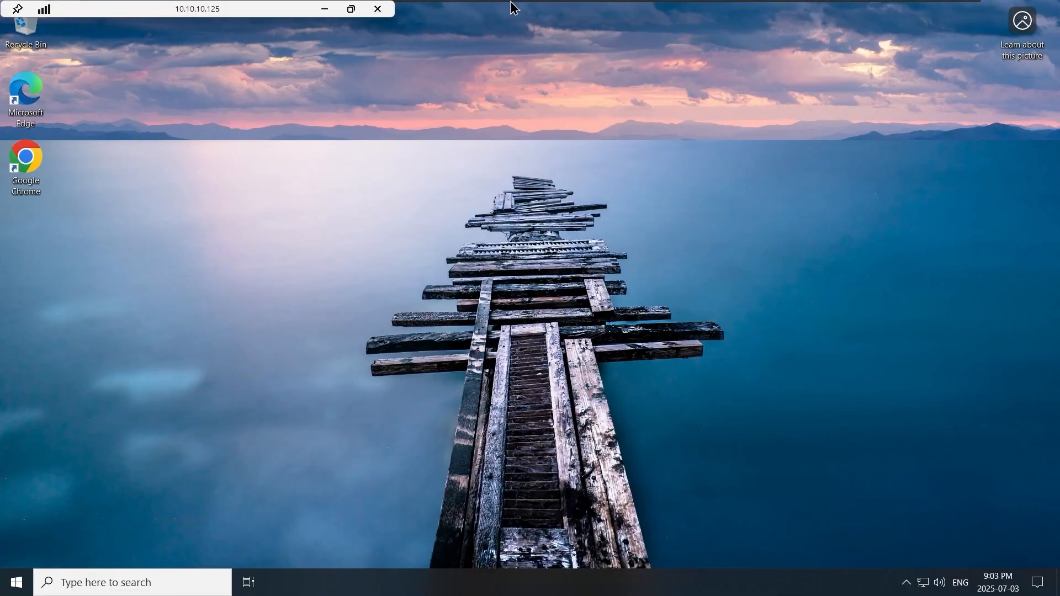
click(559, 18)
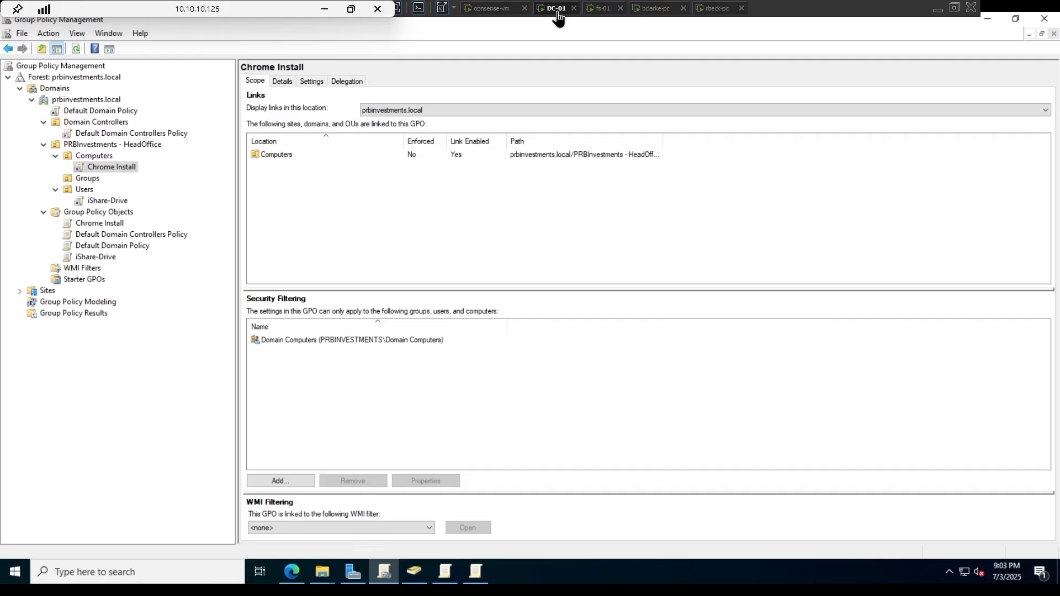
click(117, 212)
right_click(117, 212)
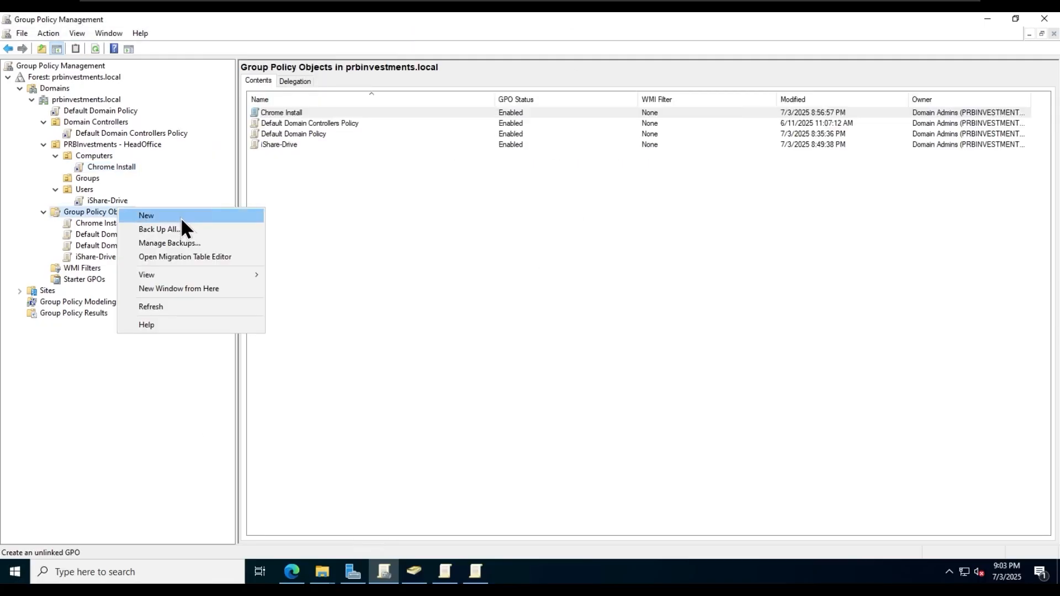
click(179, 216)
text(FireFox Install)
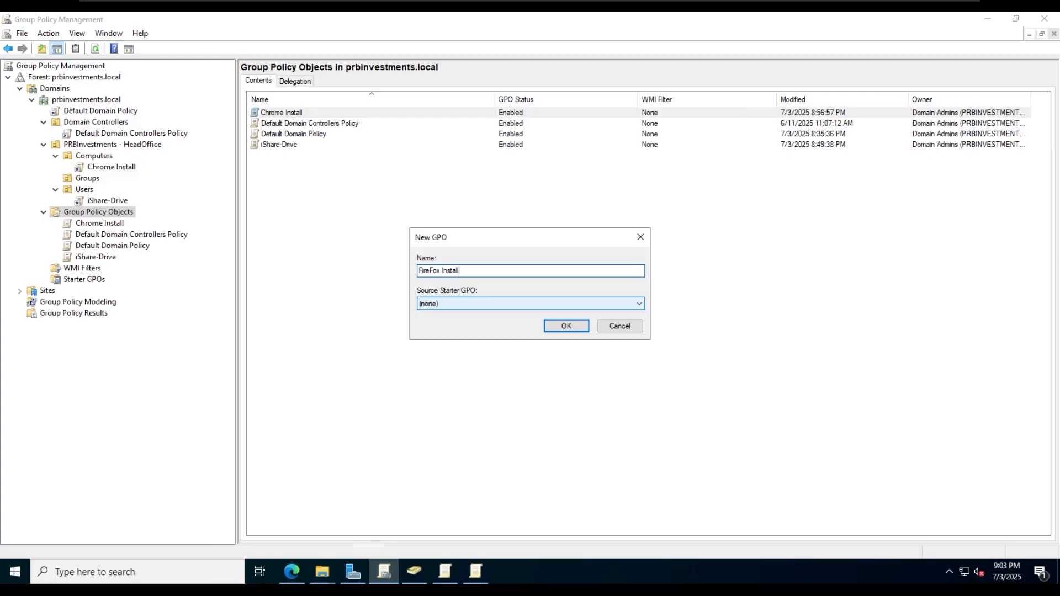
click(559, 327)
mouse_move(336, 576)
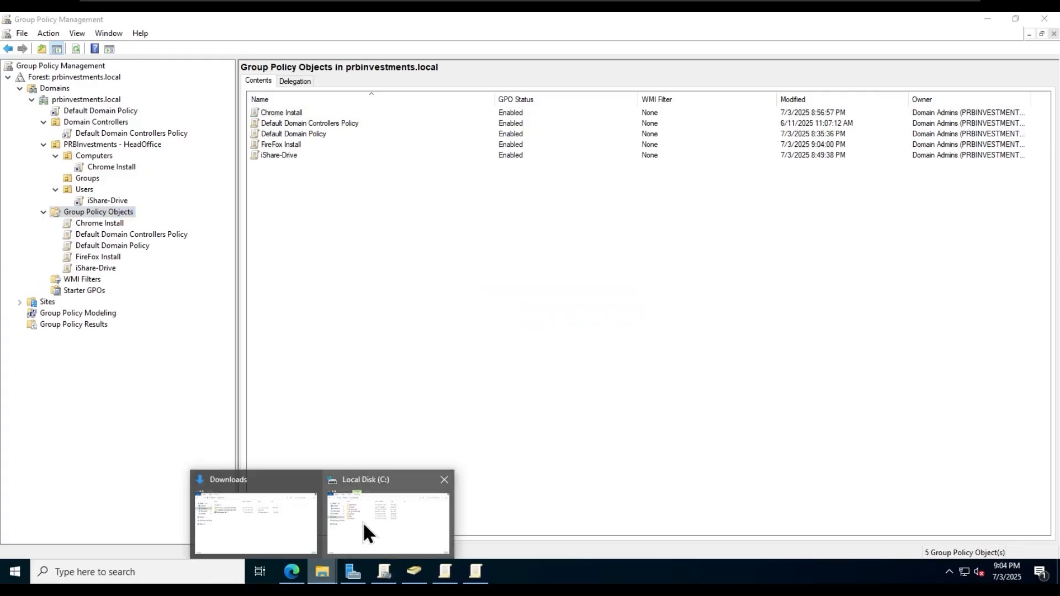
click(363, 522)
- On DC-01, browse \\fs-01 and look inside its NetShare-FS1 and iShare shares
double_click(348, 262)
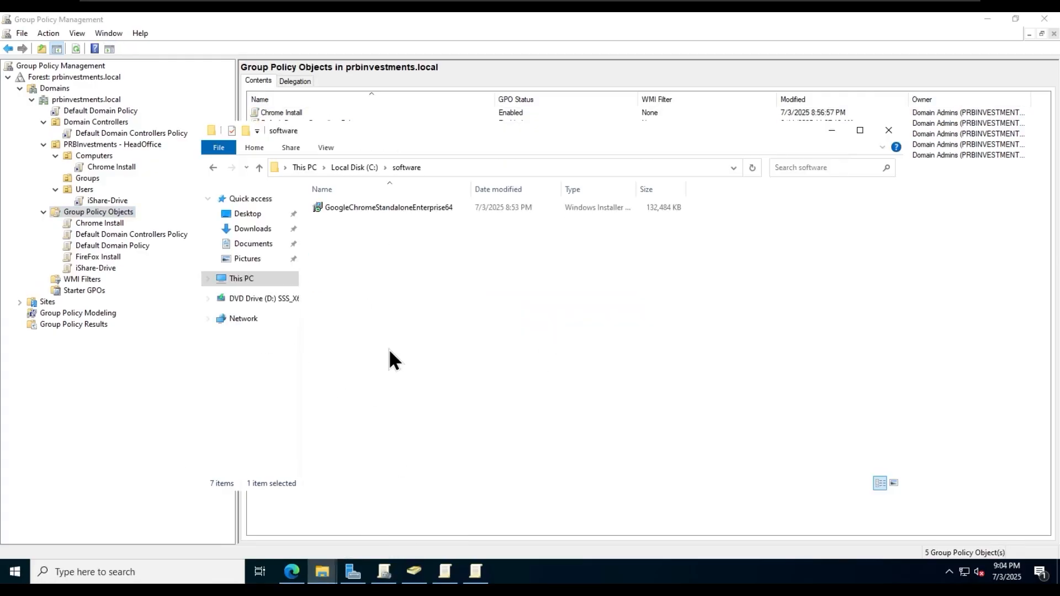
click(472, 165)
text(\\fs-01)
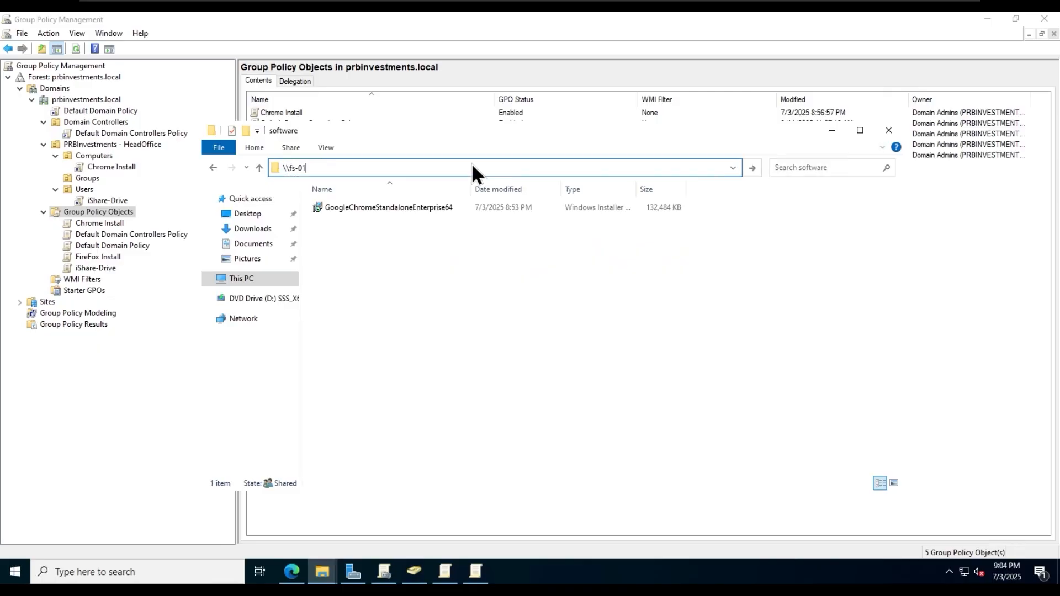
key(Return)
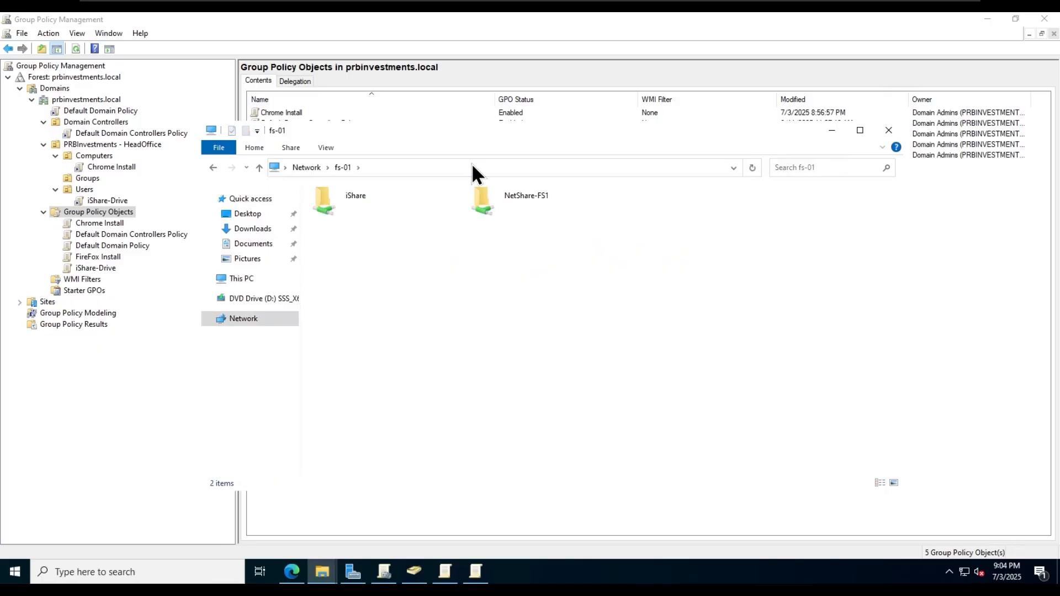
double_click(525, 208)
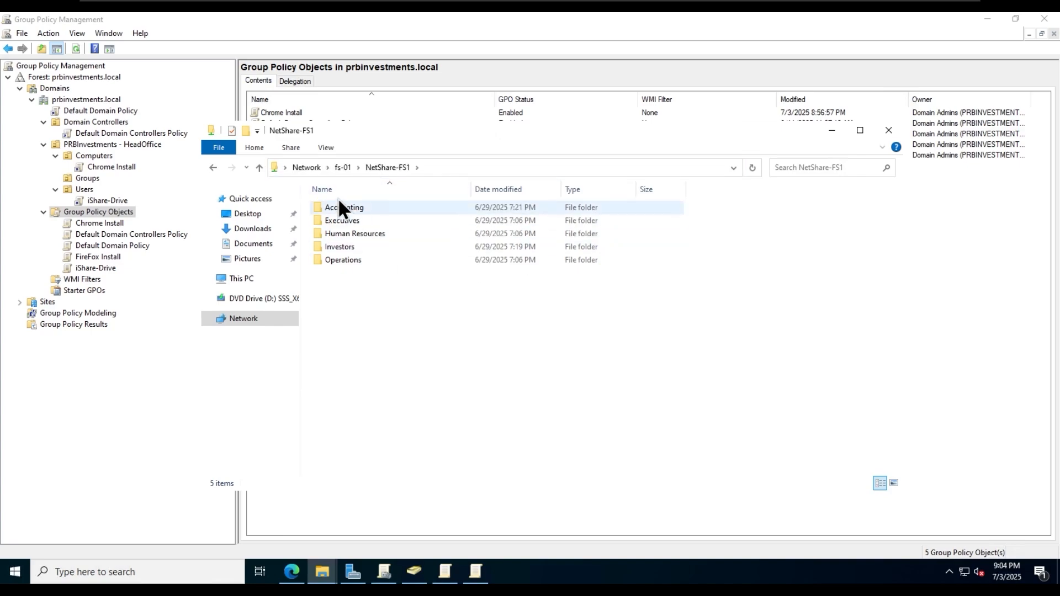
click(343, 167)
double_click(351, 207)
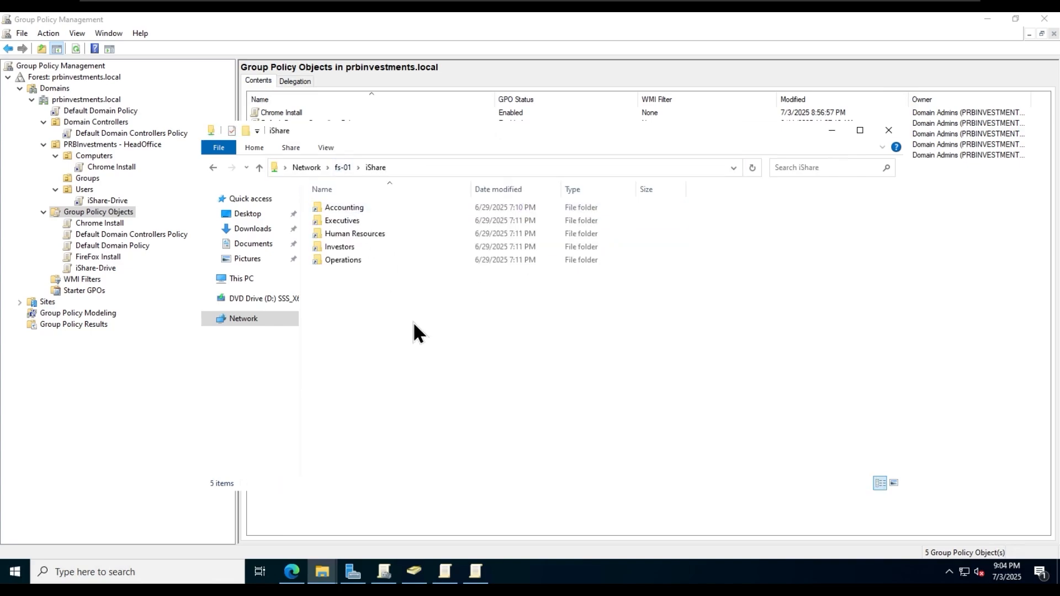
right_click(413, 324)
click(358, 346)
click(342, 168)
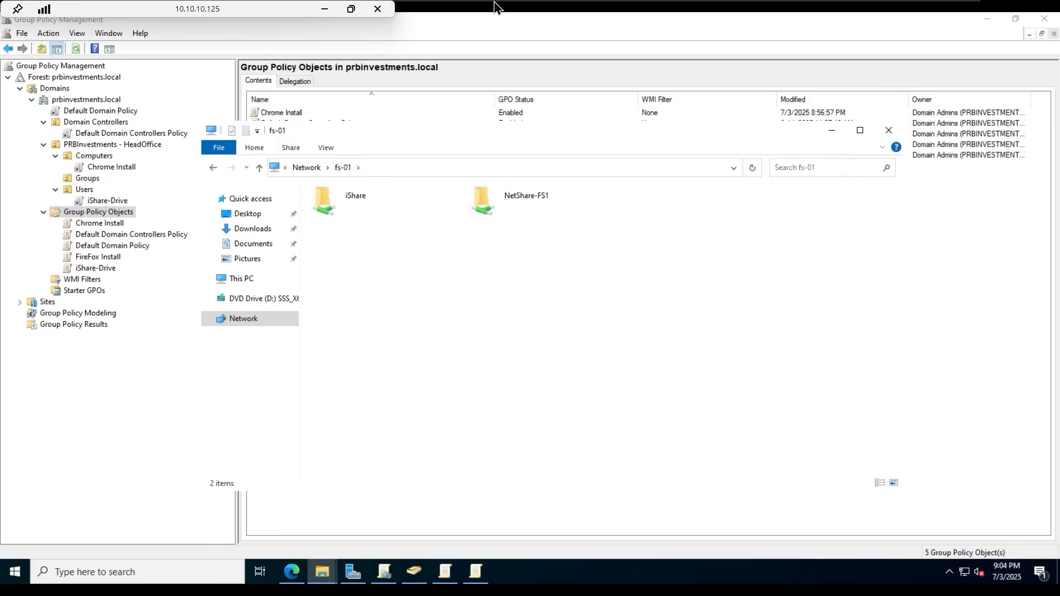
- On bclarke-pc, browse \\fs-01, get denied on NetShare-FS1, and open iShare instead
click(651, 12)
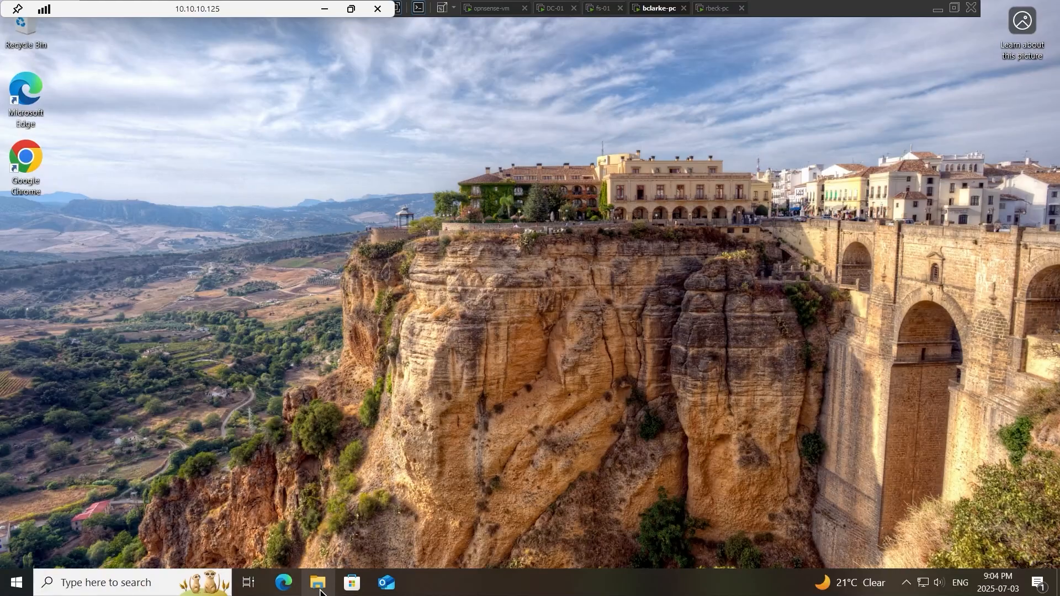
click(318, 581)
click(199, 44)
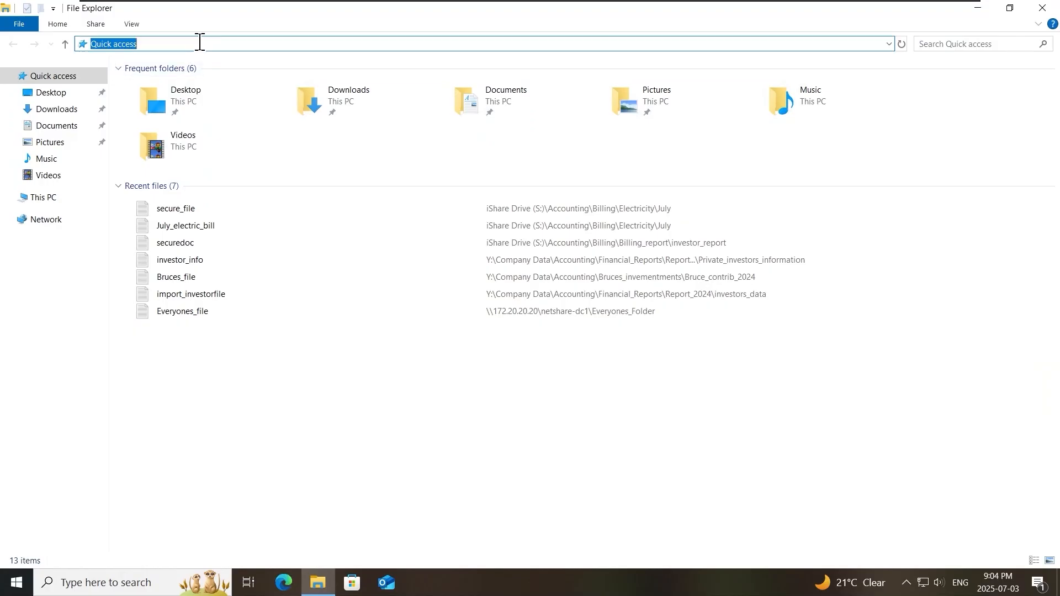
text(\\fs-01)
key(Return)
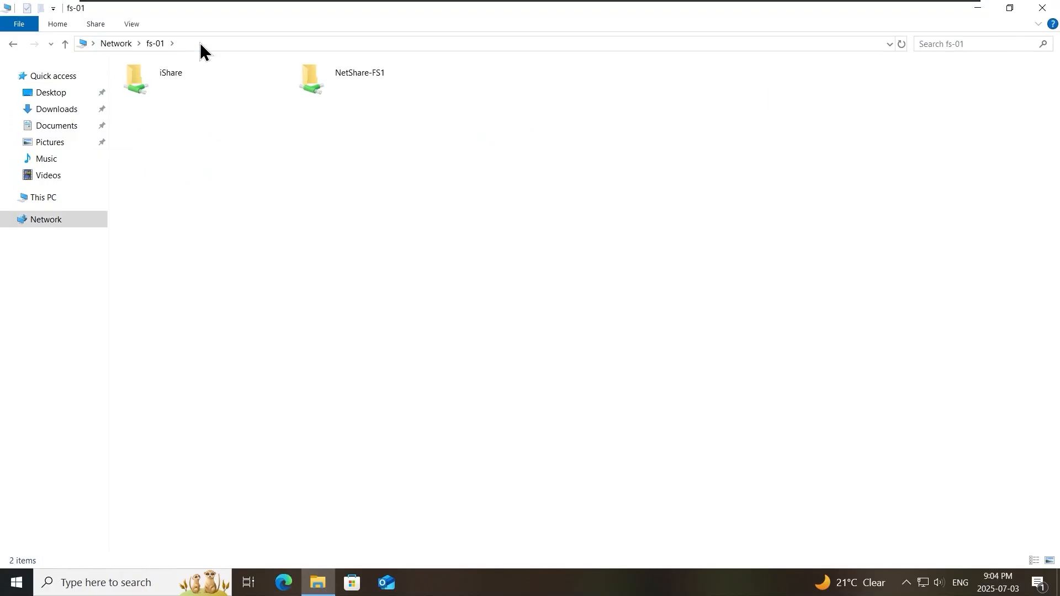
double_click(403, 87)
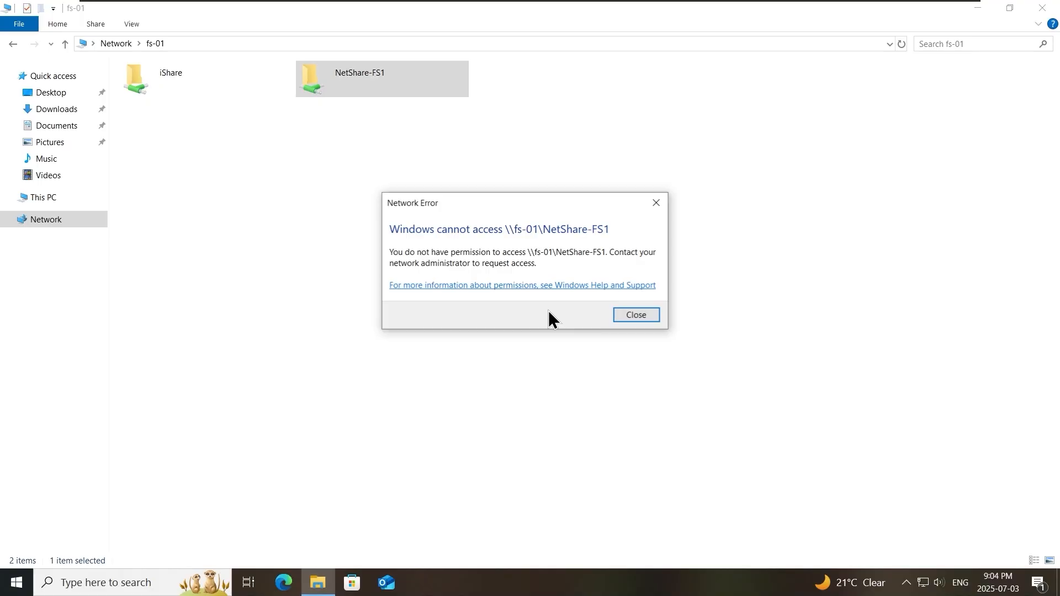
click(641, 314)
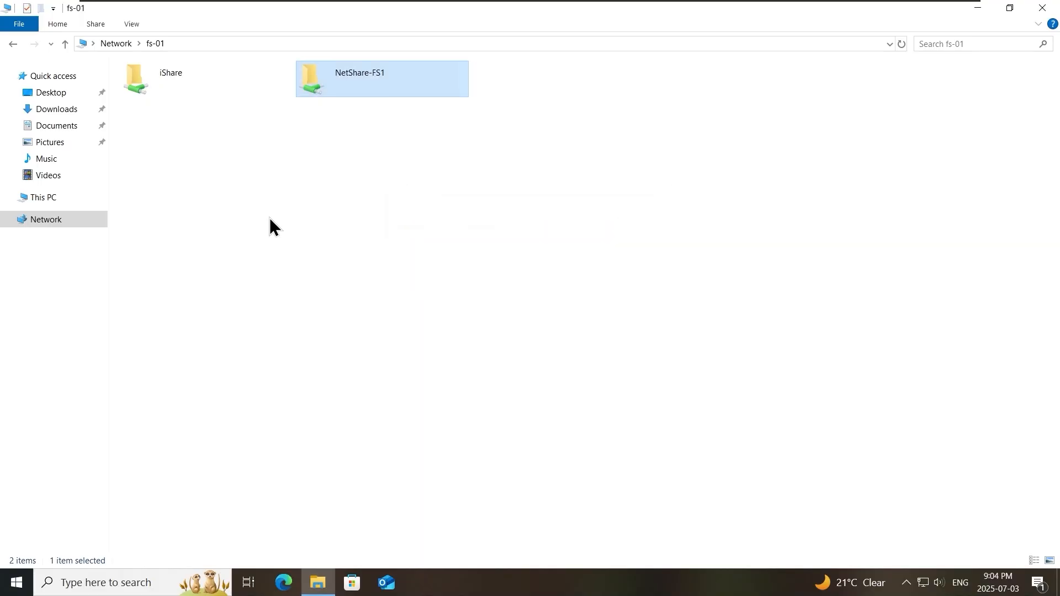
double_click(166, 88)
mouse_move(488, 1)
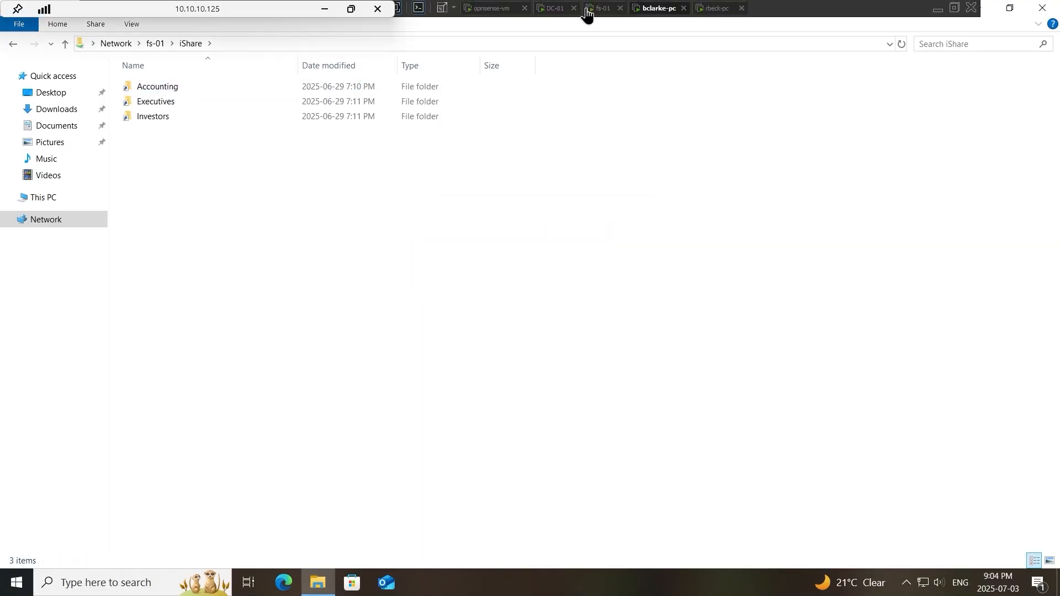
click(596, 9)
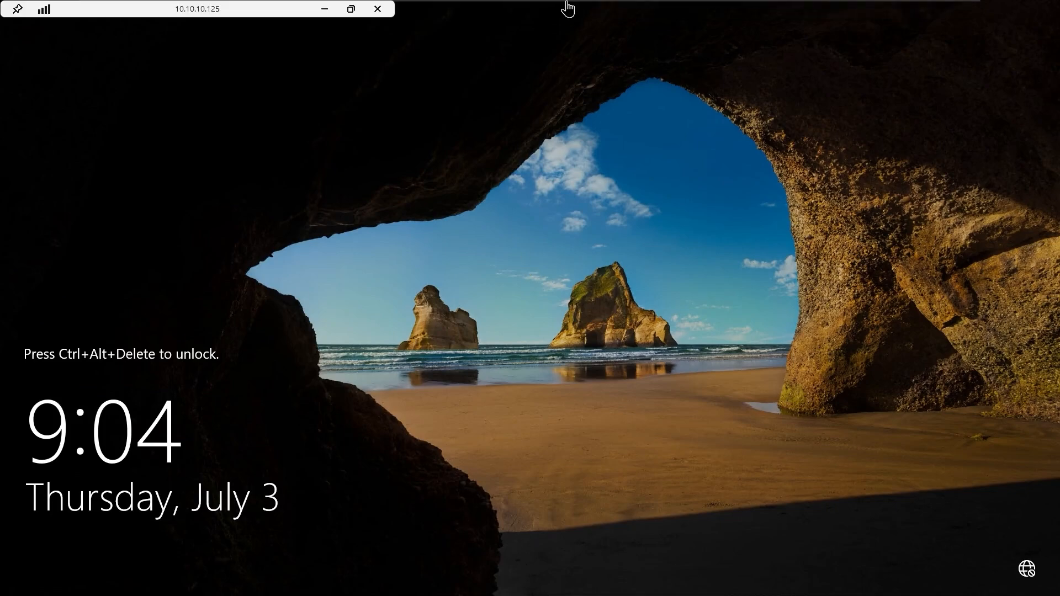
- Unlock the fs-01 server session with the account password
right_click(595, 9)
click(652, 75)
text(●●●●●●●●●●●)
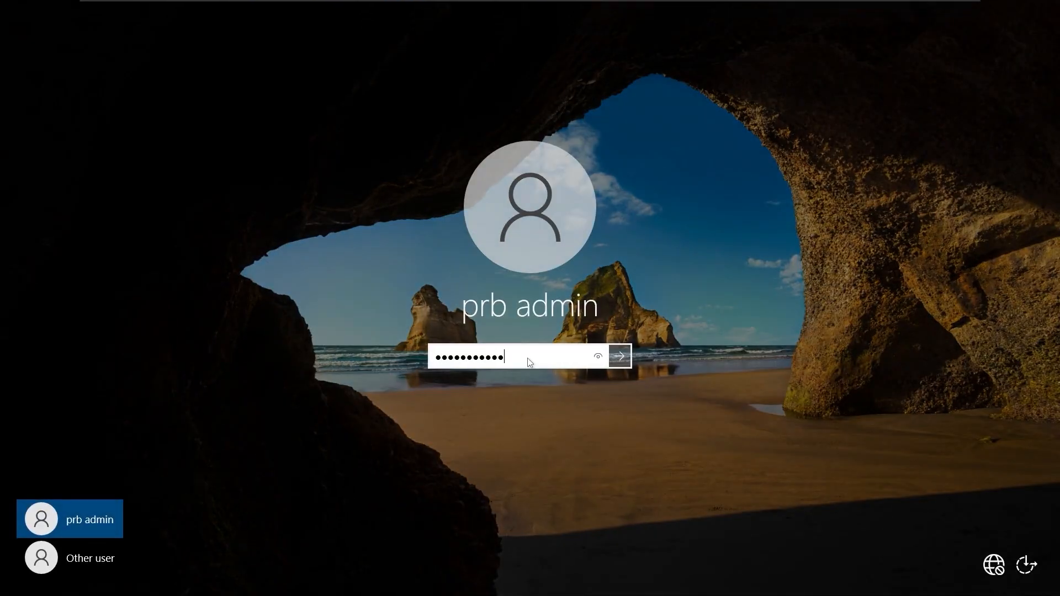
key(Return)
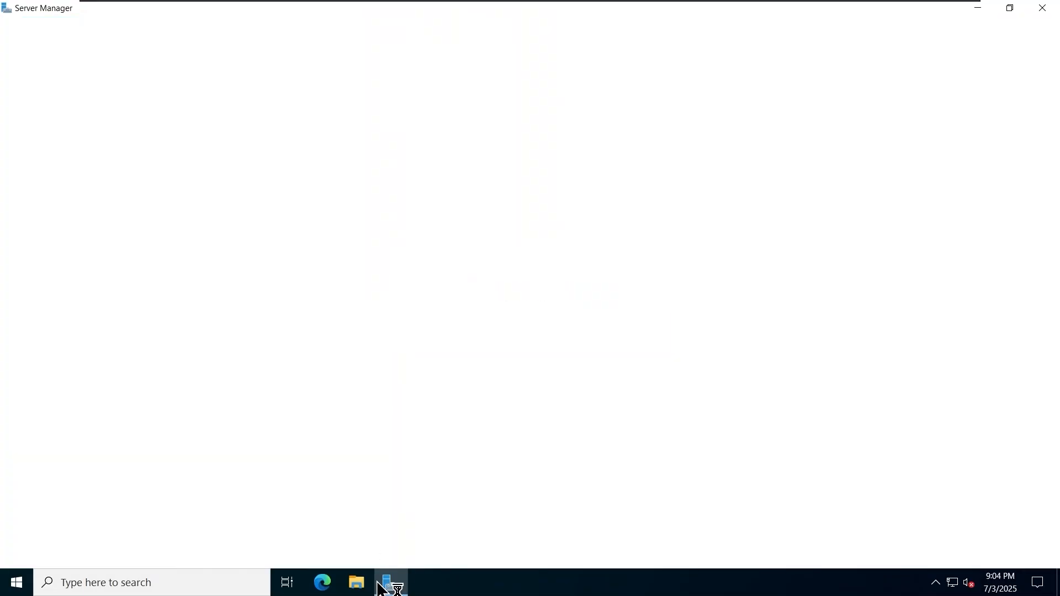
- In a maximized File Explorer, open the NetShare-FS1 folder on FS_Drive2 (E:)
click(361, 583)
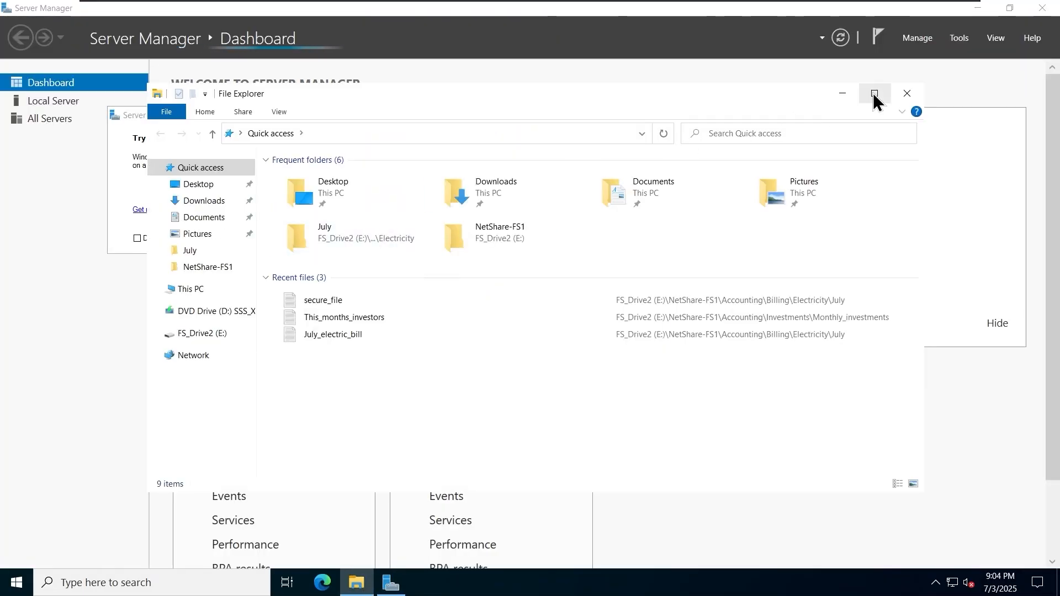
click(874, 94)
click(39, 202)
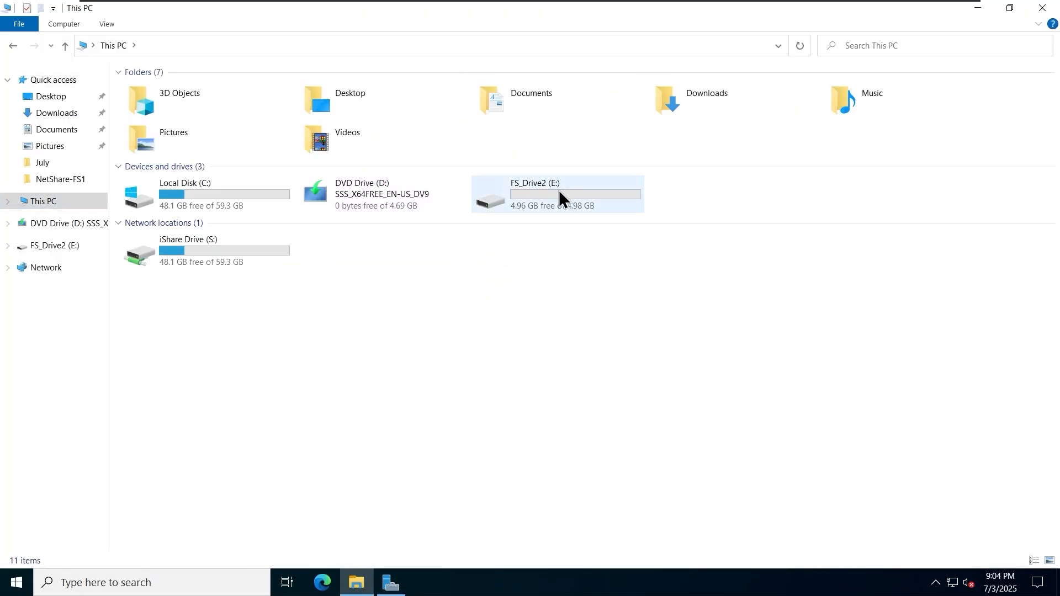
double_click(585, 194)
right_click(250, 205)
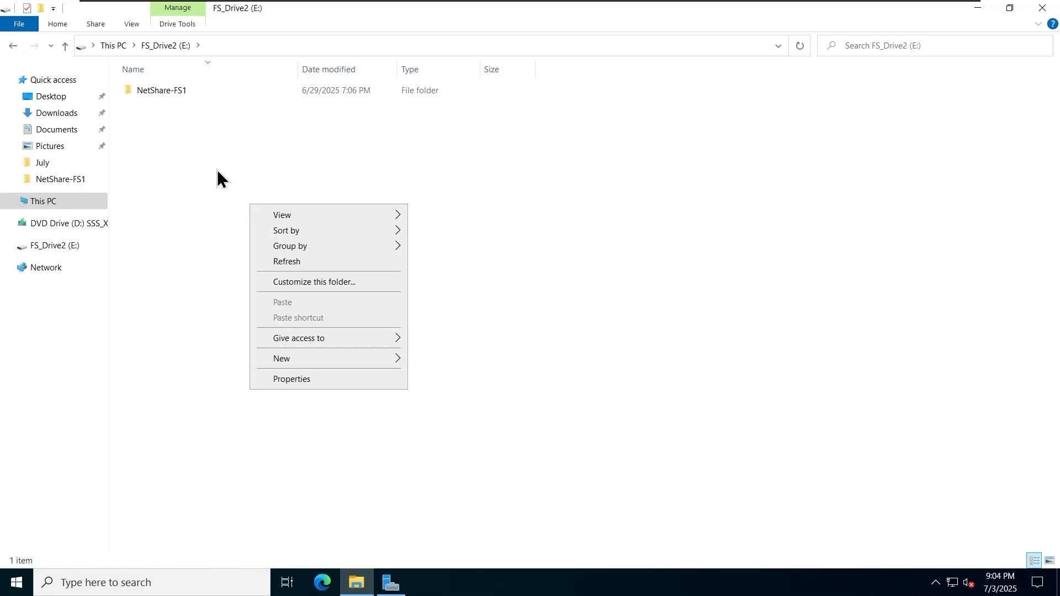
click(167, 95)
double_click(167, 94)
- Create a new folder named 'Software' inside NetShare-FS1
right_click(269, 249)
click(494, 413)
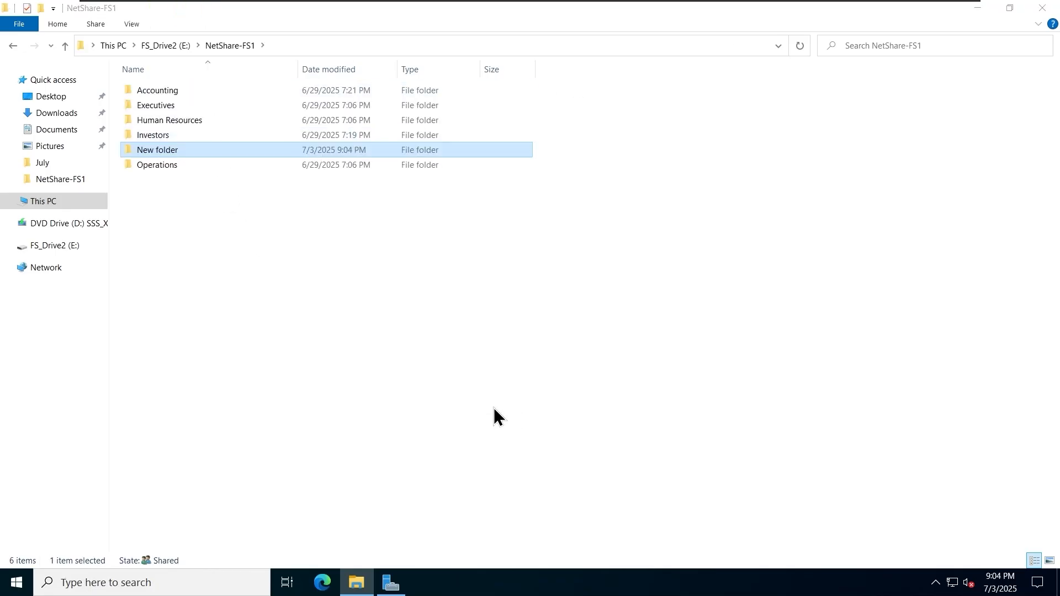
right_click(217, 148)
click(298, 361)
text(Software)
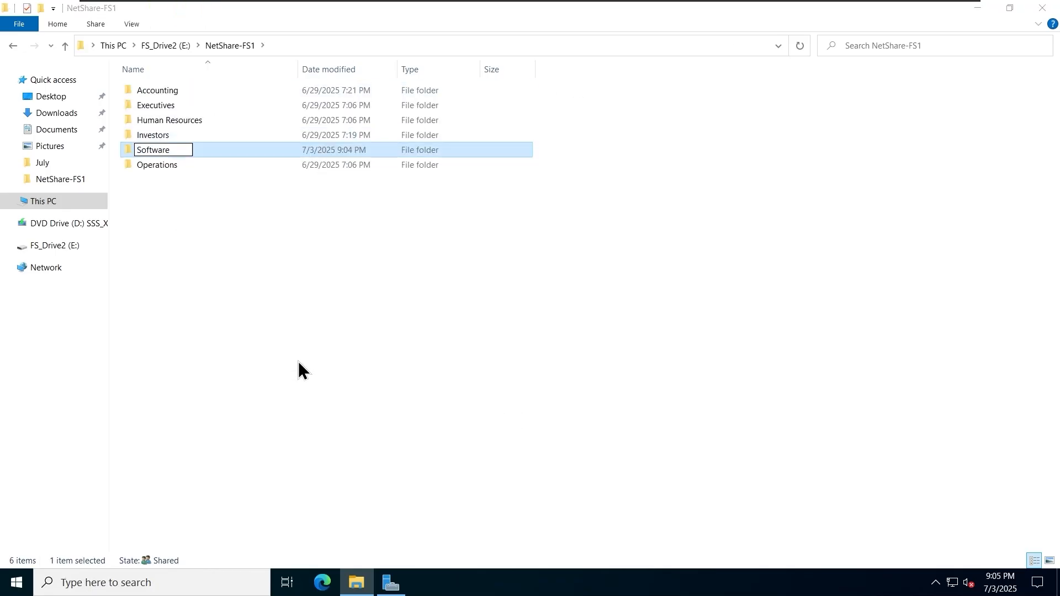
click(298, 370)
- Review the Software folder's sharing and advanced sharing settings without changing them
right_click(178, 166)
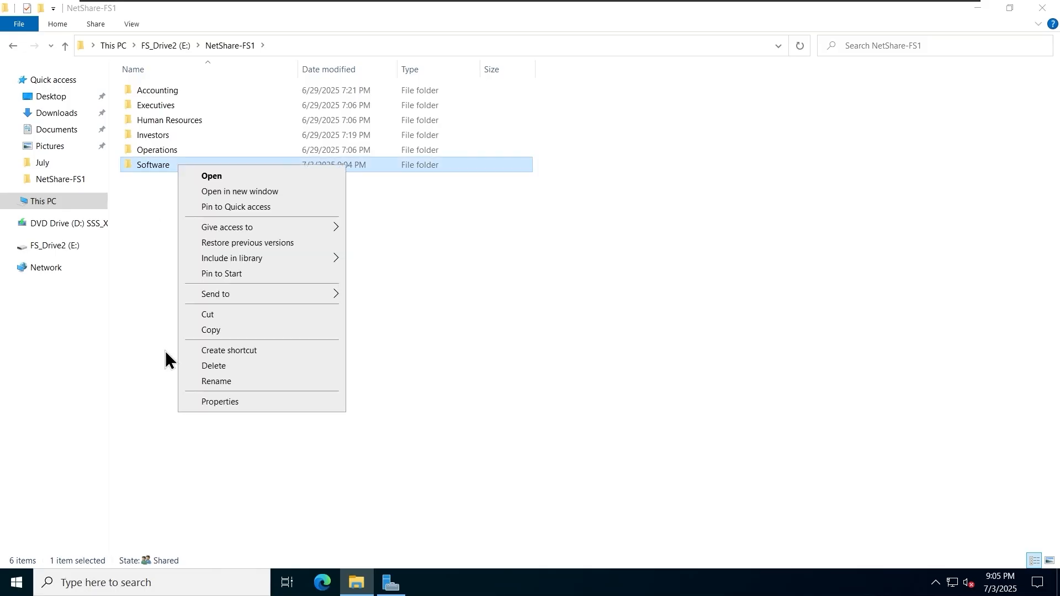
click(220, 401)
click(245, 199)
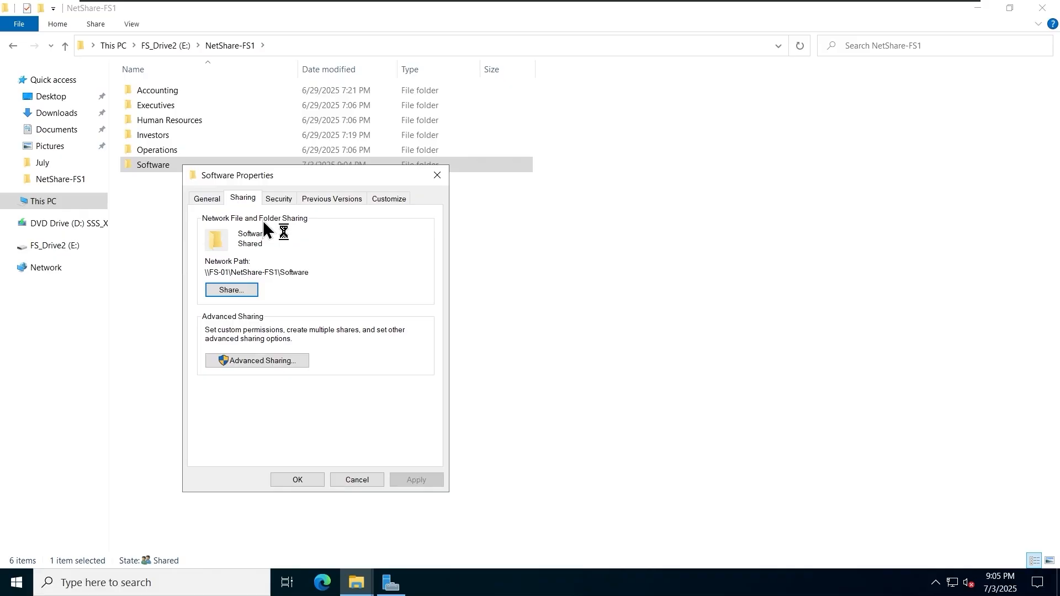
click(282, 362)
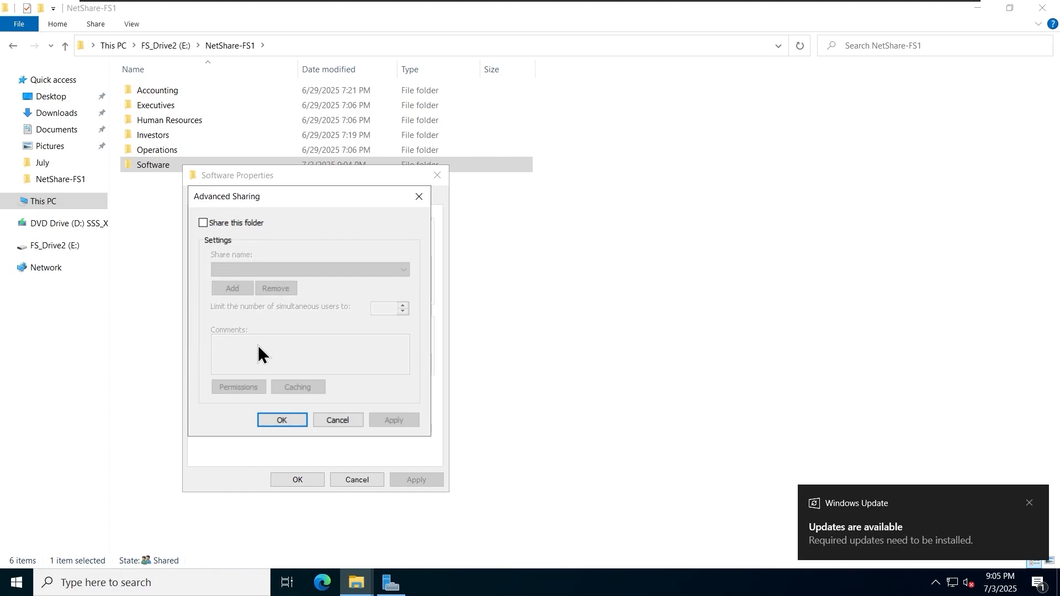
click(338, 420)
- Add an Everyone Read & execute permission entry to the Software folder's security
click(278, 200)
click(391, 426)
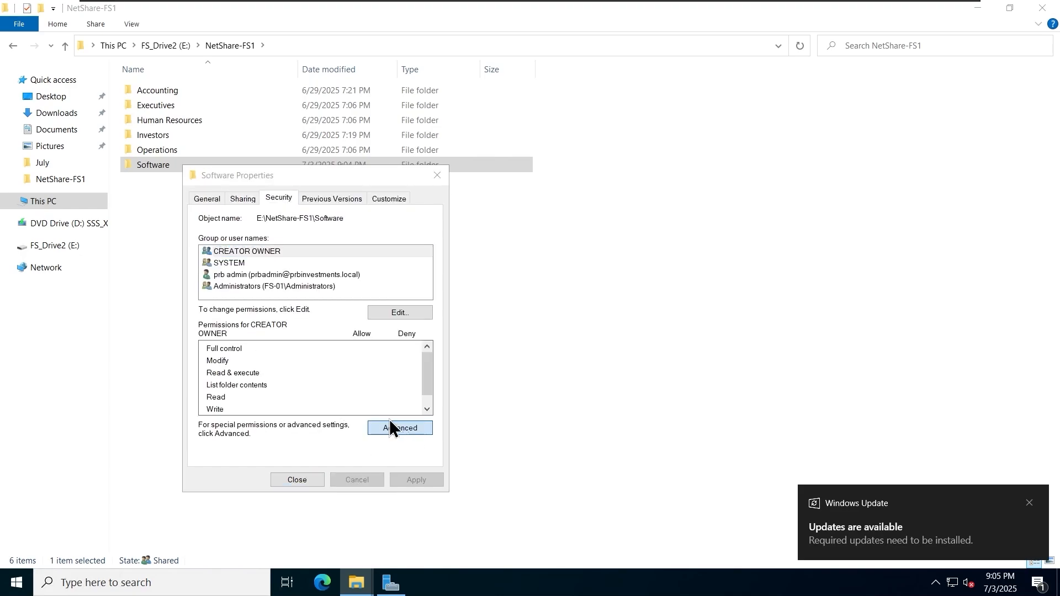
click(289, 372)
click(301, 125)
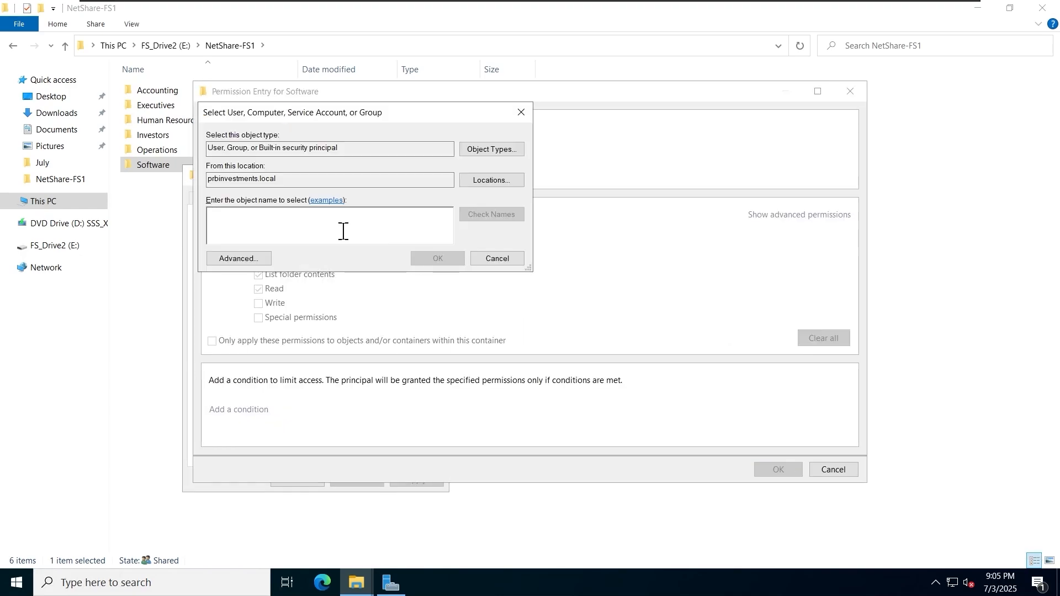
text(evey)
key(Return)
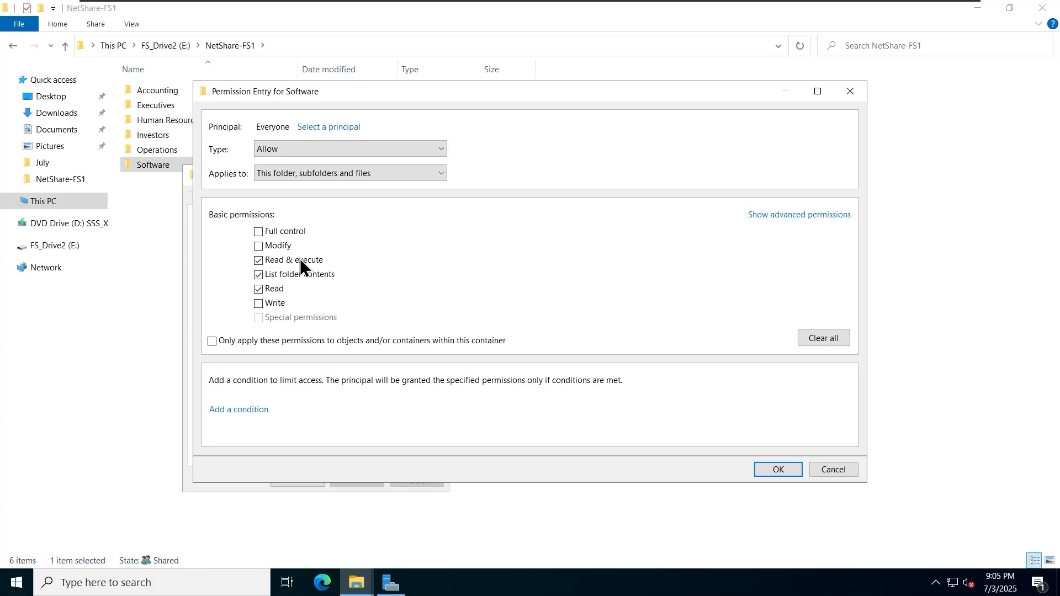
click(778, 471)
click(668, 445)
click(297, 480)
- Bring up Server Manager and its list of administrative tools
click(360, 353)
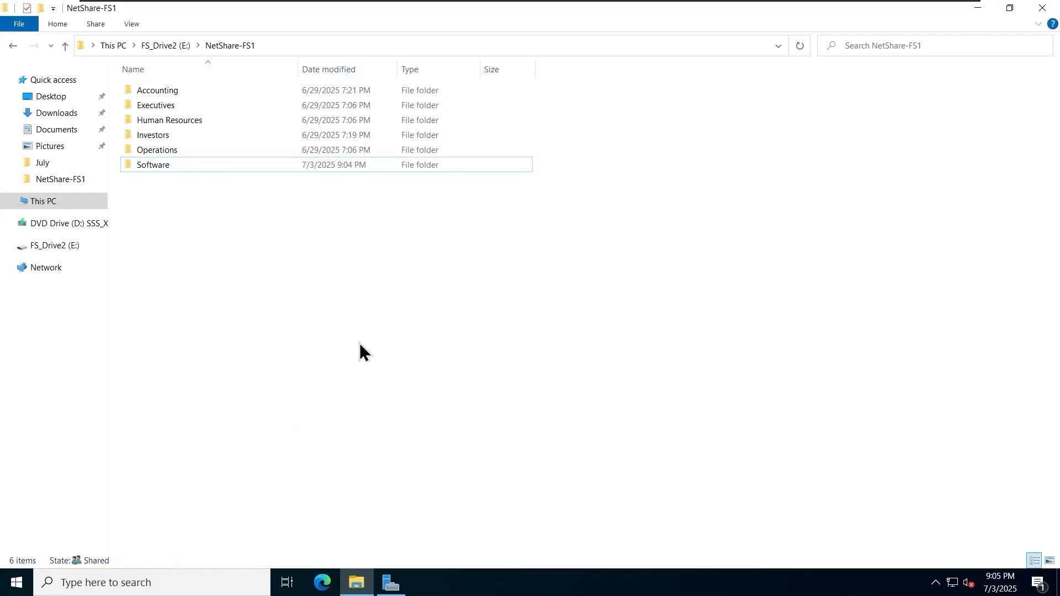
click(390, 583)
click(960, 37)
- In DFS Management, add a Software folder to iShare targeting NetShare-FS1\Software
click(850, 101)
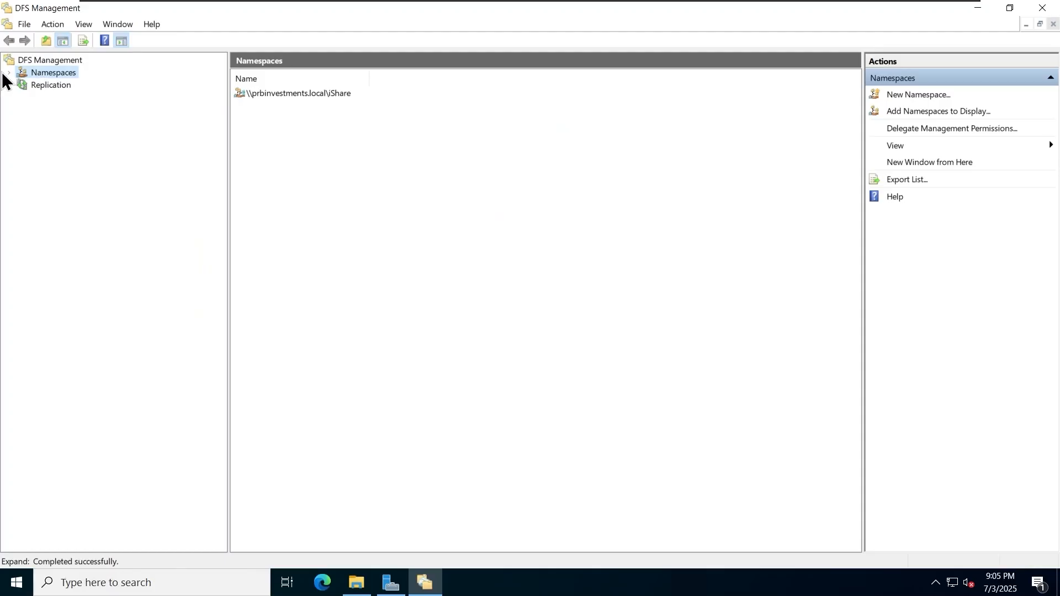
click(8, 73)
click(22, 85)
right_click(91, 86)
click(126, 95)
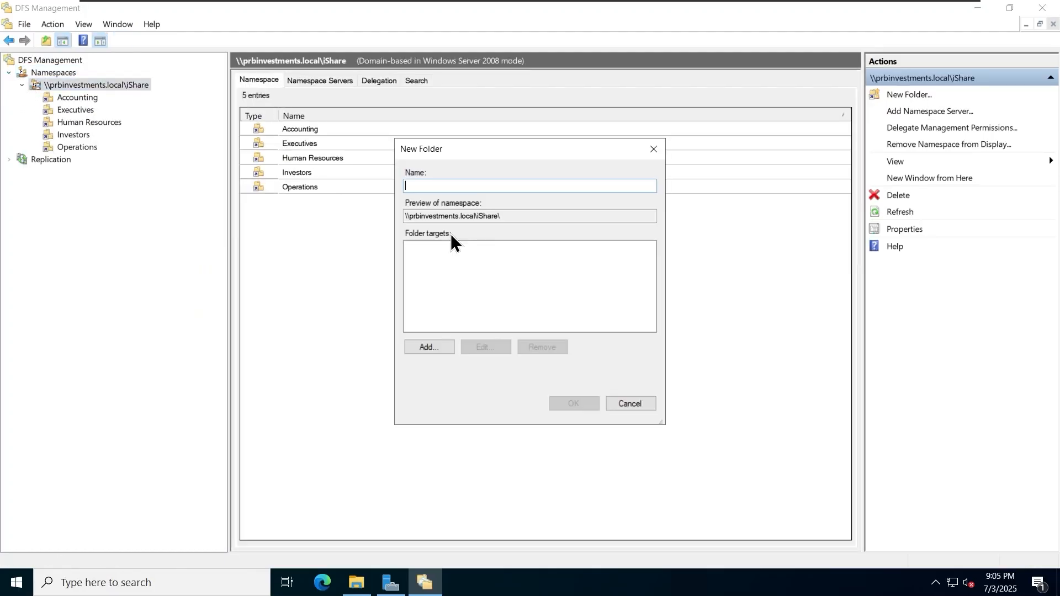
text(Software)
click(429, 347)
click(632, 284)
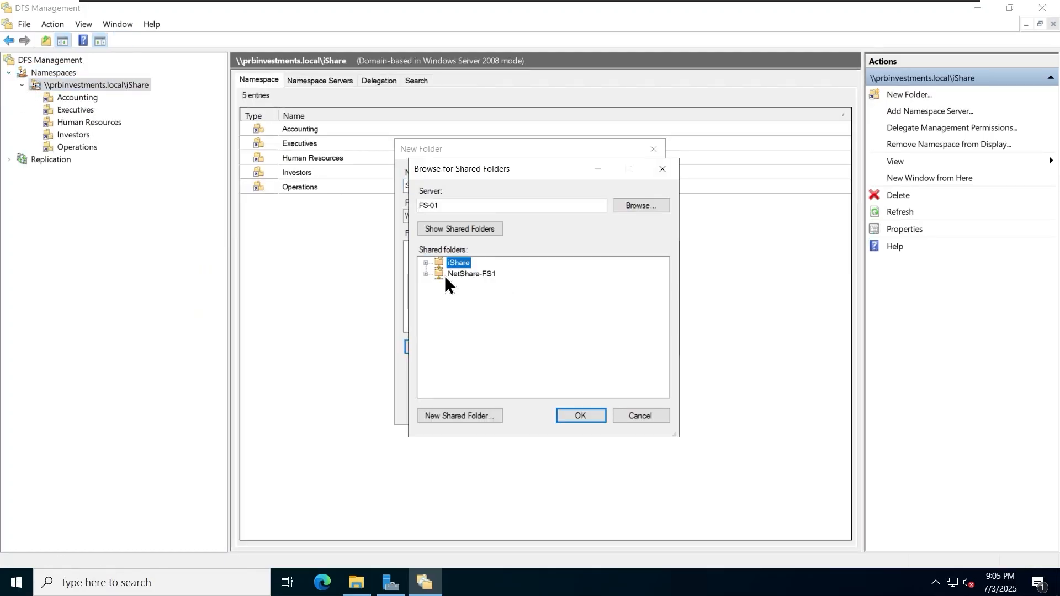
click(426, 274)
click(476, 340)
click(581, 416)
click(568, 336)
key(Return)
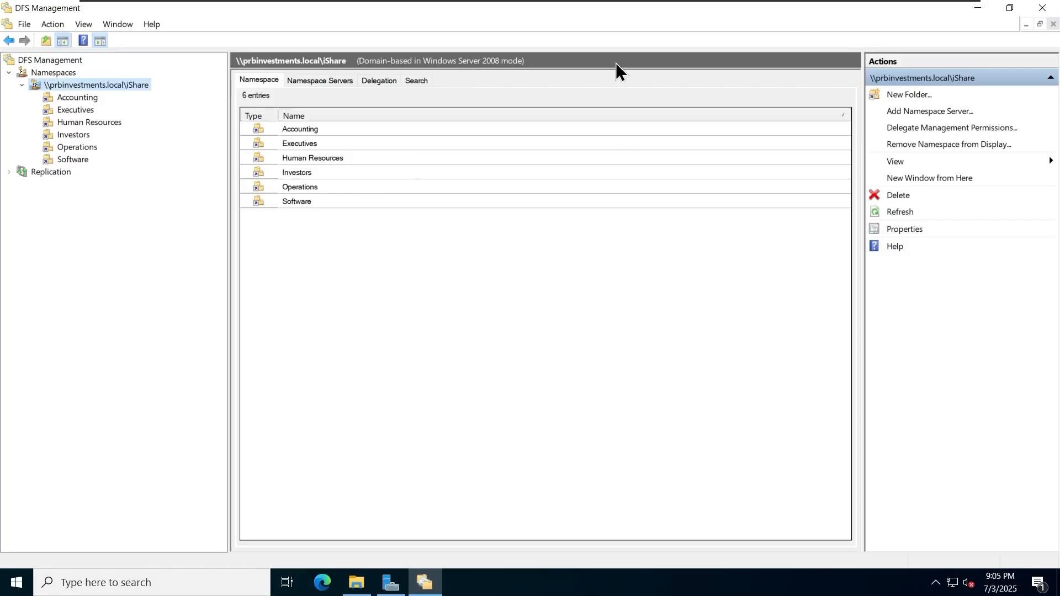
- Open the shared Software folder on both the client and the domain controller
mouse_move(611, 2)
click(648, 11)
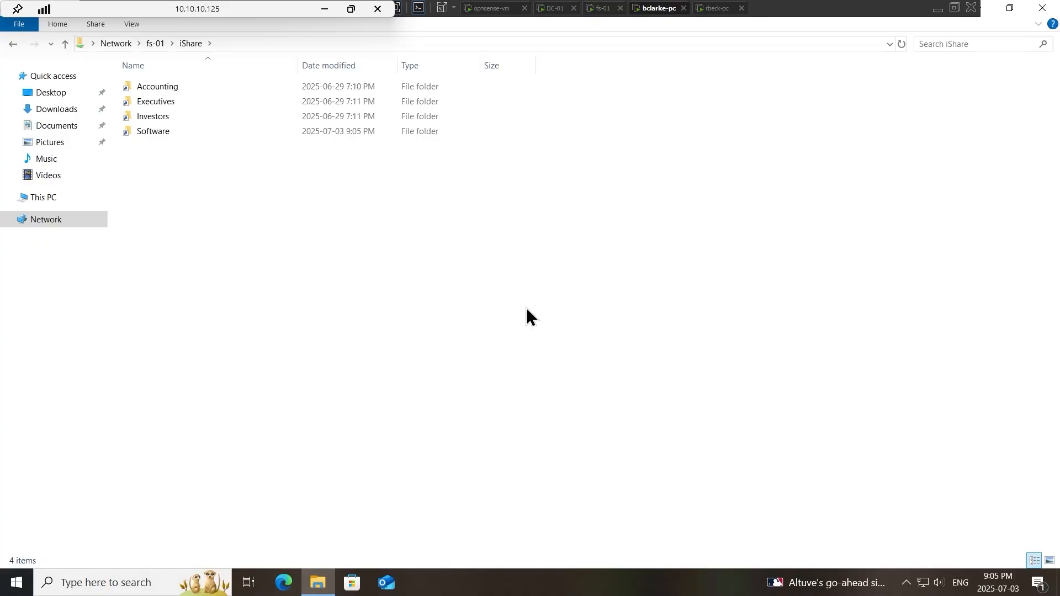
double_click(194, 130)
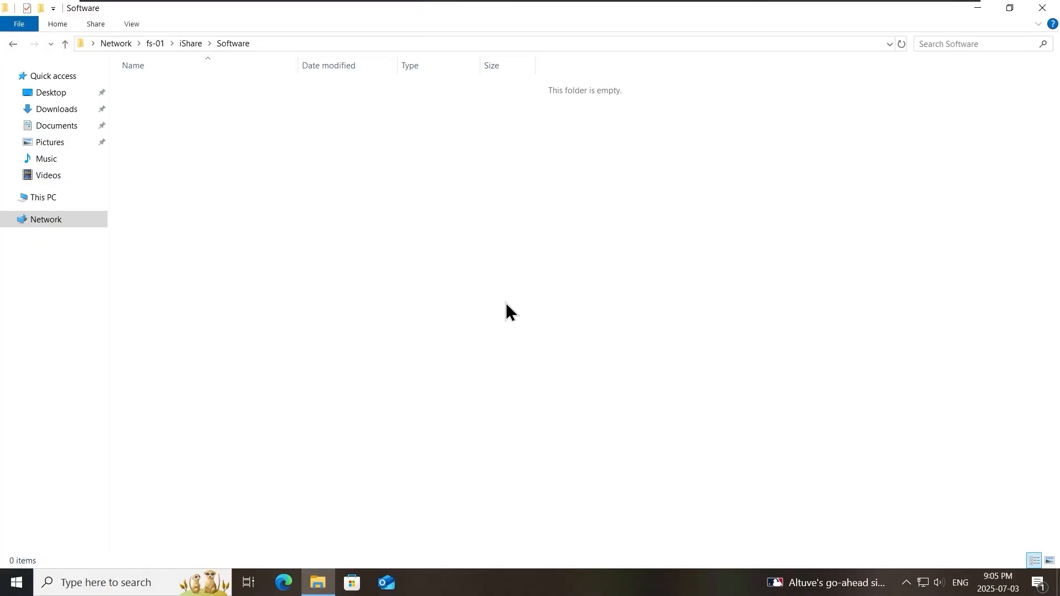
click(552, 7)
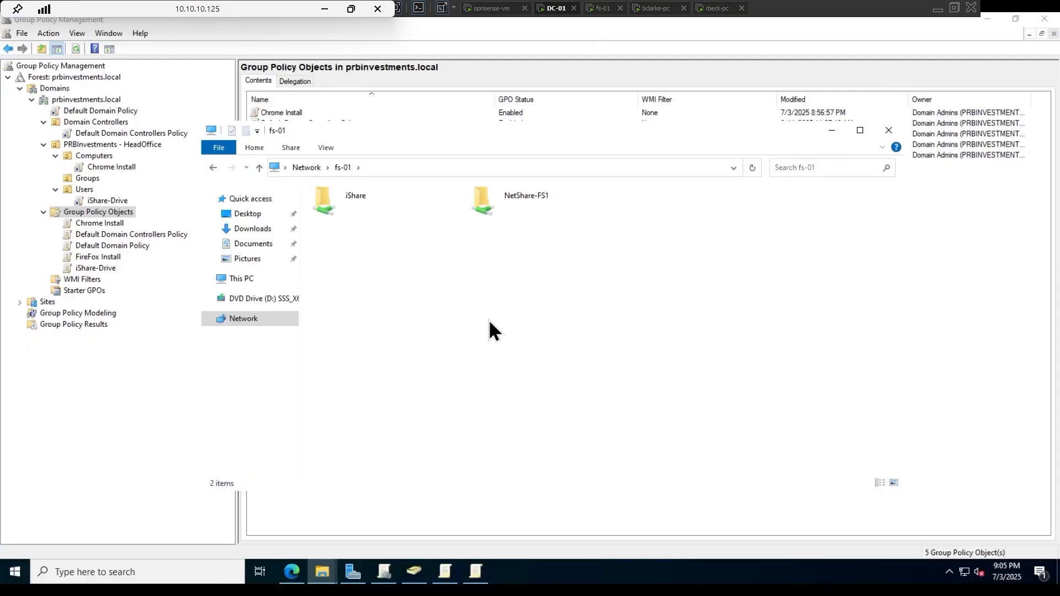
double_click(338, 203)
double_click(365, 274)
- Copy the Firefox Setup installer from Downloads and paste it into the Software folder
click(353, 575)
click(323, 574)
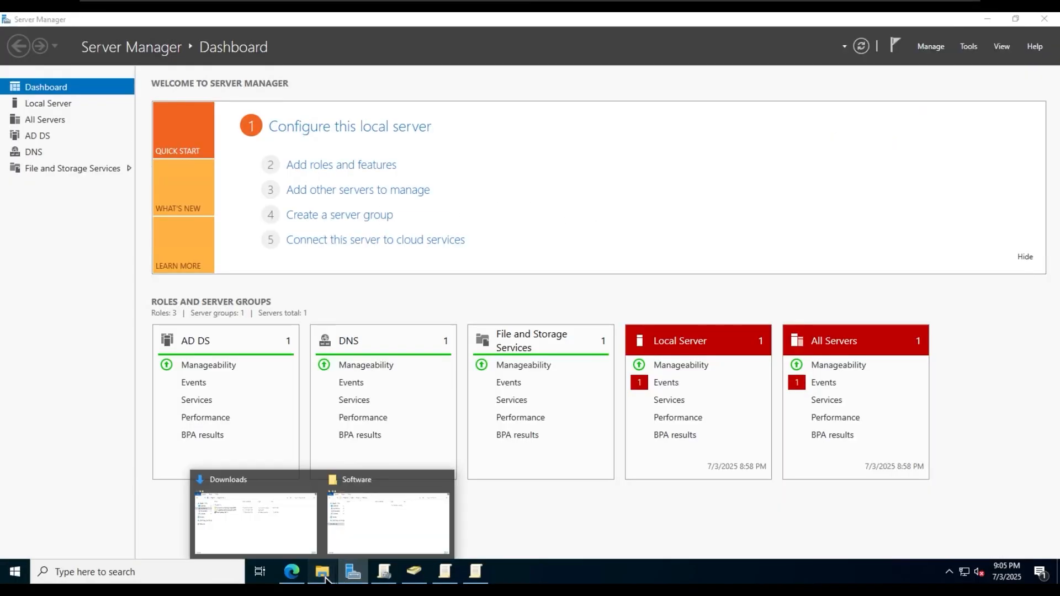
click(270, 519)
click(349, 235)
right_click(349, 234)
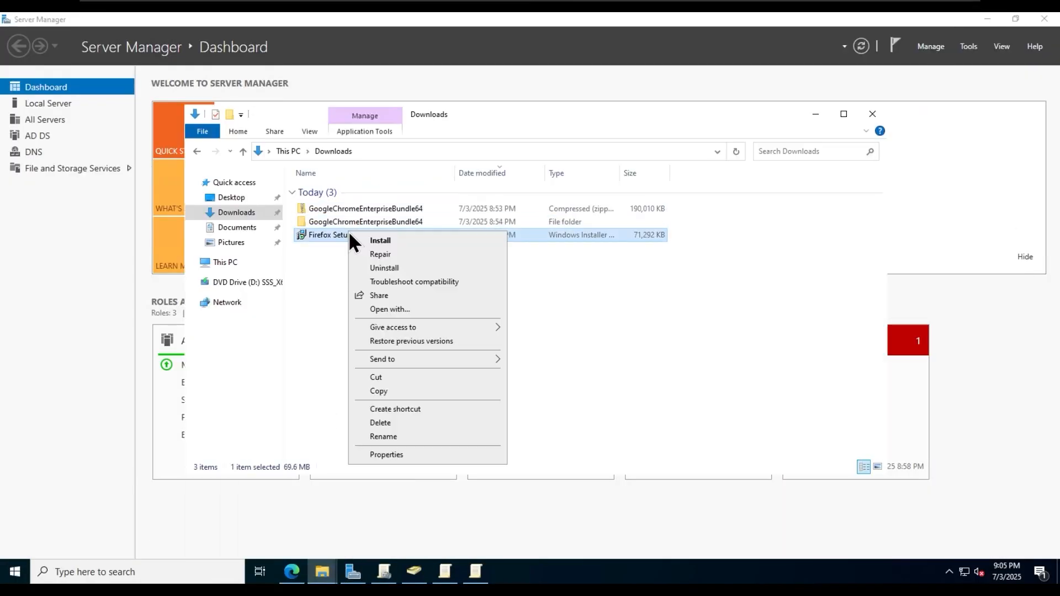
click(393, 389)
mouse_move(322, 572)
click(361, 552)
right_click(409, 304)
click(431, 391)
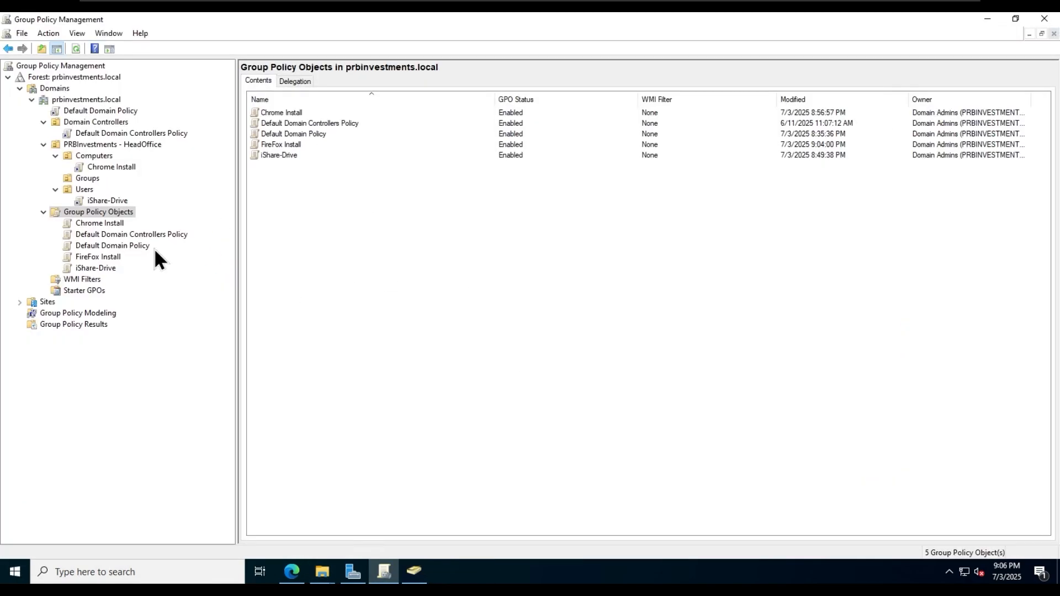
- Edit FireFox Install and navigate to Computer Configuration > Policies > Software Settings > Software installation
click(104, 258)
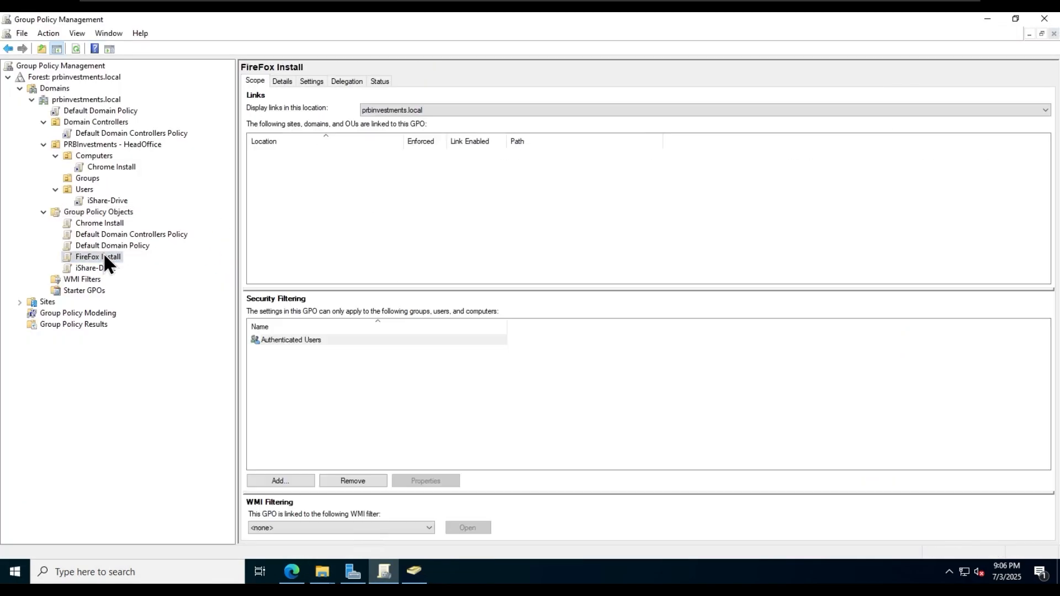
right_click(103, 257)
click(154, 264)
click(505, 70)
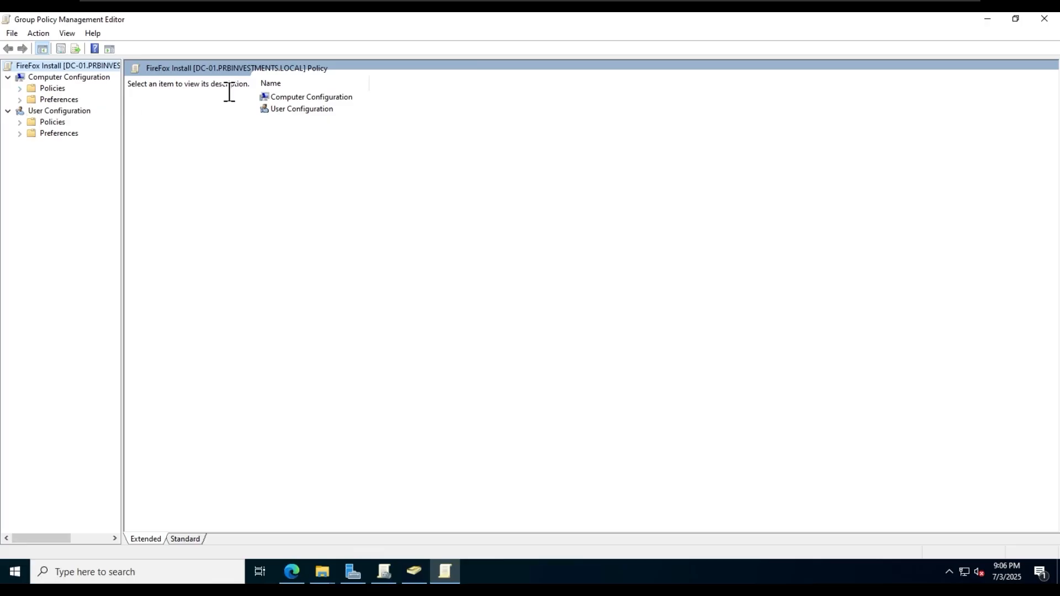
double_click(310, 97)
double_click(289, 108)
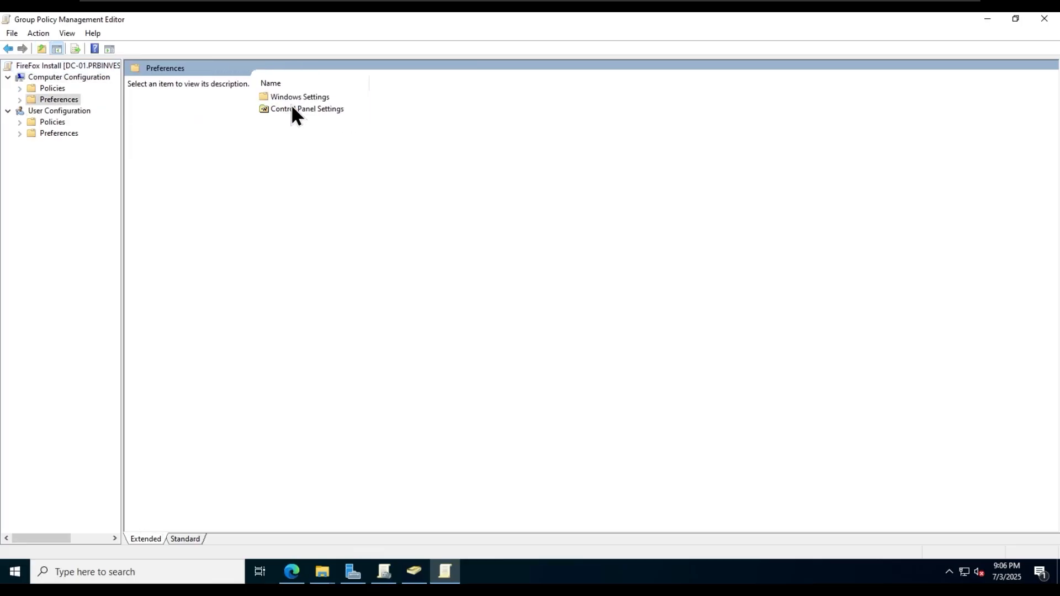
click(65, 90)
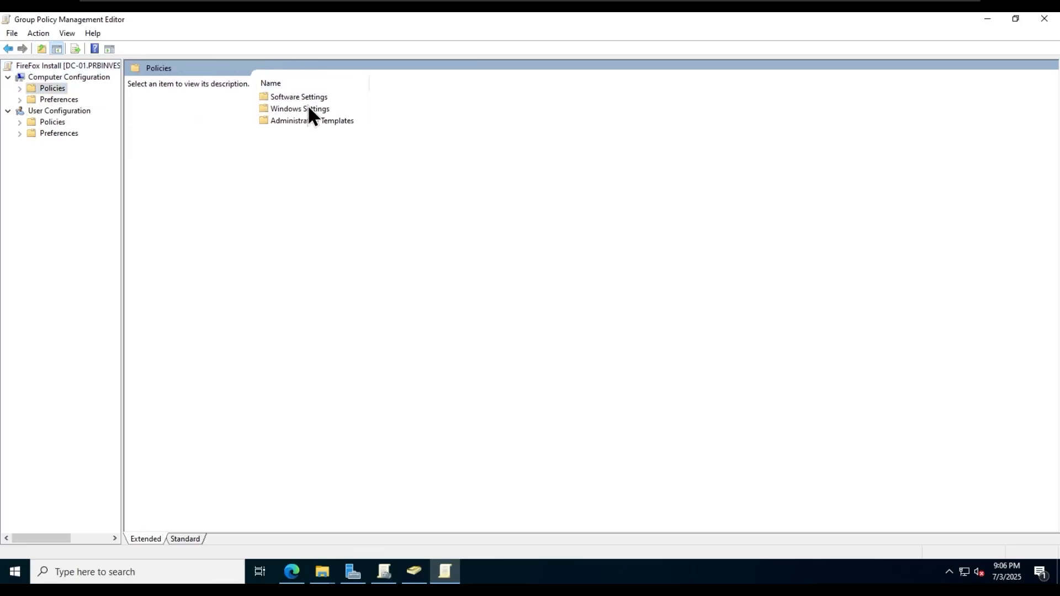
double_click(304, 97)
key(Up)
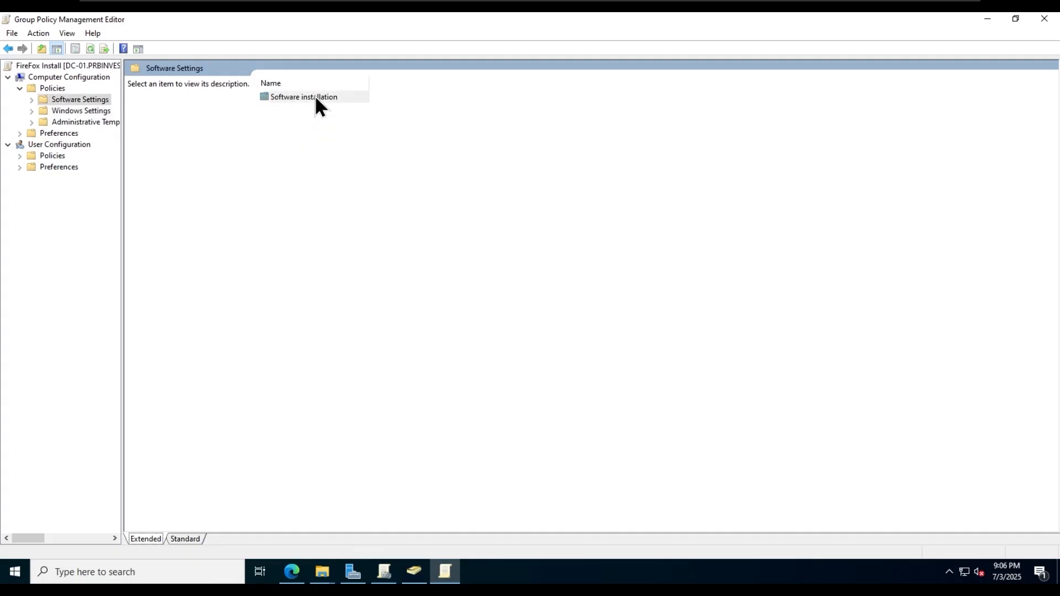
double_click(314, 97)
- Add \\fs-01\iShare\Software\Firefox Setup 140.0.2.msi as an assigned package and widen the Name and Source columns
right_click(98, 111)
mouse_move(180, 121)
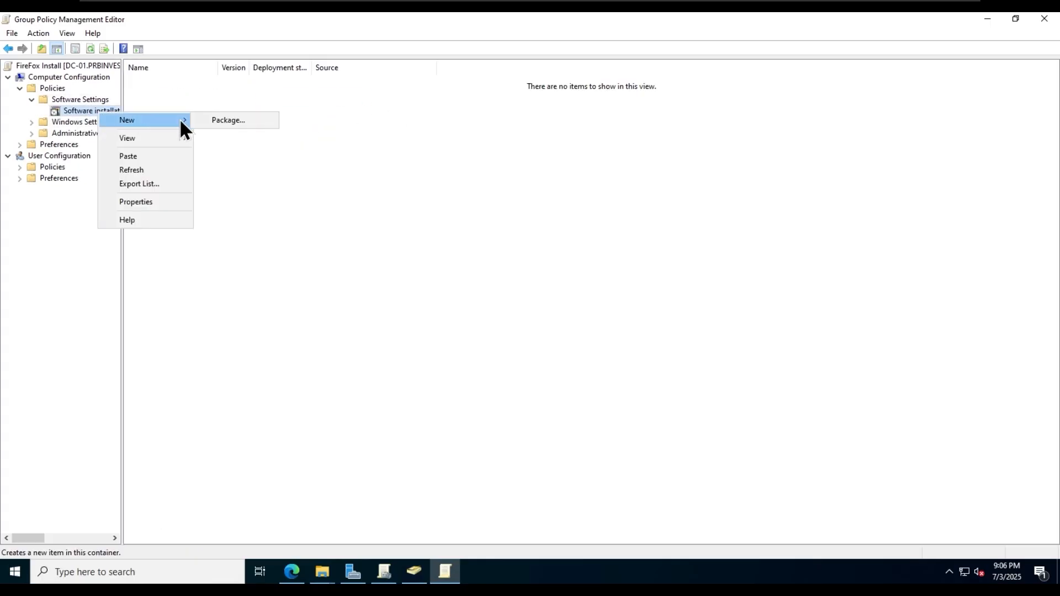
click(271, 119)
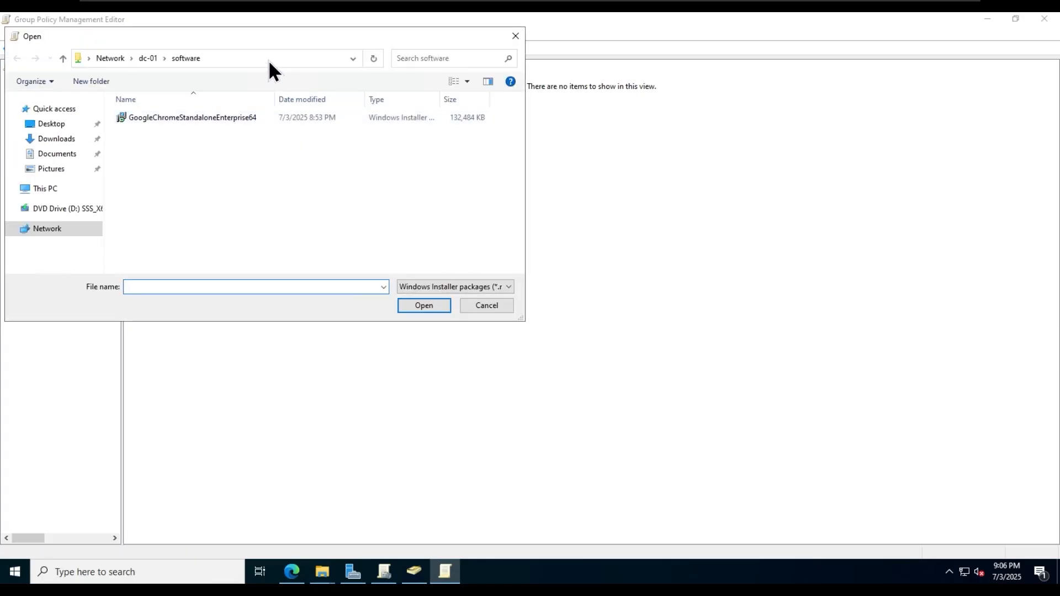
click(268, 59)
text(\\fs-01)
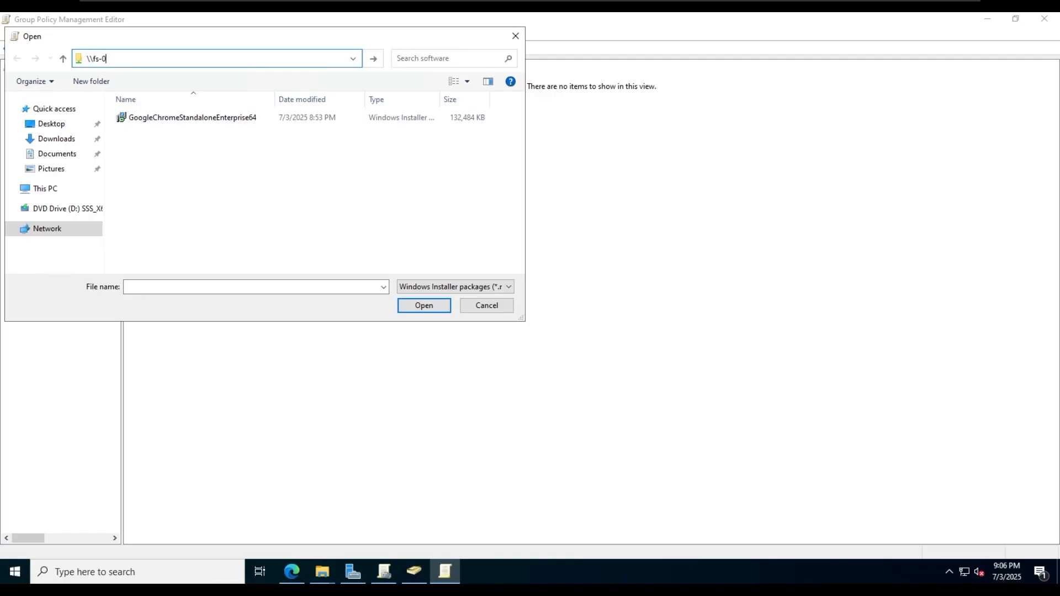
key(Return)
double_click(241, 121)
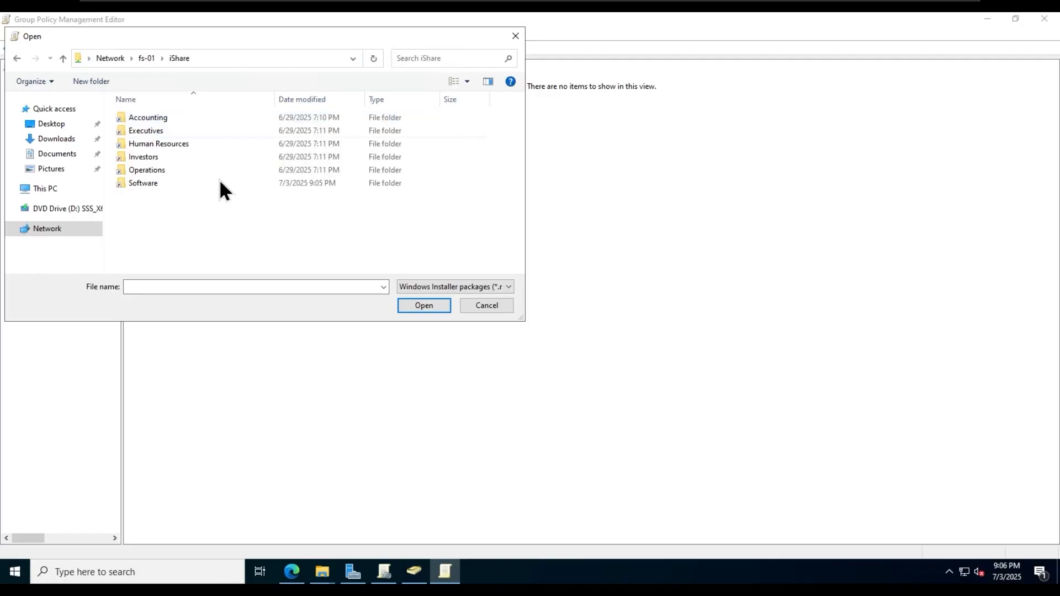
double_click(189, 183)
double_click(203, 120)
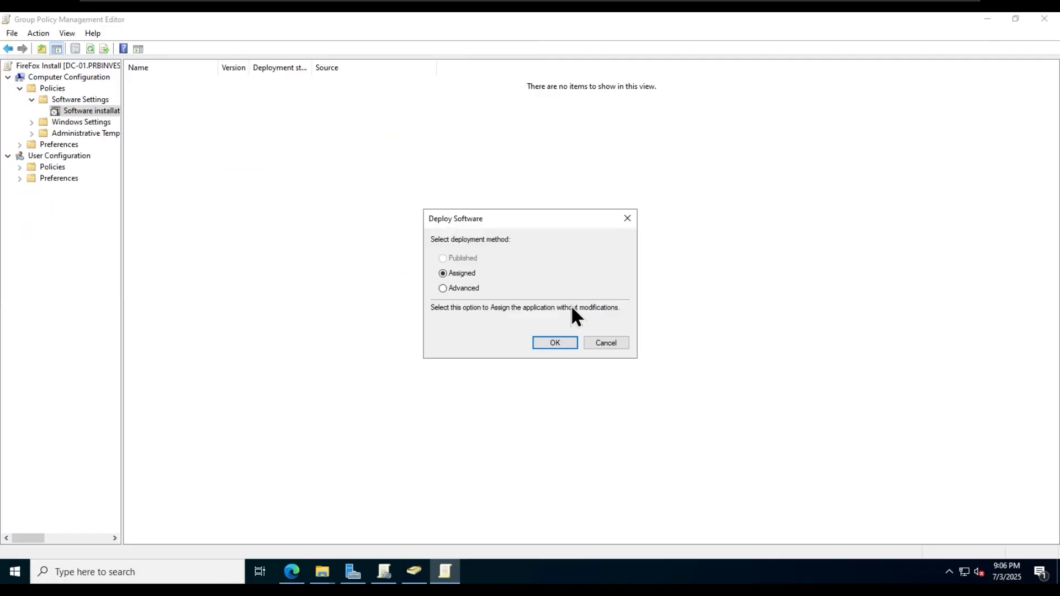
click(552, 344)
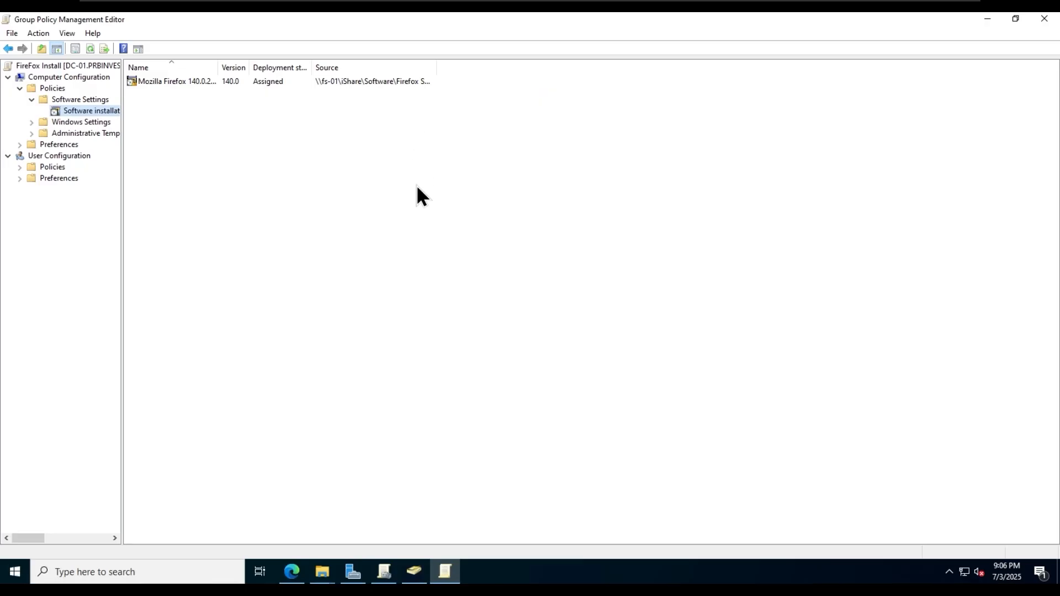
drag(218, 67, 259, 67)
drag(474, 69, 579, 68)
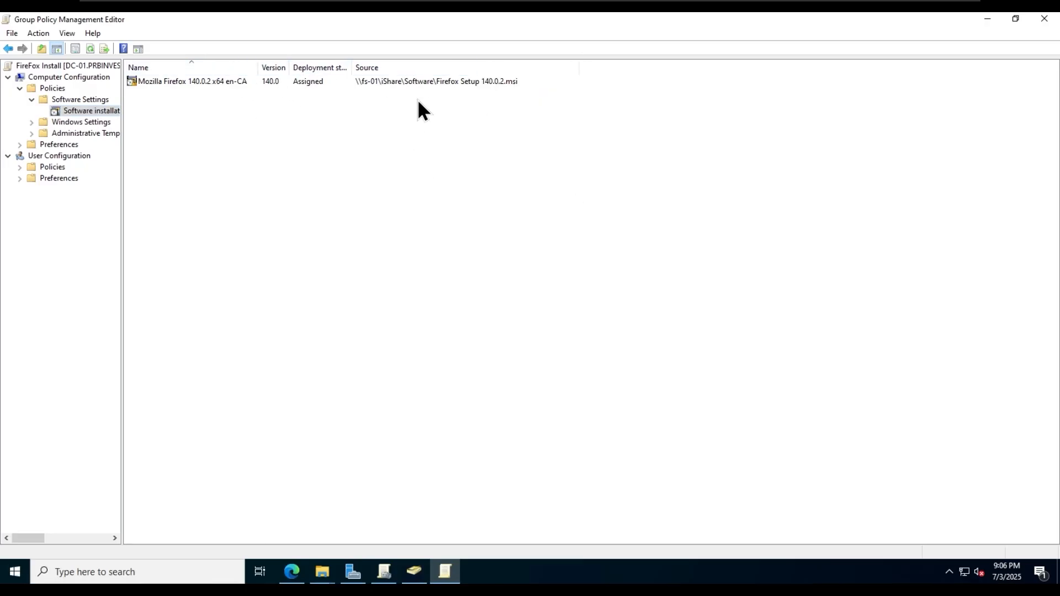
- Link the existing FireFox Install GPO to the HeadOffice Computers OU
click(1044, 18)
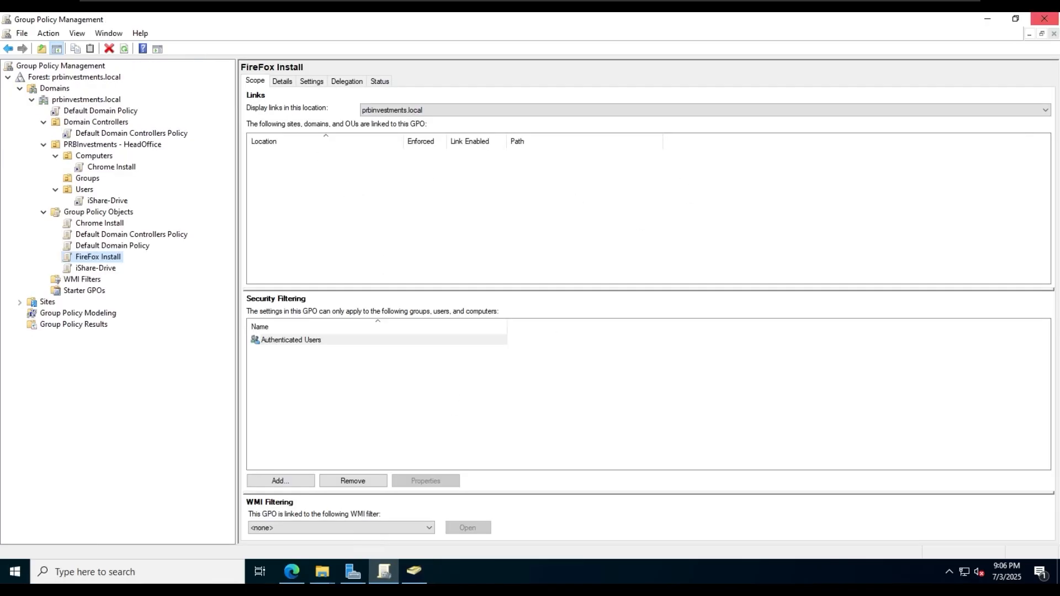
click(95, 155)
right_click(95, 155)
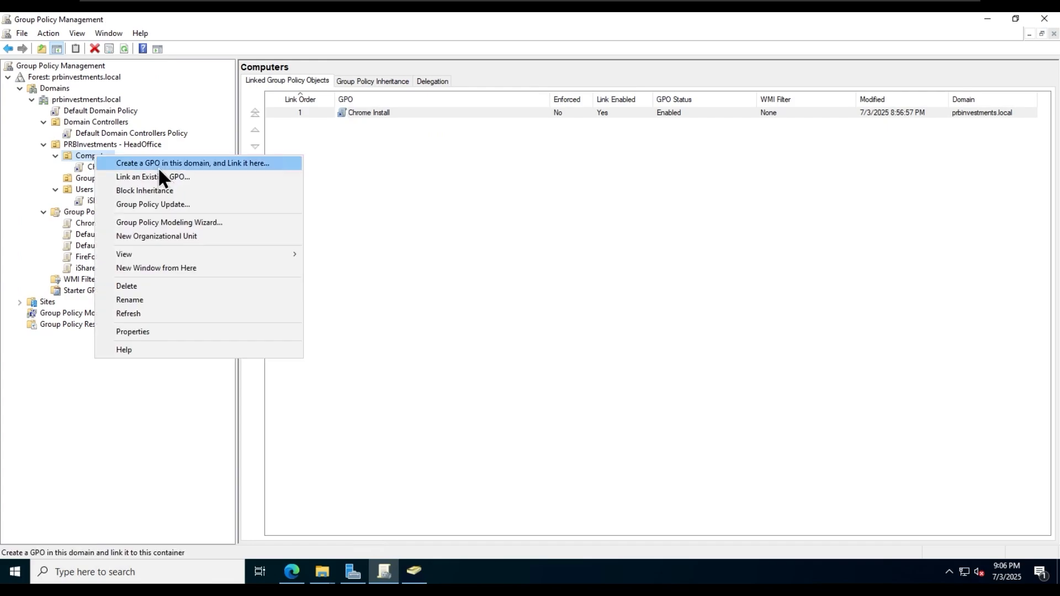
click(149, 175)
click(449, 287)
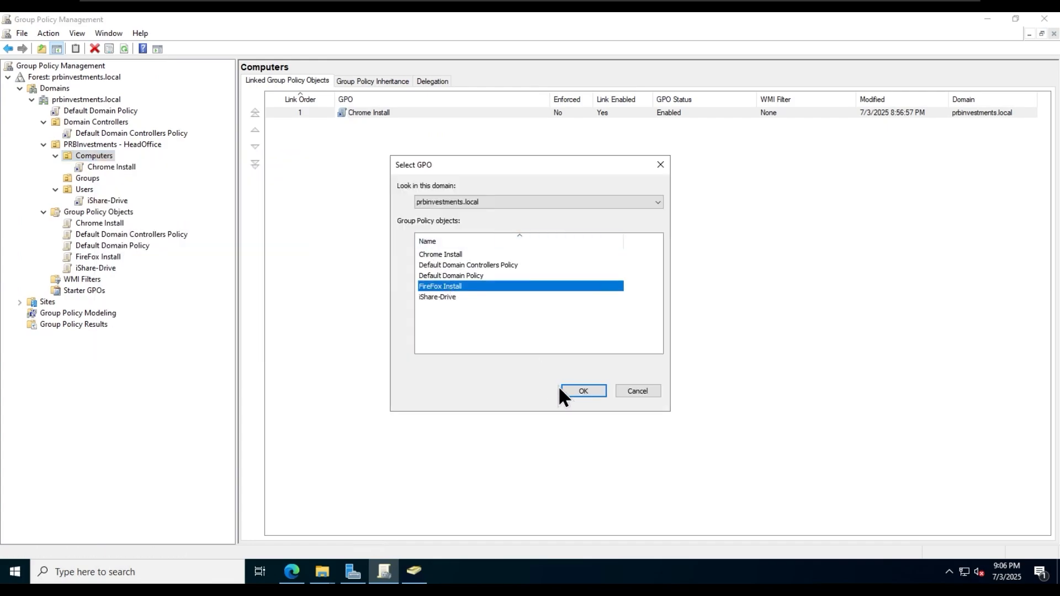
click(569, 391)
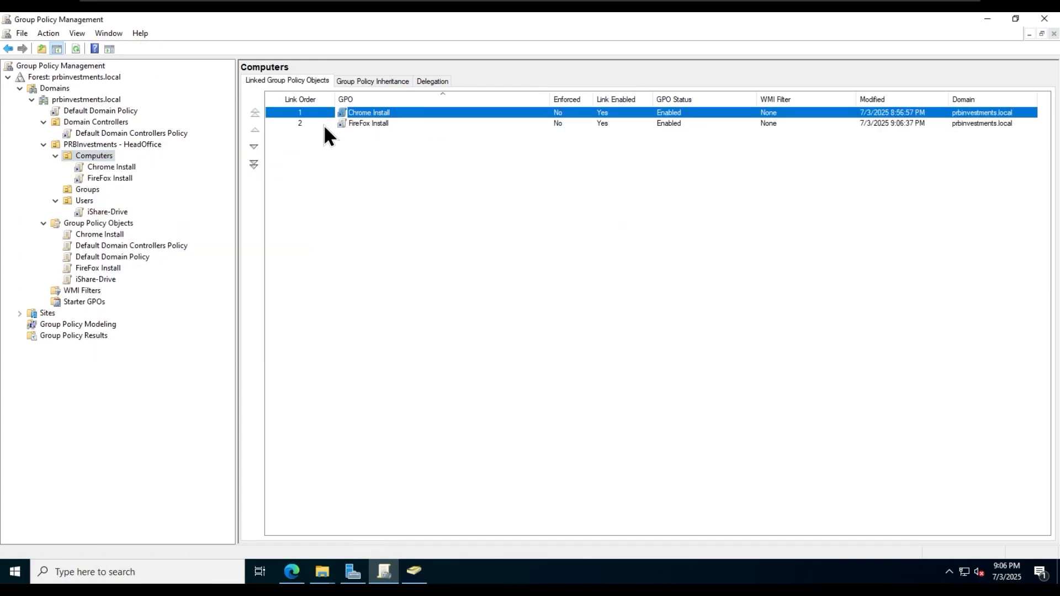
mouse_move(573, 1)
click(657, 8)
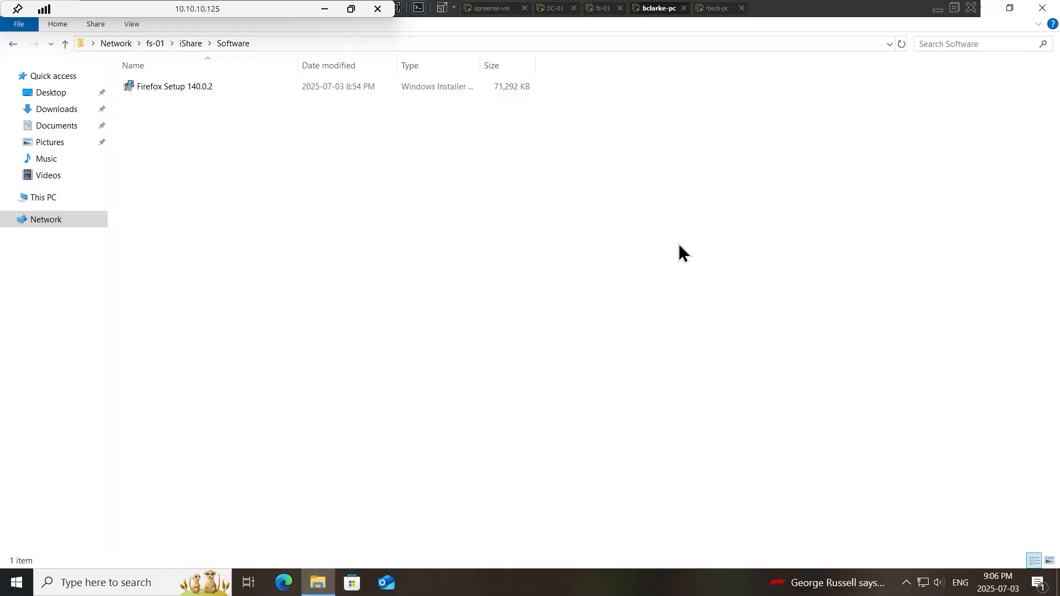
- Sign out of bclarke-pc and sign back in with the account password
click(1039, 11)
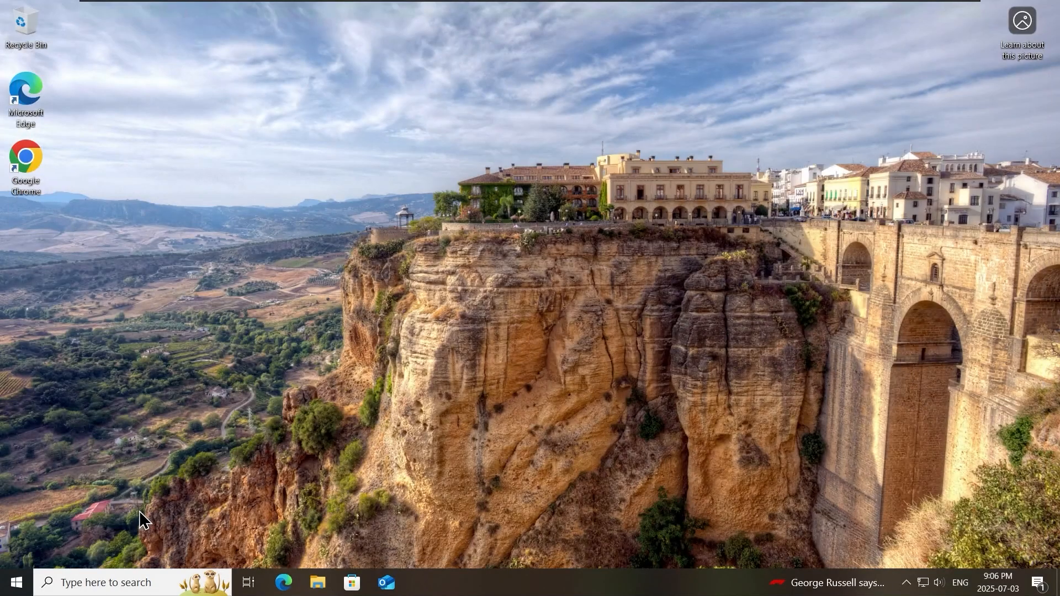
click(16, 583)
click(17, 553)
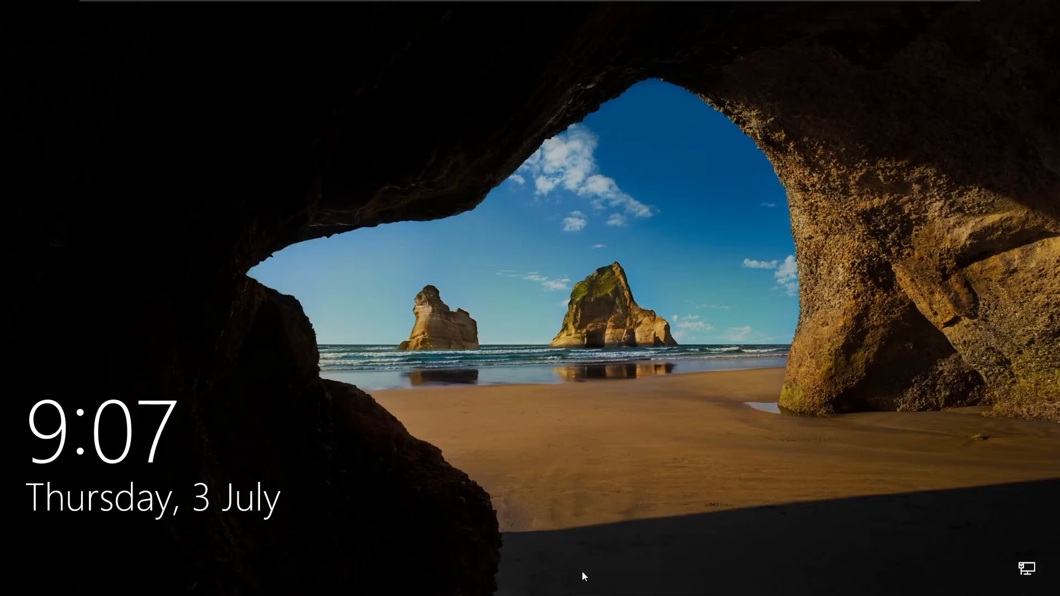
click(552, 498)
text(••••••••••)
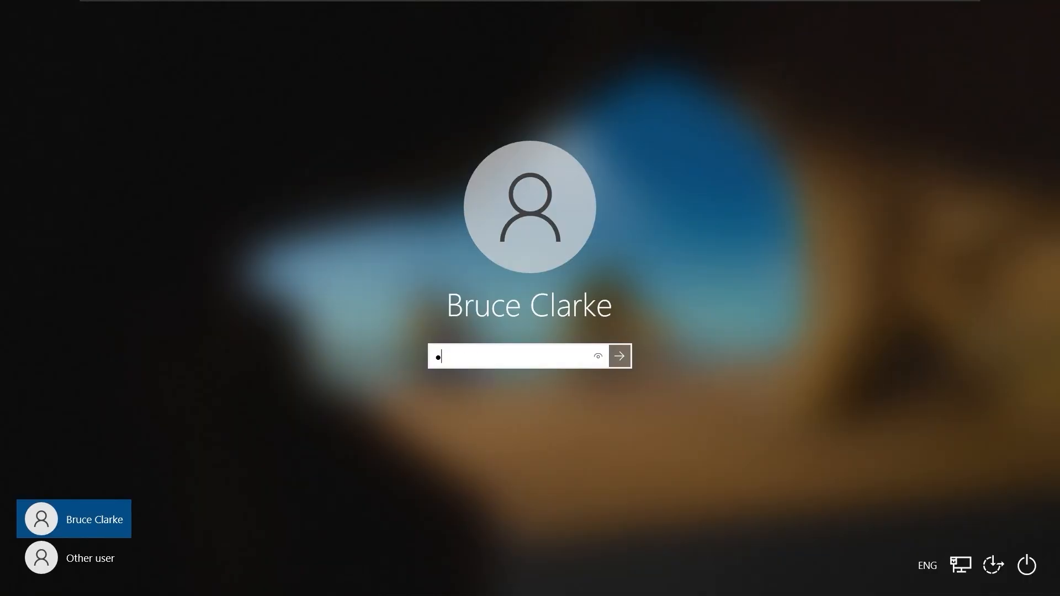
key(Return)
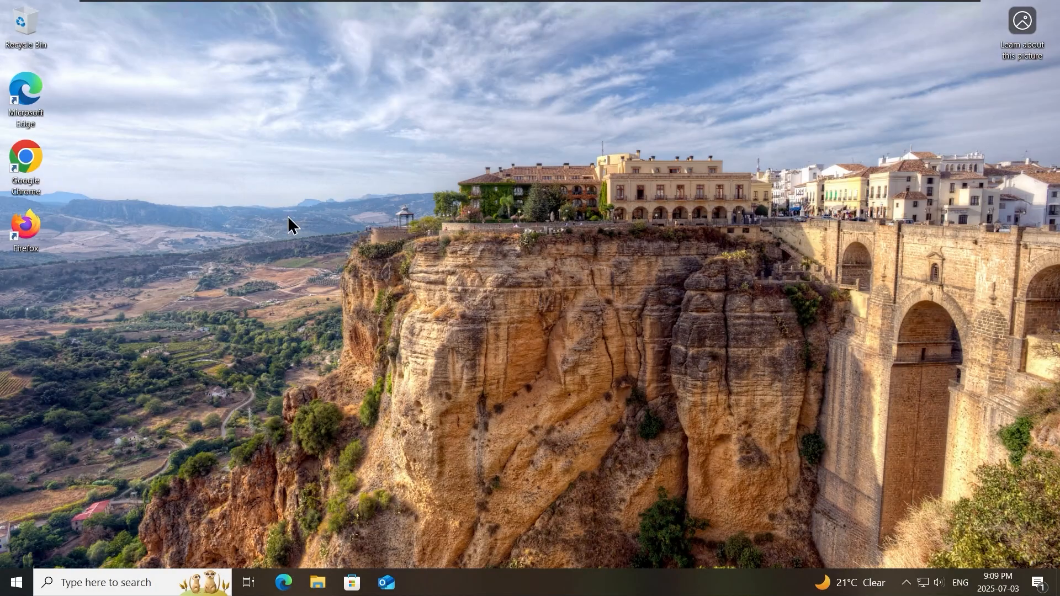
- Launch Firefox from the client desktop, then return to the DC-01 session
double_click(42, 227)
mouse_move(670, 5)
click(557, 10)
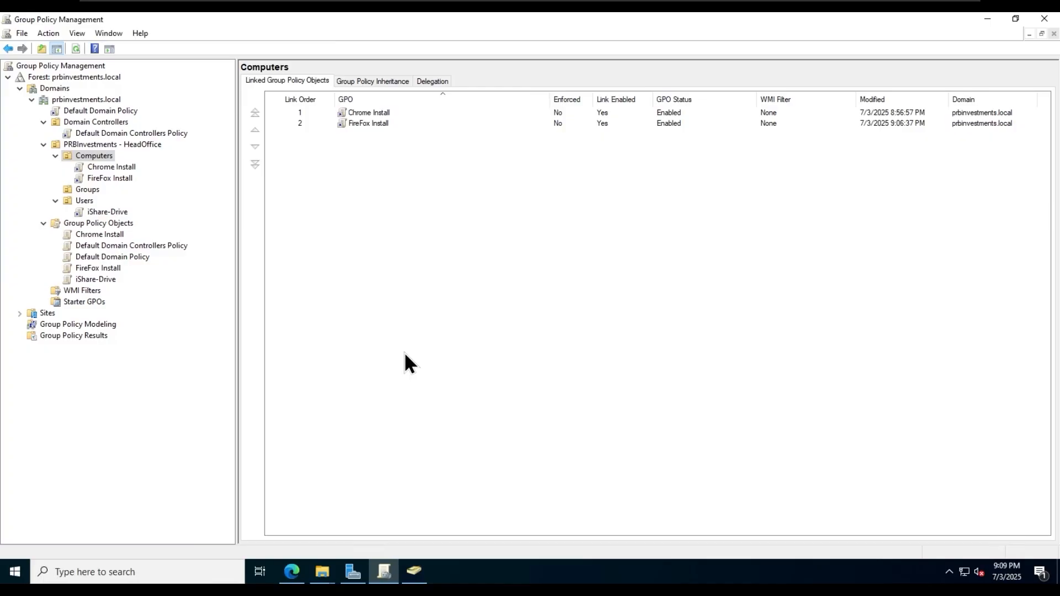
- In Active Directory Users and Computers, add a 'Restrict-Control Panel' group under HeadOffice Groups
key(alt+Tab)
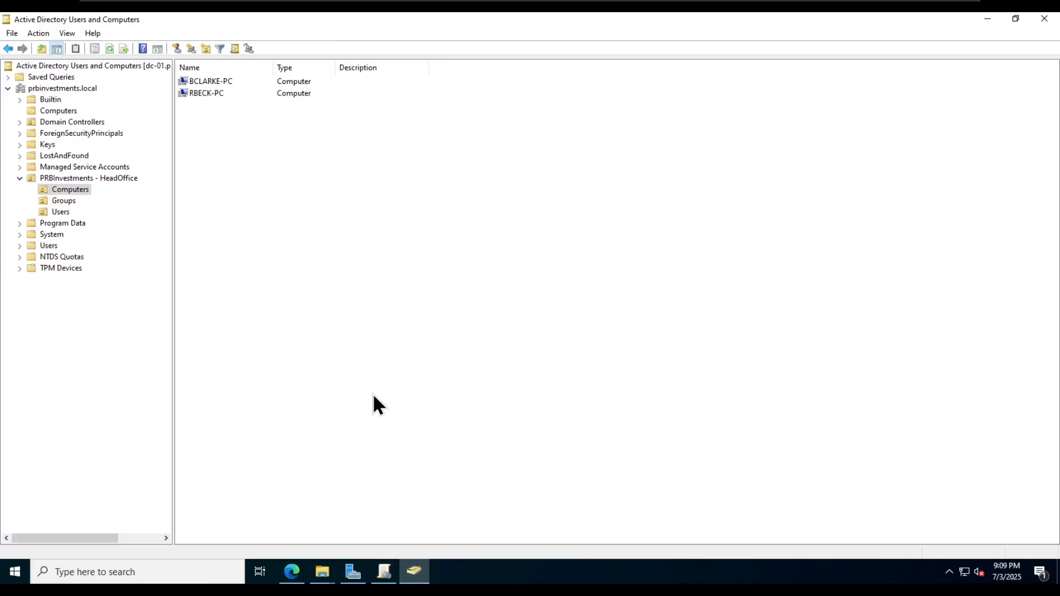
click(64, 201)
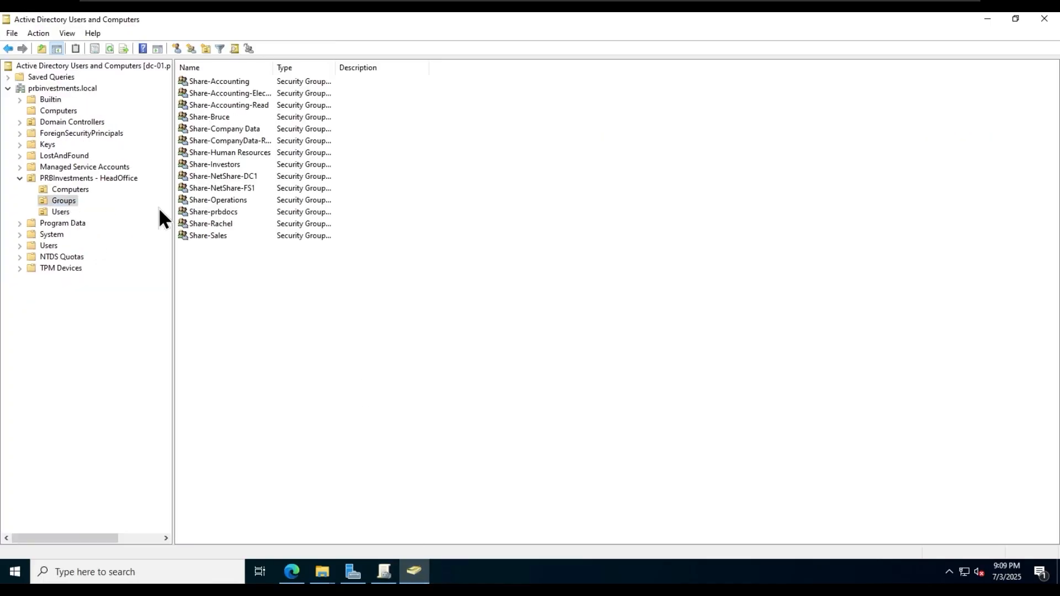
right_click(62, 201)
mouse_move(130, 258)
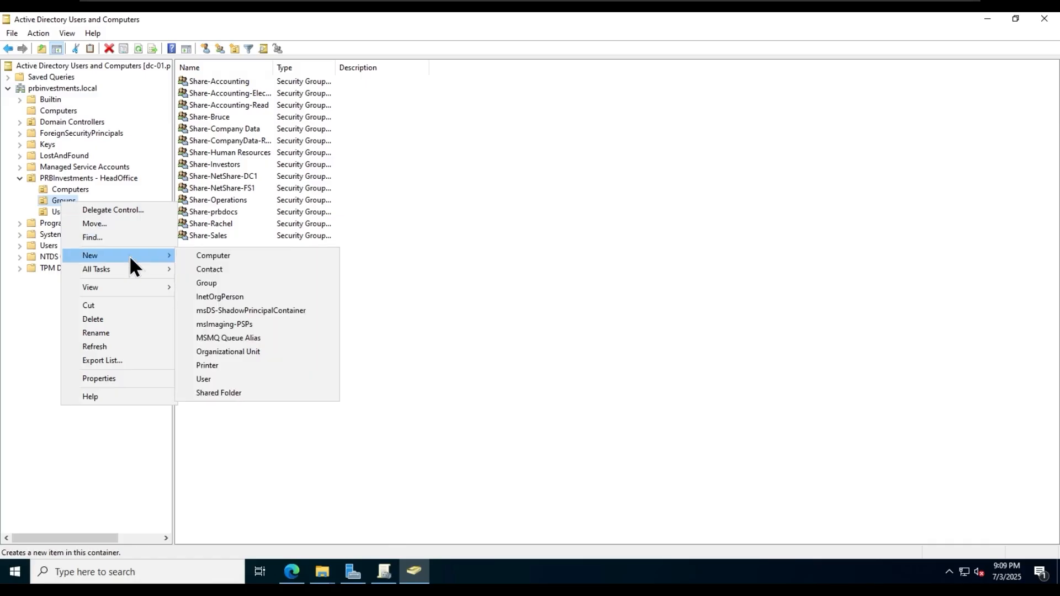
click(207, 283)
text(Restrict-Control P)
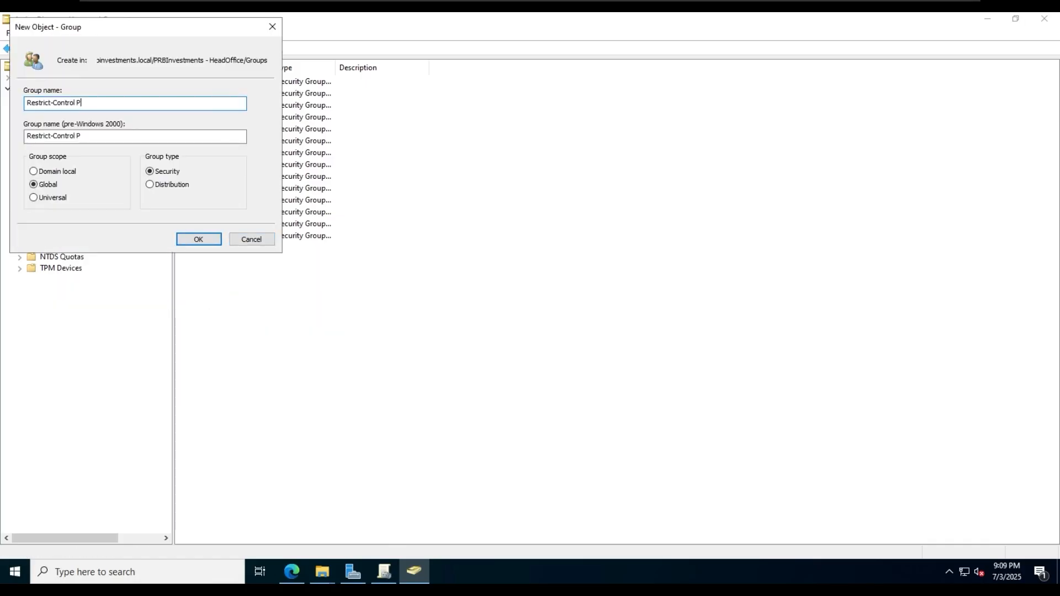
text(anel)
key(Return)
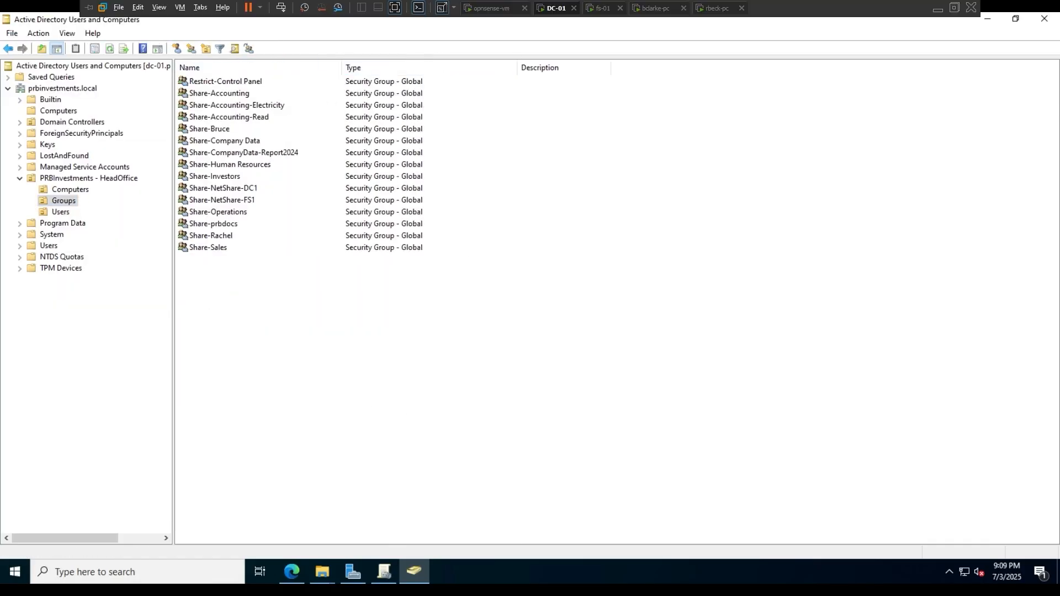
click(384, 572)
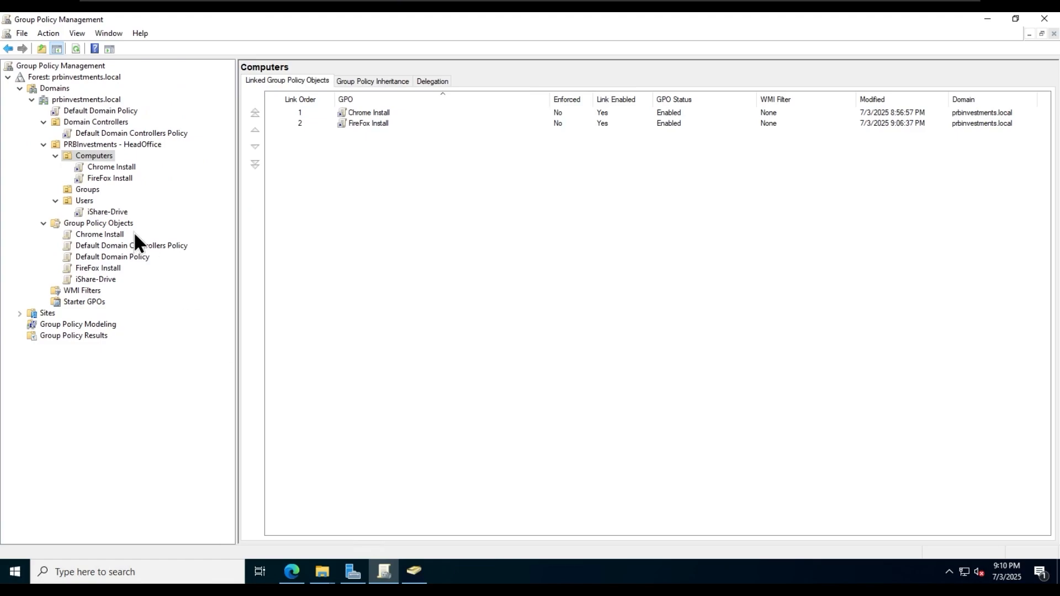
- Create a new GPO named 'Restrict-Control Panel' under Group Policy Objects and open it for editing
right_click(95, 223)
click(170, 228)
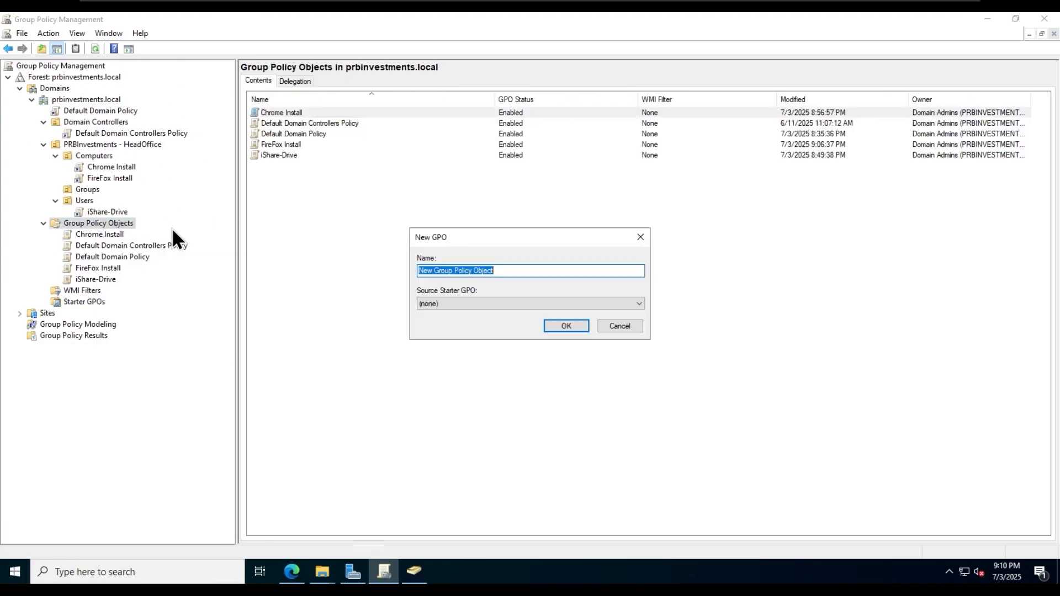
text(Restrict-Control Panel)
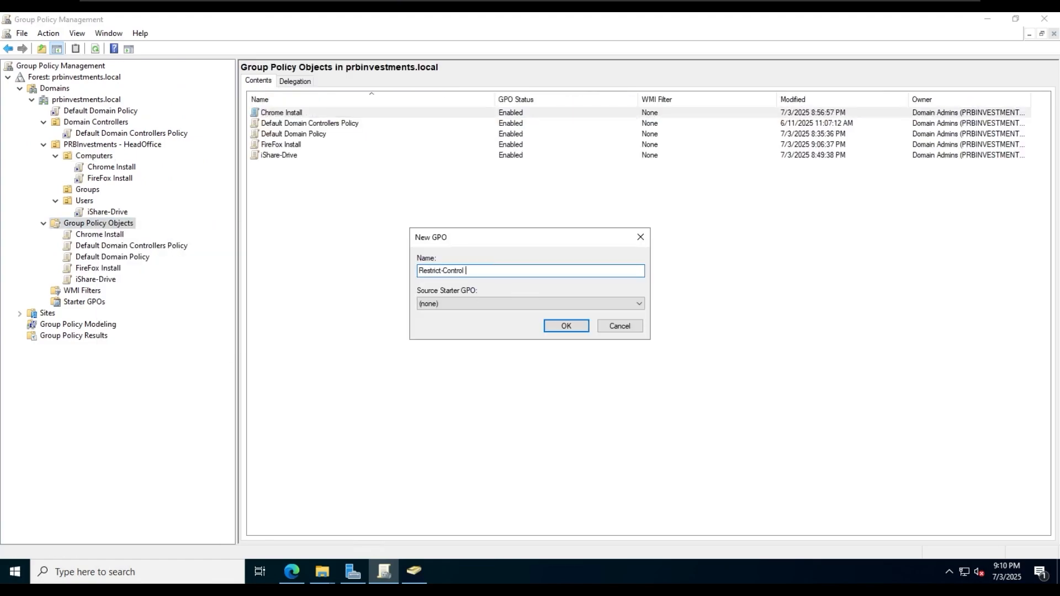
click(577, 330)
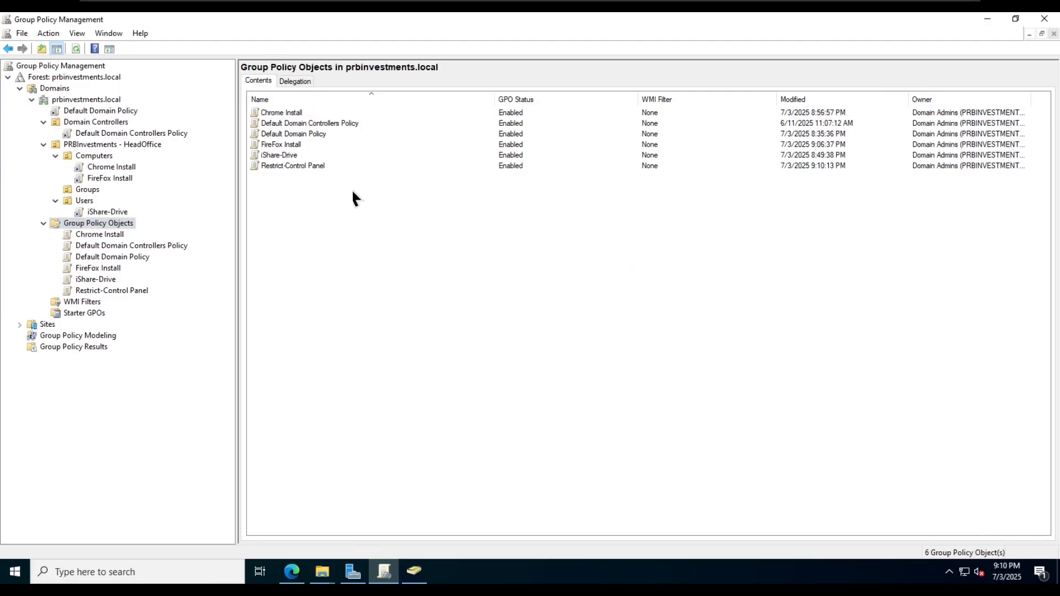
right_click(301, 168)
click(330, 179)
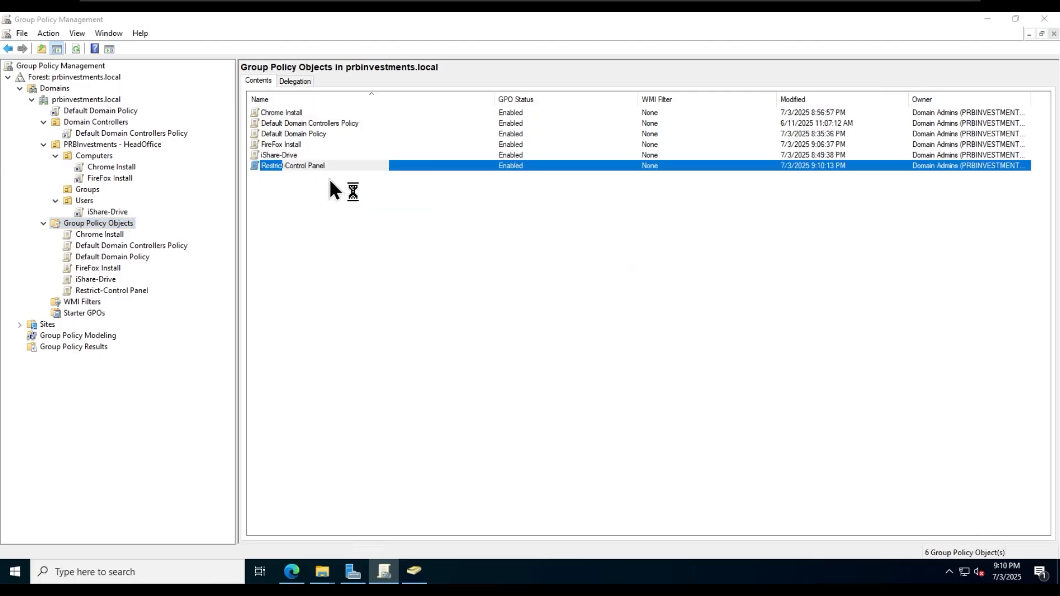
- Maximize the editor and browse to User Configuration > Policies > Administrative Templates > Control Panel
click(504, 69)
double_click(294, 107)
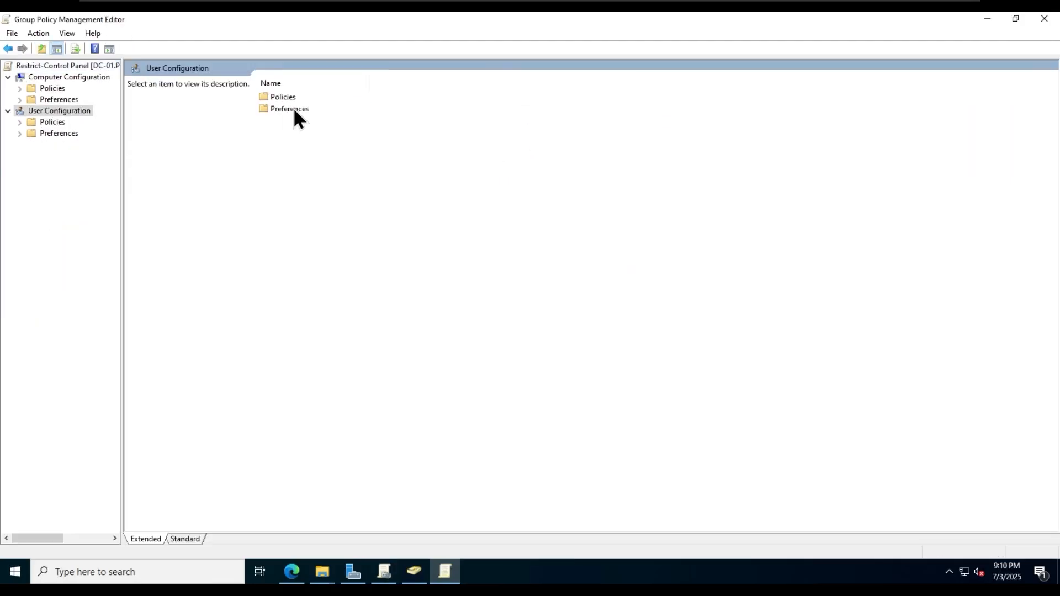
double_click(293, 107)
double_click(293, 107)
click(66, 144)
click(32, 144)
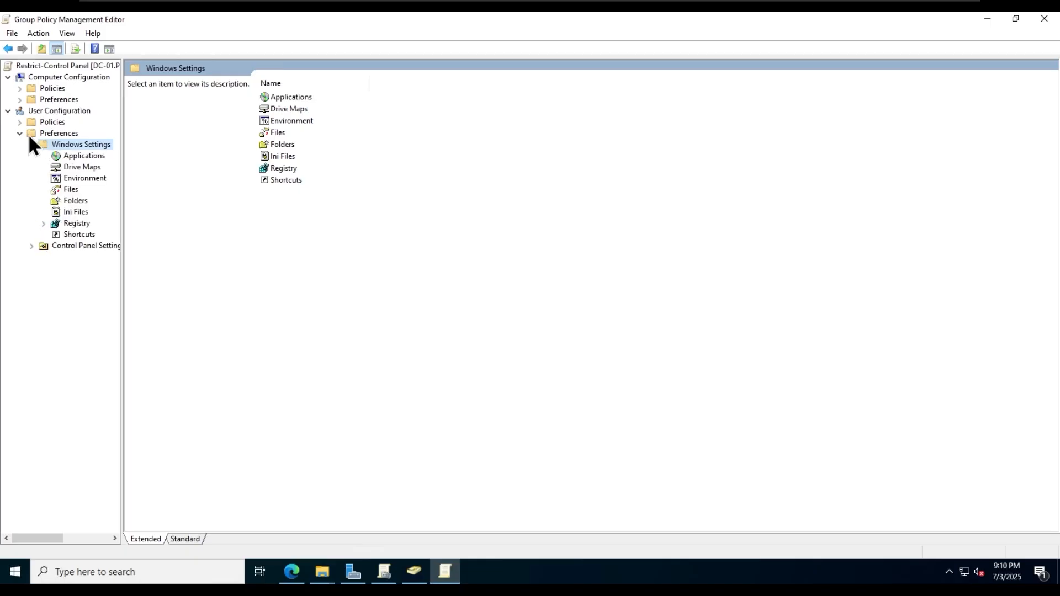
click(20, 122)
click(50, 155)
double_click(293, 97)
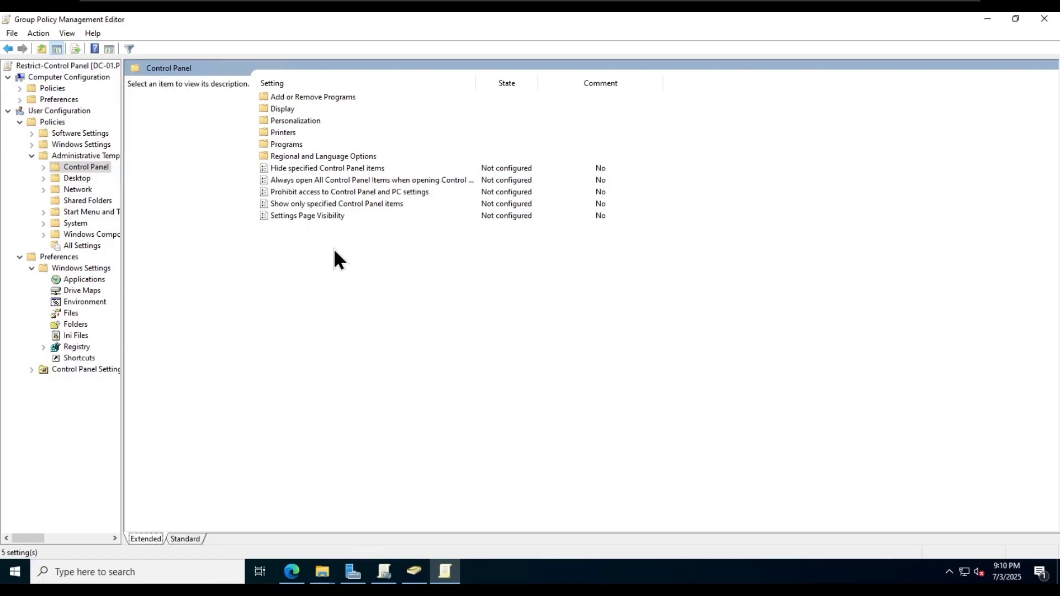
- Set 'Prohibit access to Control Panel and PC settings' to Enabled and apply it
click(390, 192)
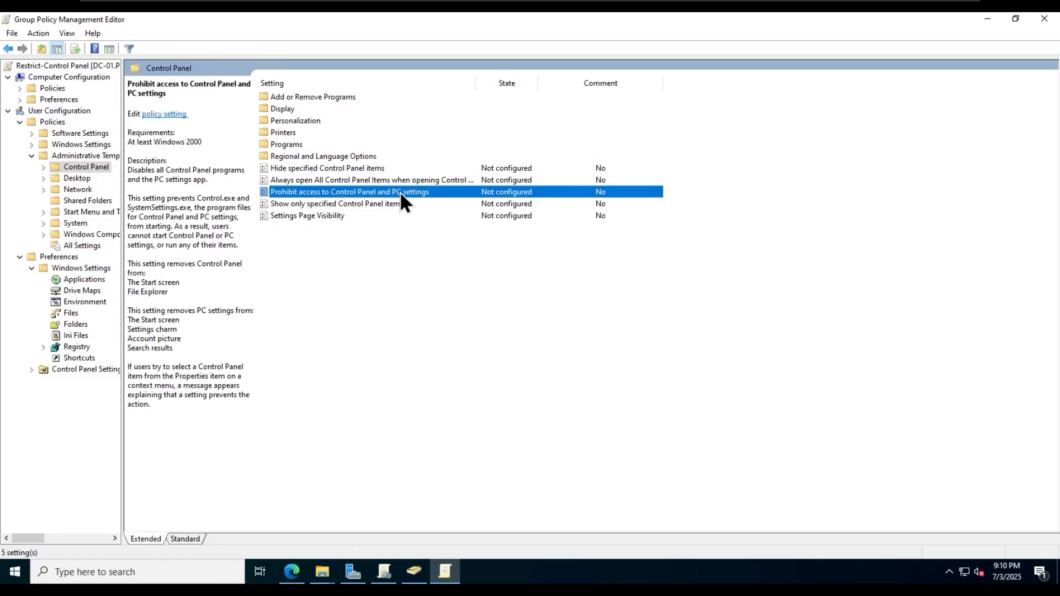
double_click(400, 191)
click(51, 108)
click(432, 411)
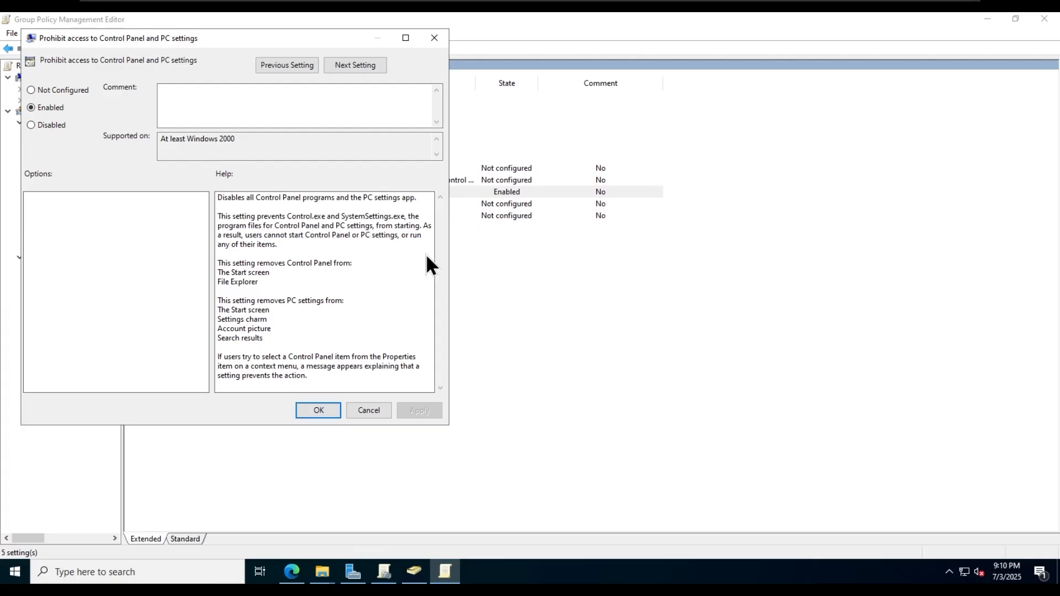
click(310, 407)
click(509, 401)
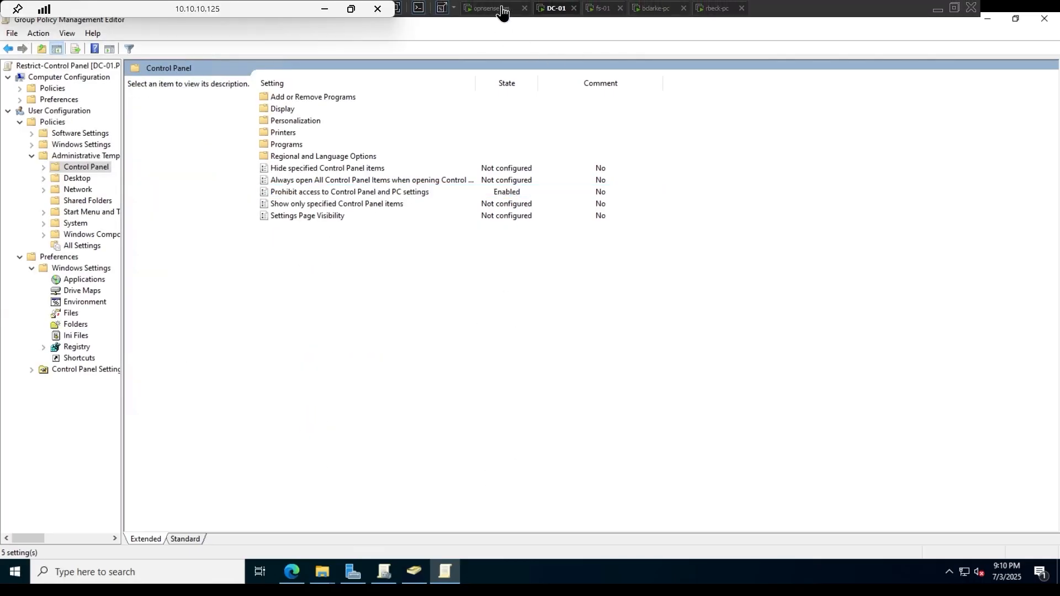
- In Active Directory Users and Computers, add the HeadOffice user to the Restrict-Control Panel group's members
click(415, 571)
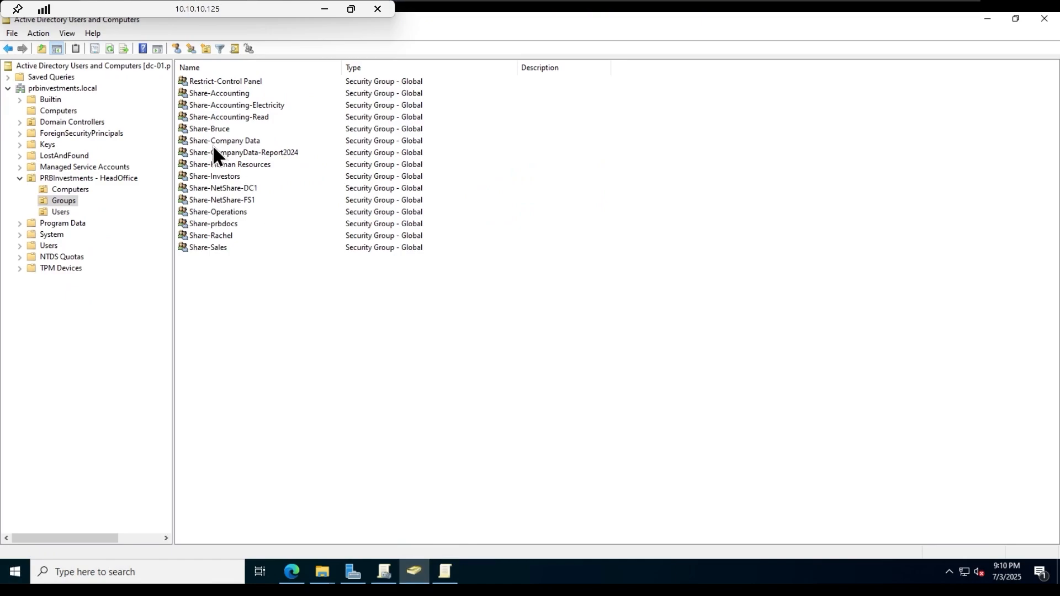
double_click(228, 80)
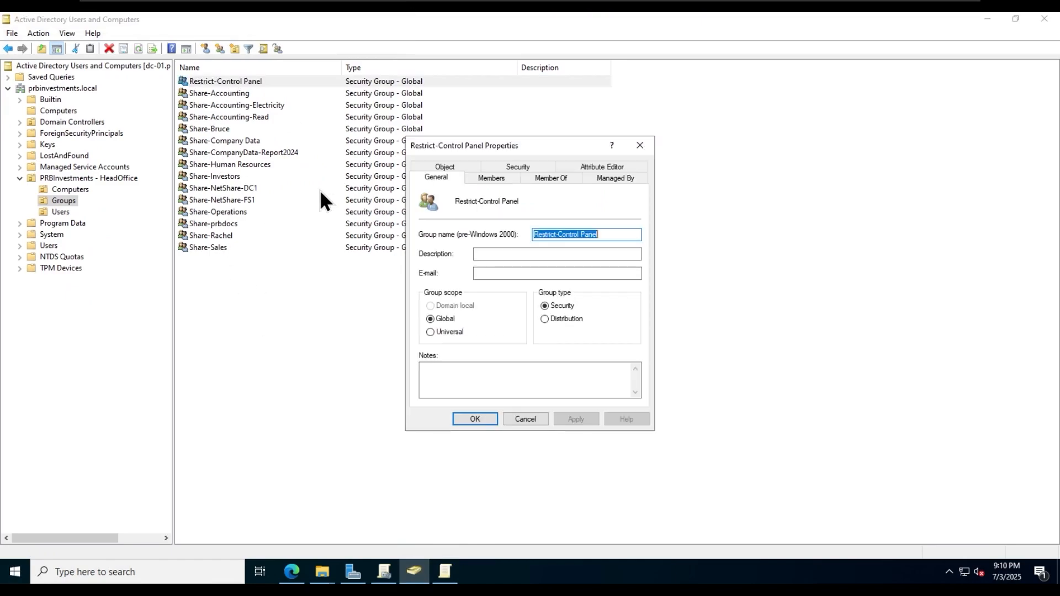
click(488, 178)
click(441, 382)
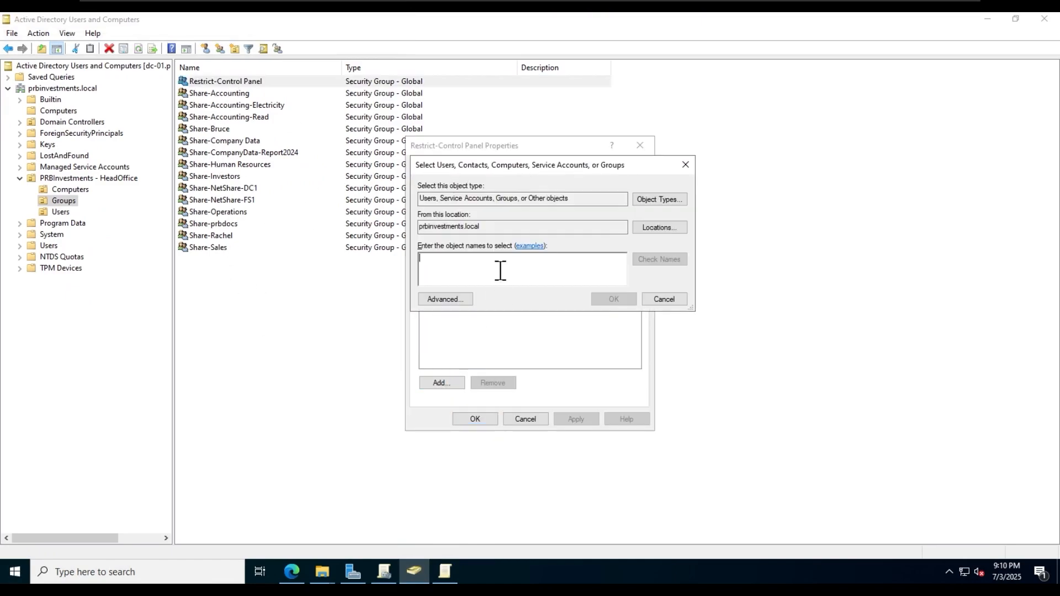
text(linda)
key(Return)
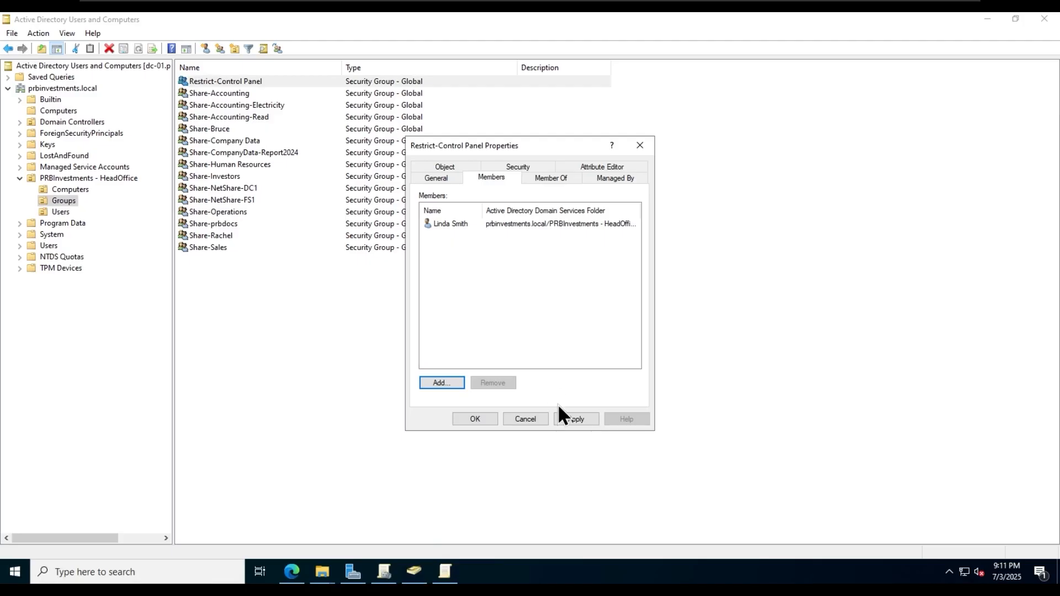
click(576, 420)
click(478, 421)
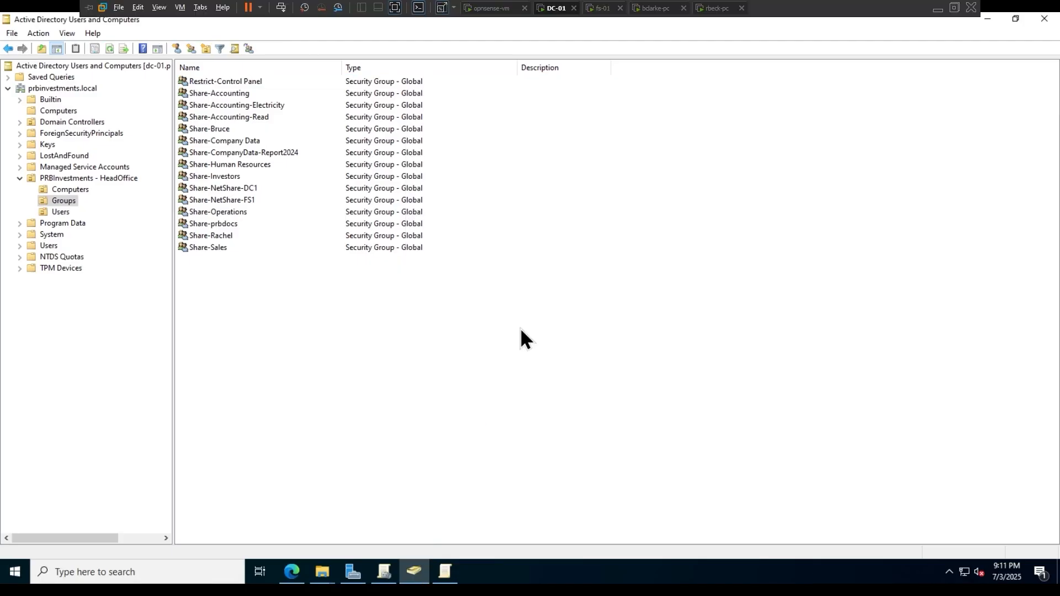
- Close the policy editor and show HeadOffice Users in Group Policy Management
click(447, 575)
key(alt+F4)
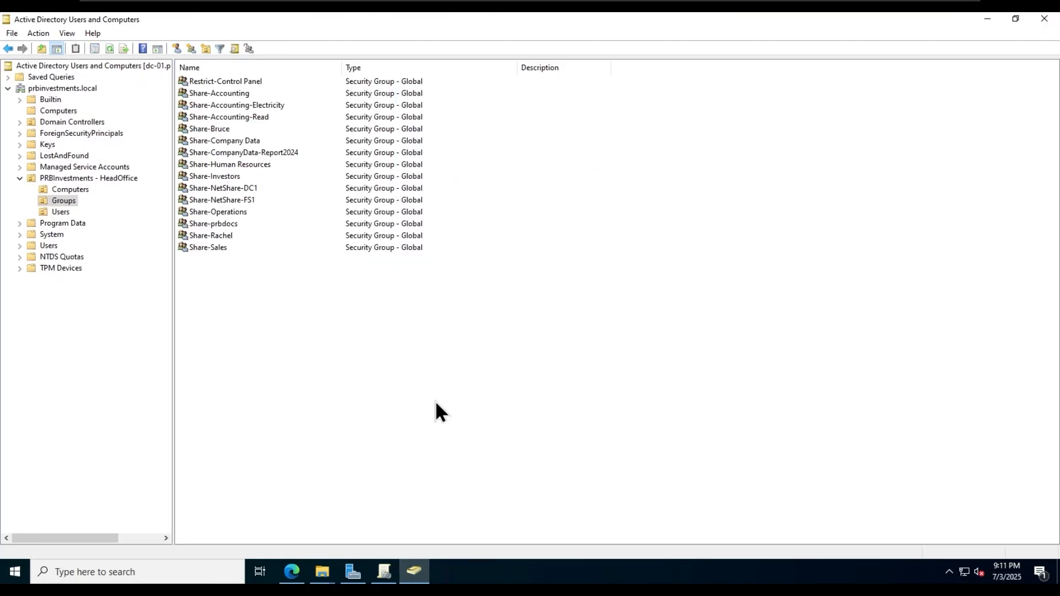
click(385, 572)
click(89, 201)
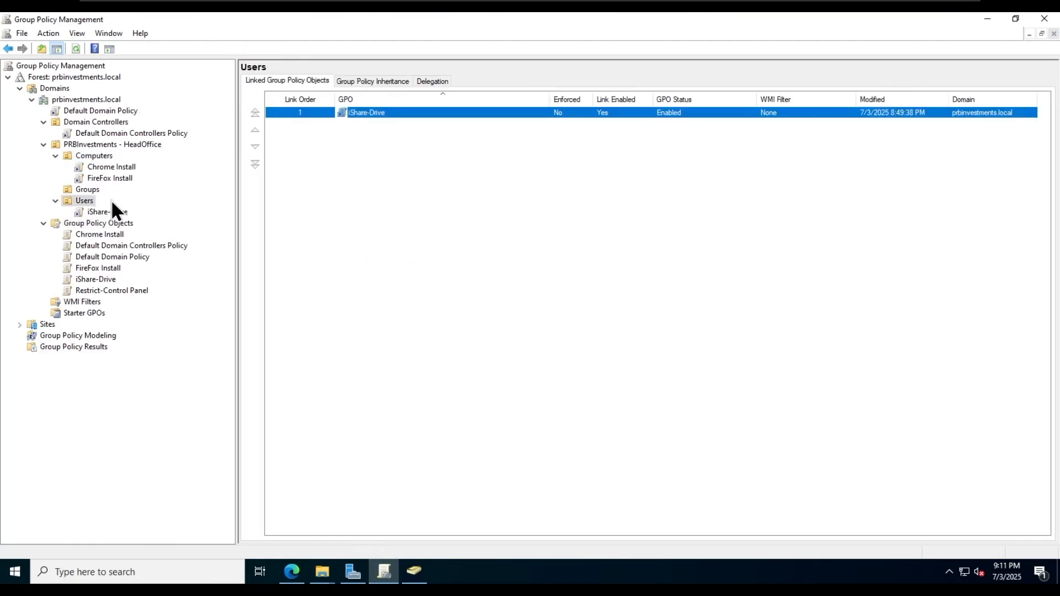
- Link the existing Restrict-Control Panel GPO to the HeadOffice organizational unit
right_click(111, 146)
click(203, 161)
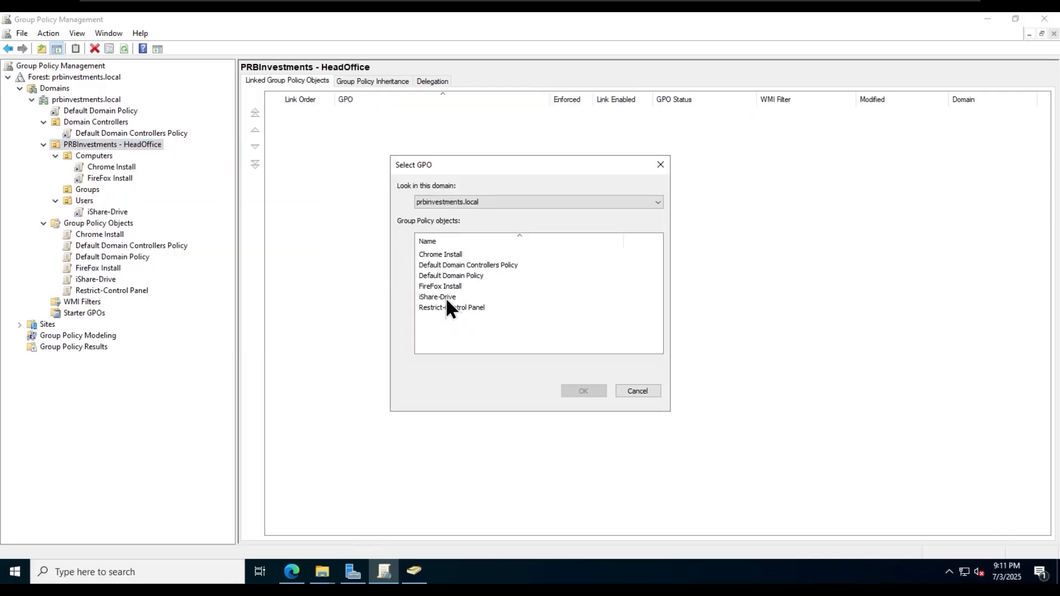
click(463, 310)
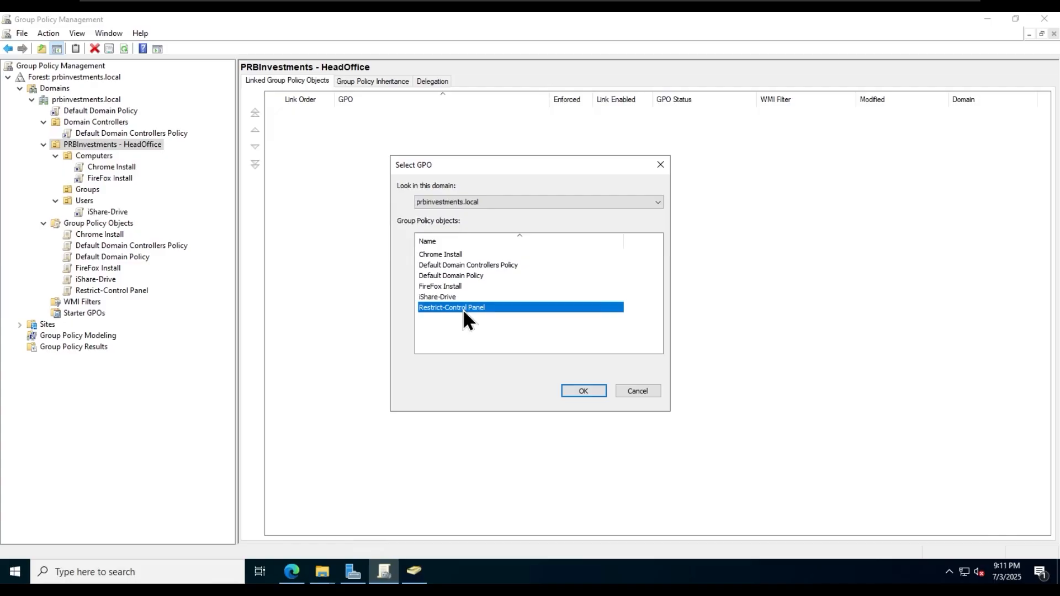
click(584, 392)
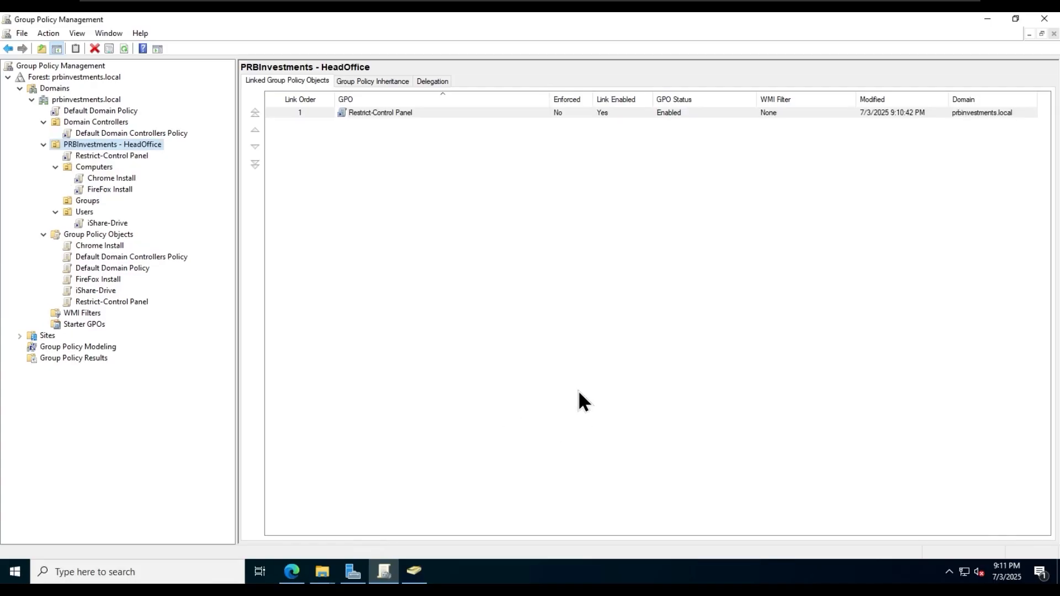
- Review the link's scope, collapse the Computers and Users branches, and select the Restrict-Control Panel GPO
click(128, 156)
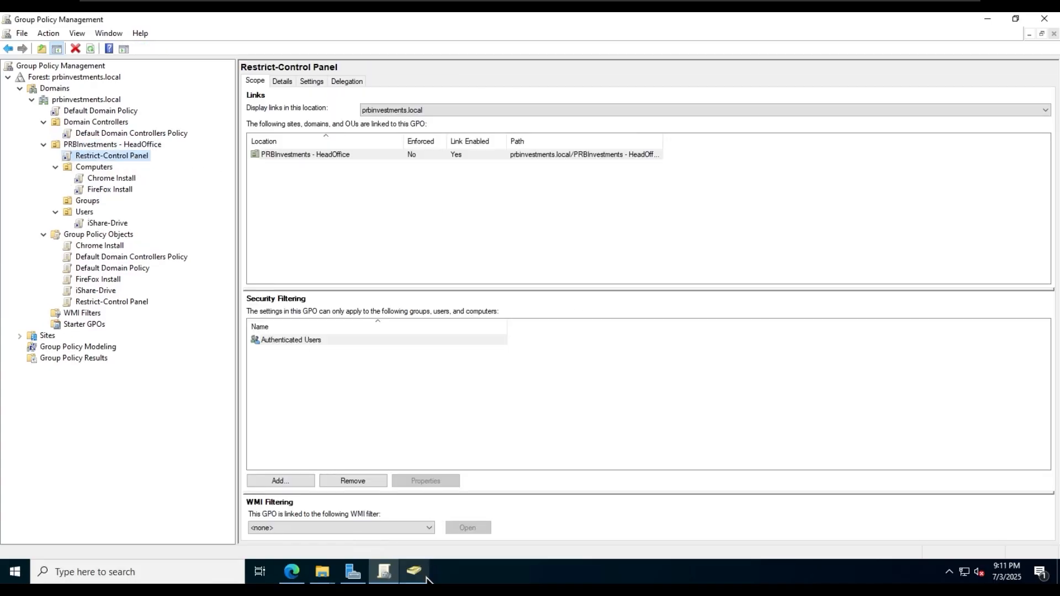
click(56, 167)
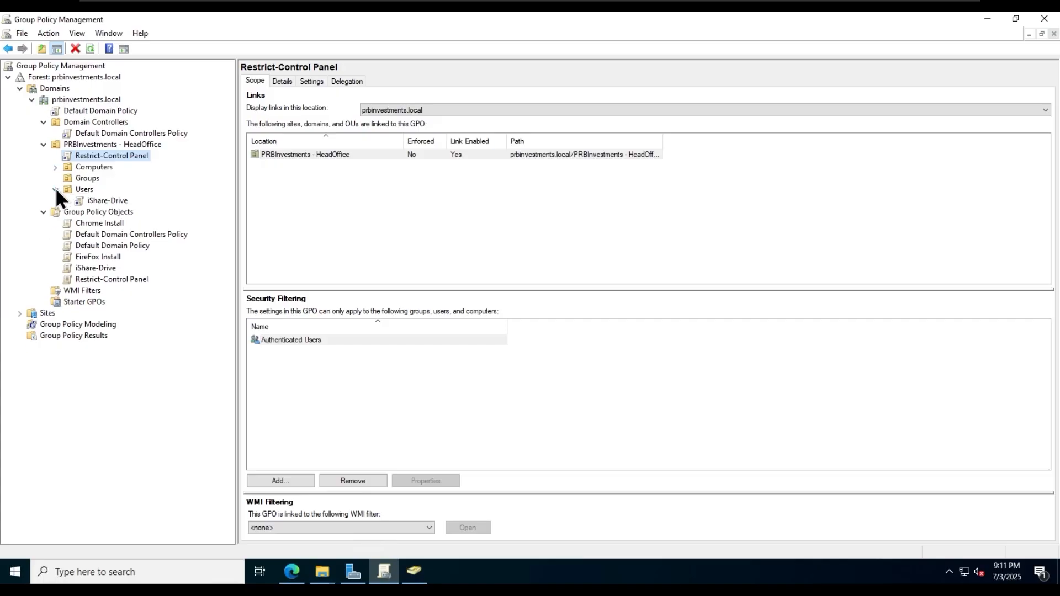
click(55, 188)
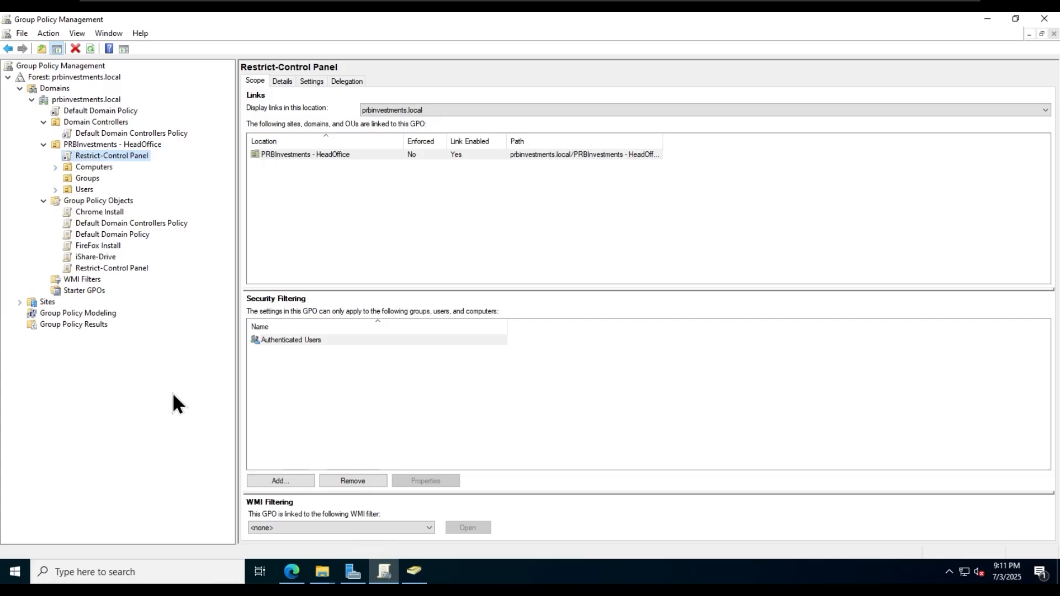
click(131, 268)
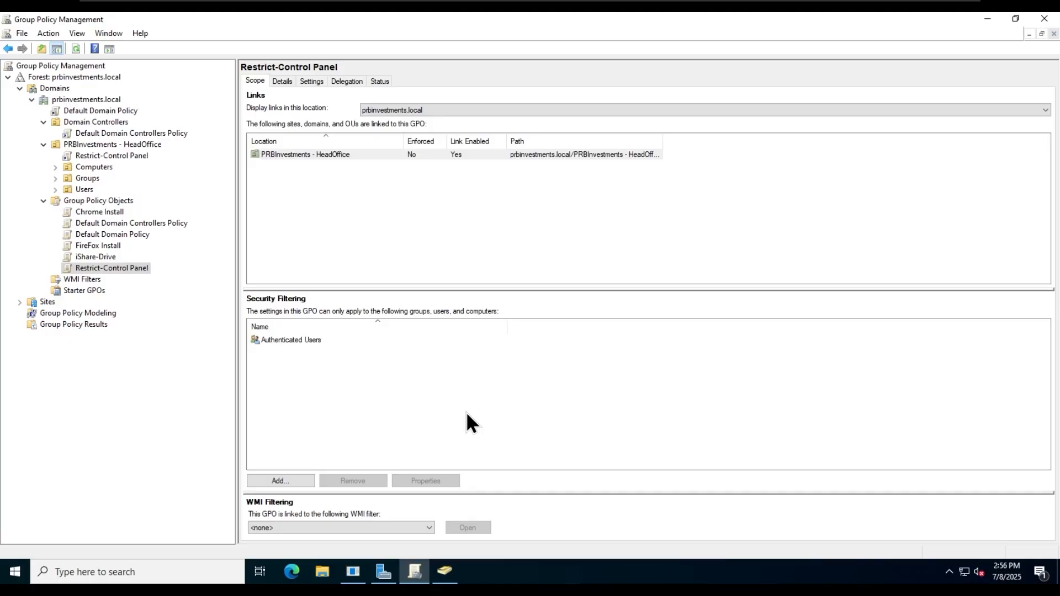
- Add the Restrict-Control Panel group to the GPO's Security Filtering
text(res)
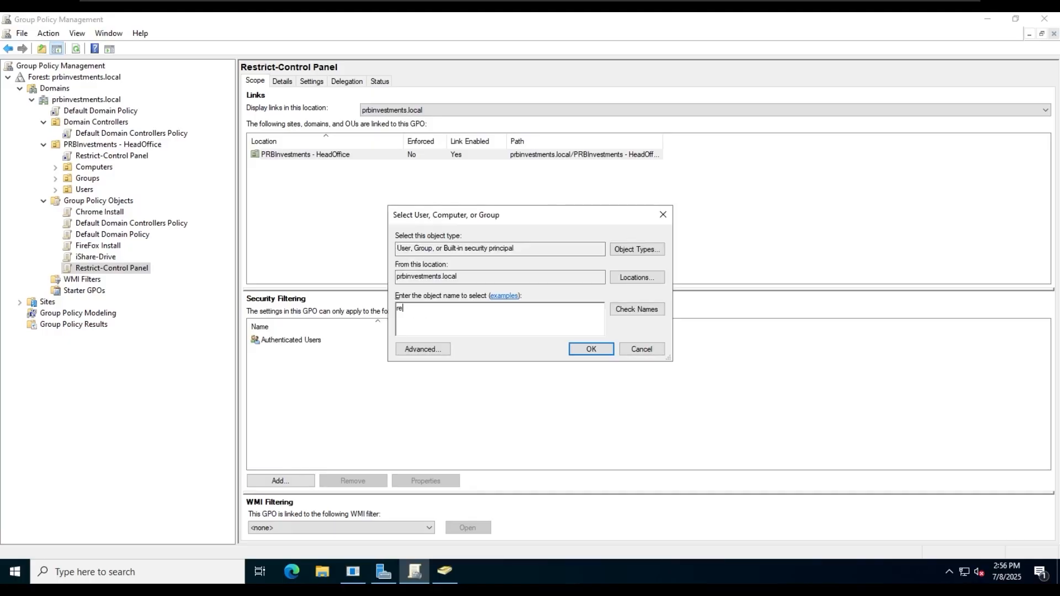
key(Return)
double_click(443, 269)
click(347, 339)
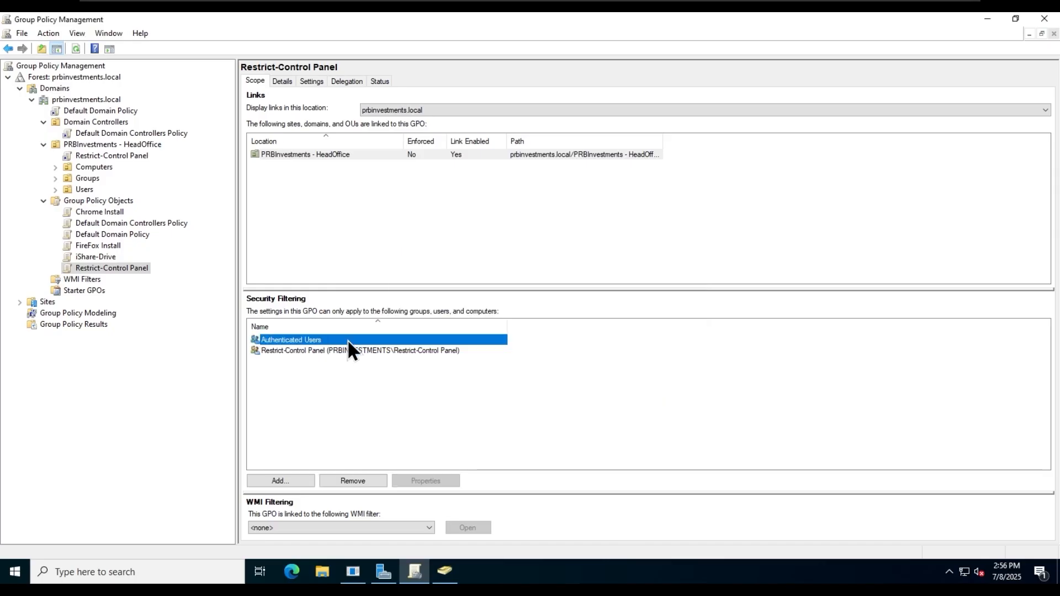
- Under Delegation > Advanced, remove Apply group policy from Authenticated Users and save
click(343, 80)
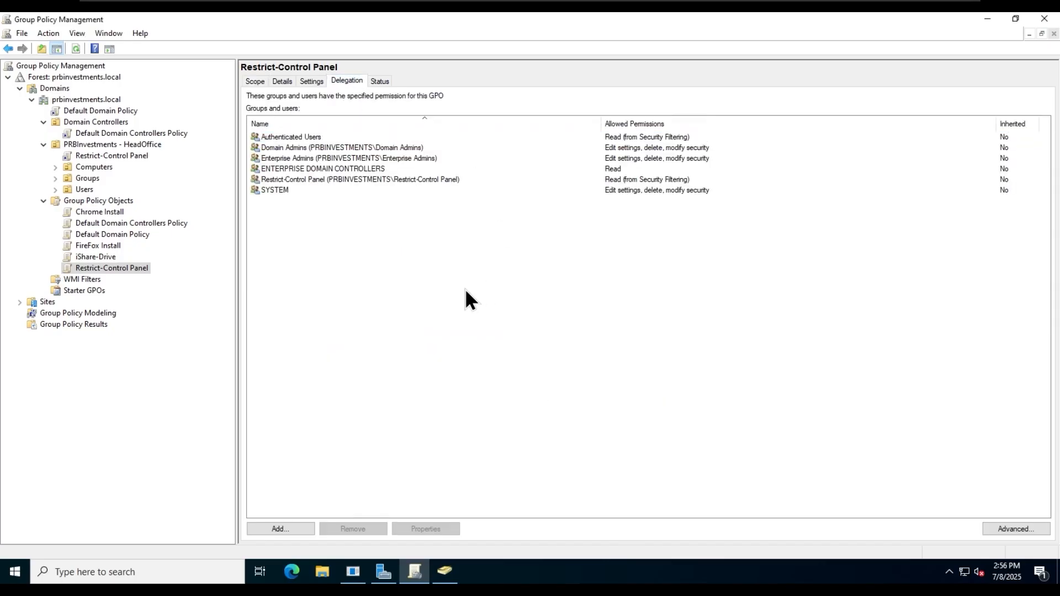
click(337, 137)
click(1016, 529)
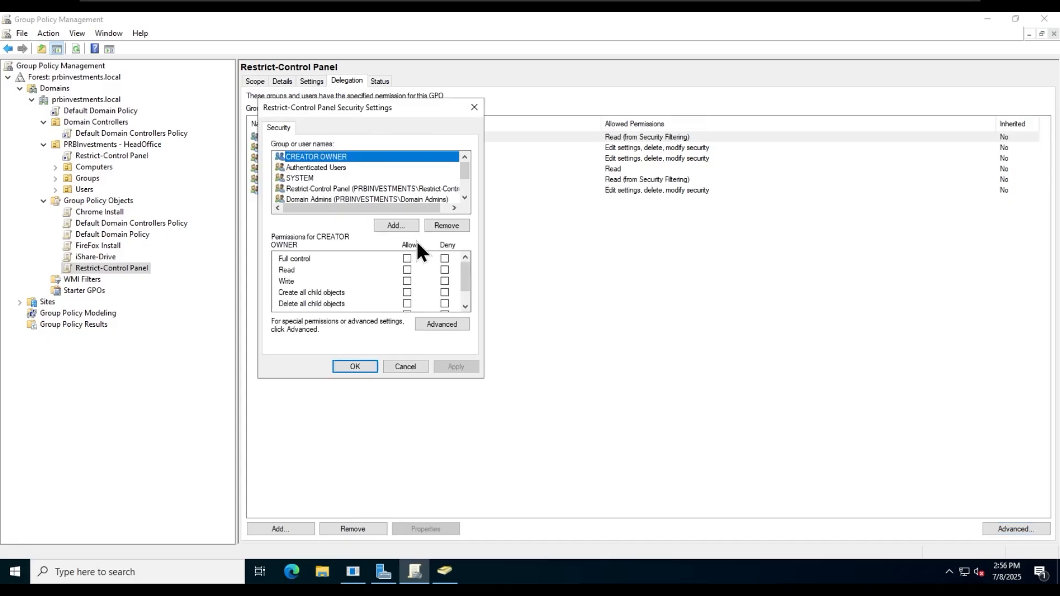
drag(469, 263, 467, 301)
click(326, 167)
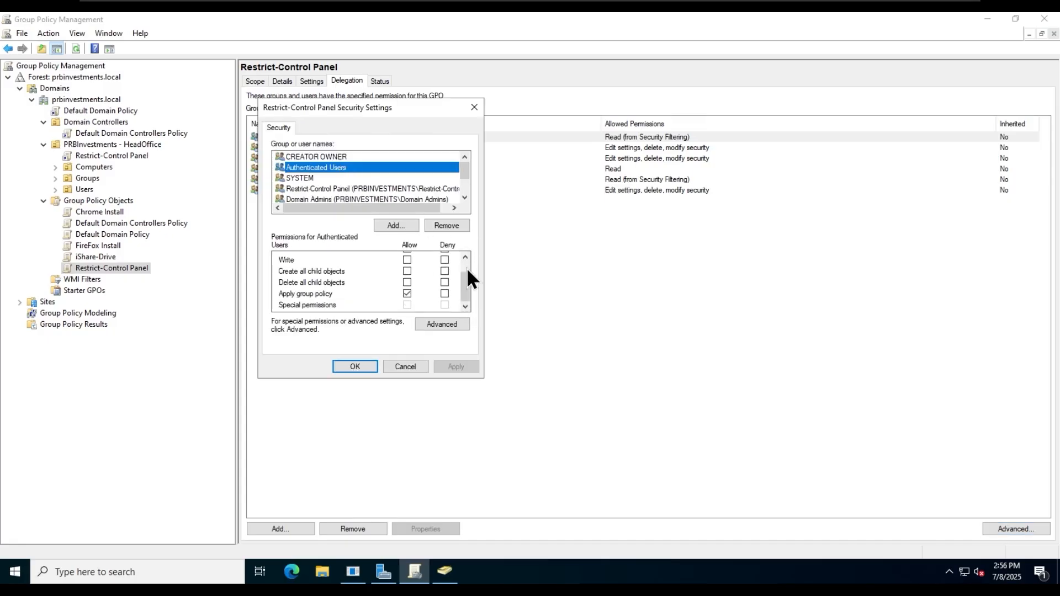
click(408, 294)
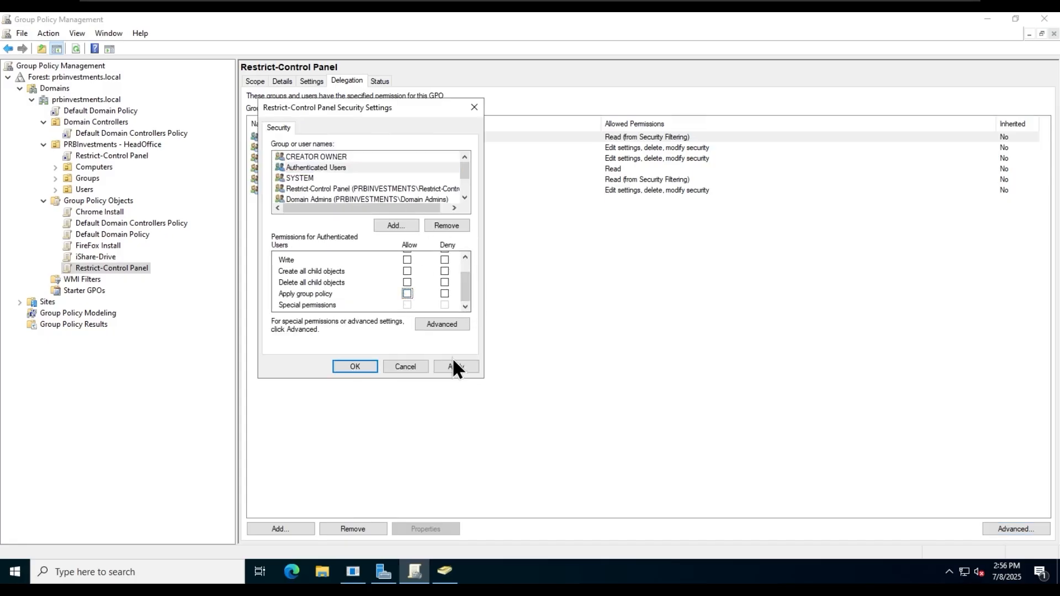
click(454, 366)
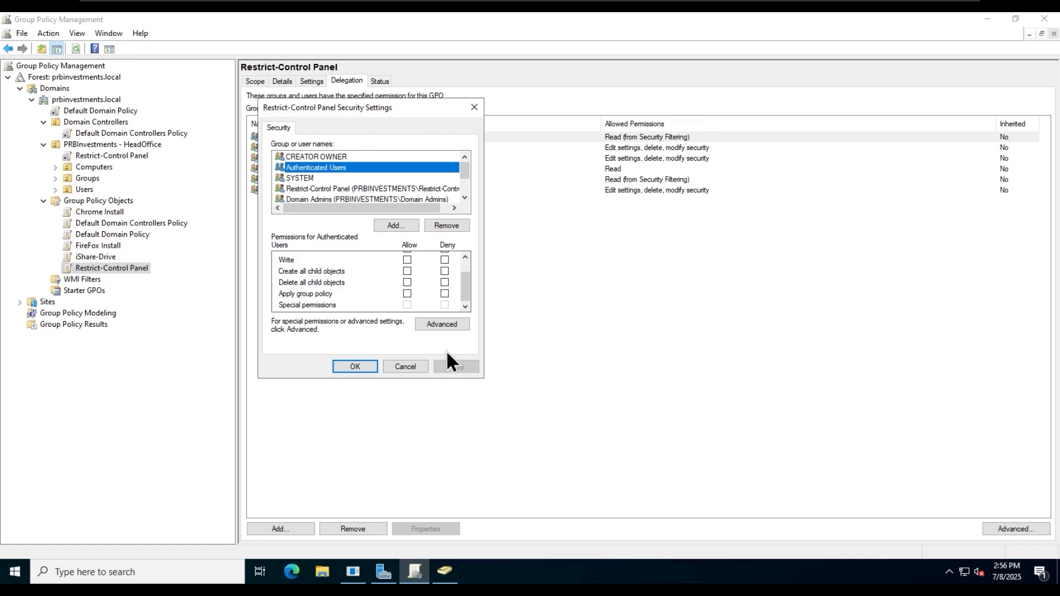
click(386, 190)
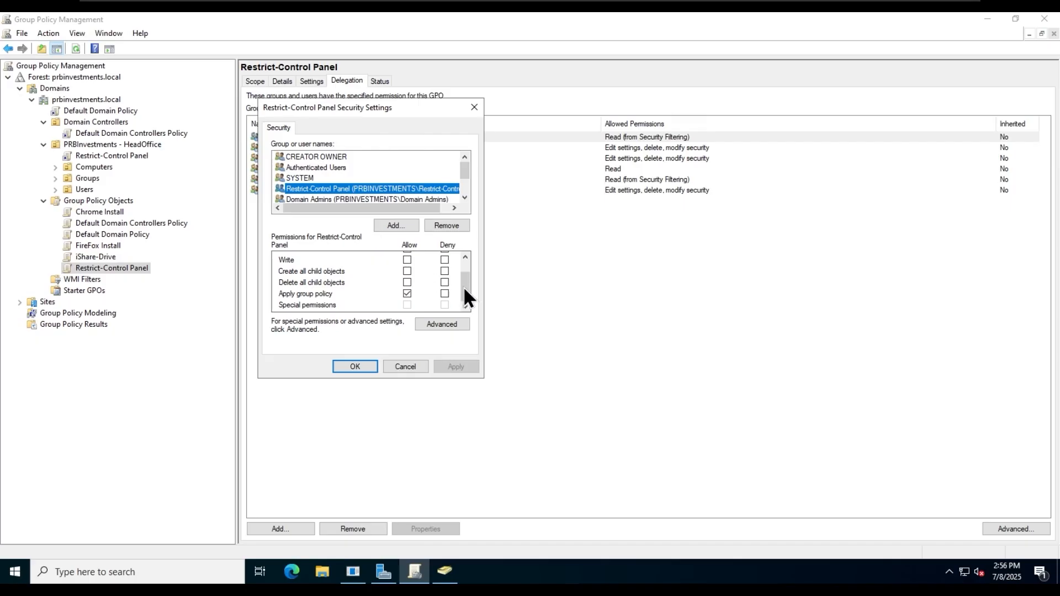
drag(465, 290, 463, 265)
click(354, 367)
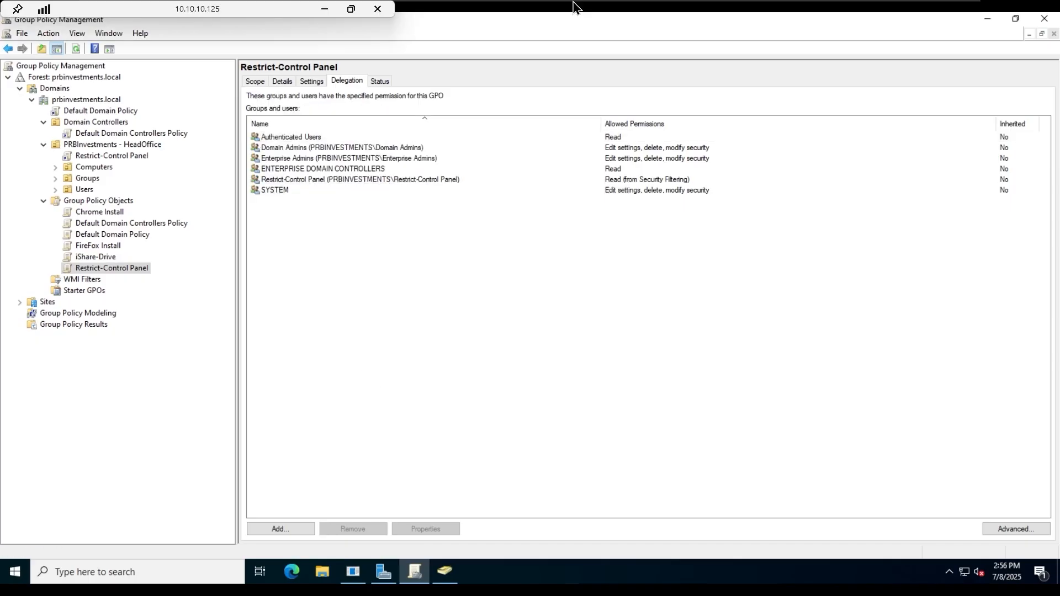
- On the client, open a maximized Command Prompt and run gpupdate
click(716, 11)
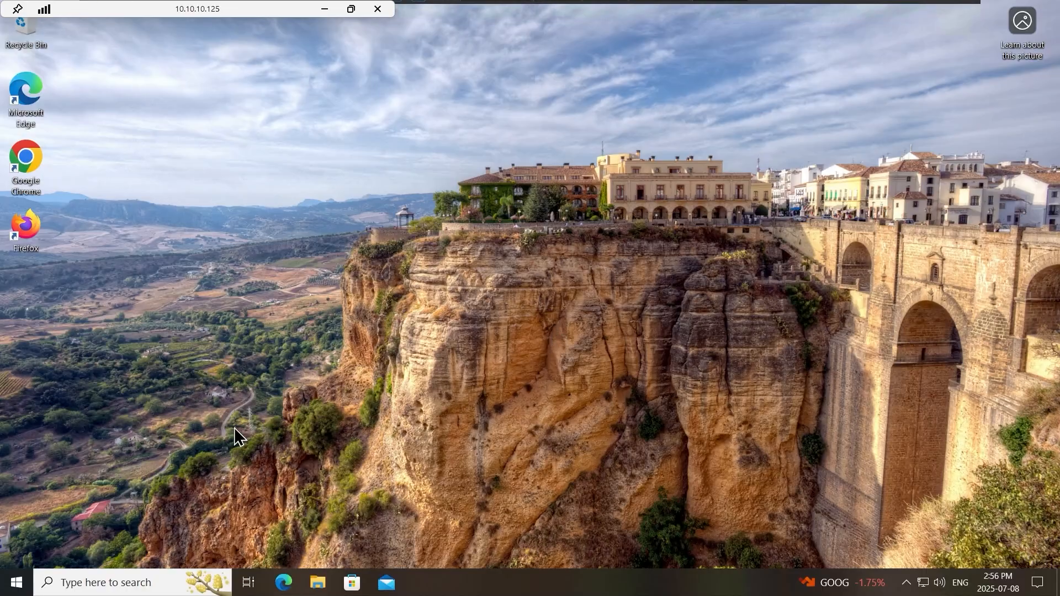
click(26, 590)
text(cmd)
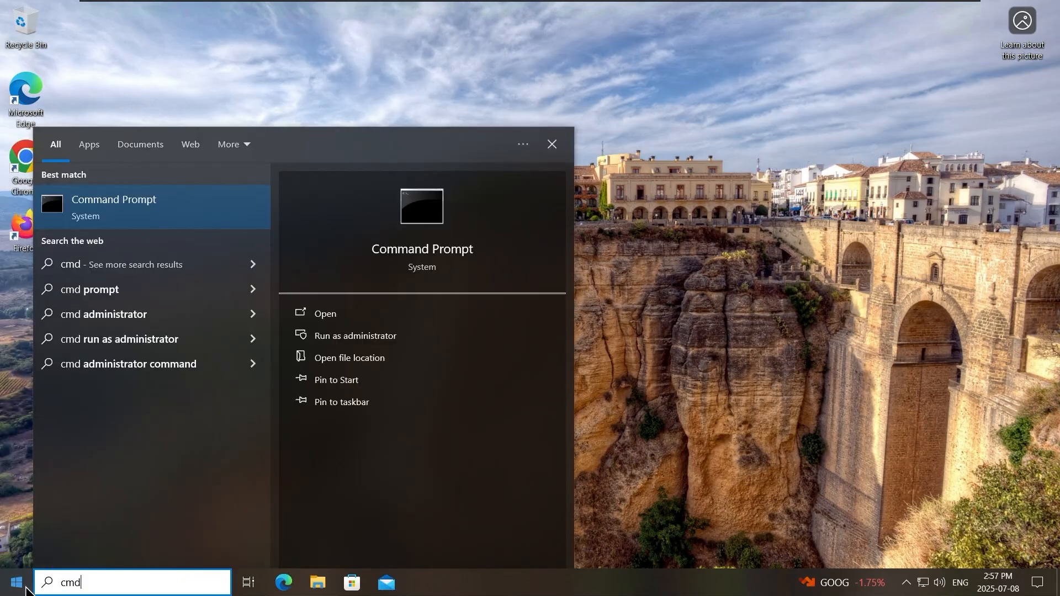
key(Return)
double_click(729, 11)
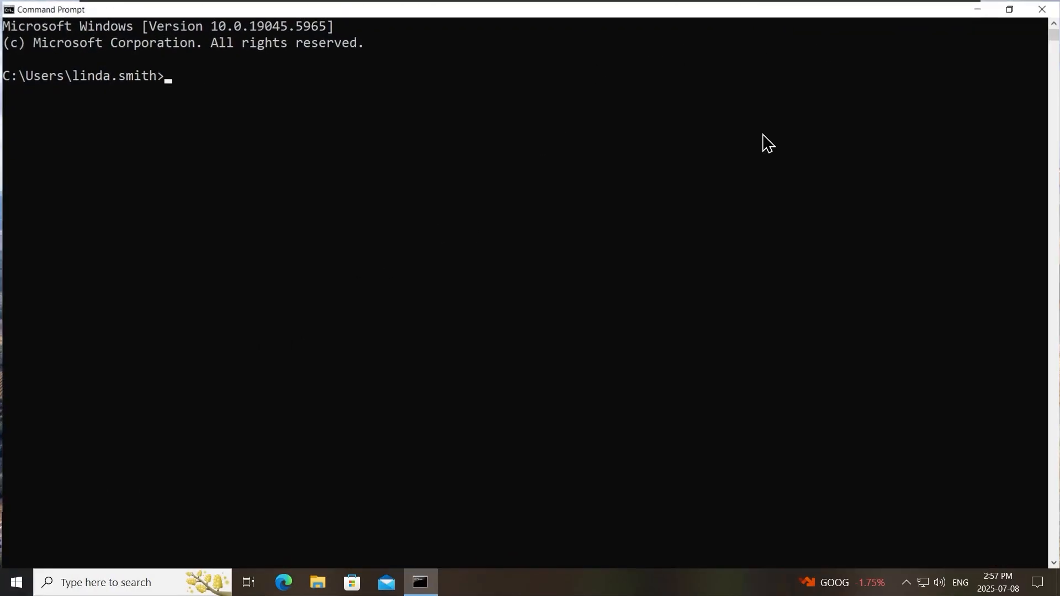
text(gpupdate)
key(Return)
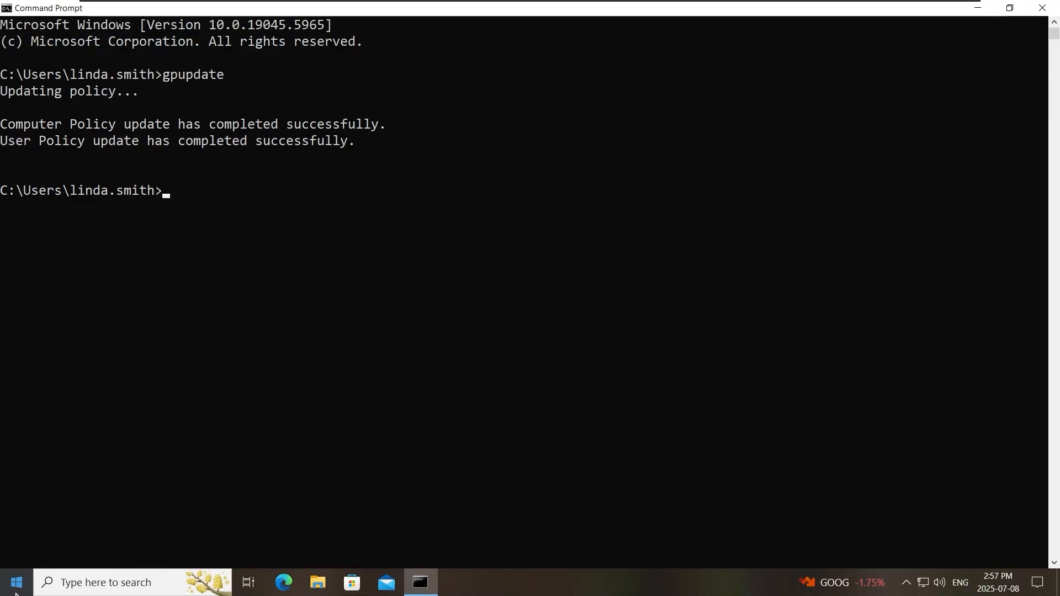
- Launch Control Panel to confirm it still opens, then close it
click(16, 585)
text(contr)
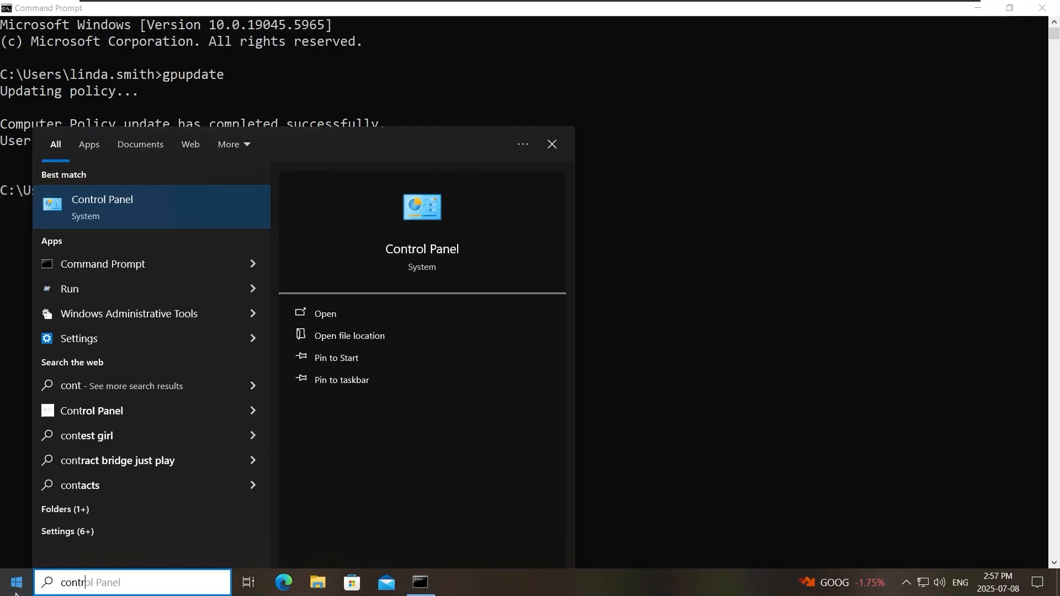
key(Return)
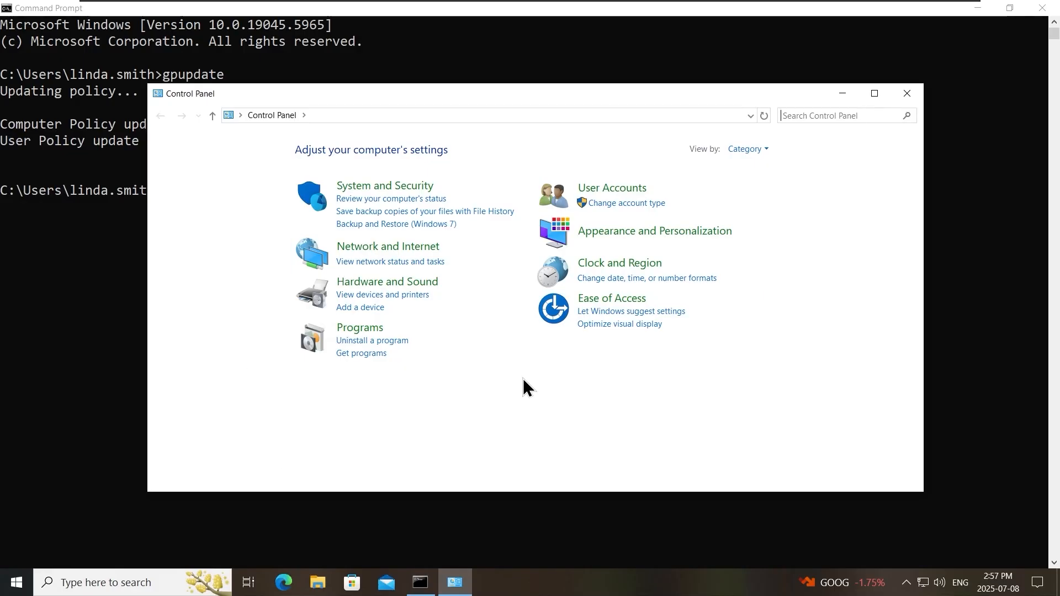
click(906, 94)
click(869, 290)
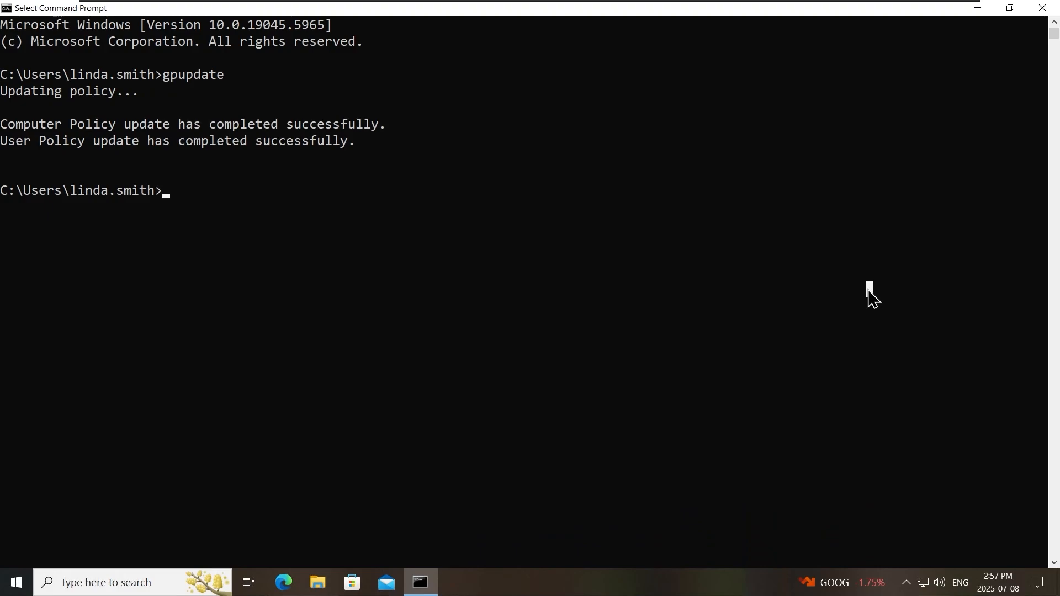
- Run whoami /groups, check the listed groups for Restrict-Control Panel, then close Command Prompt
text(whoami)
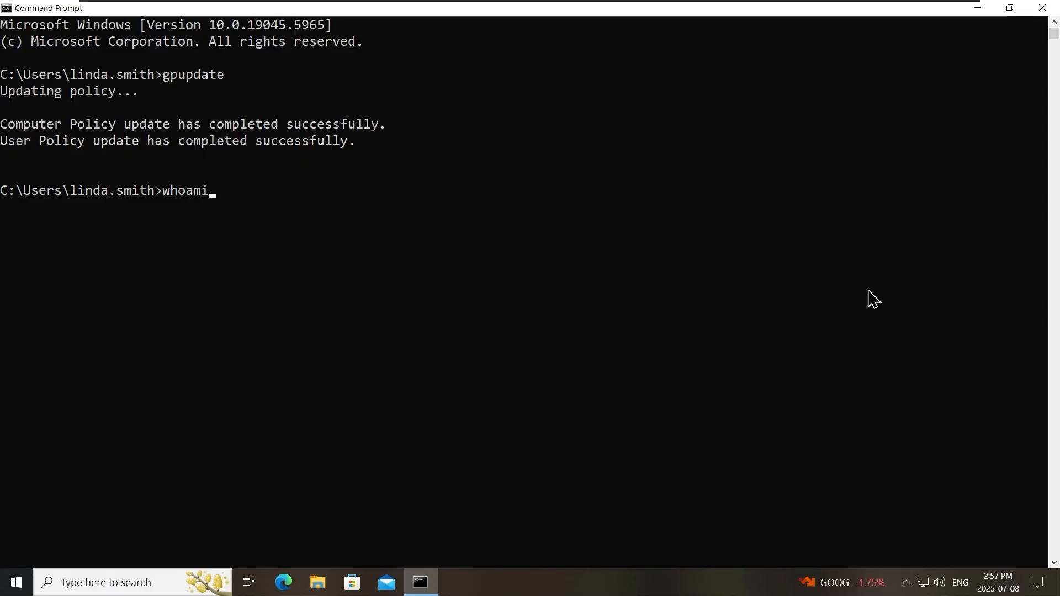
text( /groups)
key(Return)
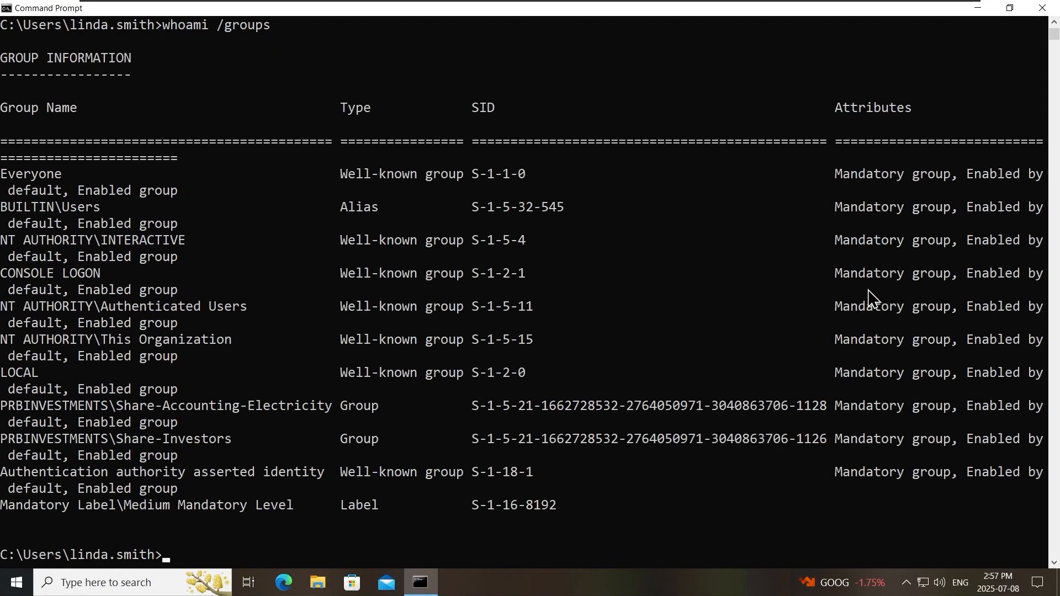
drag(3, 409, 374, 414)
click(373, 413)
drag(2, 440, 234, 442)
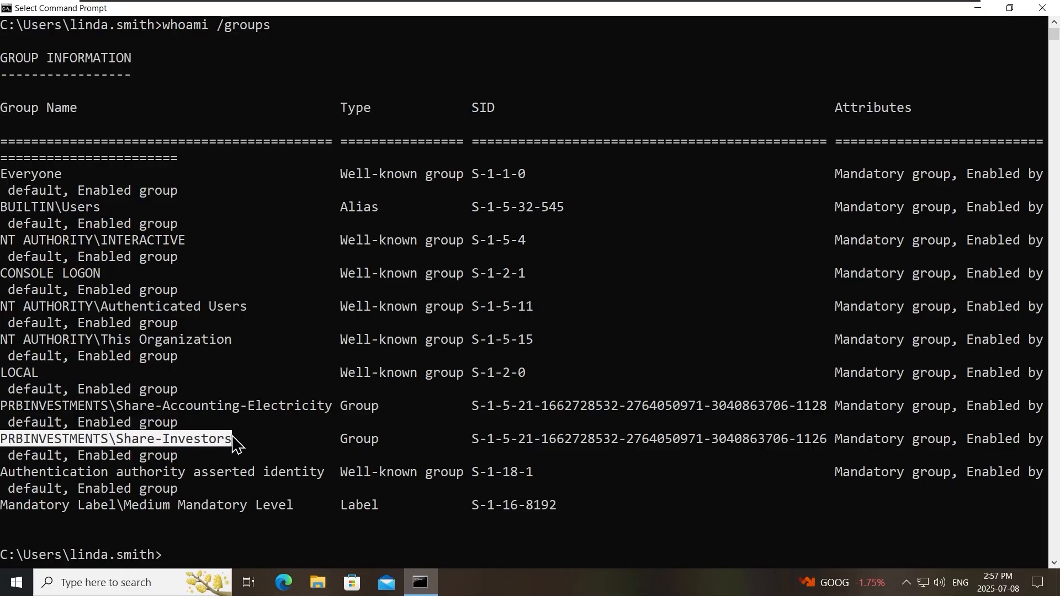
click(235, 442)
drag(2, 473, 296, 475)
click(297, 473)
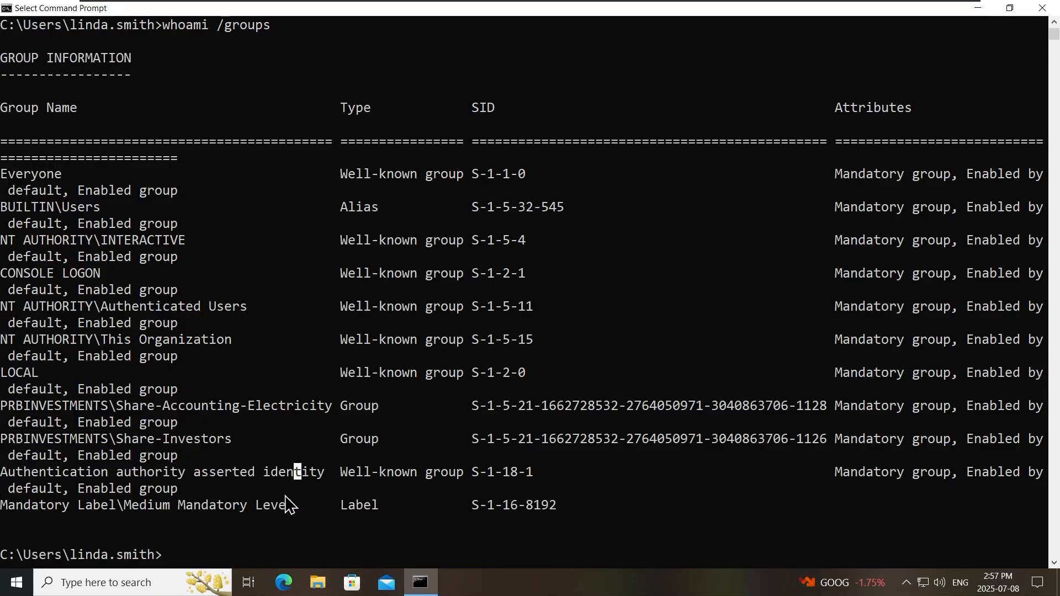
drag(2, 409, 590, 522)
click(592, 522)
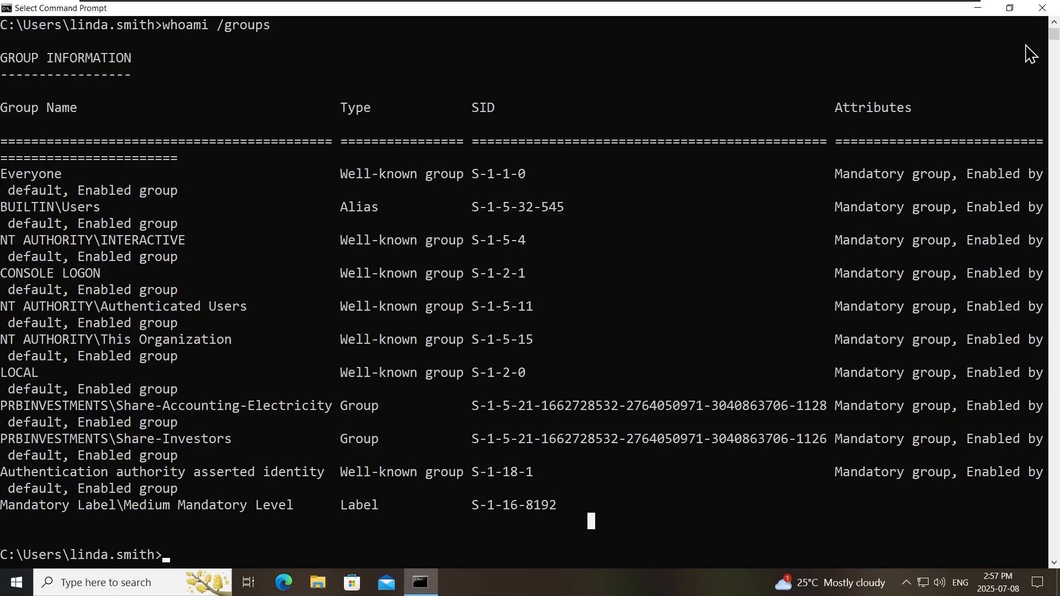
click(1042, 8)
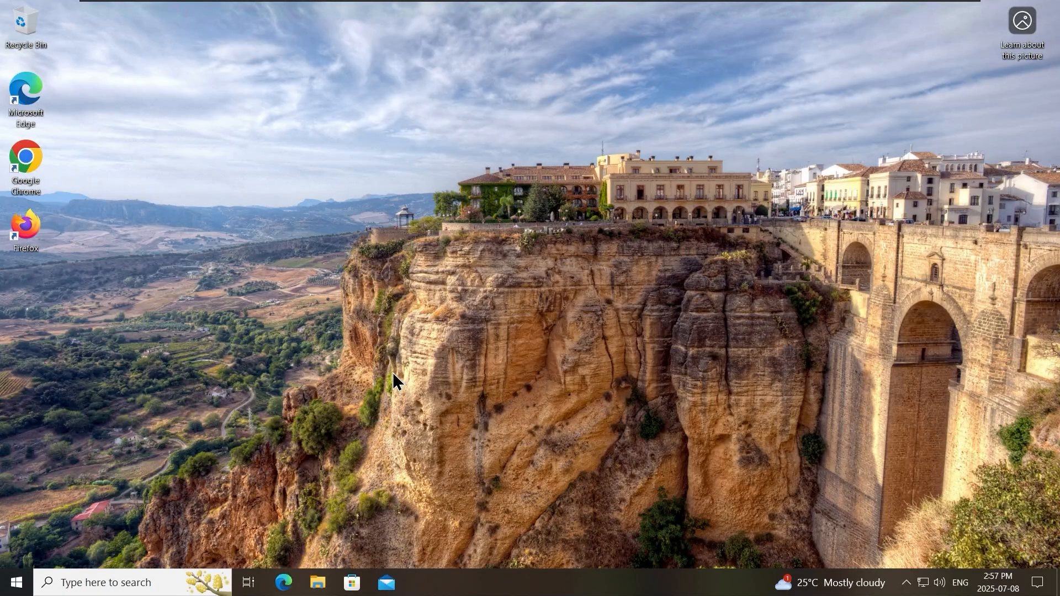
- Reopen a maximized Command Prompt and run whoami /groups again to see Restrict-Control Panel listed
click(17, 583)
click(17, 552)
click(148, 500)
click(16, 586)
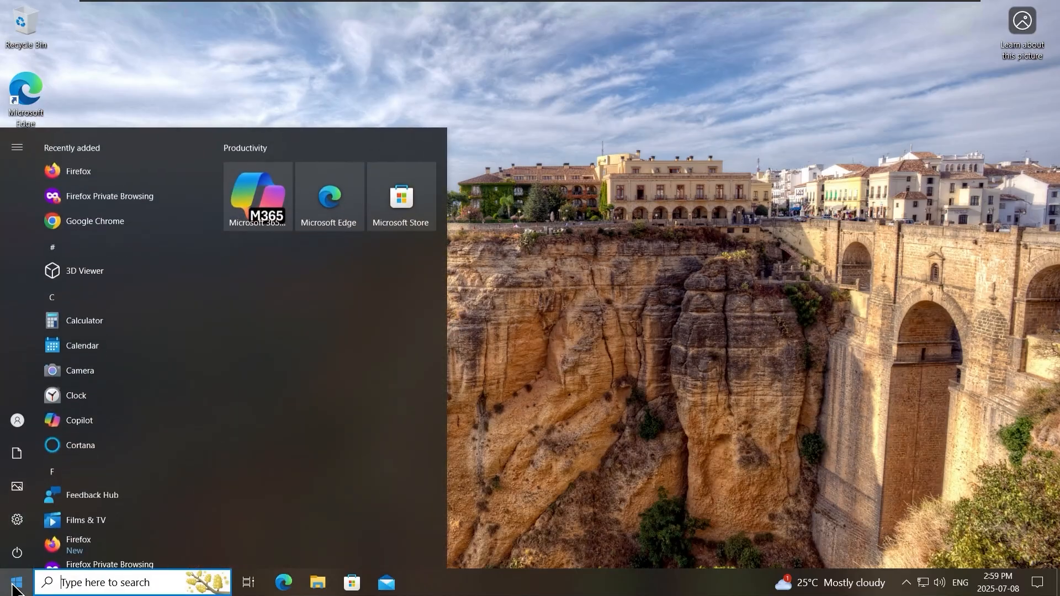
text(cmd)
key(Return)
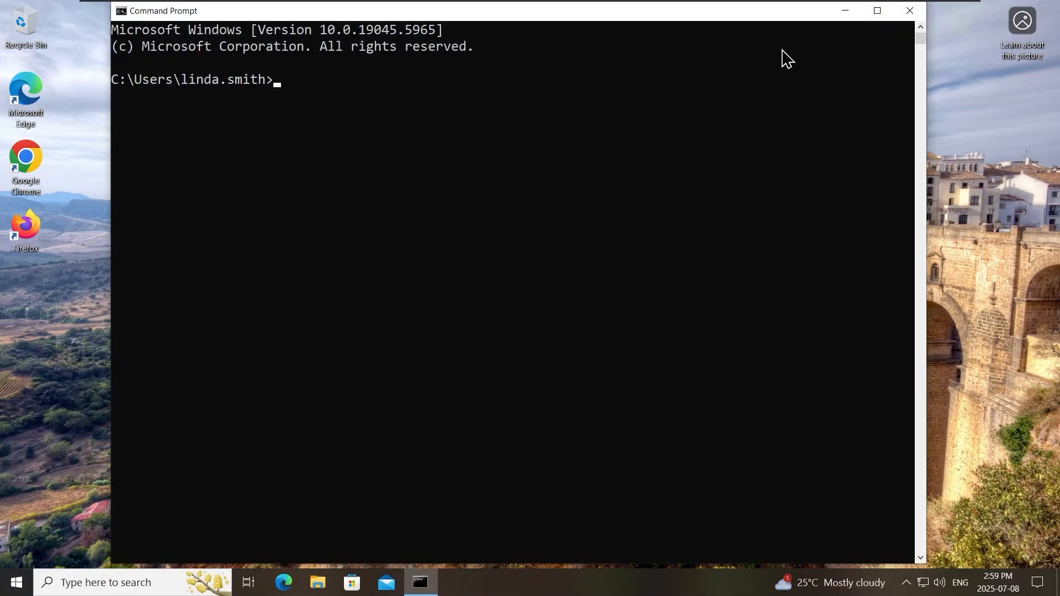
key(super+Up)
text(whoam)
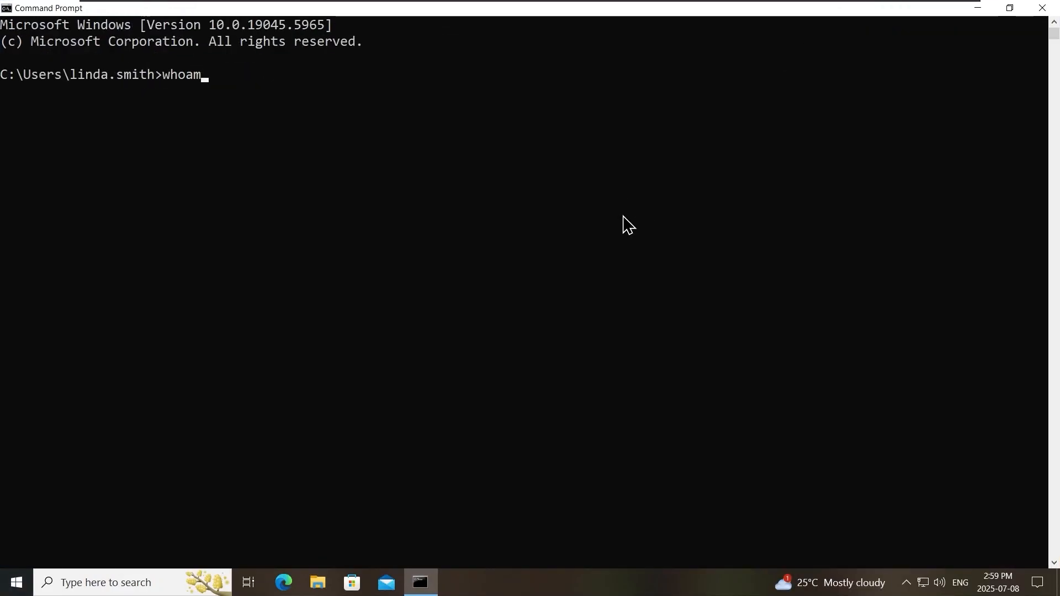
text(i /groups)
key(Return)
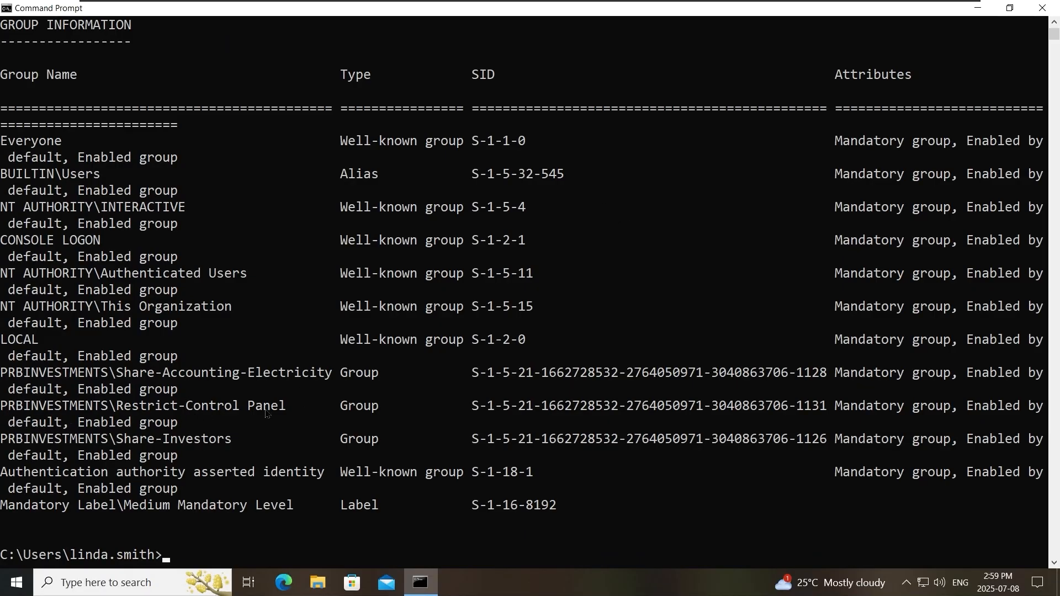
- Try launching Control Panel from Start search and get the restrictions error
click(16, 584)
text(cont)
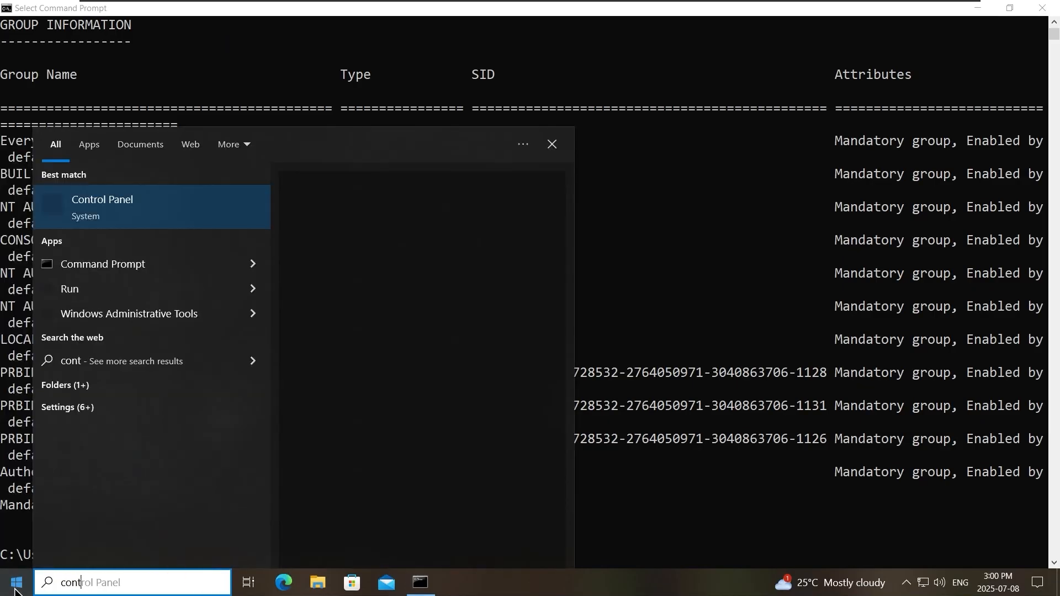
key(Return)
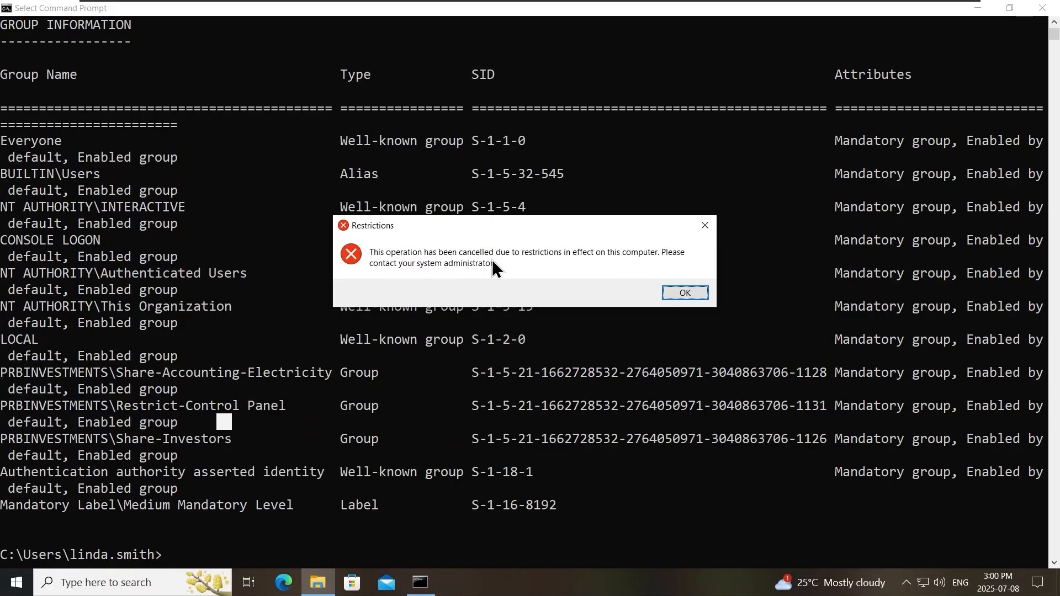
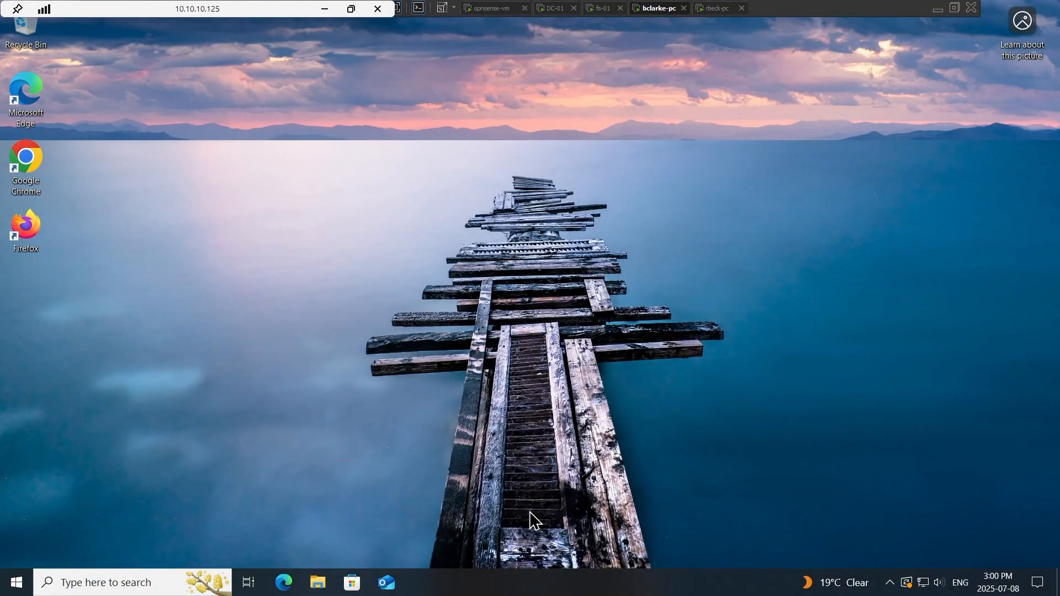
- In a maximized Command Prompt, run gpresult /h C:\temp\bcpolicy.html to save the policy report
click(22, 585)
text(cmd)
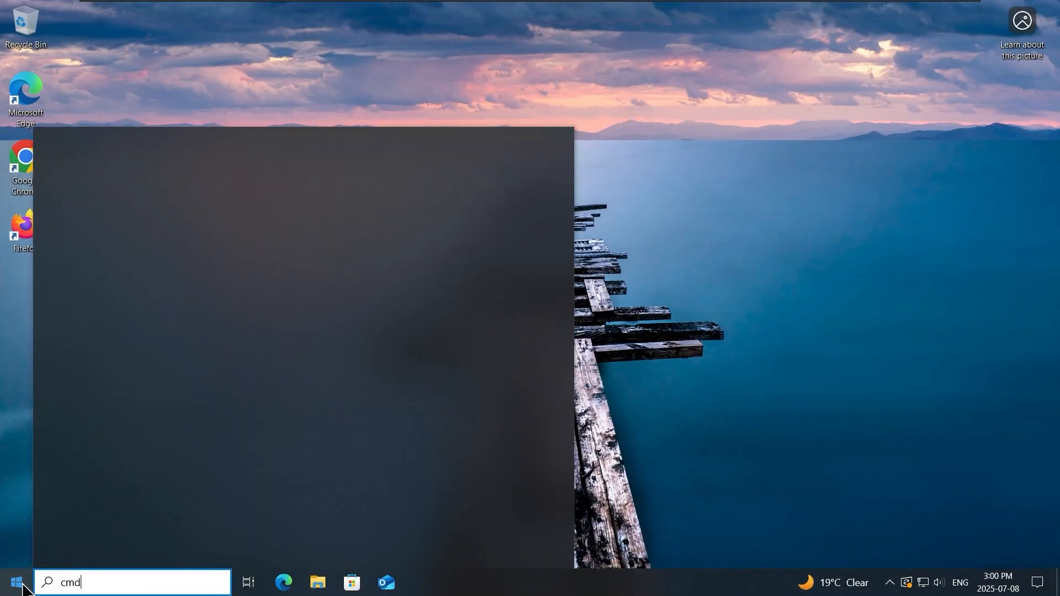
key(Return)
click(687, 134)
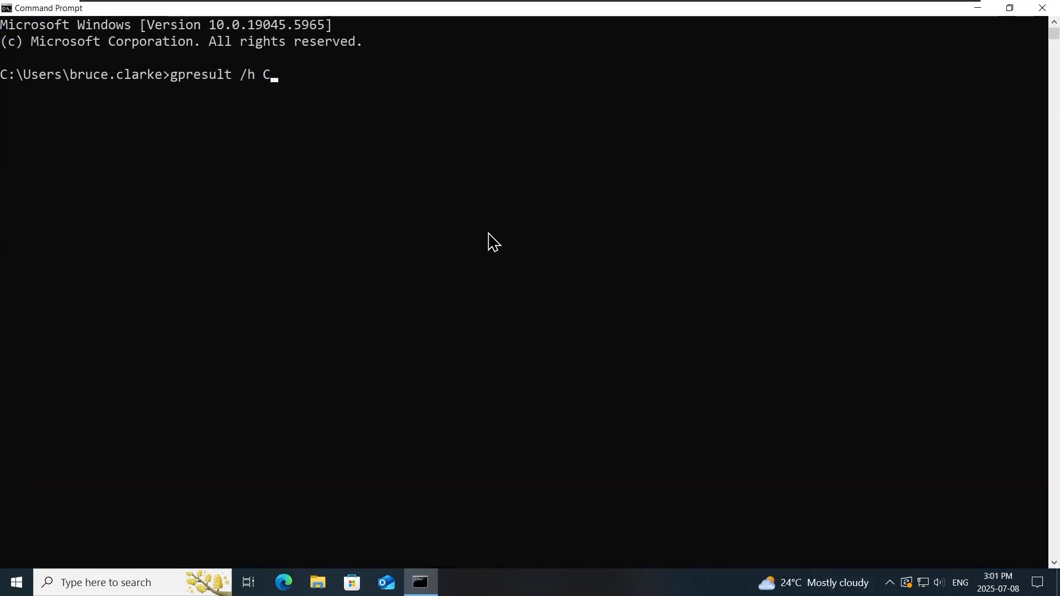
text(temp\bc)
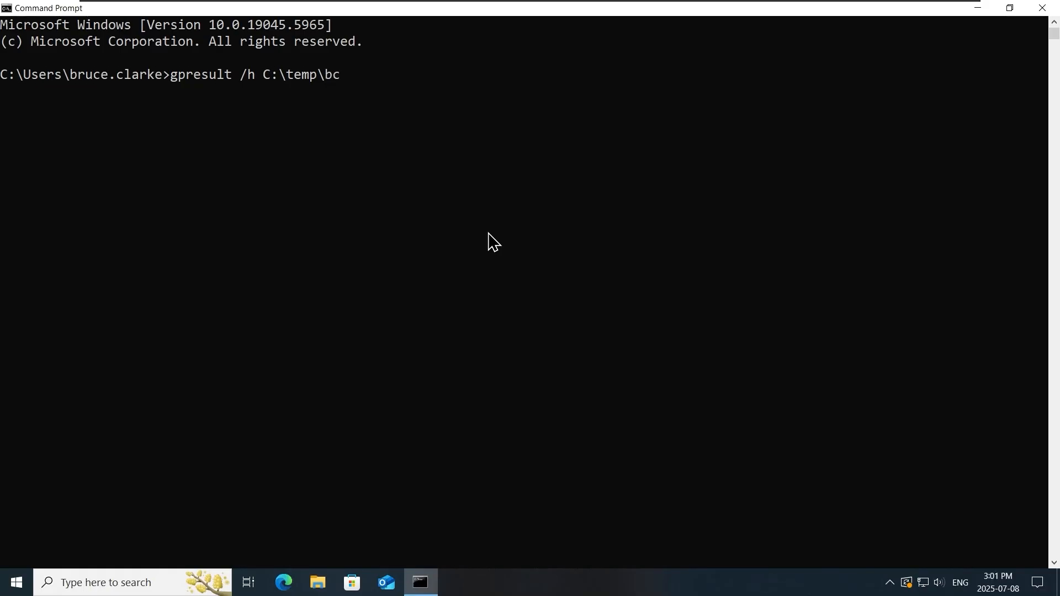
text(policy.html)
key(Return)
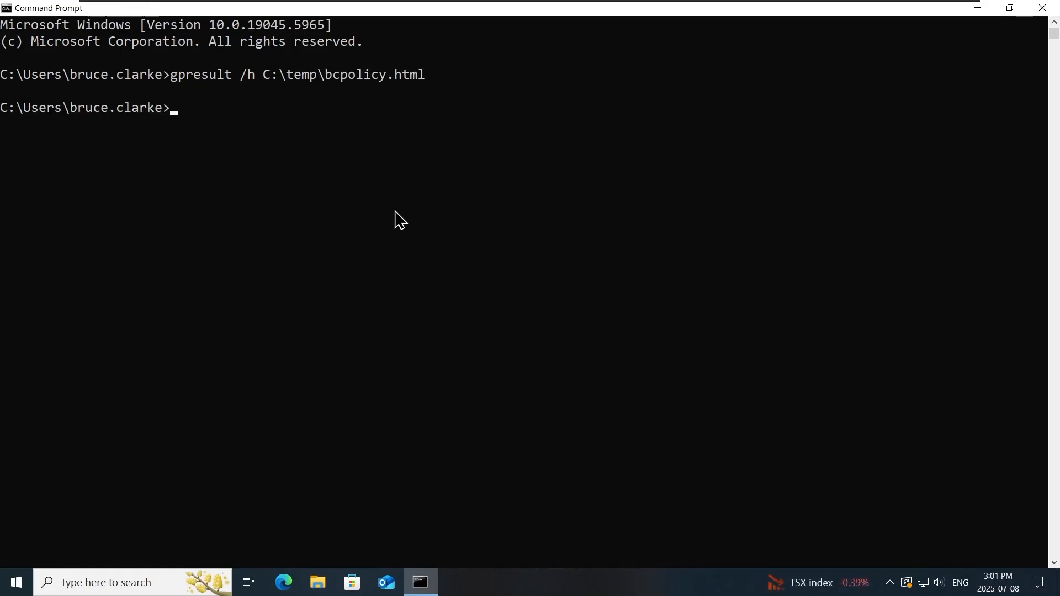
- Browse File Explorer to This PC > Local Disk (C:) > temp and select bcpolicy.html
click(323, 587)
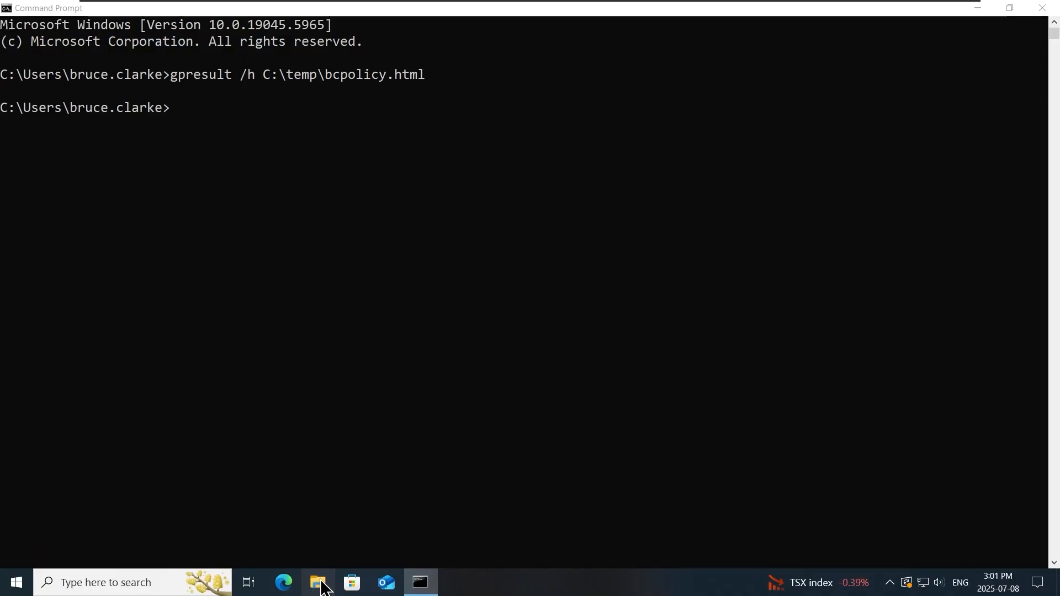
click(321, 584)
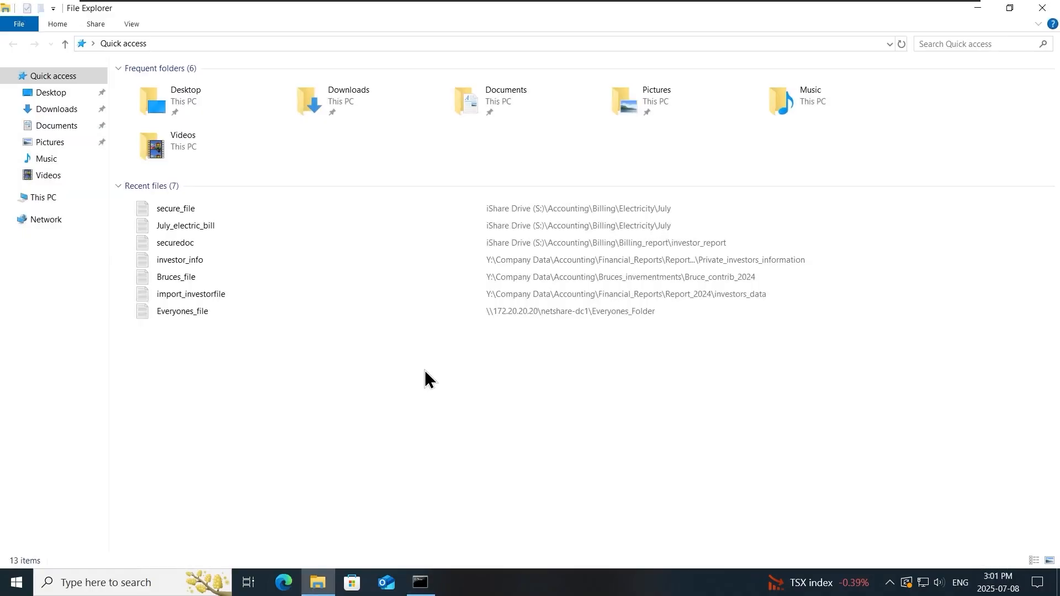
click(71, 197)
double_click(225, 206)
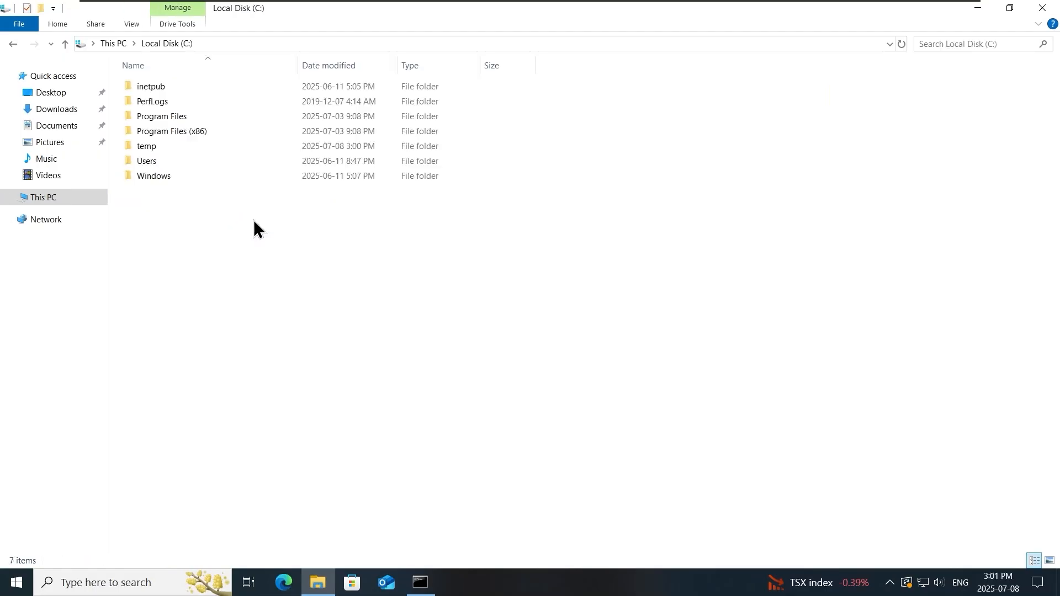
double_click(163, 144)
click(260, 93)
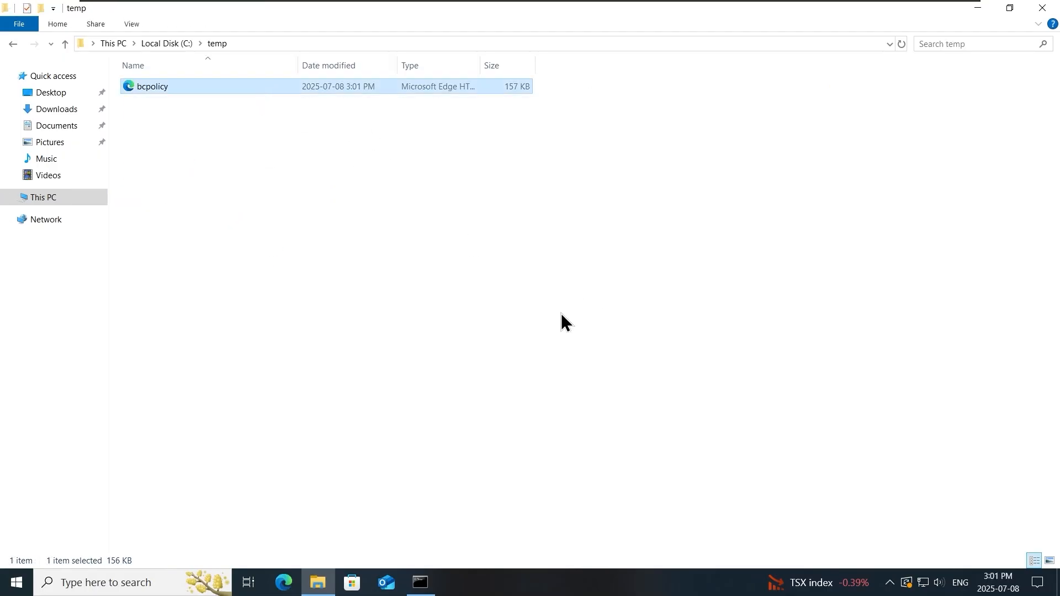
- Open bcpolicy.html in Edge and expand Settings, Drive Maps, and the S: and X: drive maps
key(Return)
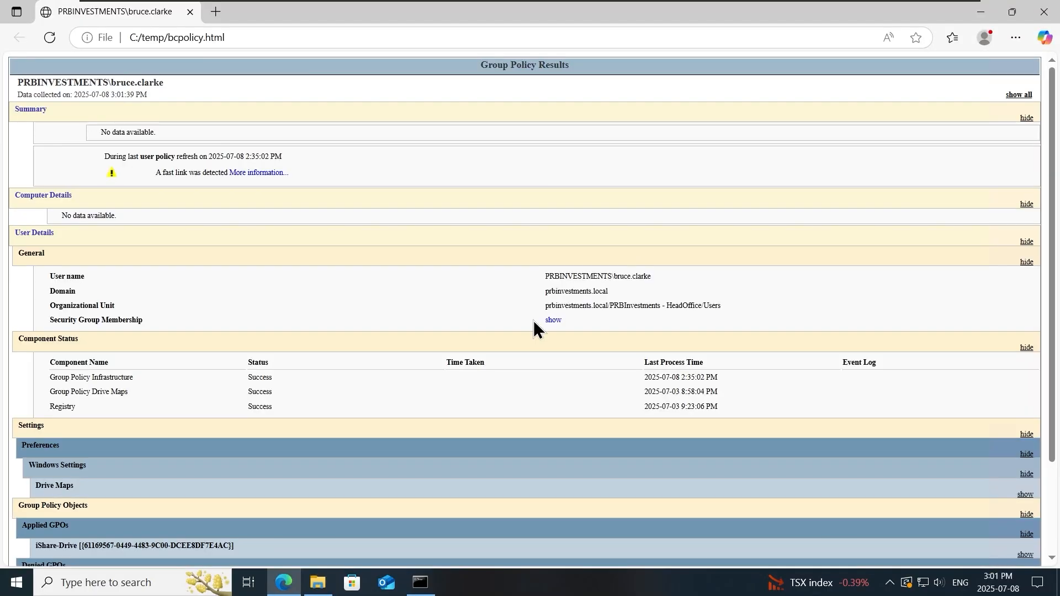
scroll(471, 273, down, 2)
click(212, 315)
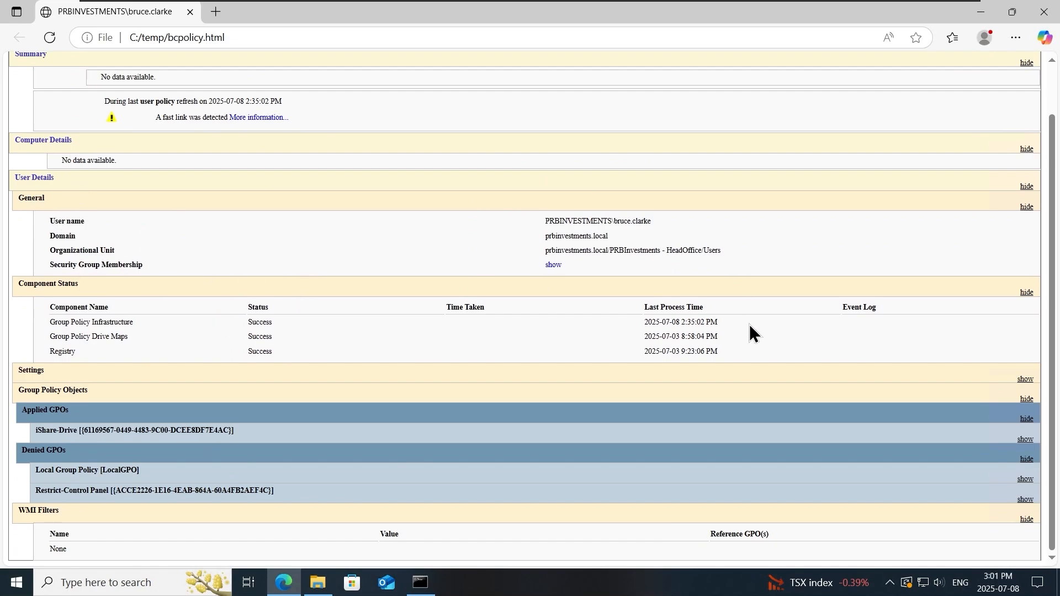
click(190, 372)
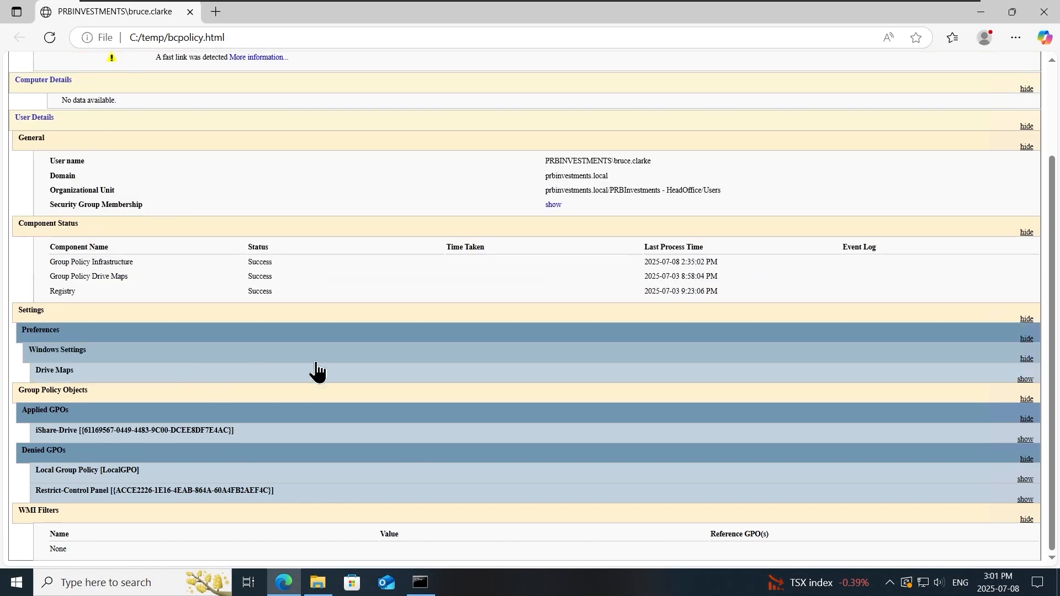
click(77, 377)
scroll(237, 389, down, 1)
click(129, 375)
click(200, 357)
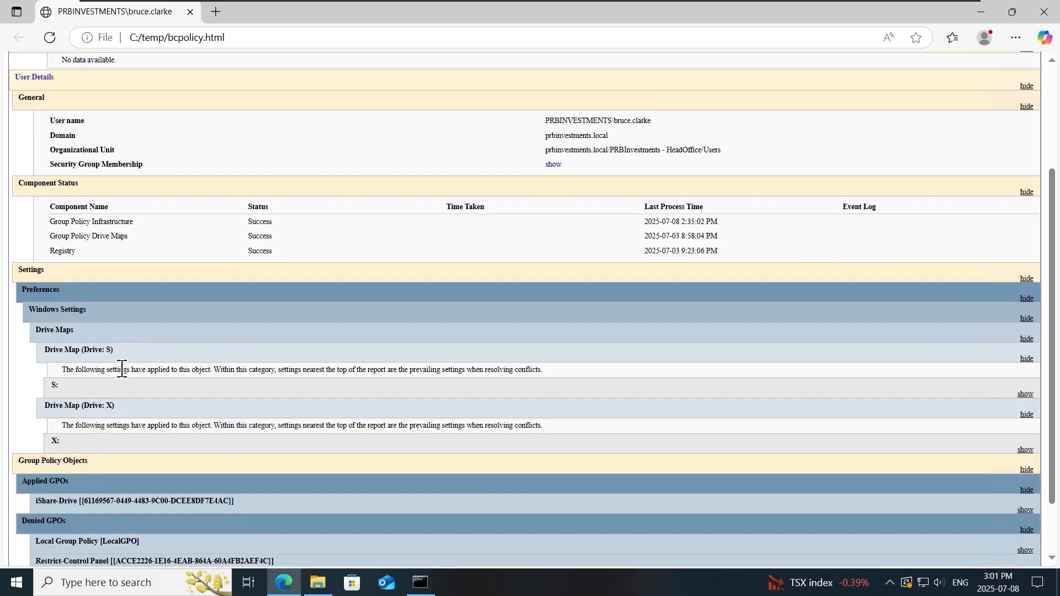
- Expand iShare-Drive applied GPO, plus Restrict-Control Panel and Local Group Policy denied GPO details
scroll(553, 369, down, 1)
scroll(553, 377, down, 1)
click(177, 430)
scroll(280, 429, down, 2)
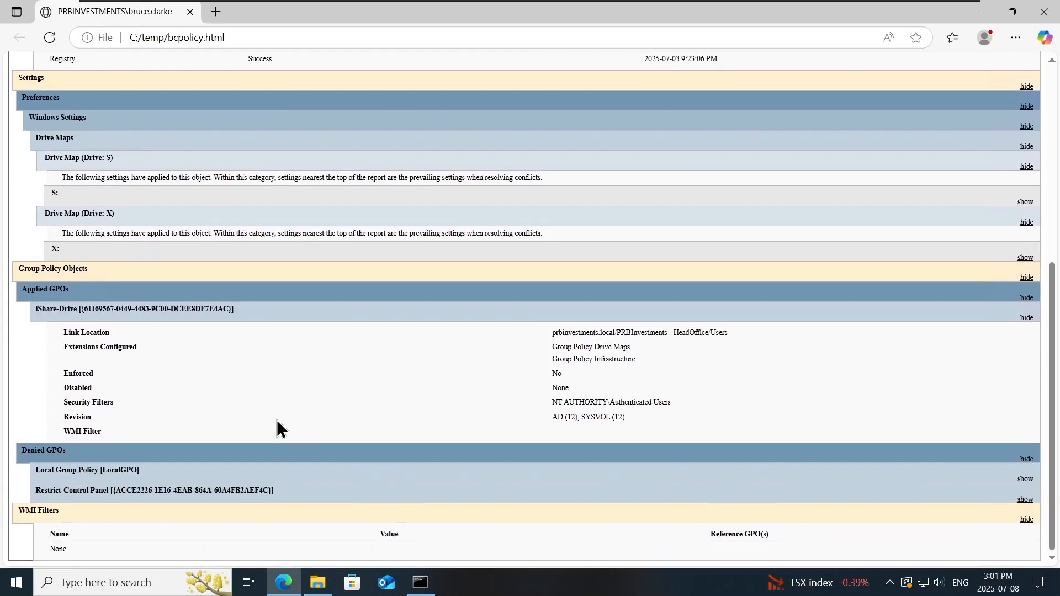
click(283, 497)
scroll(382, 418, down, 2)
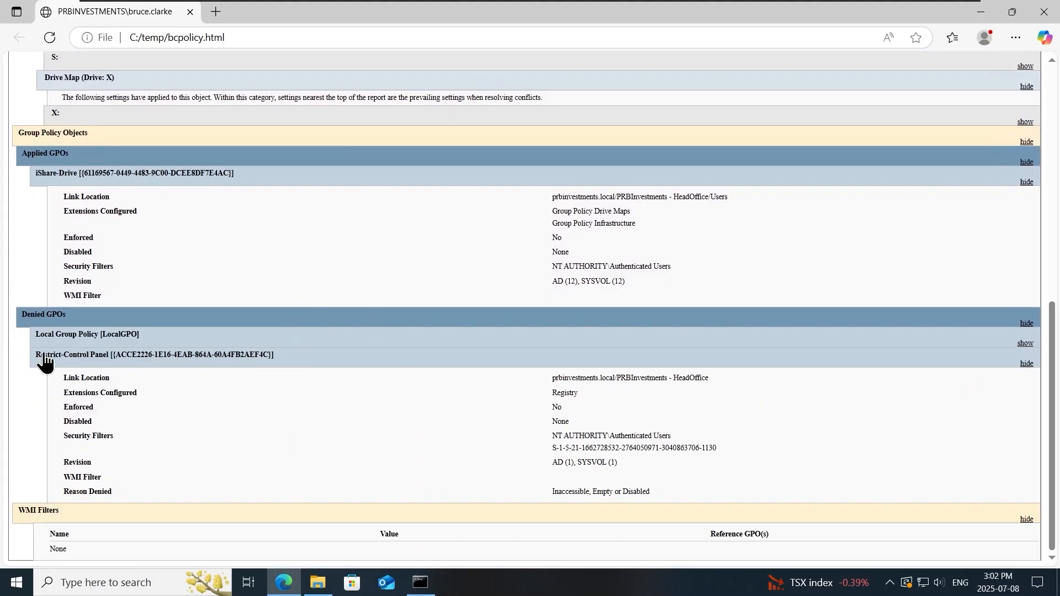
click(371, 338)
scroll(206, 395, down, 2)
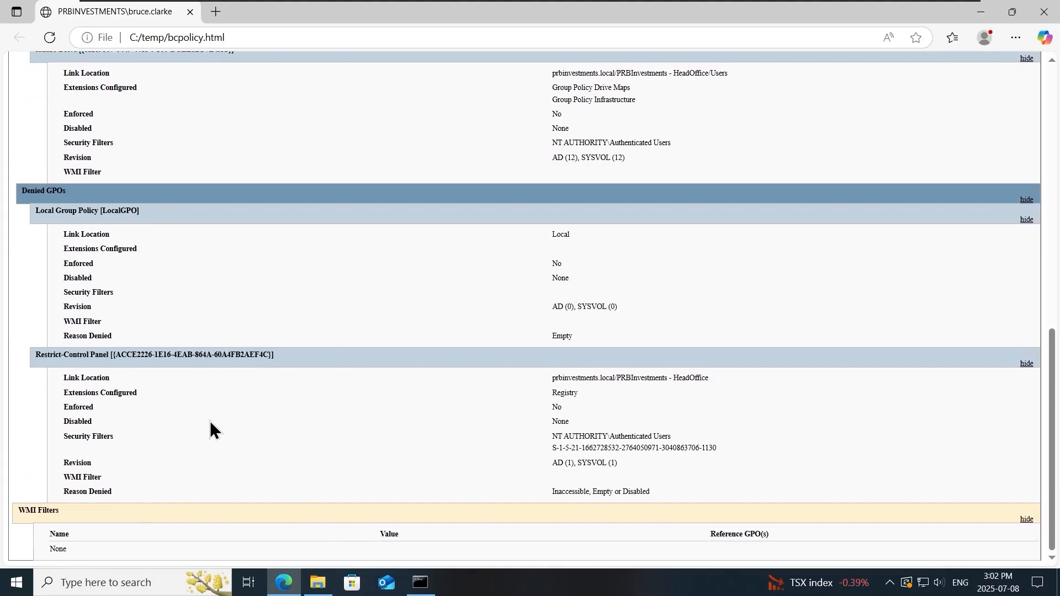
scroll(339, 389, up, 3)
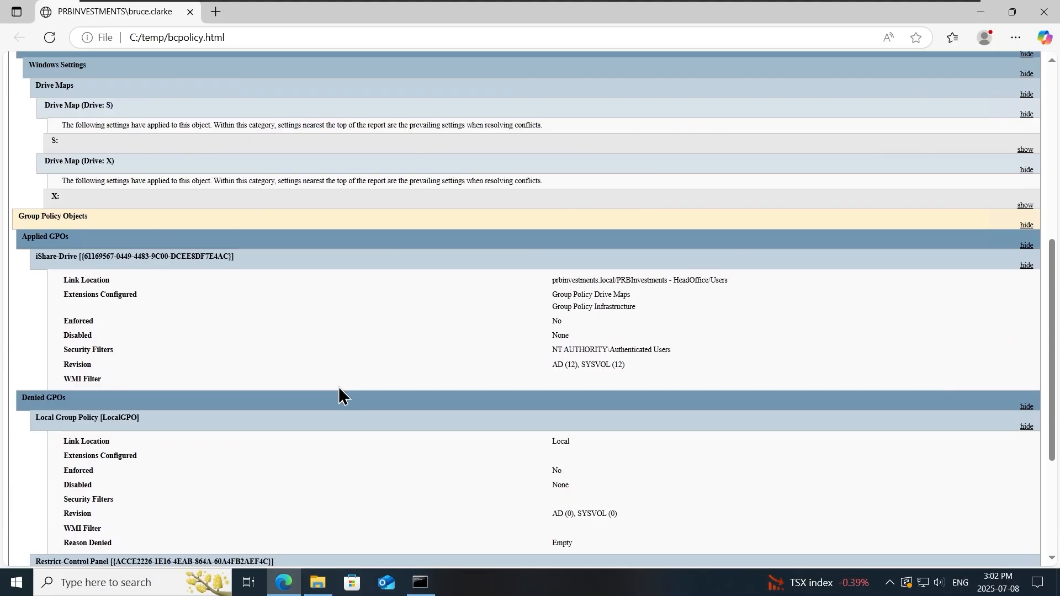